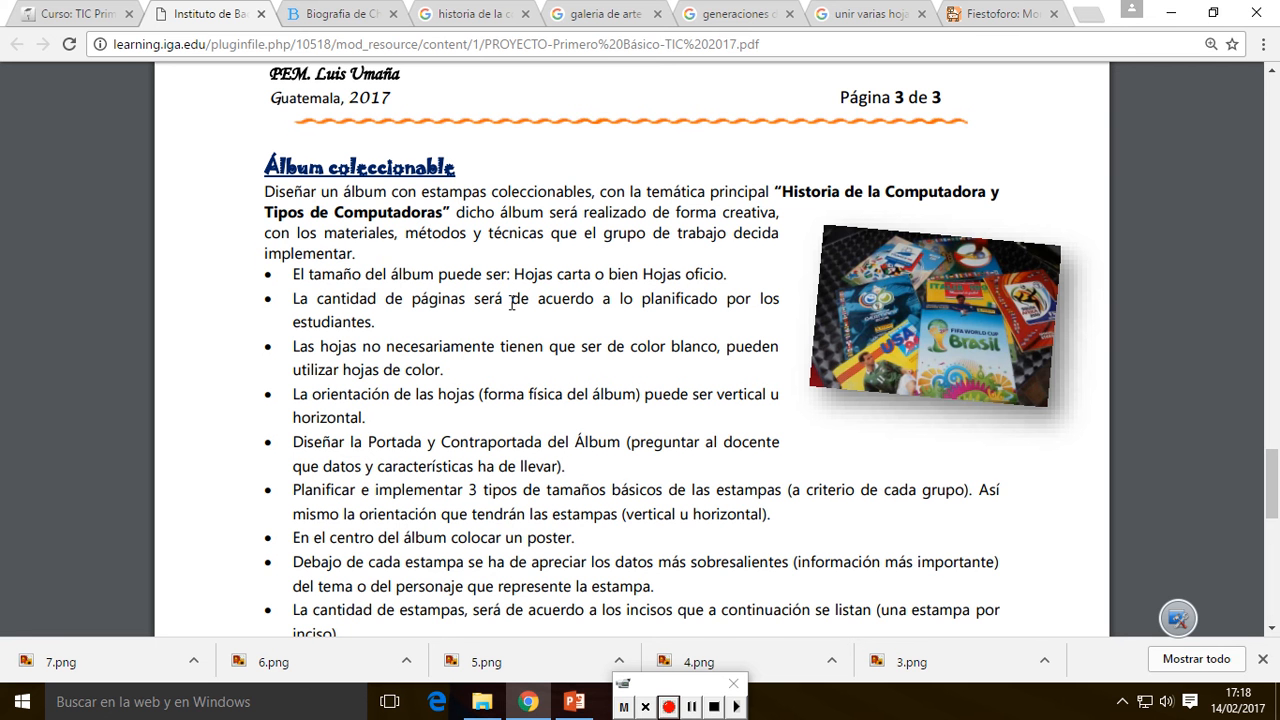
pyautogui.scroll(-1, 508, 303)
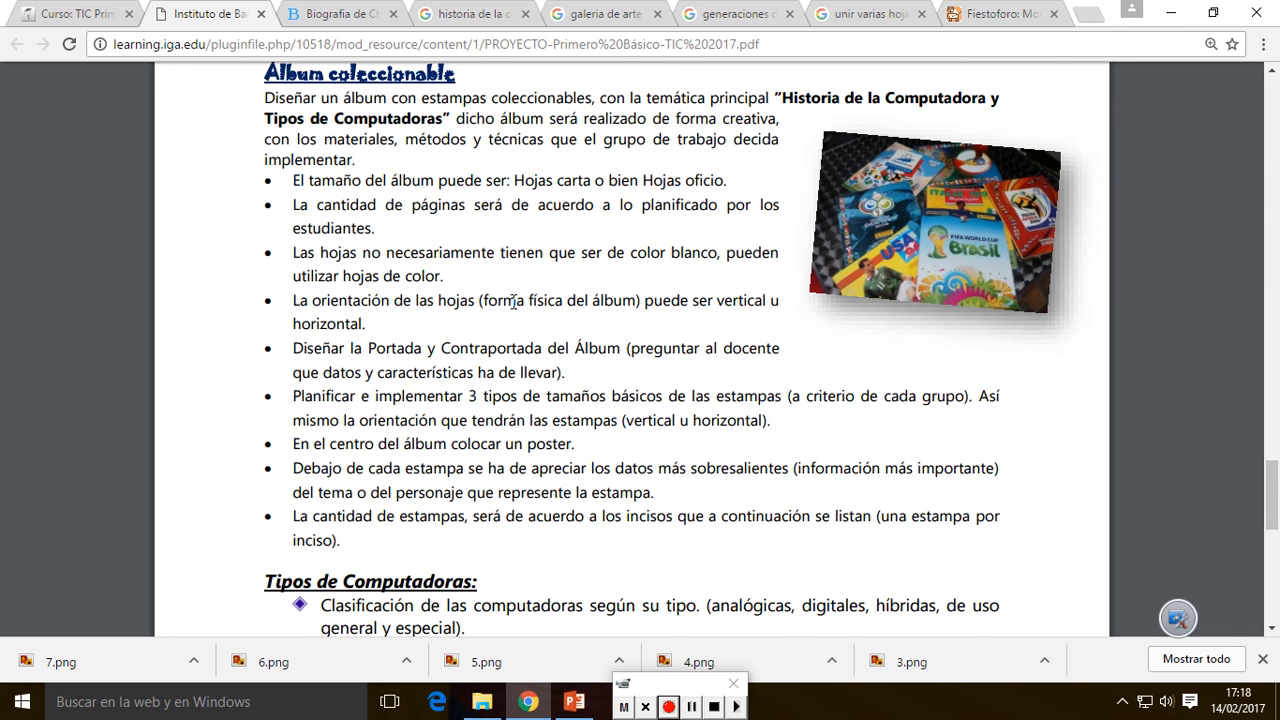
pyautogui.scroll(-3, 513, 302)
pyautogui.scroll(3, 513, 302)
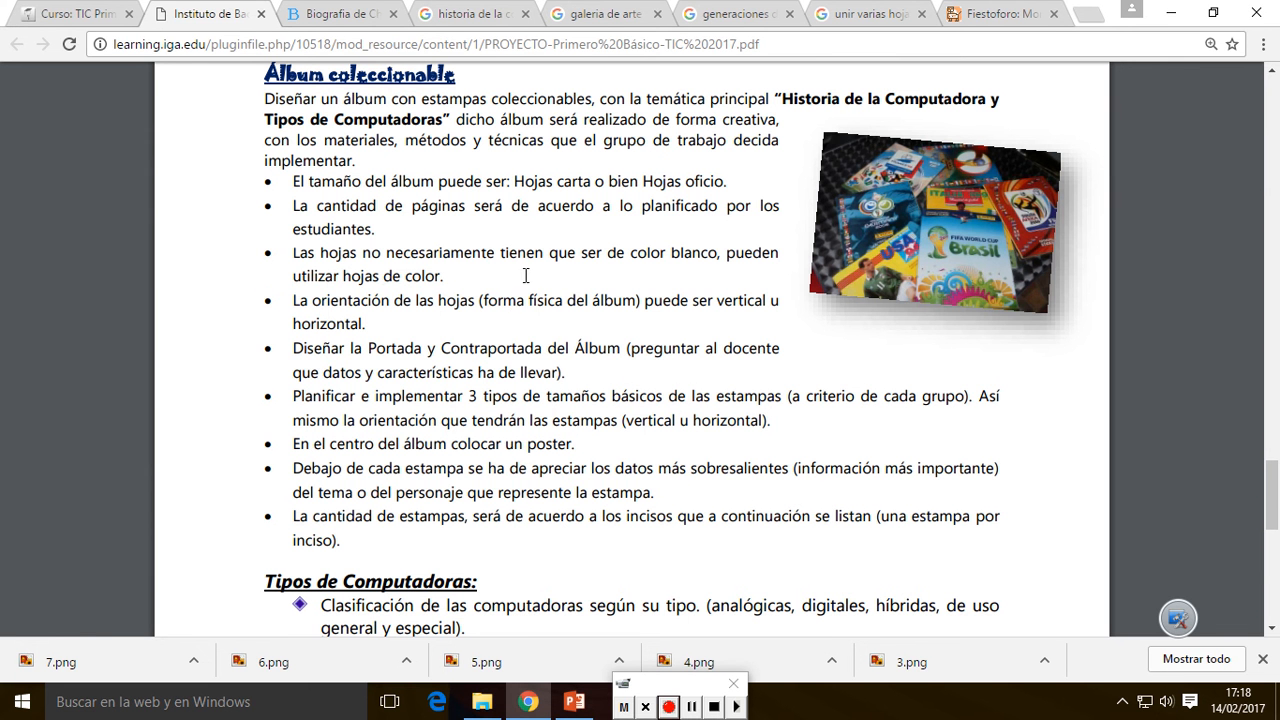
# Open Word and create a blank document
pyautogui.click(20, 706)
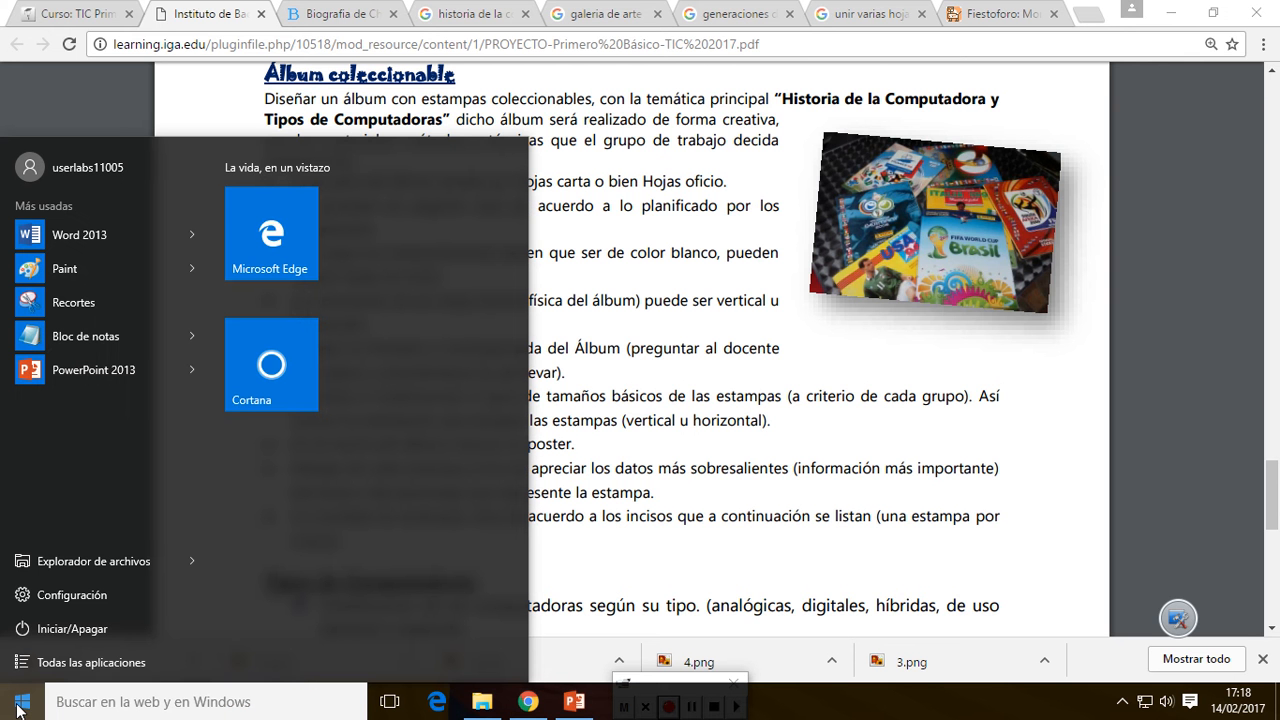
pyautogui.write('word')
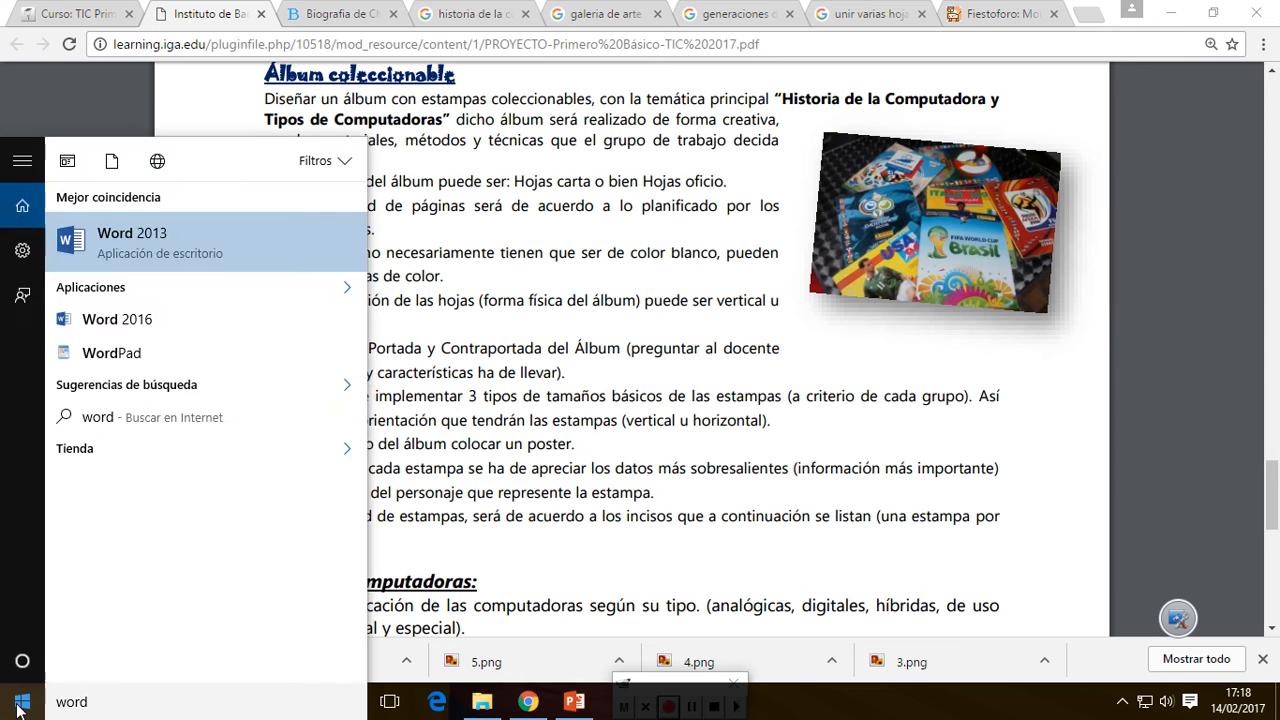
pyautogui.press('Return')
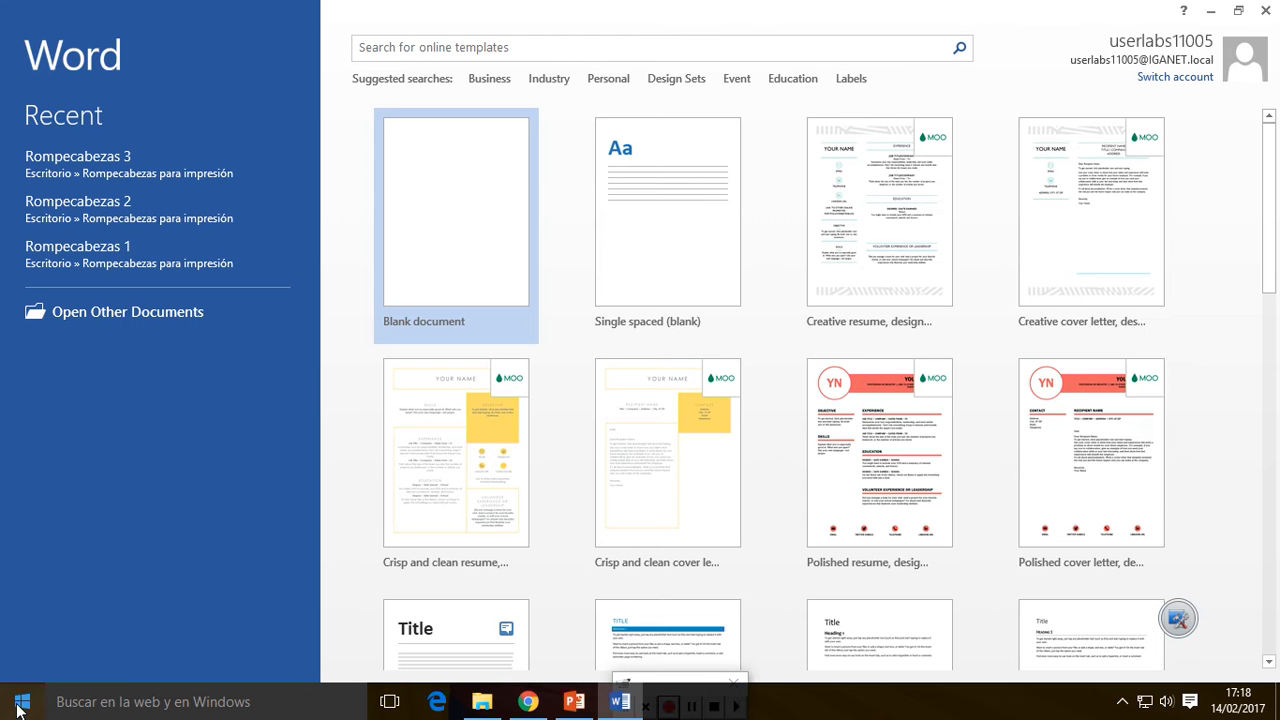
pyautogui.click(425, 234)
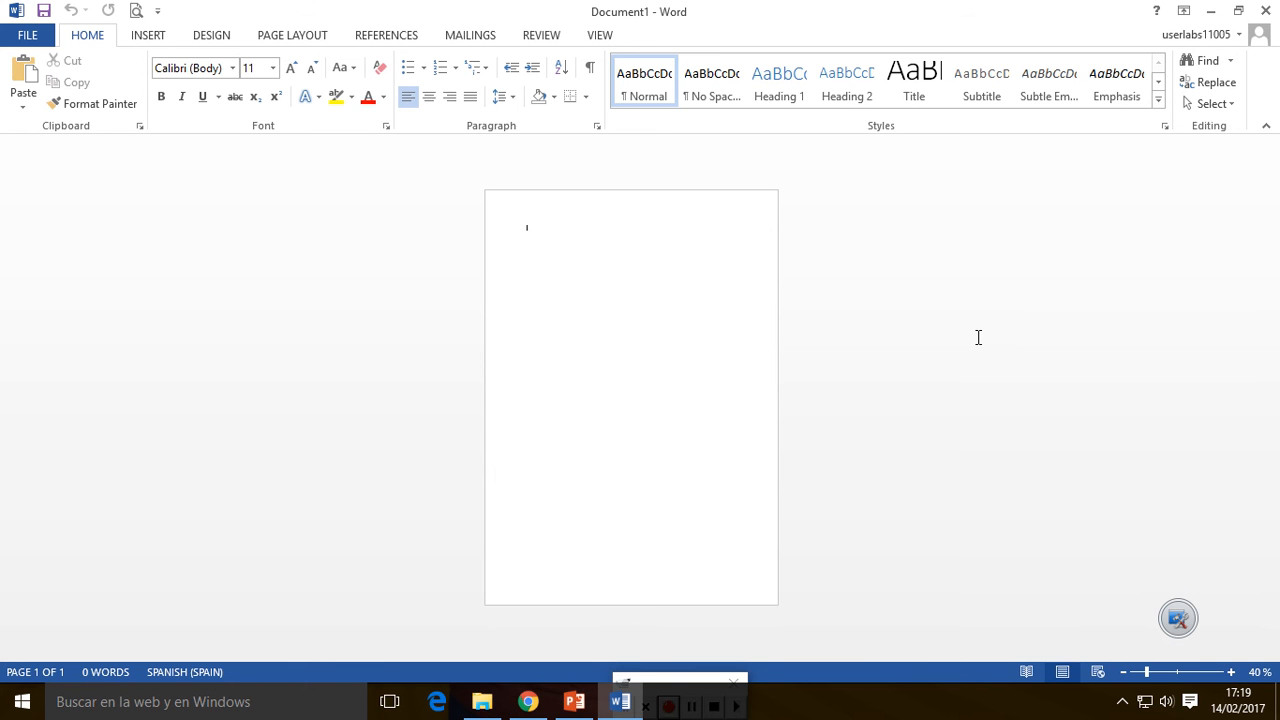
# Set the document's paper size to Carta (21,59 cm x 27,94 cm)
pyautogui.click(214, 40)
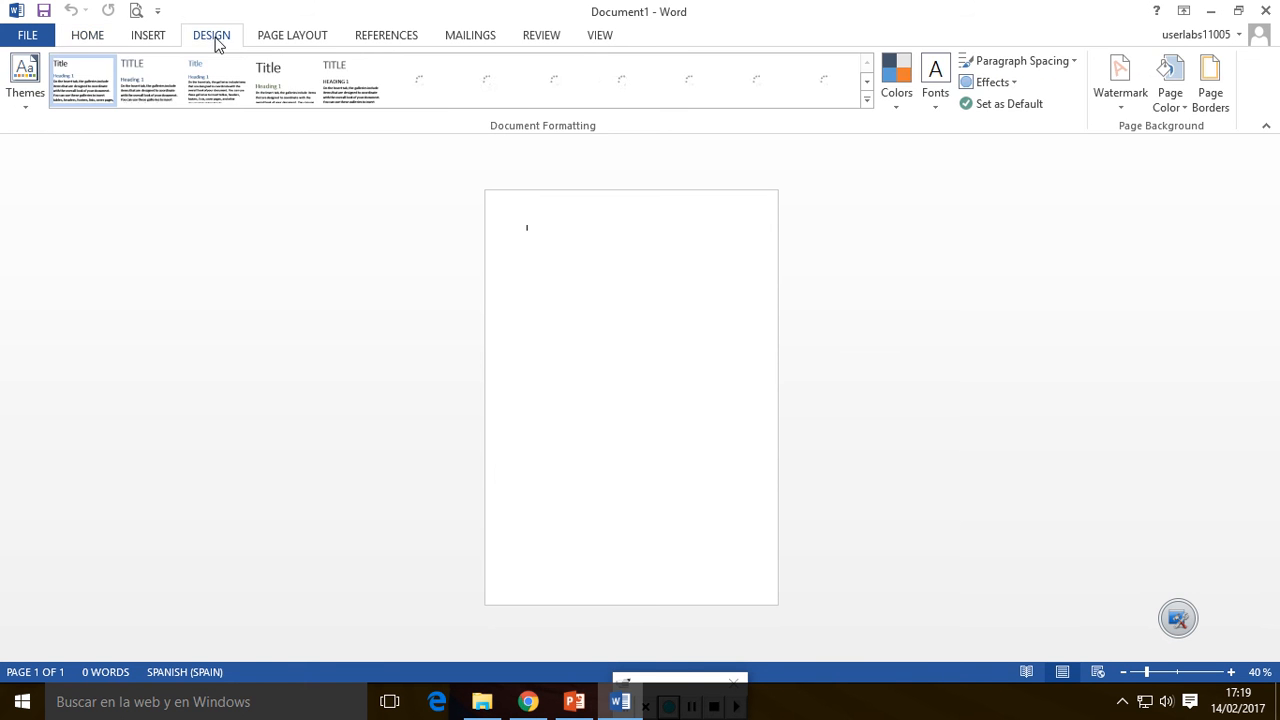
pyautogui.click(287, 38)
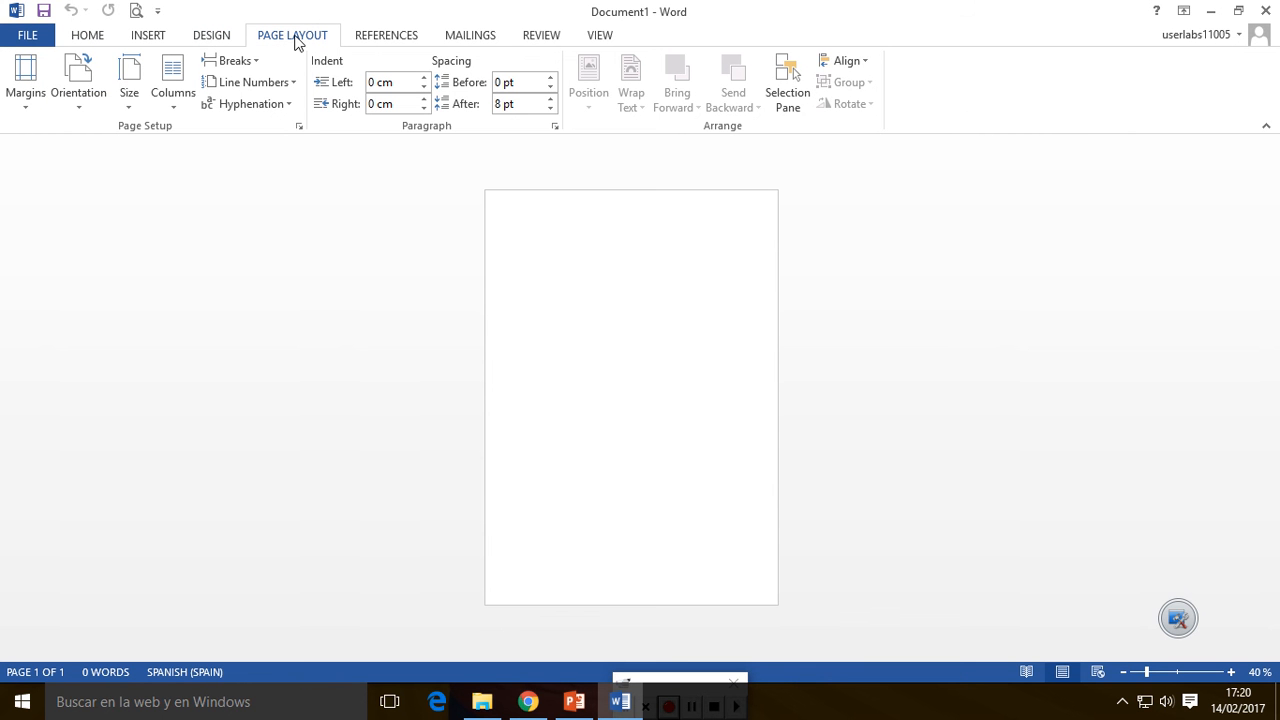
pyautogui.click(148, 106)
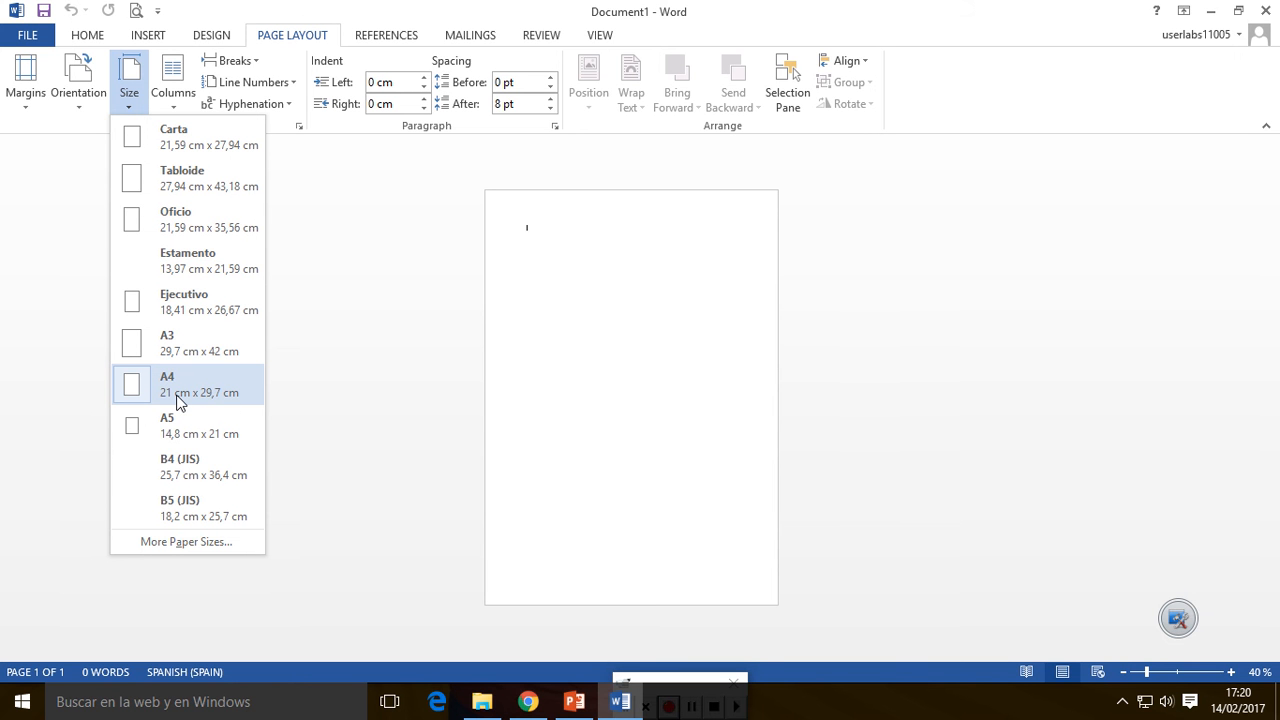
pyautogui.click(217, 150)
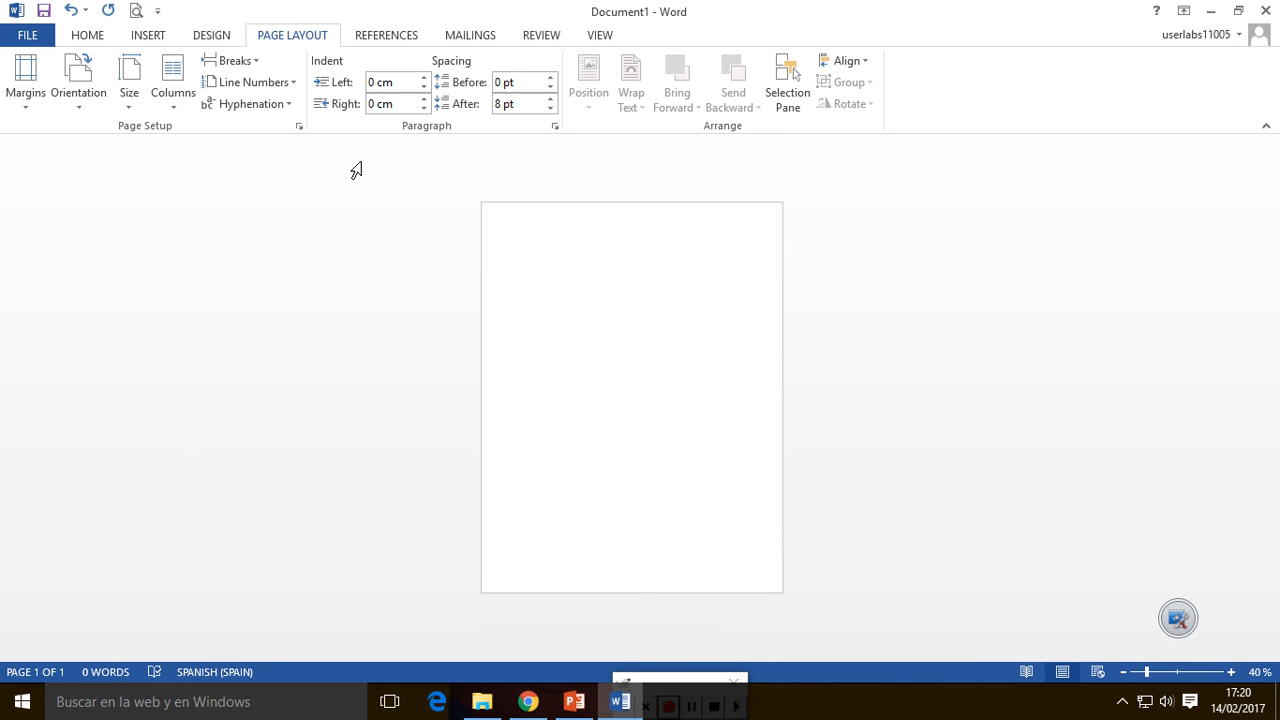
# Set the page orientation to Portrait
pyautogui.click(84, 108)
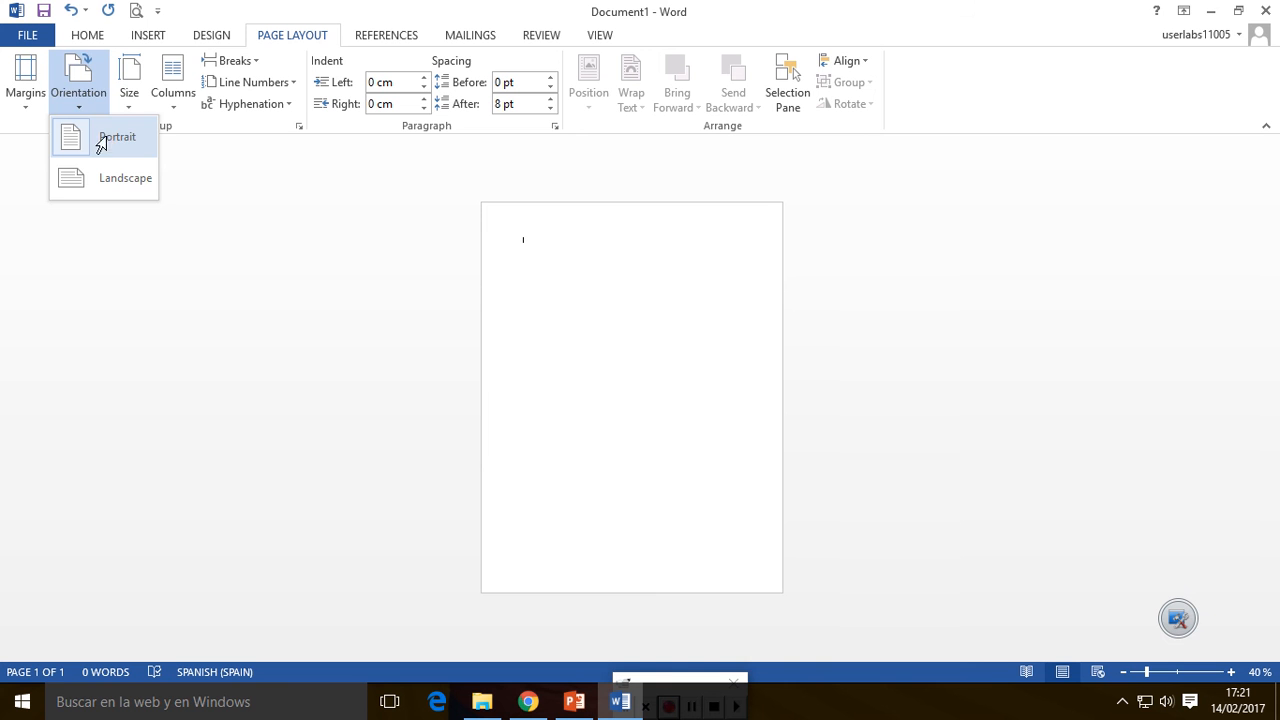
pyautogui.click(102, 140)
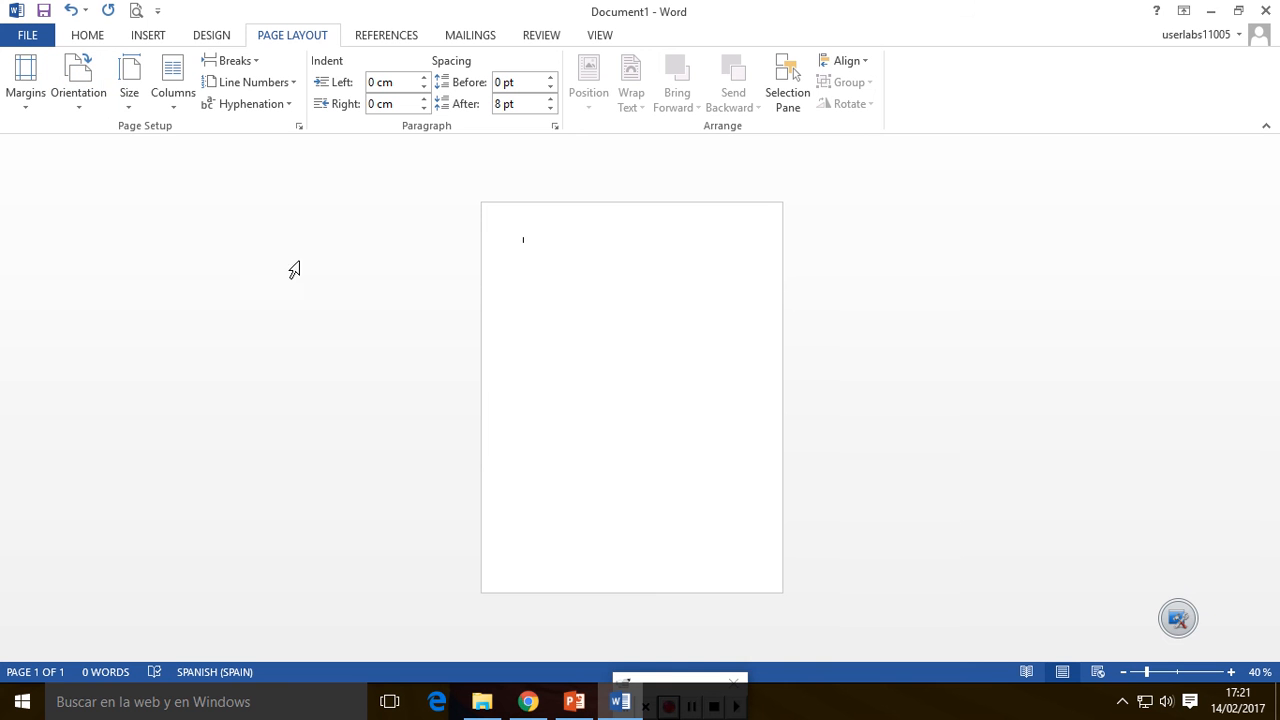
pyautogui.click(122, 110)
pyautogui.click(76, 100)
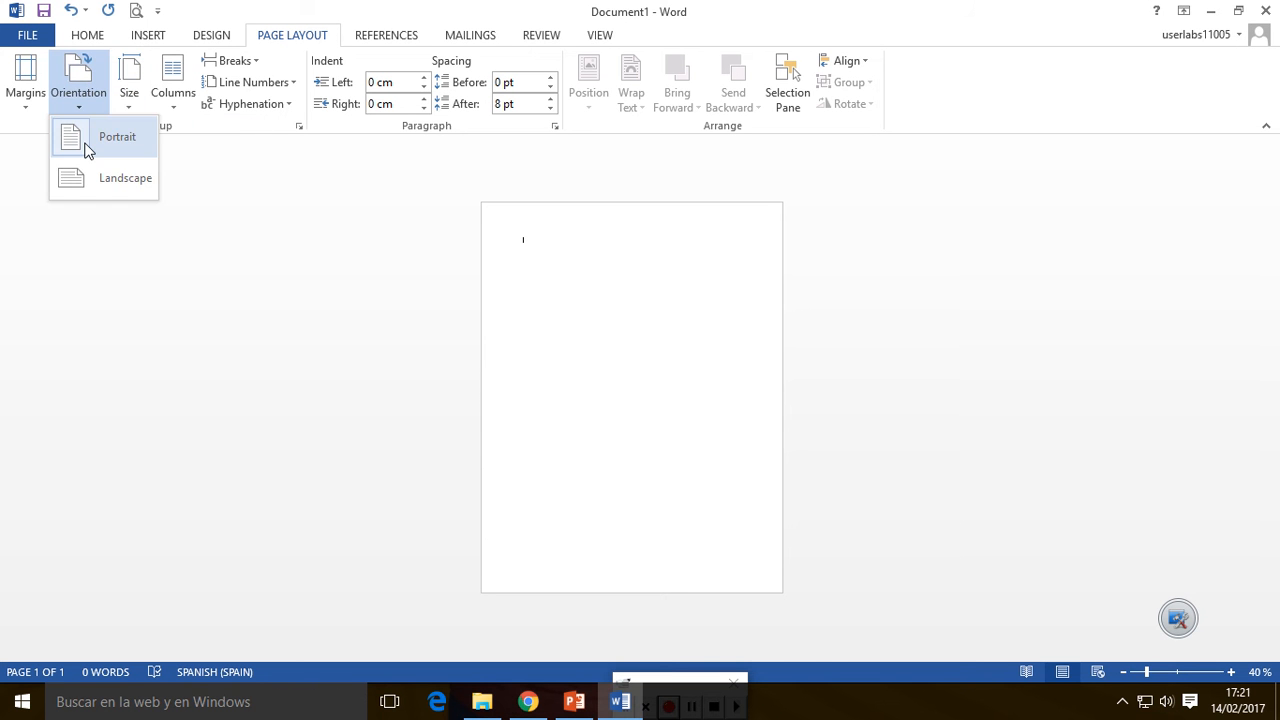
pyautogui.click(88, 145)
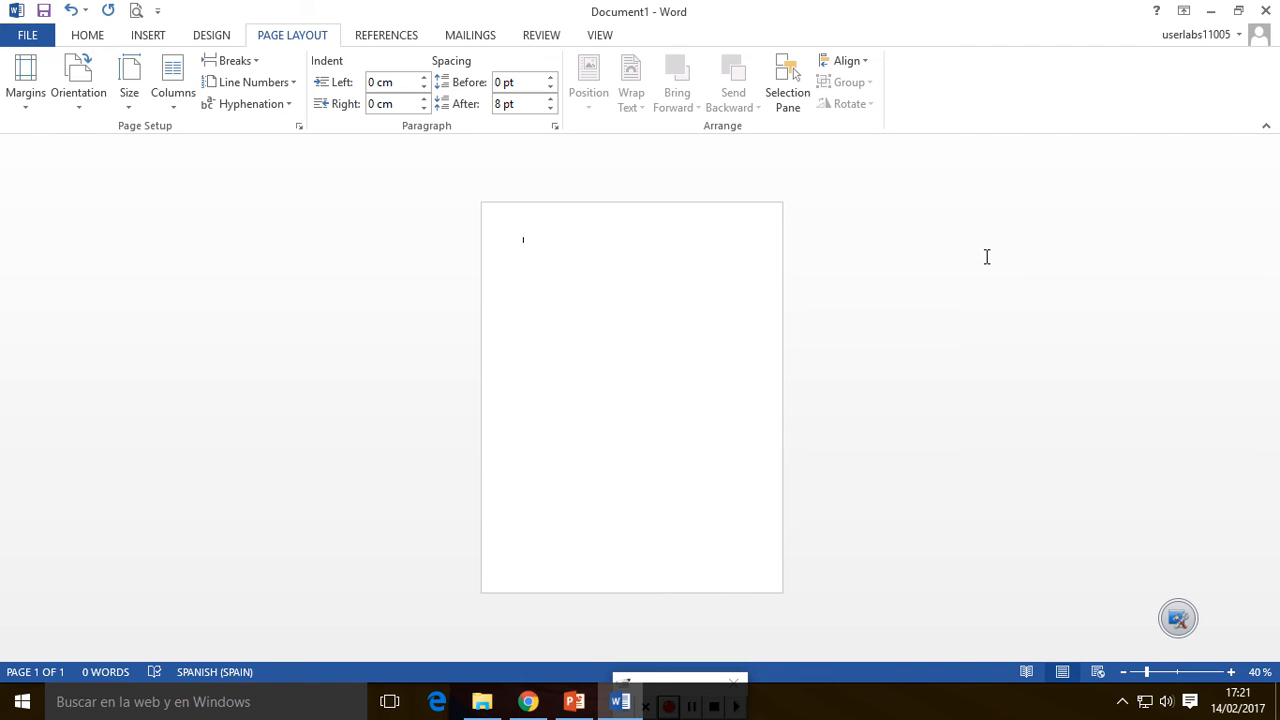
pyautogui.click(1230, 672)
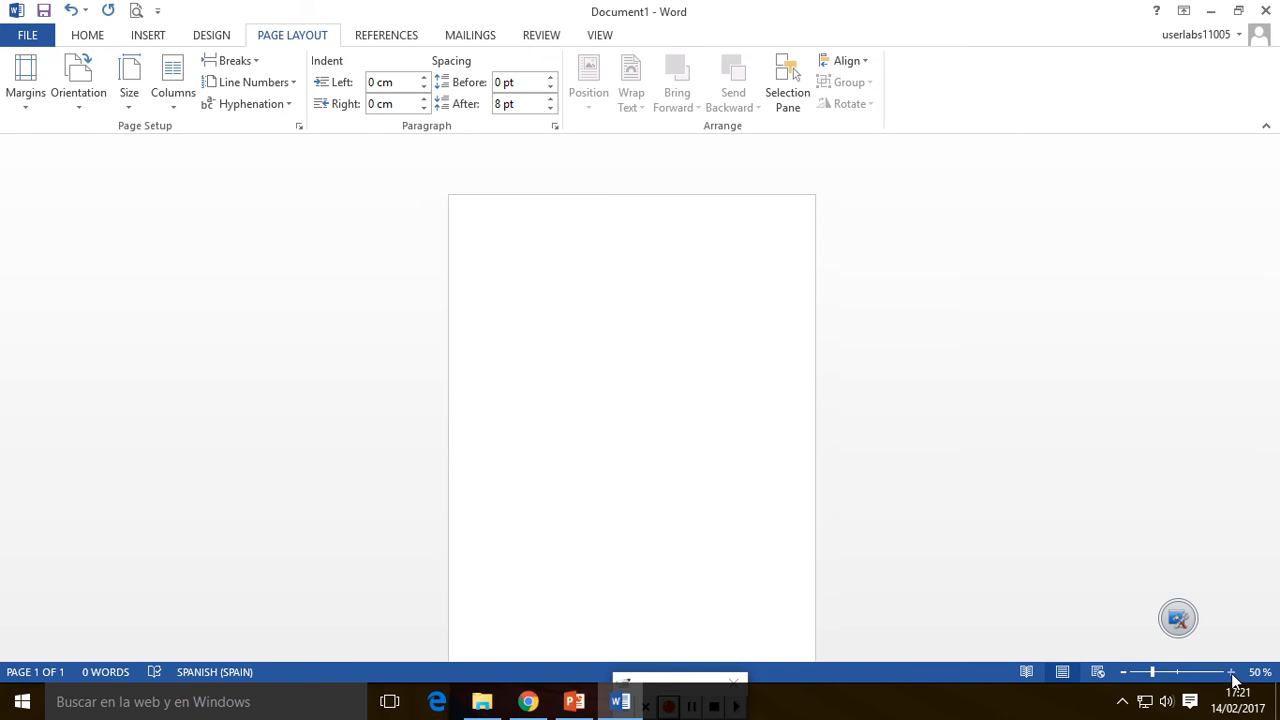
pyautogui.click(1230, 672)
pyautogui.click(1230, 672)
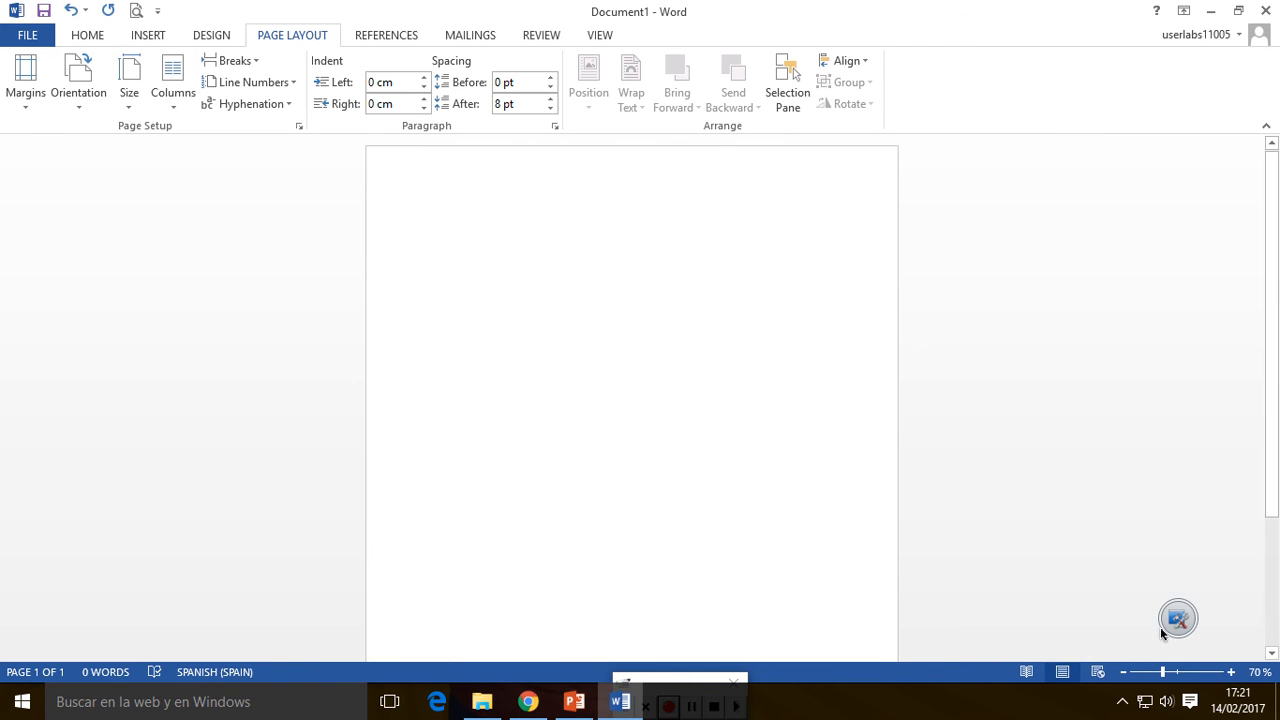
pyautogui.click(1230, 672)
pyautogui.click(1230, 672)
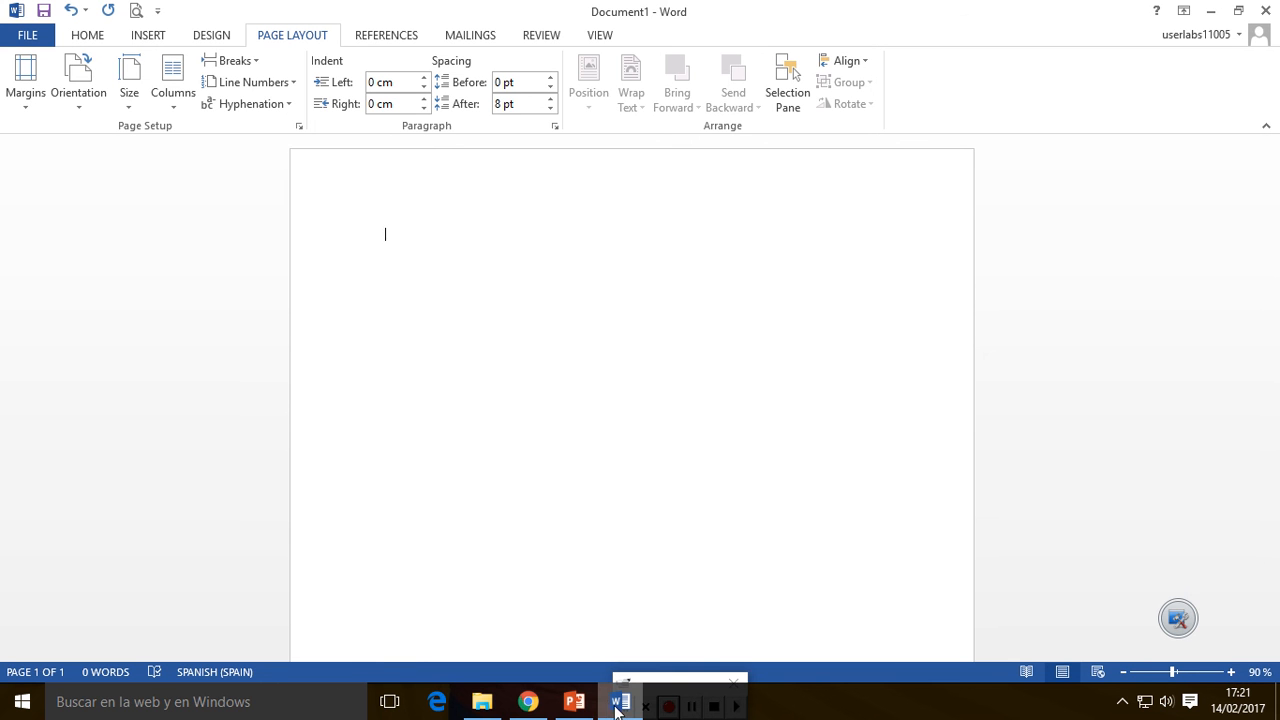
# In Chrome, copy the Charles Babbage heading and the biography's opening text through "(máquina diferencial)"
pyautogui.click(528, 701)
pyautogui.scroll(3, 556, 466)
pyautogui.scroll(-5, 556, 466)
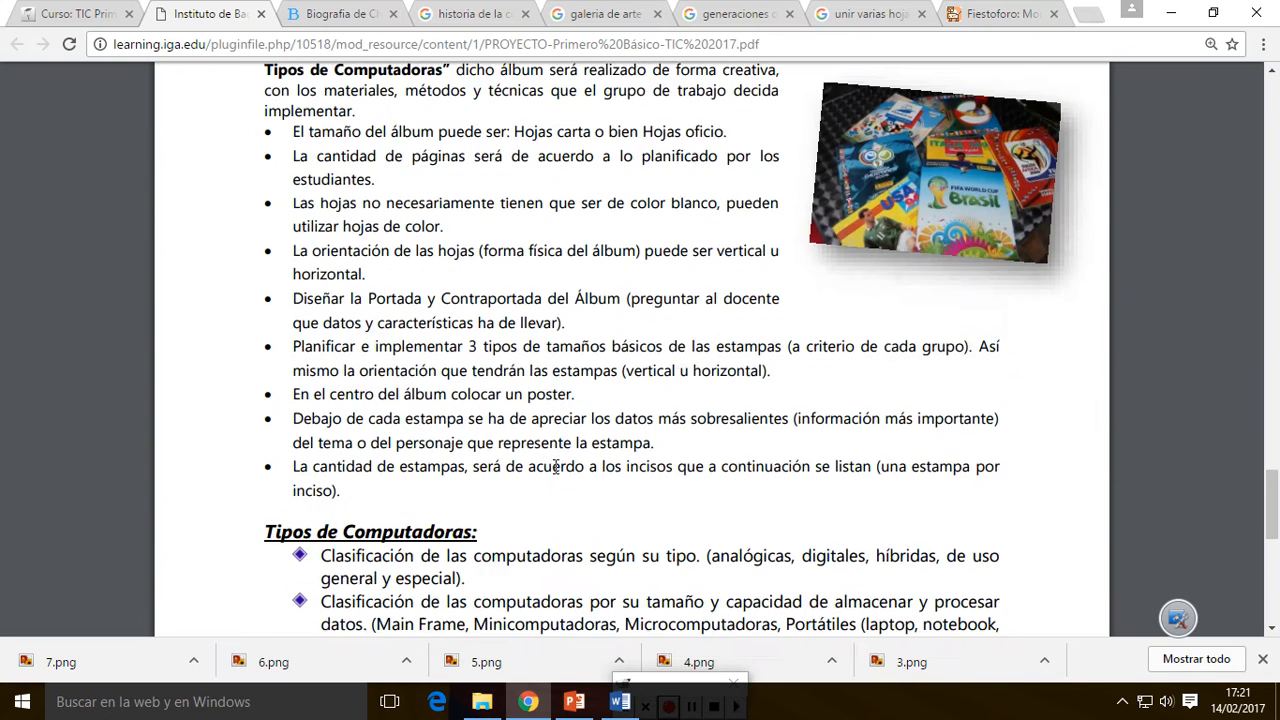
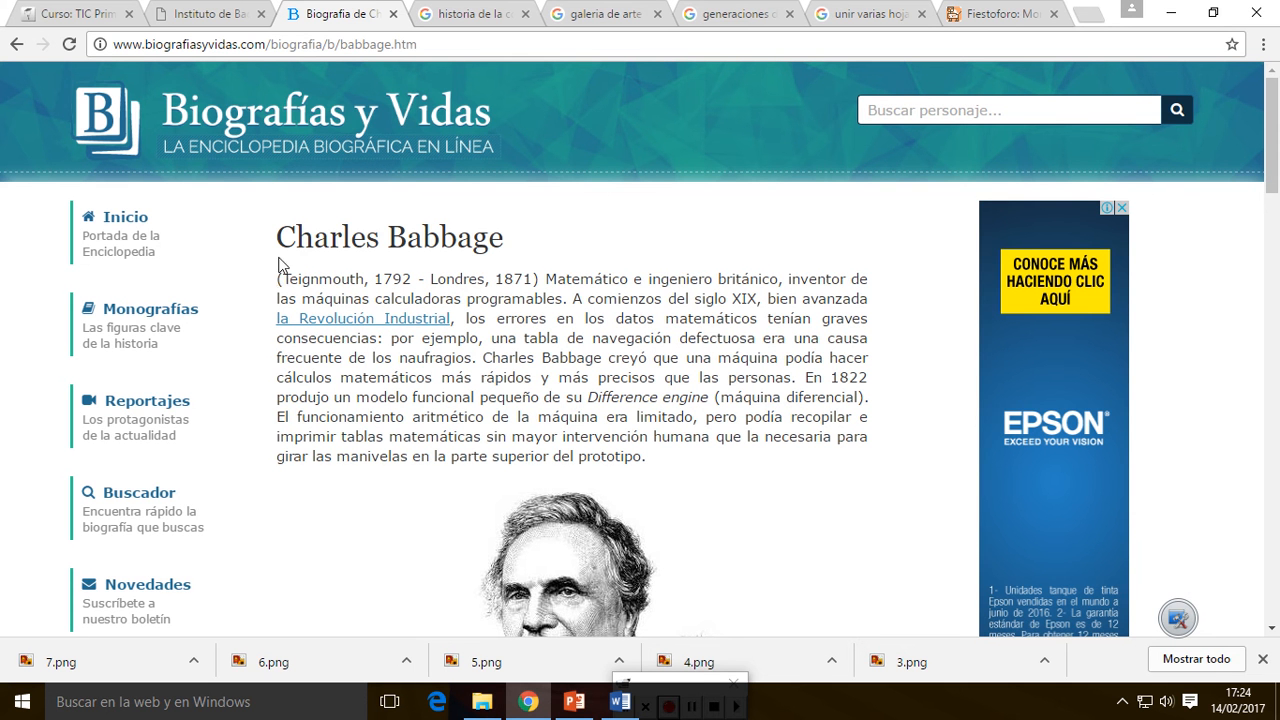
pyautogui.moveTo(278, 237); pyautogui.dragTo(880, 400)
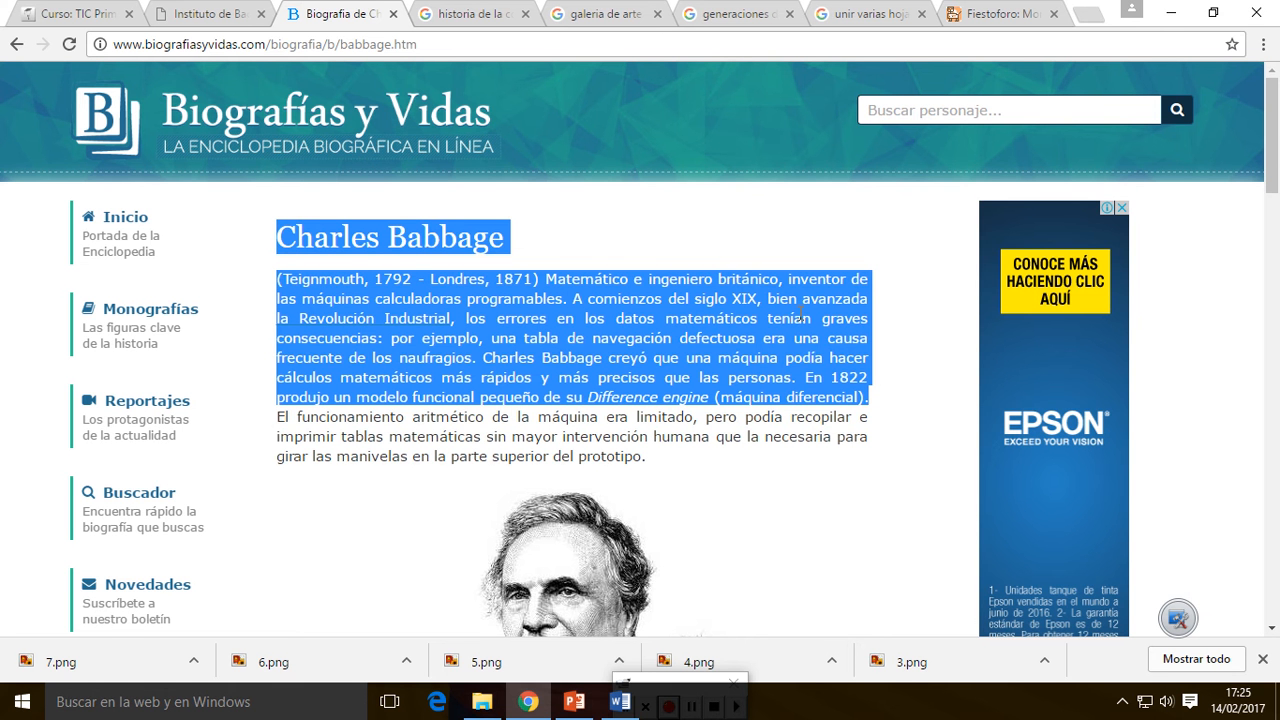
pyautogui.rightClick(443, 284)
pyautogui.click(476, 299)
# In the Word document, draw a text box about 7.18 cm high and 6.94 cm wide near the page's upper-left margin
pyautogui.click(620, 701)
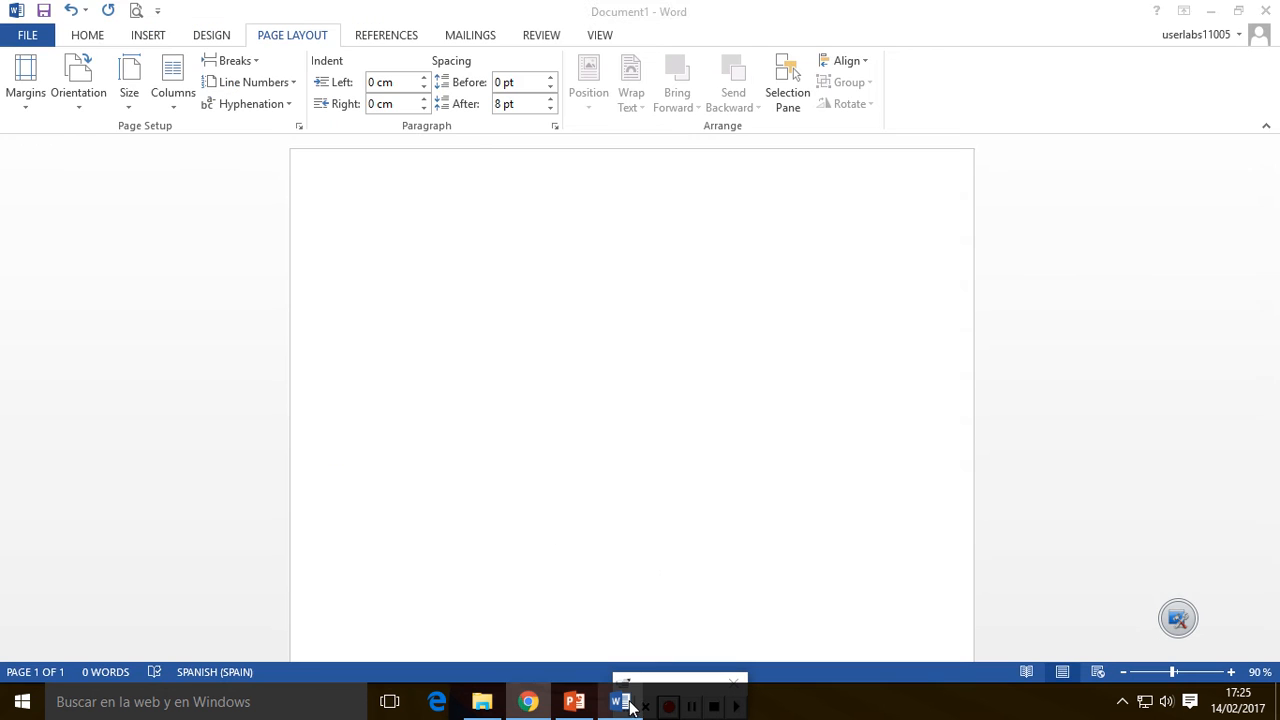
pyautogui.click(145, 37)
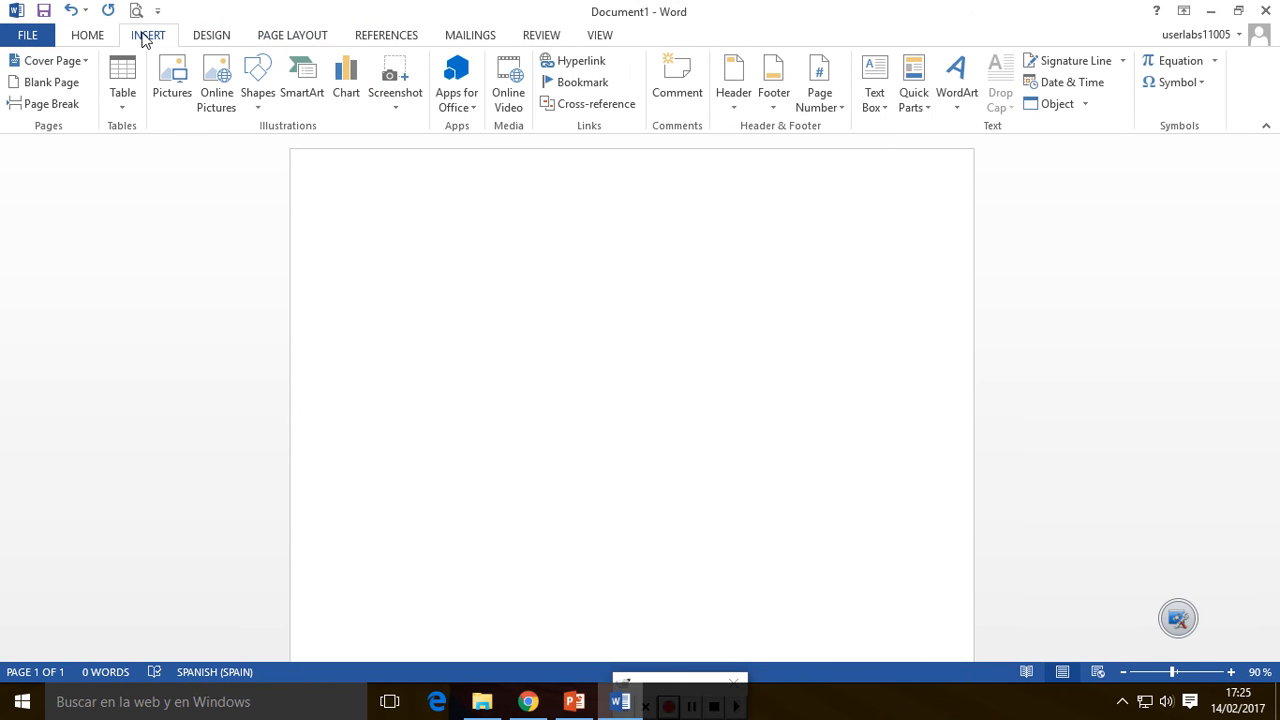
pyautogui.click(259, 106)
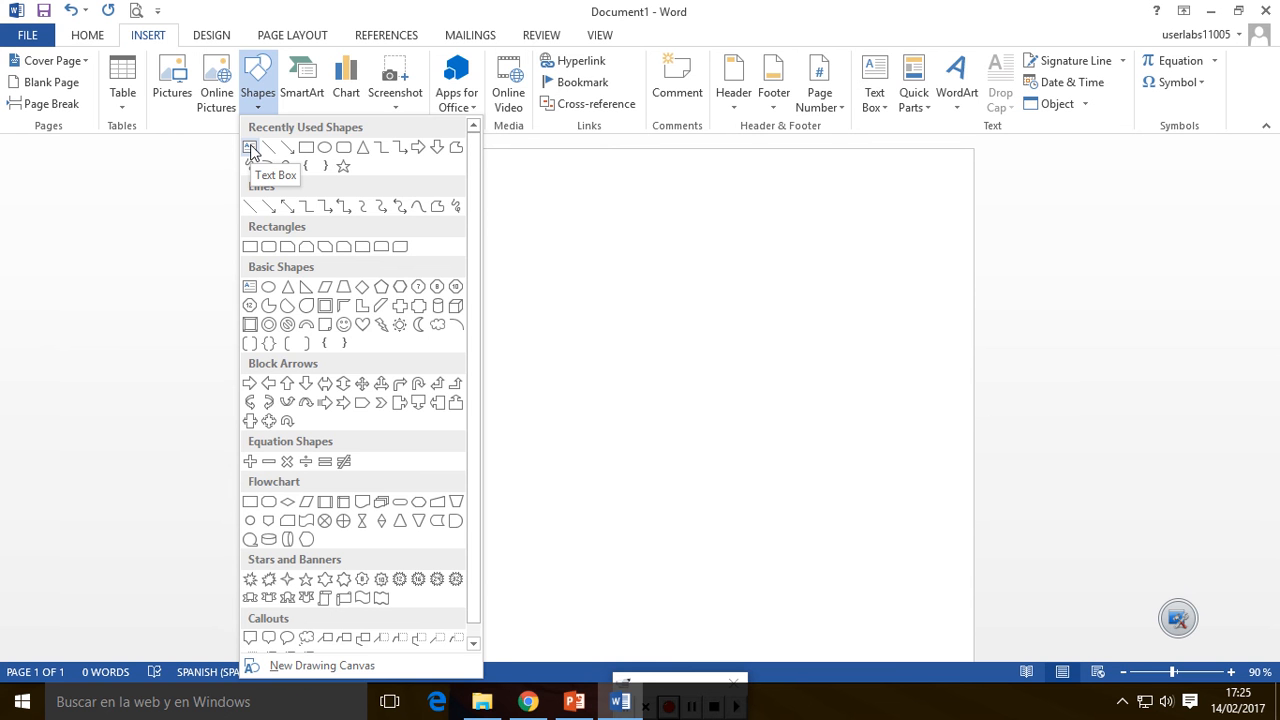
pyautogui.click(250, 150)
pyautogui.moveTo(386, 231)
pyautogui.mouseDown()
pyautogui.moveTo(517, 389)
pyautogui.moveTo(606, 459)
pyautogui.mouseUp()
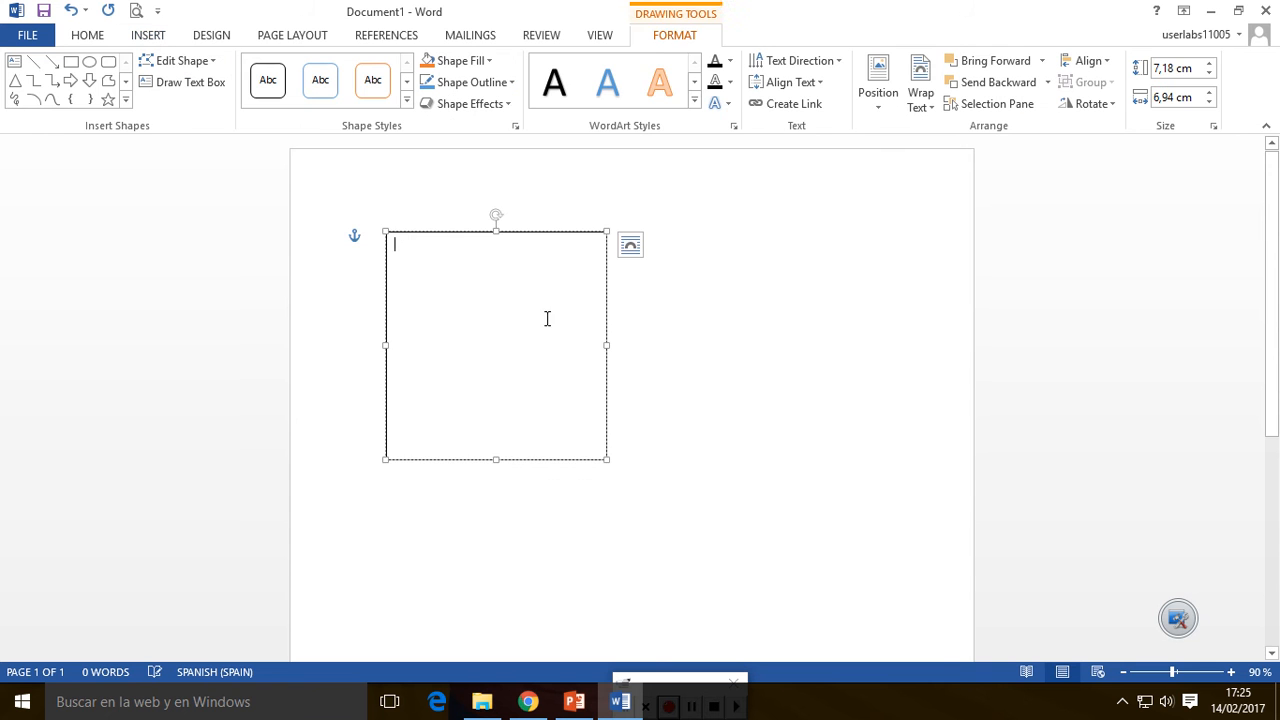
pyautogui.moveTo(528, 231)
pyautogui.mouseDown()
pyautogui.moveTo(721, 227)
pyautogui.moveTo(505, 252)
pyautogui.moveTo(663, 269)
pyautogui.moveTo(506, 257)
pyautogui.moveTo(549, 194)
pyautogui.moveTo(529, 221)
pyautogui.moveTo(546, 254)
pyautogui.moveTo(523, 229)
pyautogui.mouseUp()
pyautogui.click(420, 263)
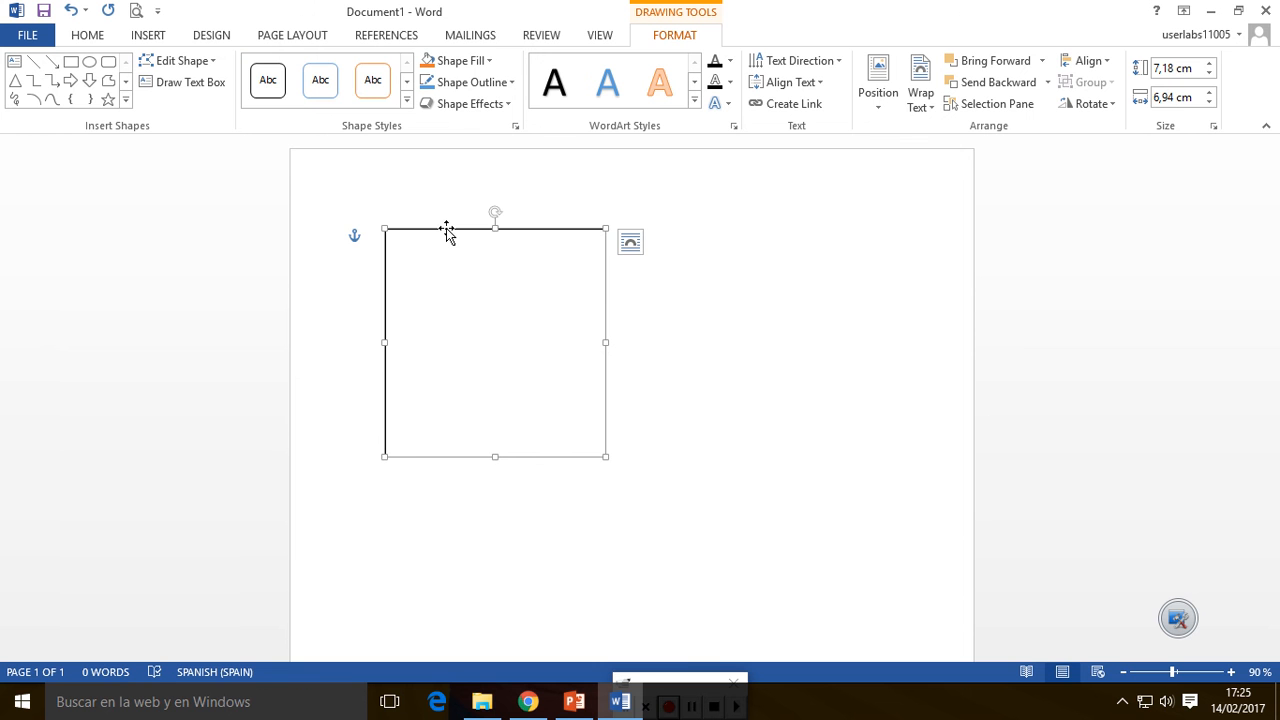
pyautogui.click(446, 240)
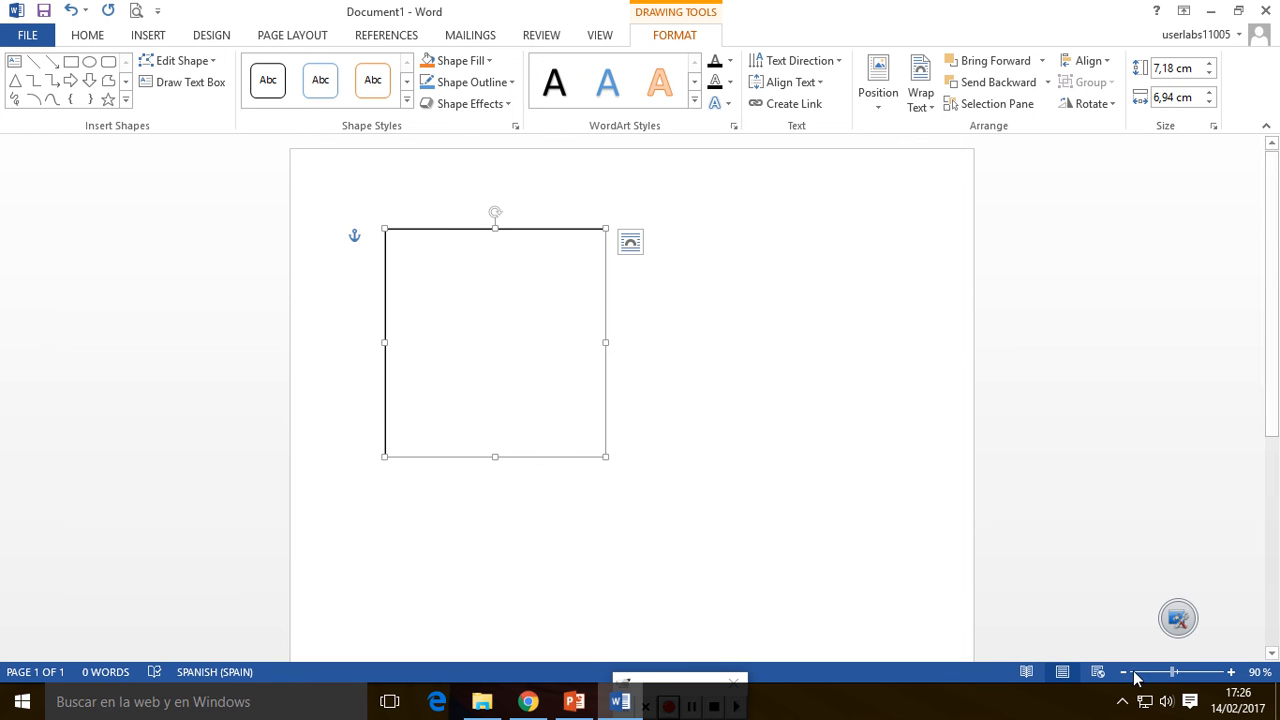
# Paste the copied biography into the text box with source formatting and enlarge the box to about 10.27 cm high and 8.92 cm wide
pyautogui.click(1230, 672)
pyautogui.click(1230, 672)
pyautogui.click(1230, 672)
pyautogui.click(323, 260)
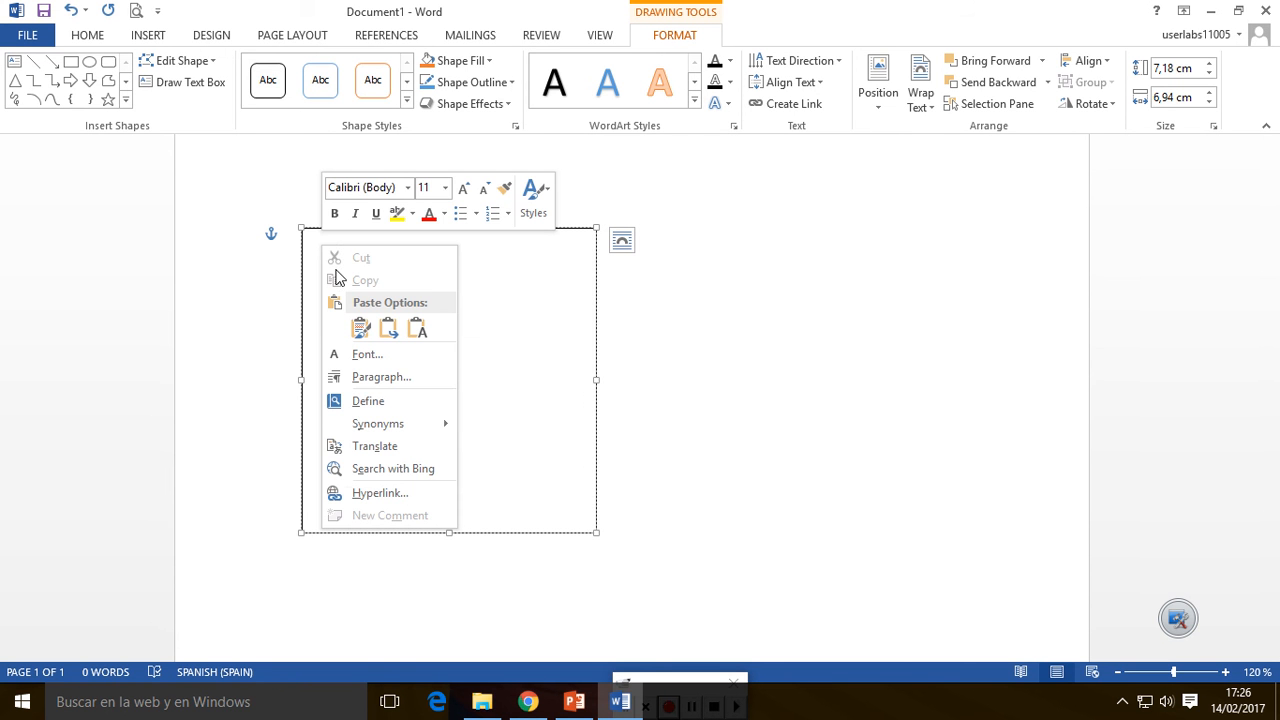
pyautogui.click(362, 329)
pyautogui.click(371, 240)
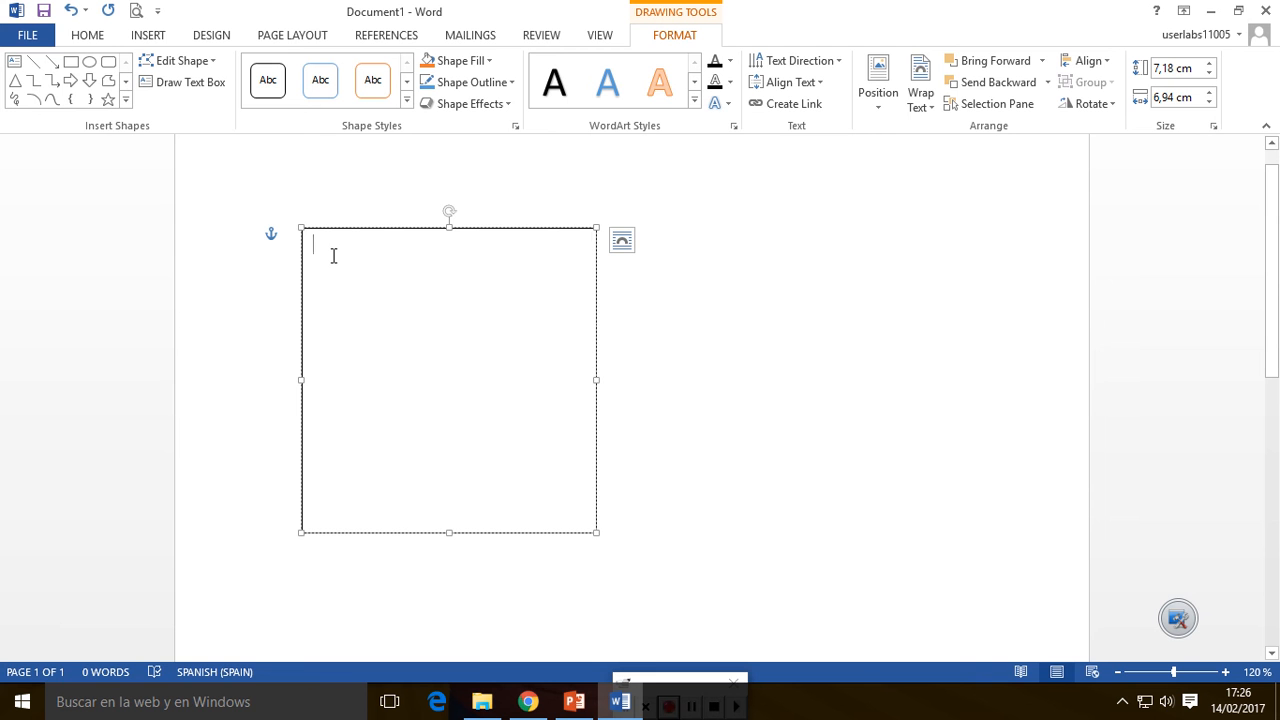
pyautogui.rightClick(332, 255)
pyautogui.click(371, 339)
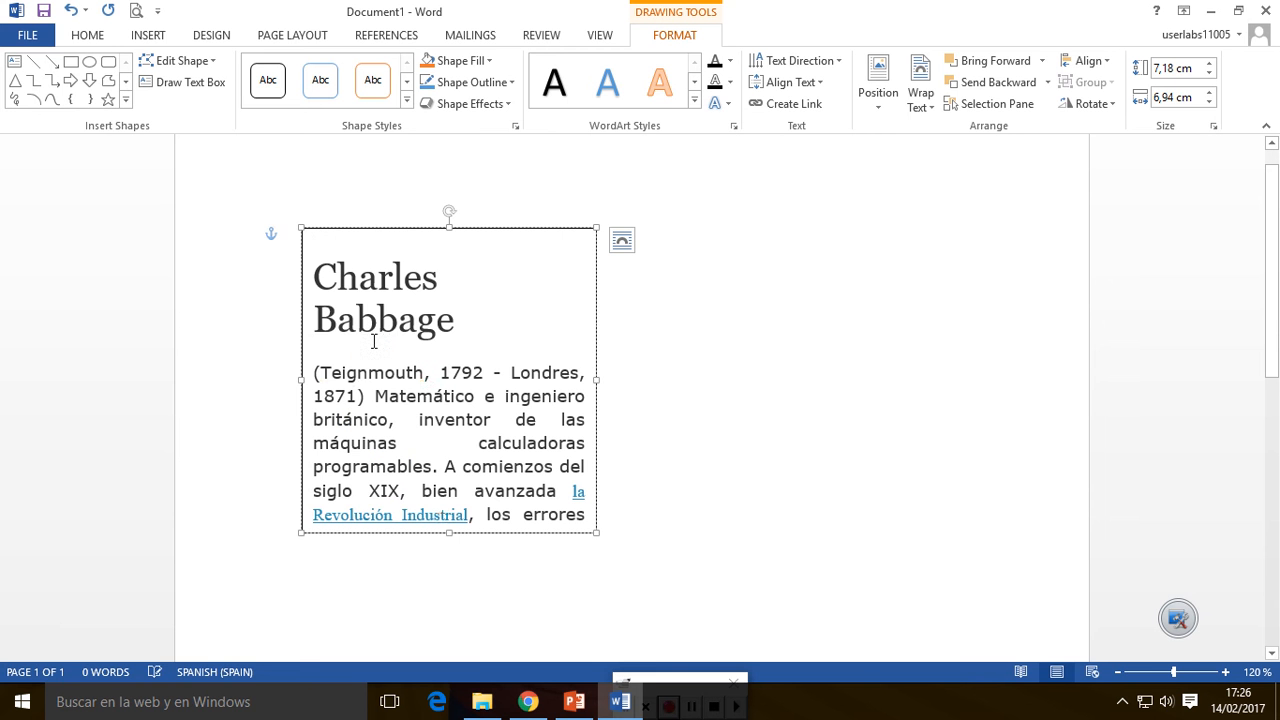
pyautogui.moveTo(449, 533); pyautogui.dragTo(457, 622)
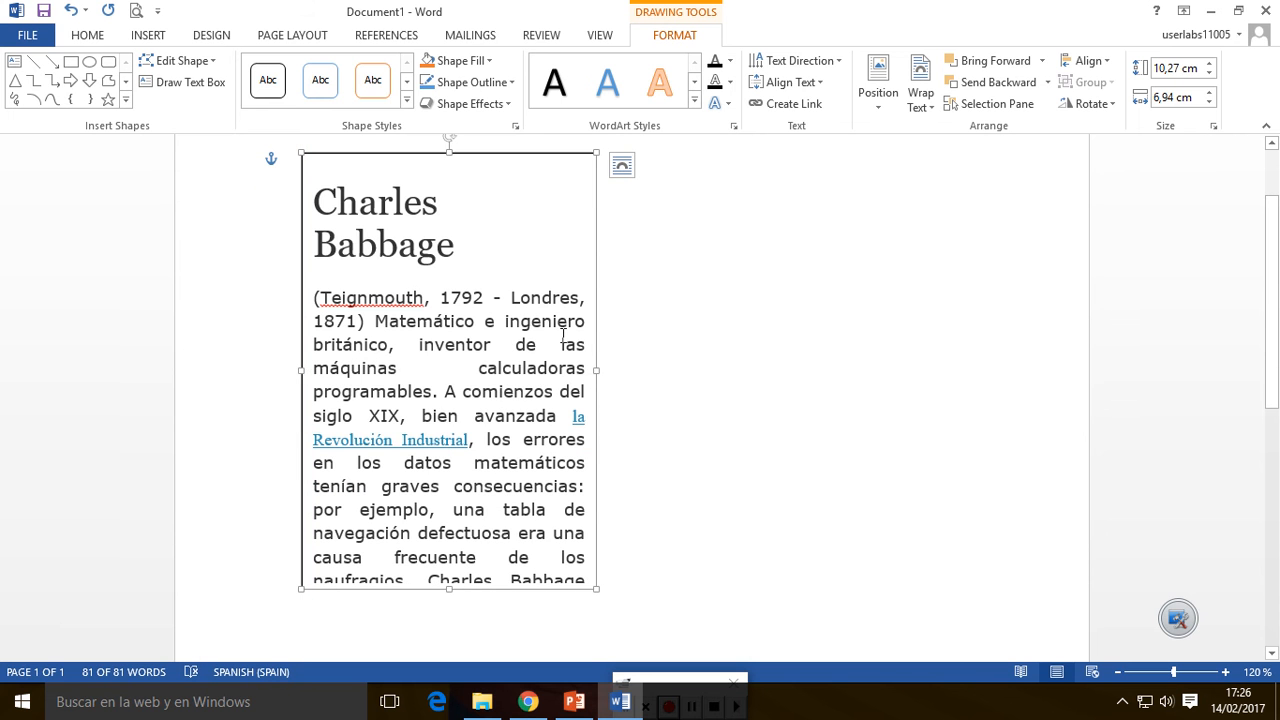
pyautogui.moveTo(600, 366); pyautogui.dragTo(680, 370)
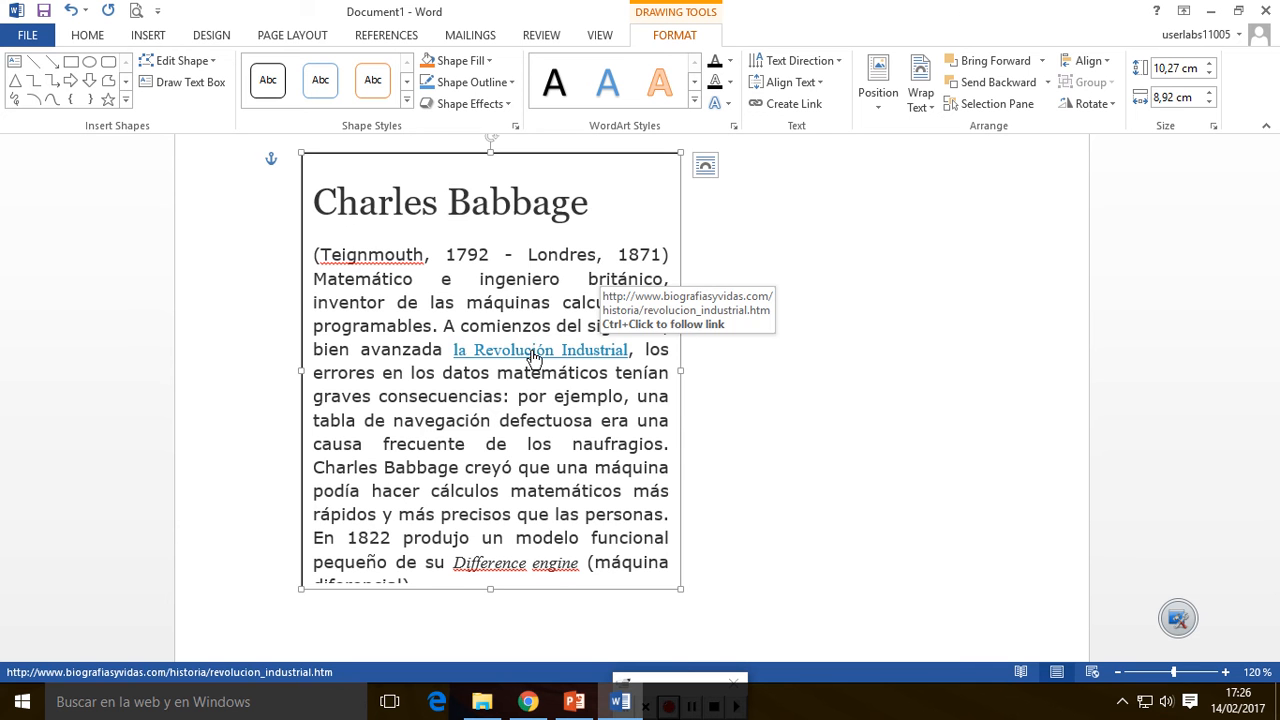
# Undo the text box resizing and the paste with source formatting
pyautogui.hotkey('ctrl', 'z')
pyautogui.hotkey('ctrl', 'z')
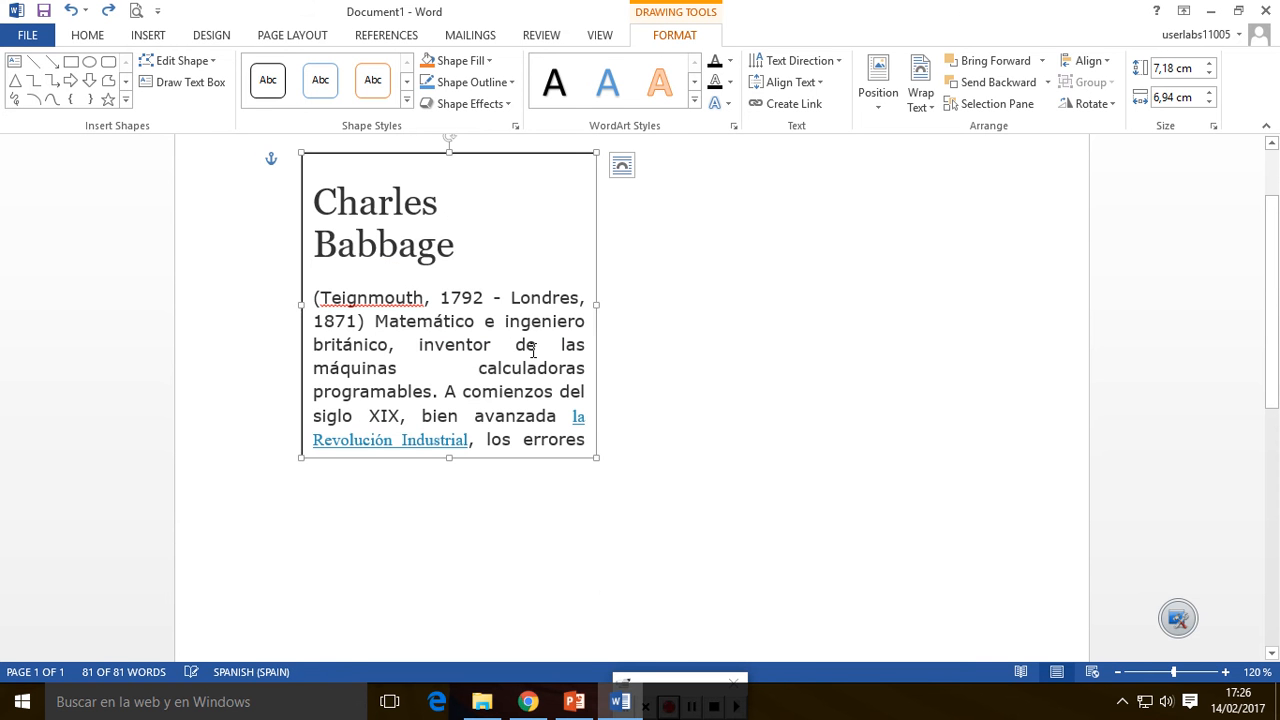
pyautogui.hotkey('ctrl', 'z')
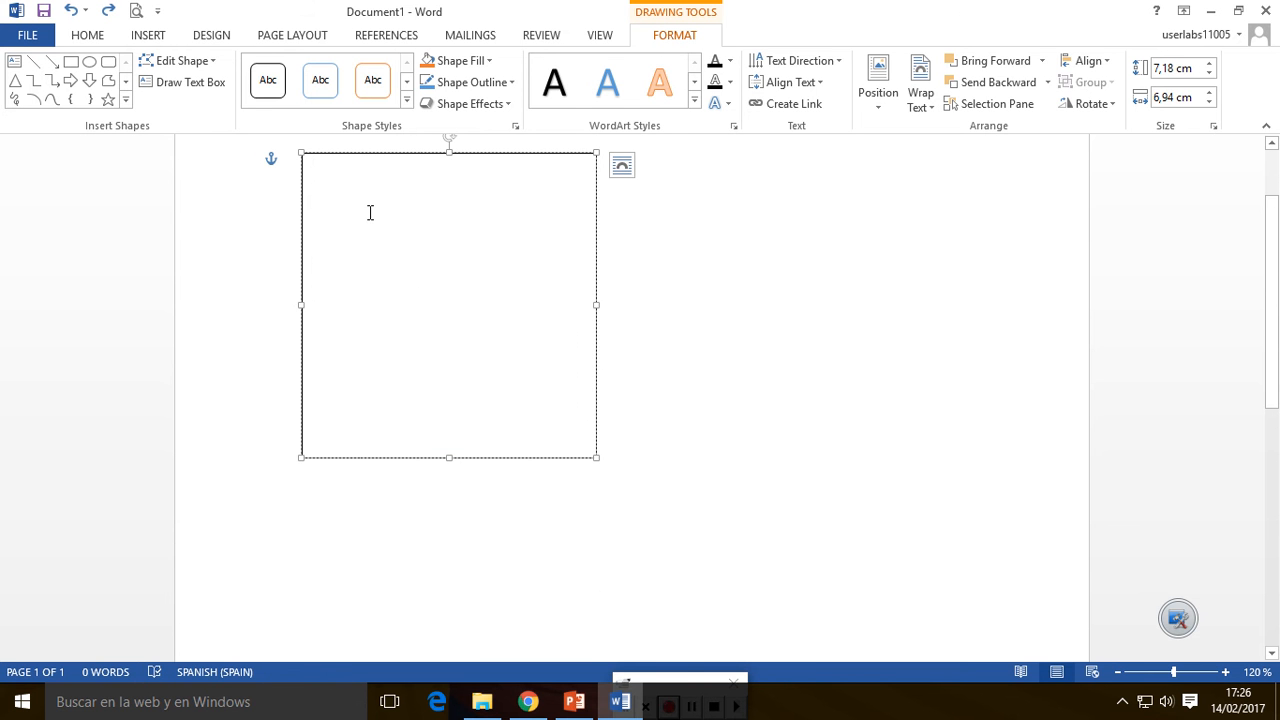
# Paste the copied Charles Babbage biography into the empty text box as text only and justify it
pyautogui.click(87, 36)
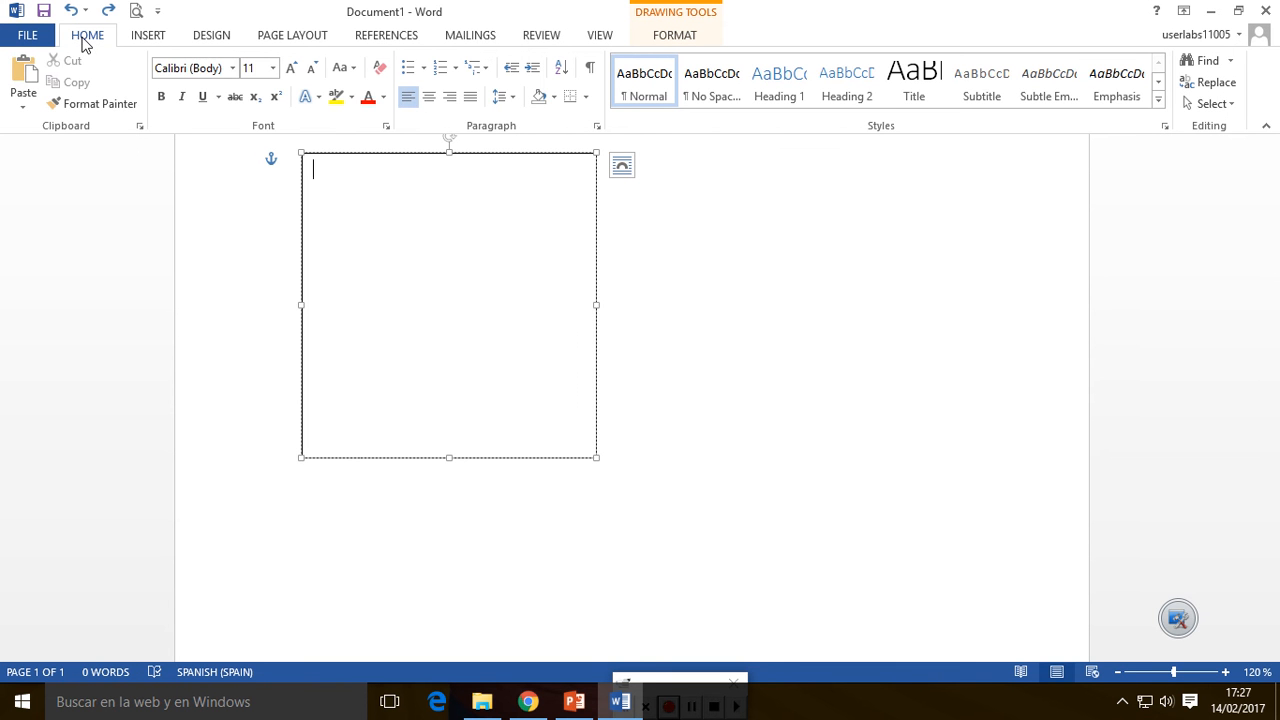
pyautogui.click(21, 110)
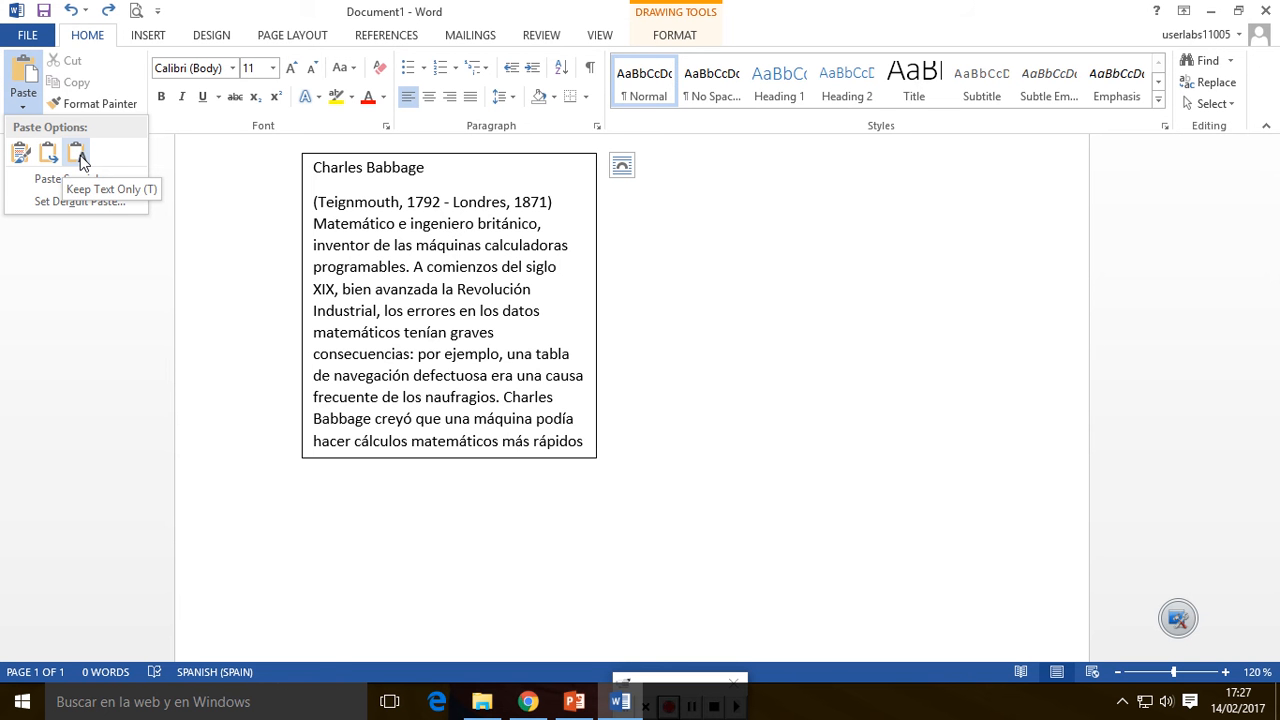
pyautogui.click(79, 156)
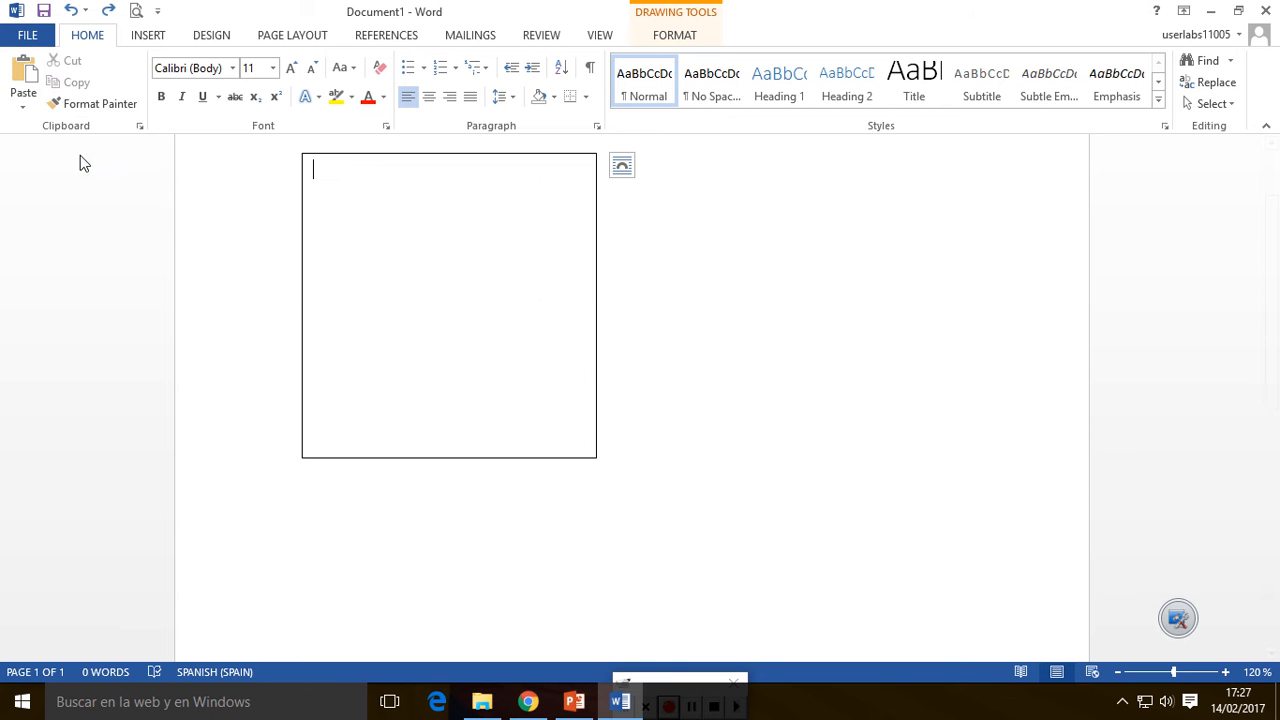
pyautogui.click(470, 153)
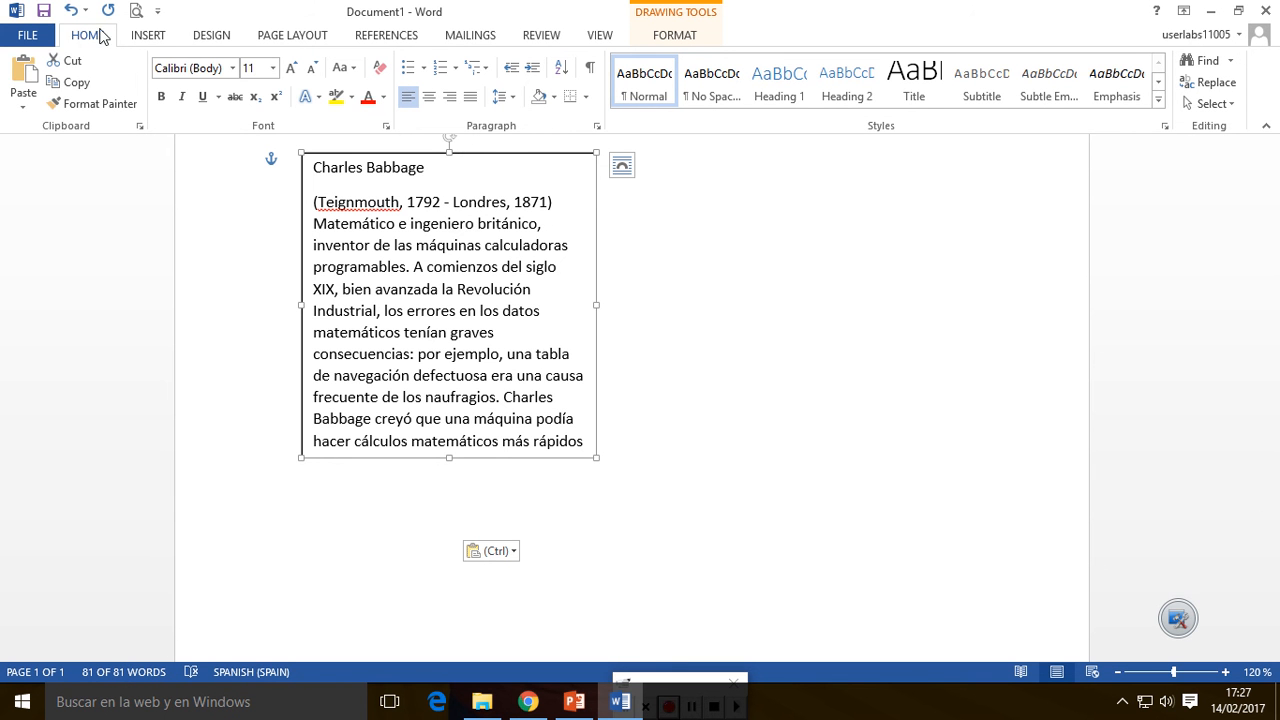
pyautogui.click(471, 104)
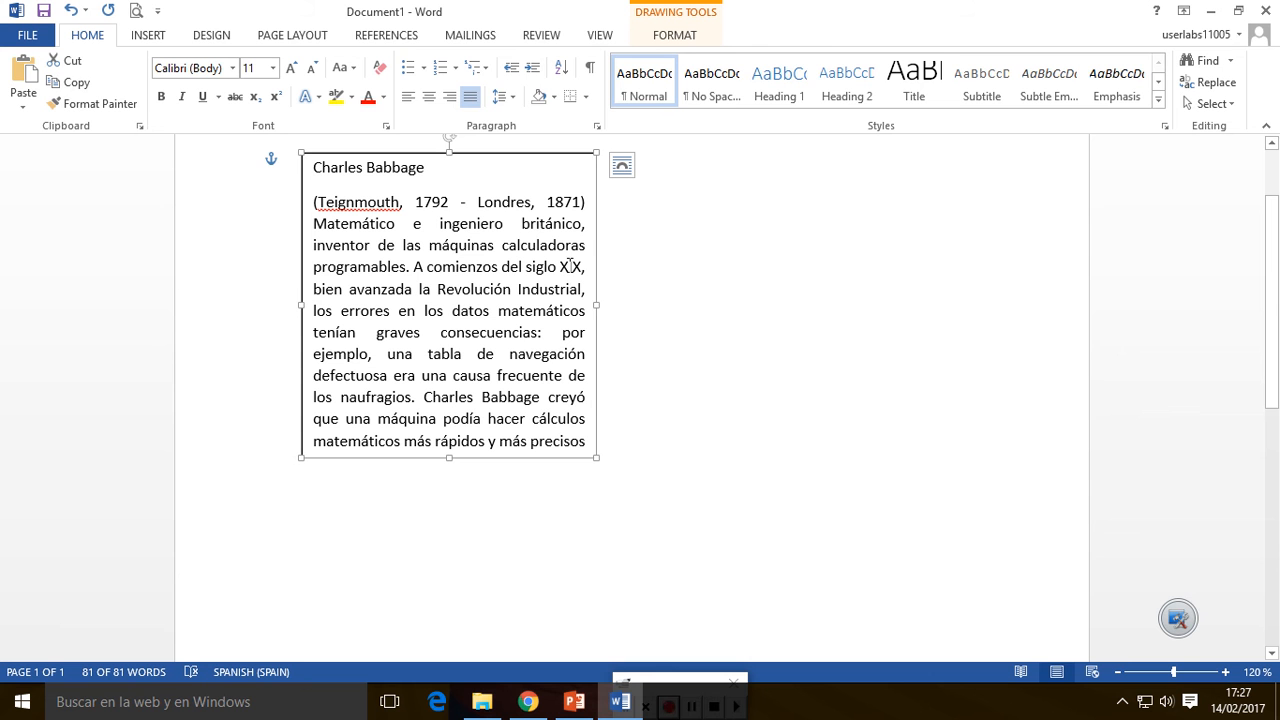
# Make the Charles Babbage heading in the text box bold, underlined and centered
pyautogui.moveTo(434, 168); pyautogui.dragTo(318, 165)
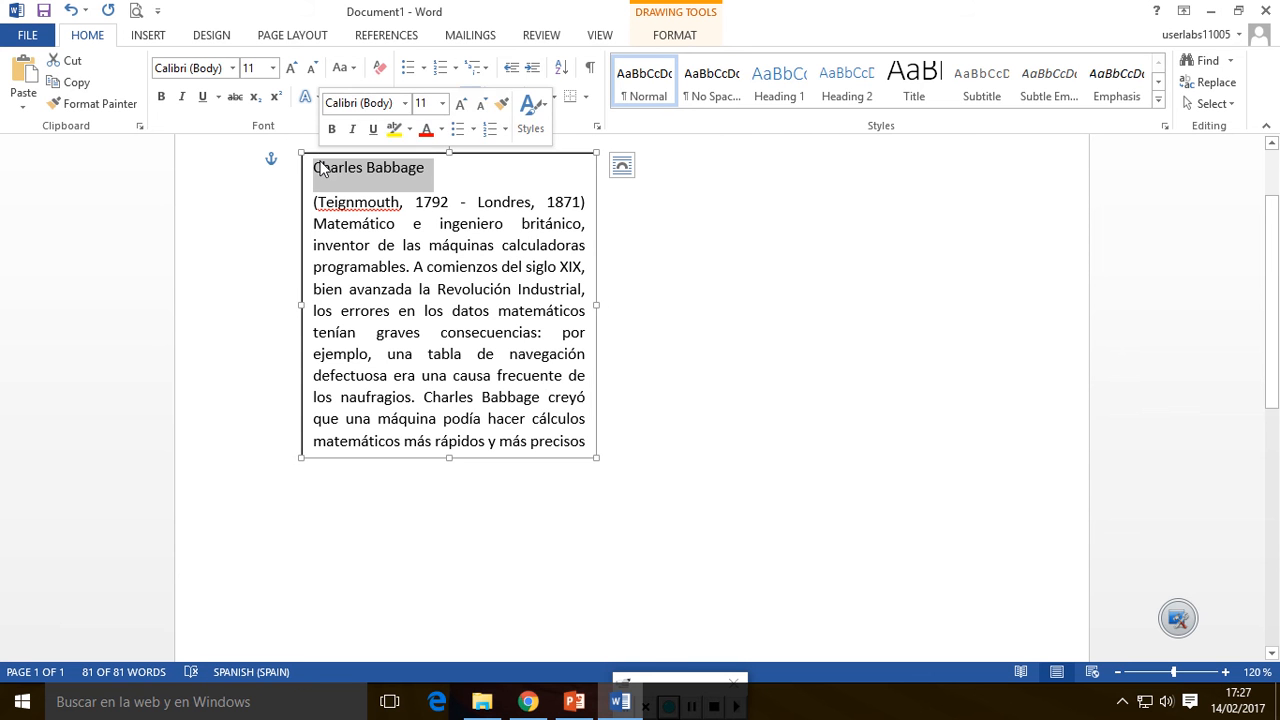
pyautogui.click(162, 97)
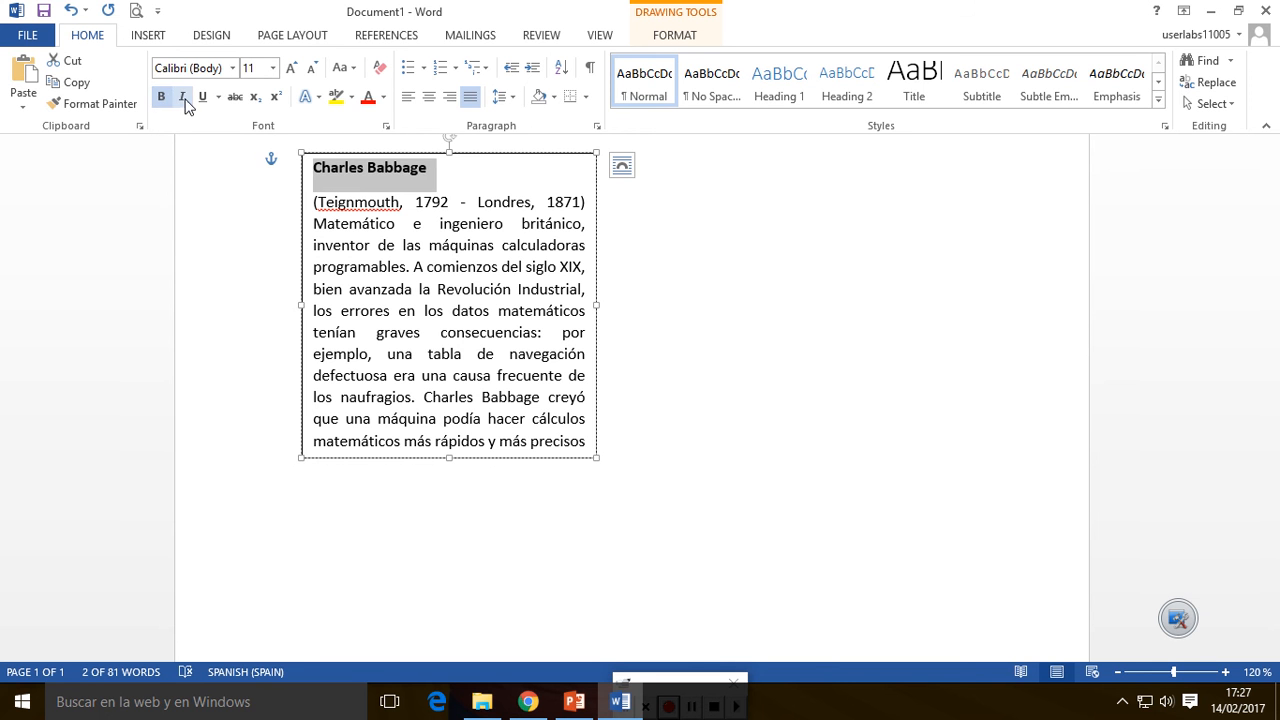
pyautogui.click(202, 97)
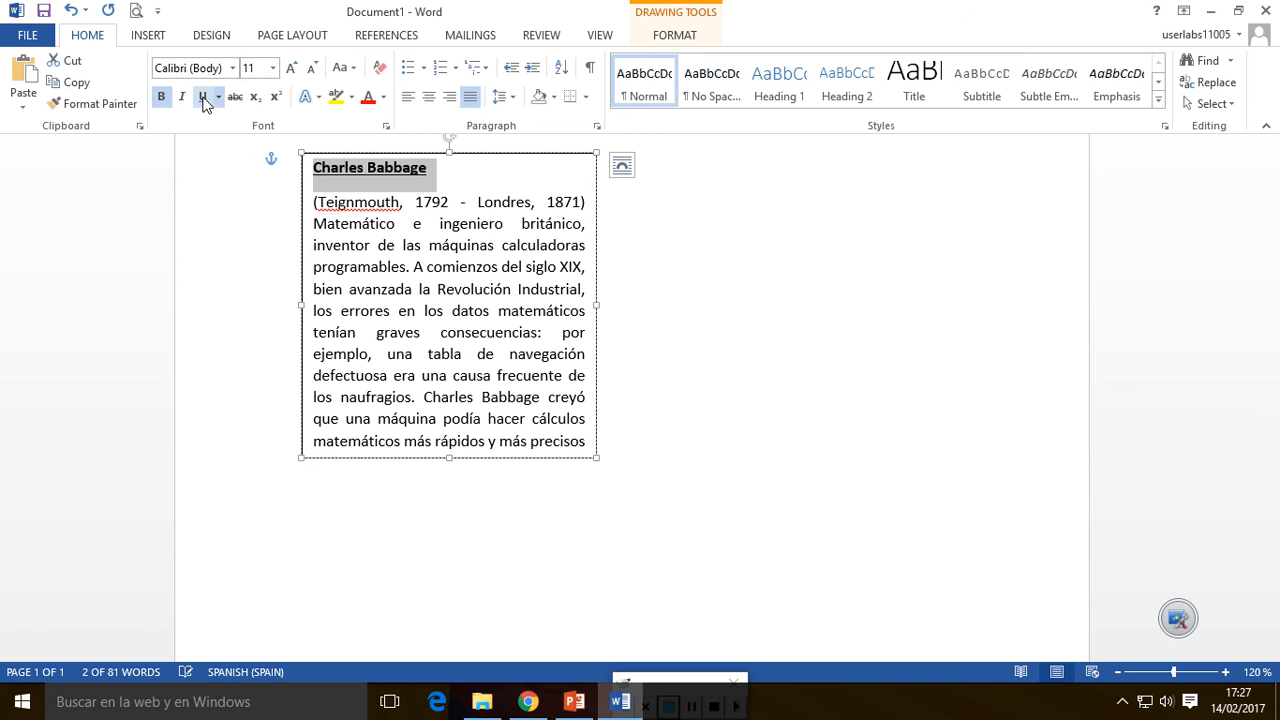
pyautogui.click(429, 96)
pyautogui.click(420, 235)
# Extend the text box downward to about 8.86 cm high so the whole biography fits
pyautogui.moveTo(447, 461); pyautogui.dragTo(431, 530)
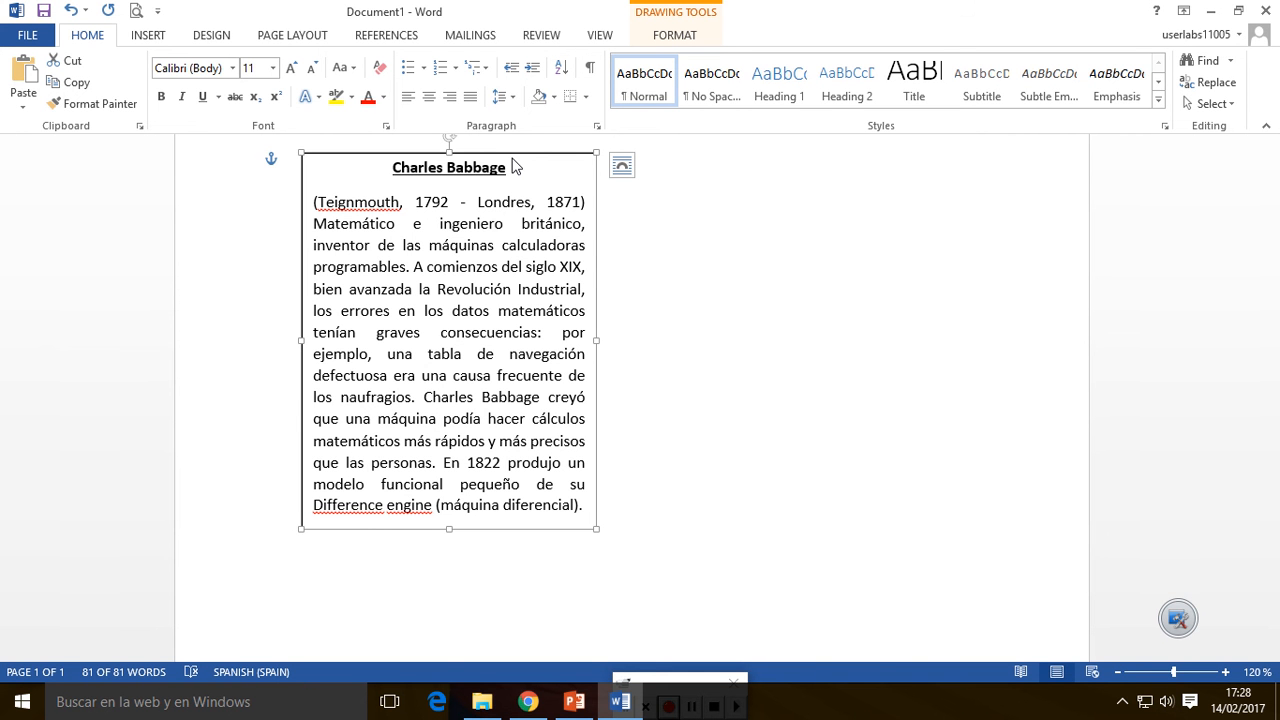
pyautogui.click(1117, 672)
pyautogui.click(1117, 672)
pyautogui.click(1118, 674)
pyautogui.click(1118, 674)
pyautogui.click(1118, 674)
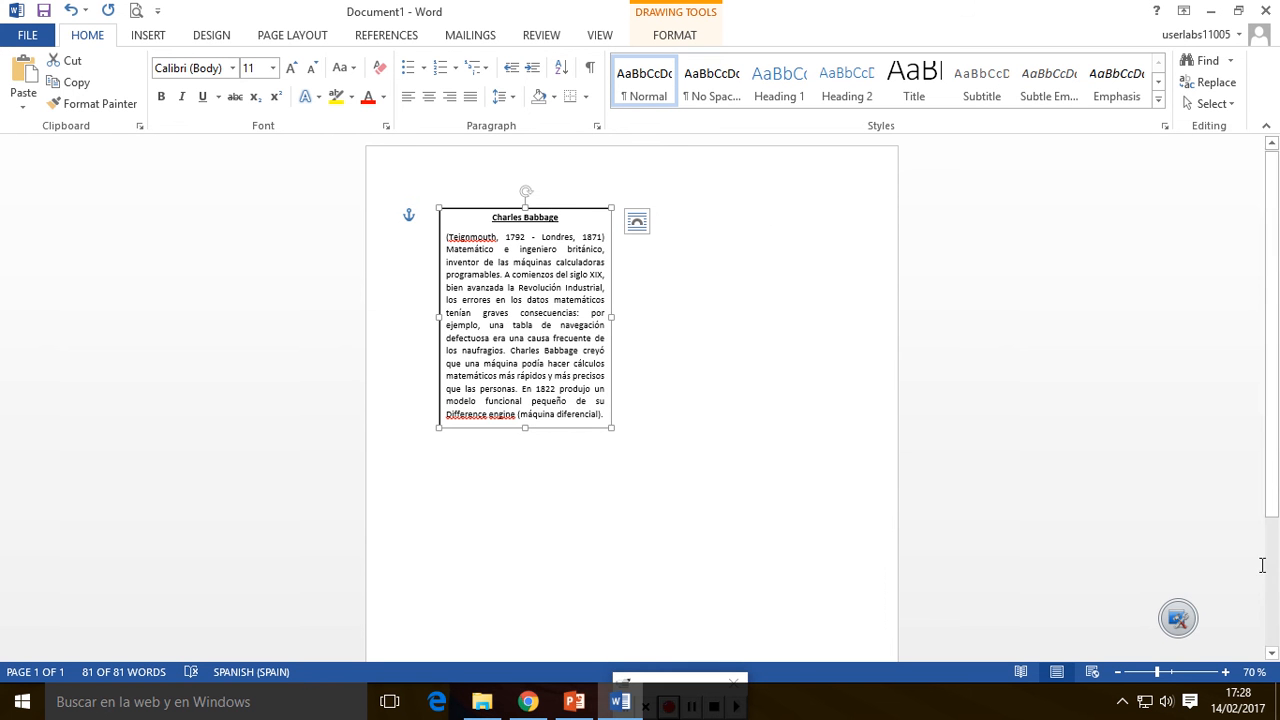
pyautogui.click(1225, 672)
pyautogui.click(1225, 672)
pyautogui.click(1225, 672)
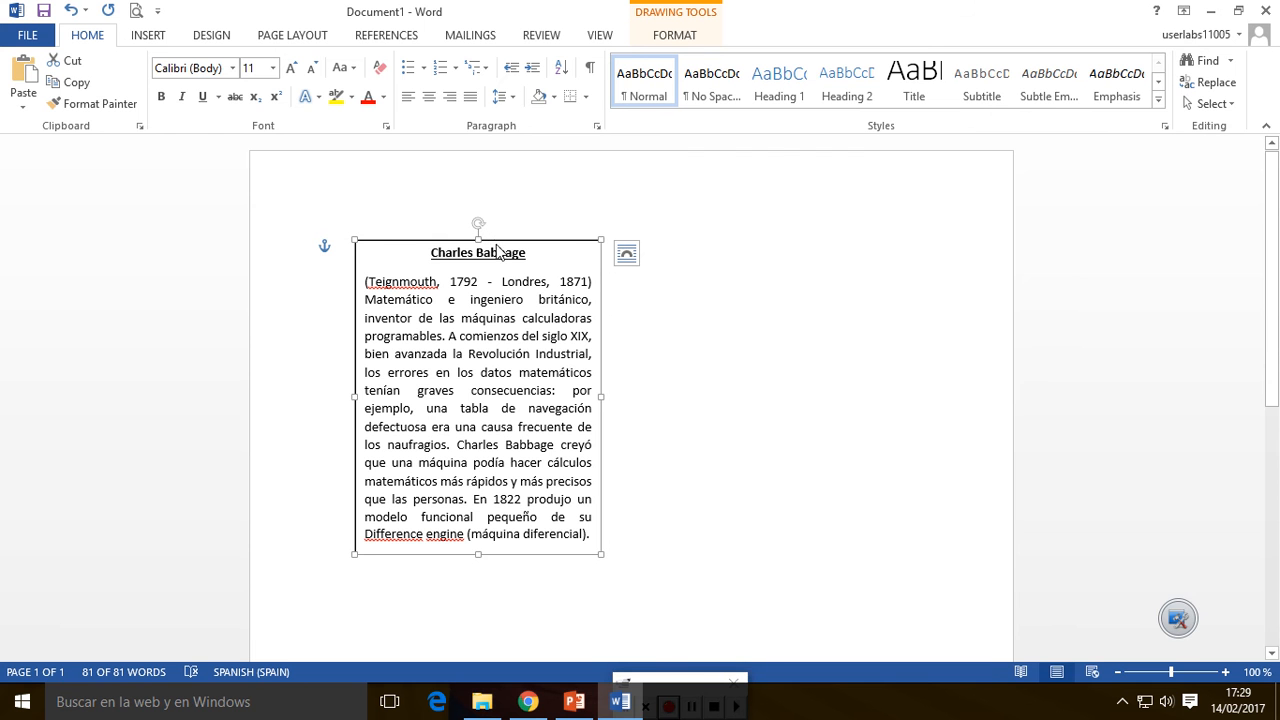
# Set the biography text box's size to 5 cm high and 4 cm wide
pyautogui.click(667, 40)
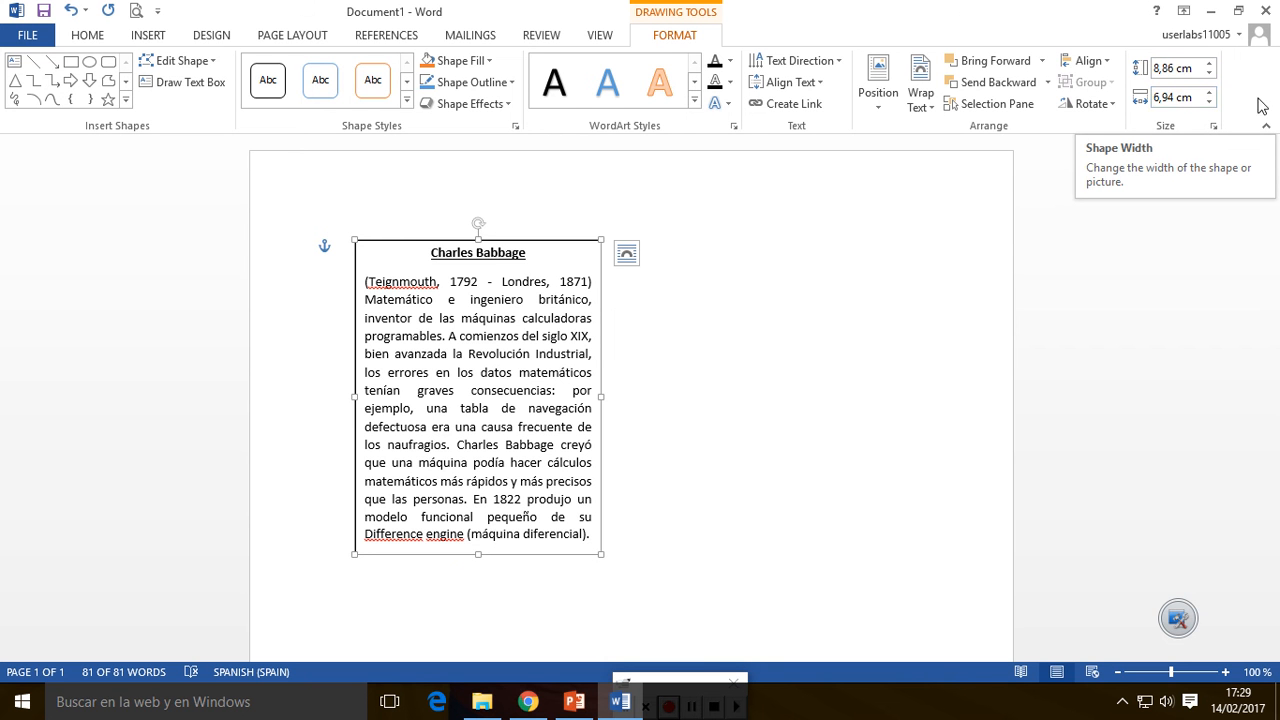
pyautogui.click(1195, 71)
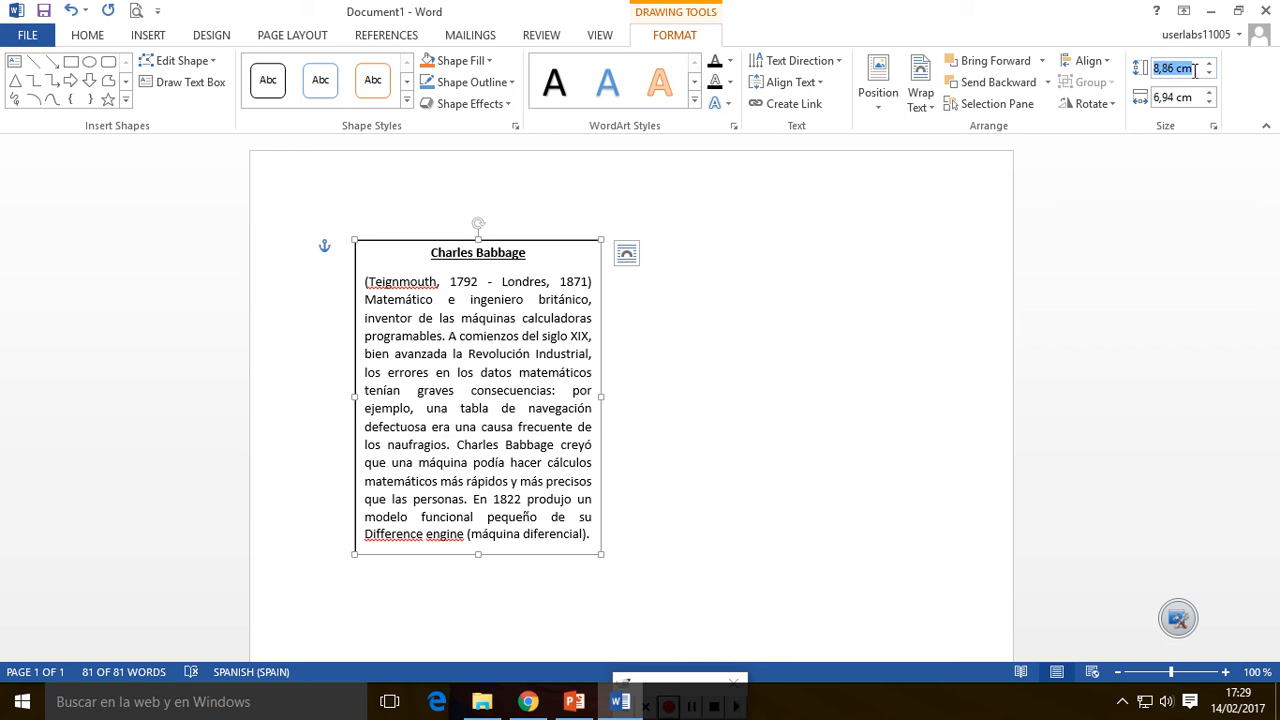
pyautogui.write('5')
pyautogui.press('Return')
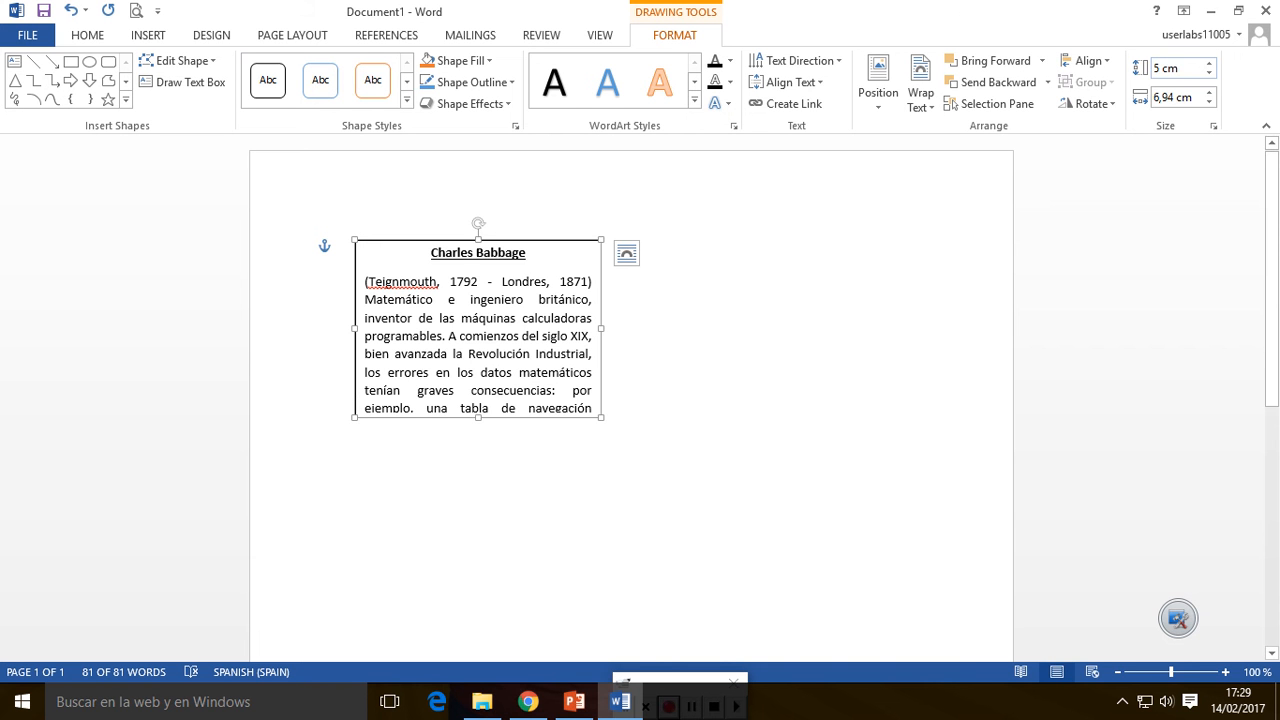
pyautogui.click(1188, 97)
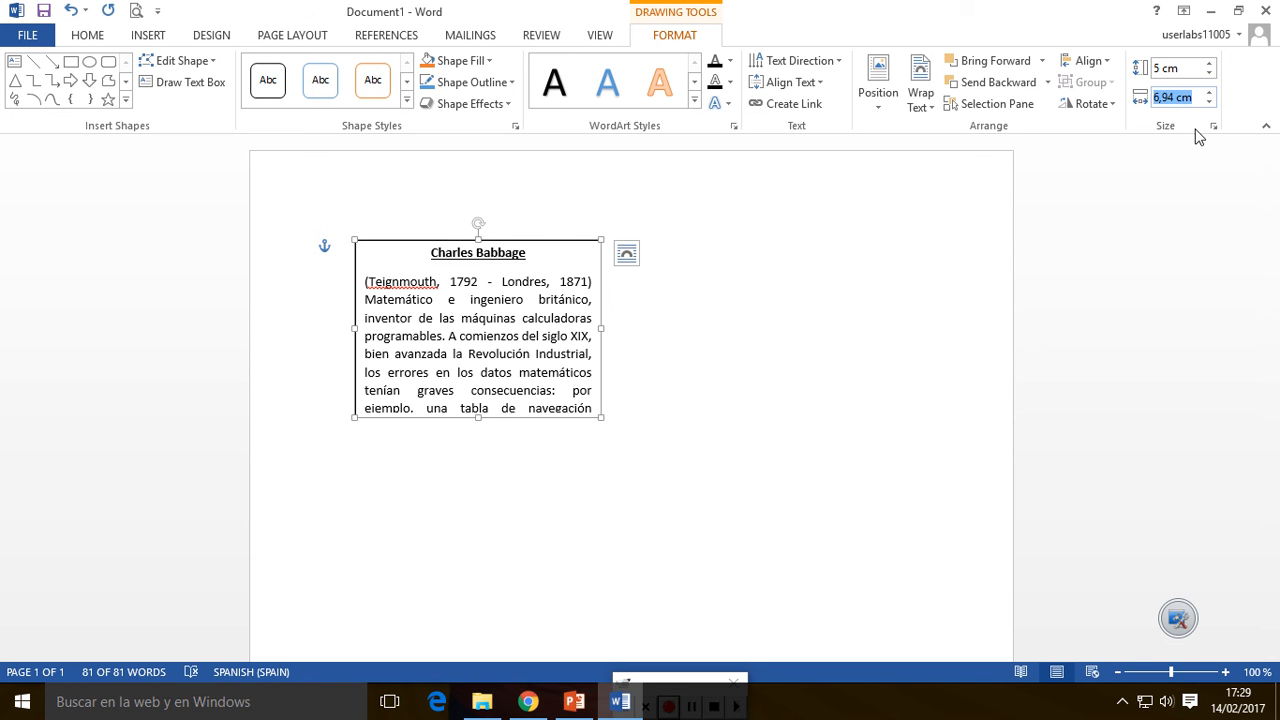
pyautogui.write('4')
pyautogui.press('Return')
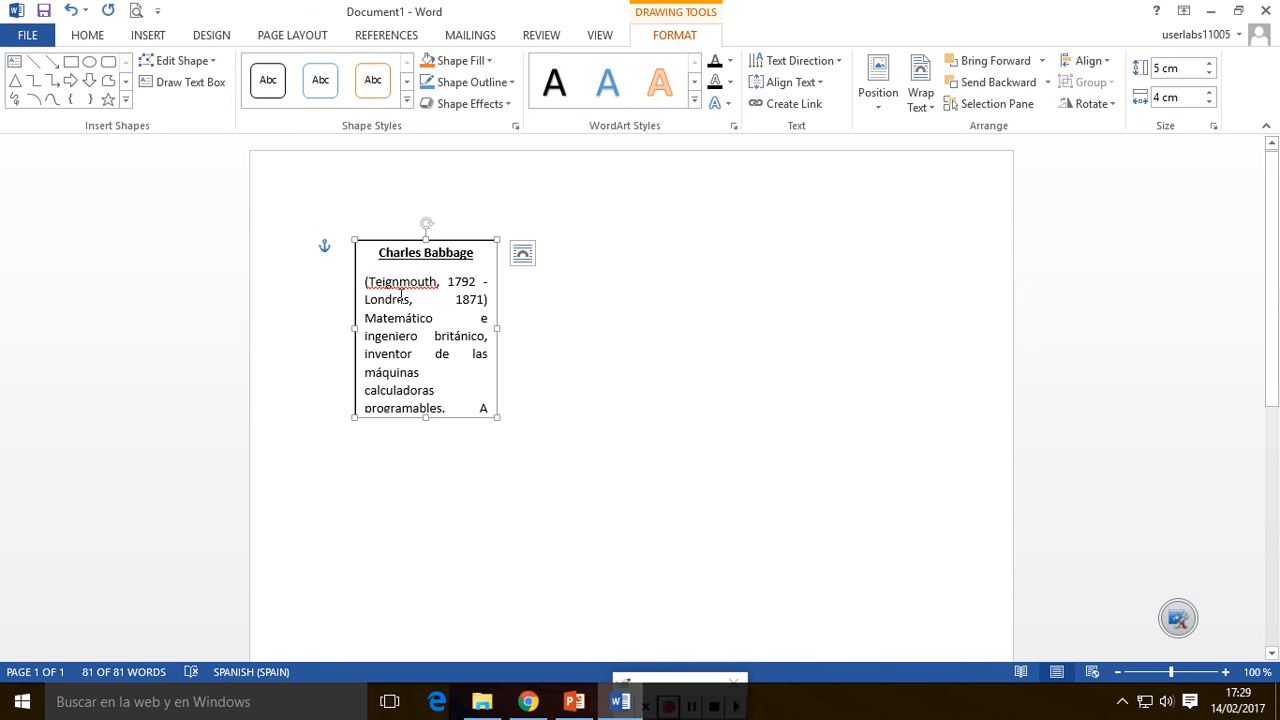
# Reduce the font size of the biography text visible below the heading by three steps
pyautogui.moveTo(366, 284); pyautogui.dragTo(500, 431)
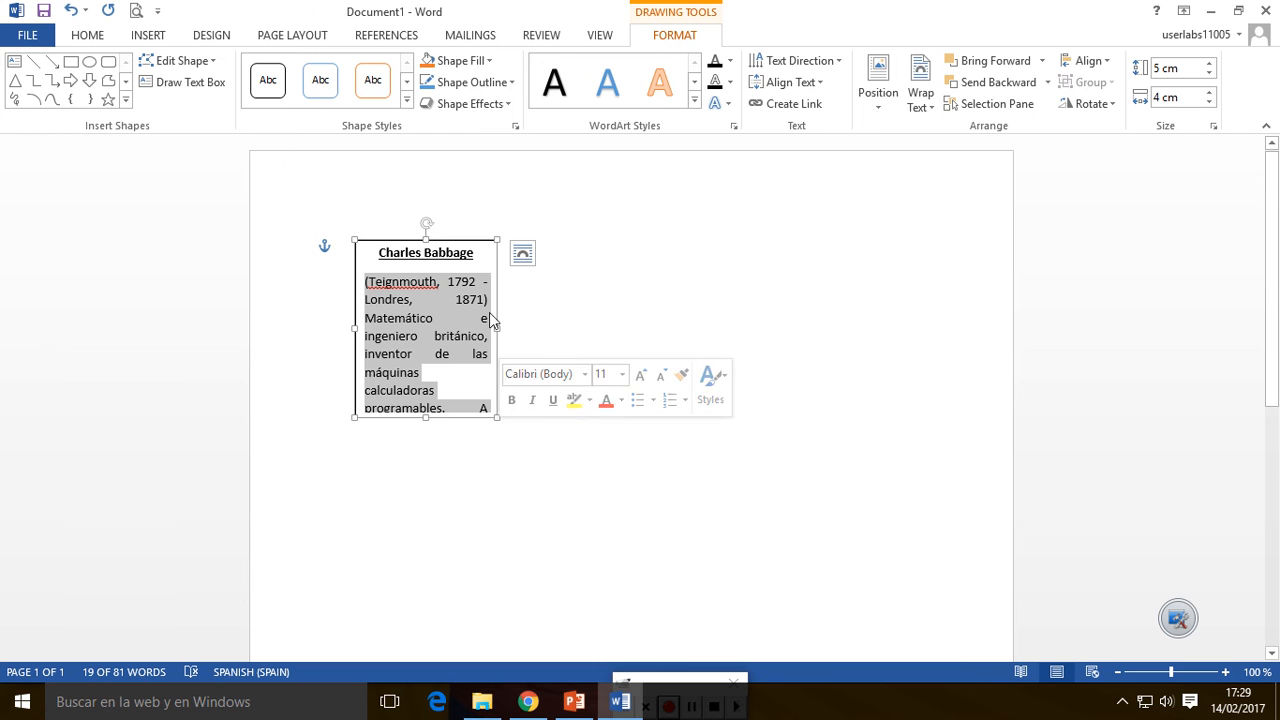
pyautogui.click(100, 35)
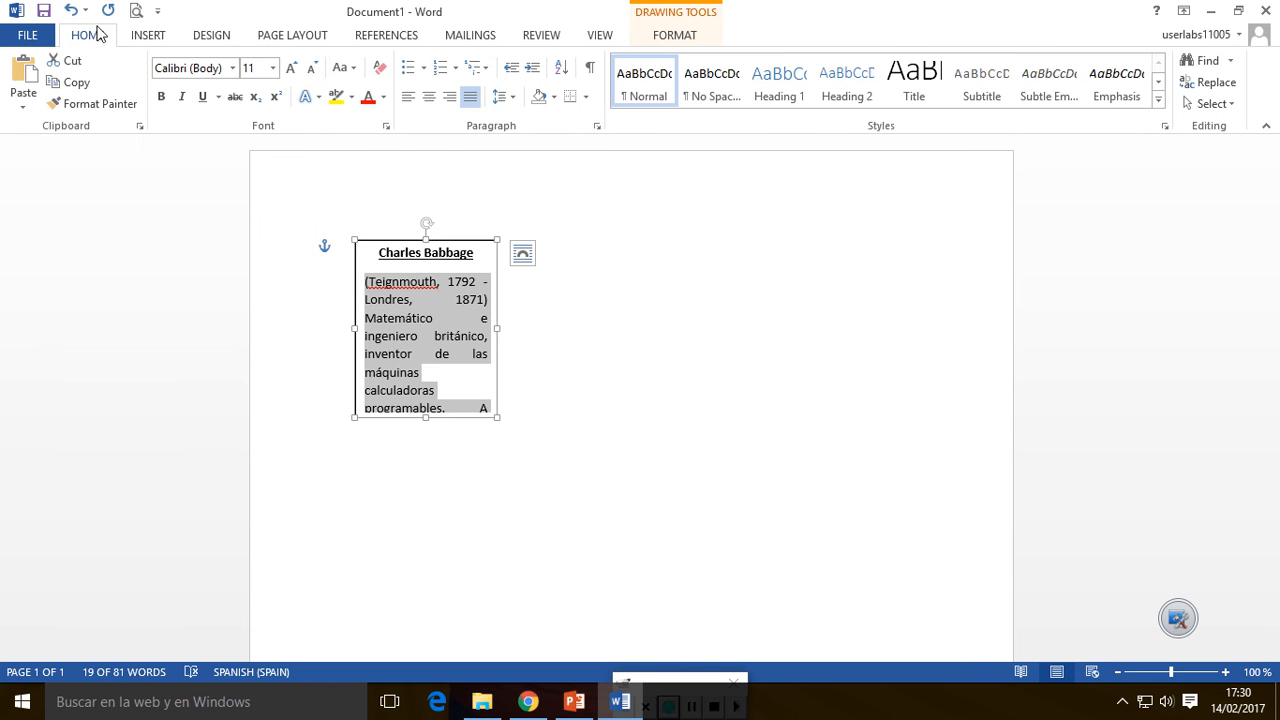
pyautogui.click(313, 69)
pyautogui.click(313, 69)
pyautogui.click(313, 69)
# Enlarge the text box to about 12.67 cm high and 7.62 cm wide and set the entire biography paragraph to 8 pt
pyautogui.click(377, 309)
pyautogui.moveTo(363, 279); pyautogui.dragTo(401, 629)
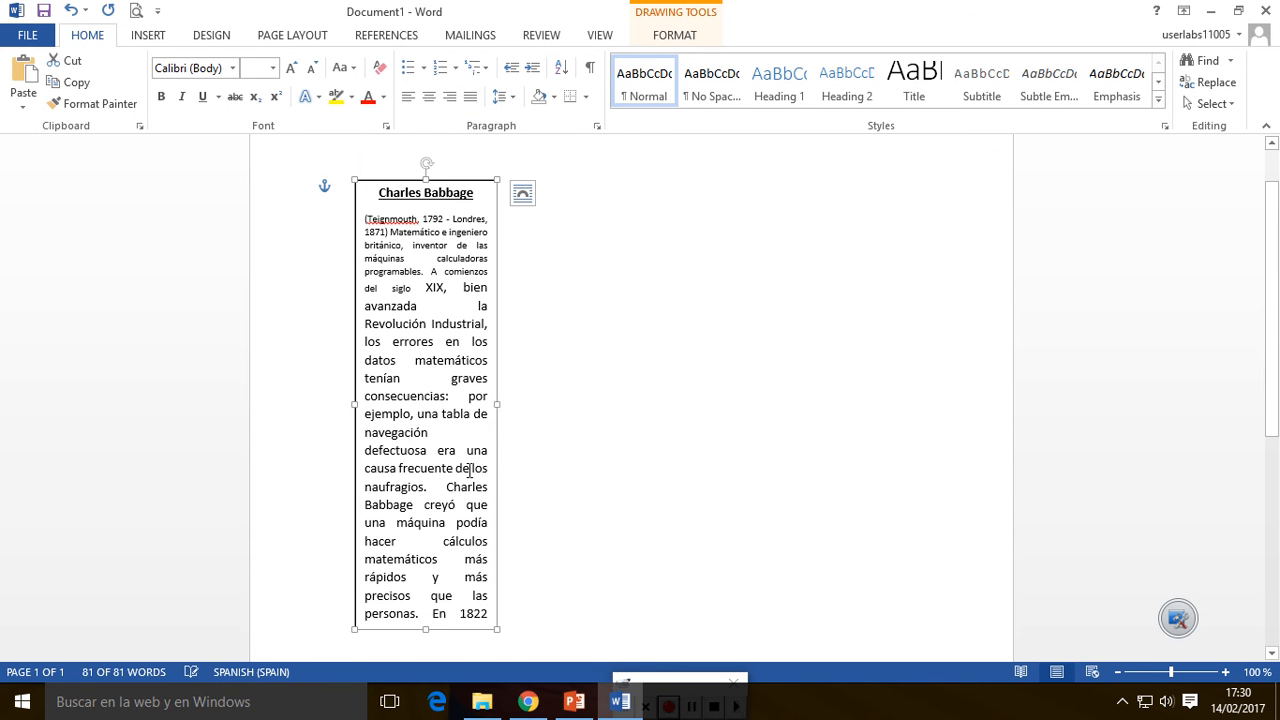
pyautogui.moveTo(497, 404); pyautogui.dragTo(622, 399)
pyautogui.moveTo(364, 218); pyautogui.dragTo(551, 446)
pyautogui.click(272, 68)
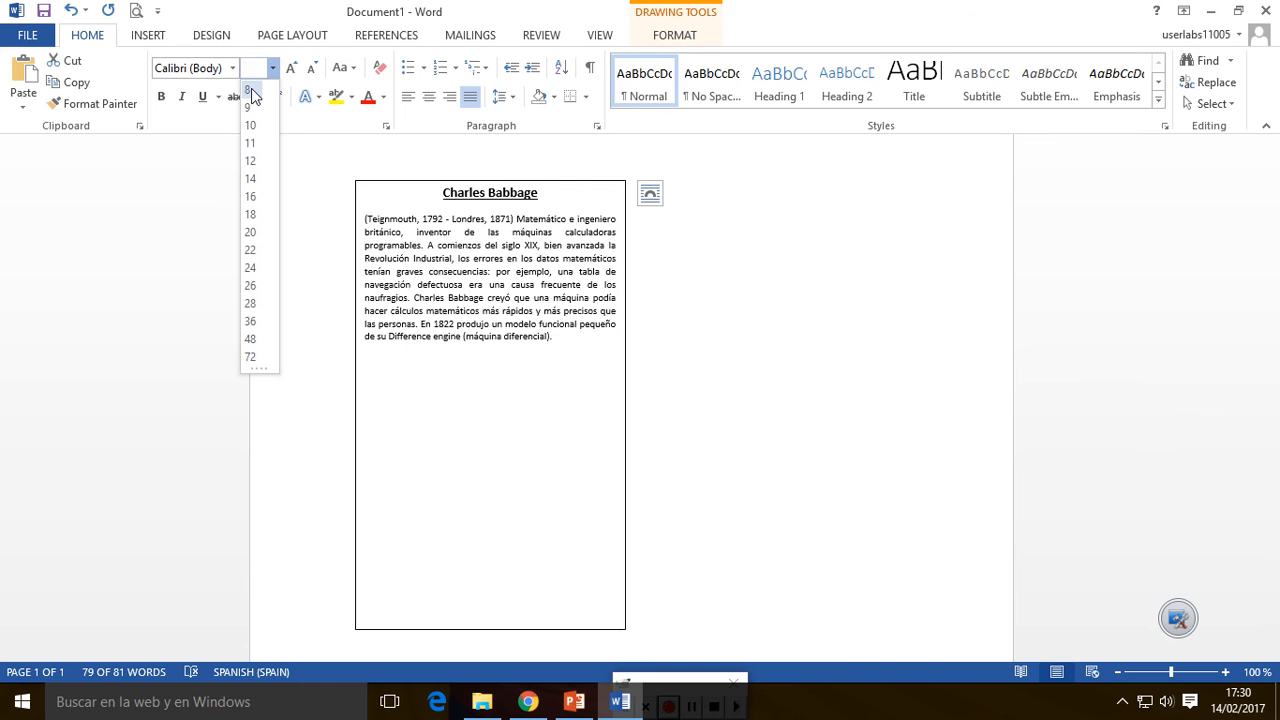
pyautogui.click(251, 90)
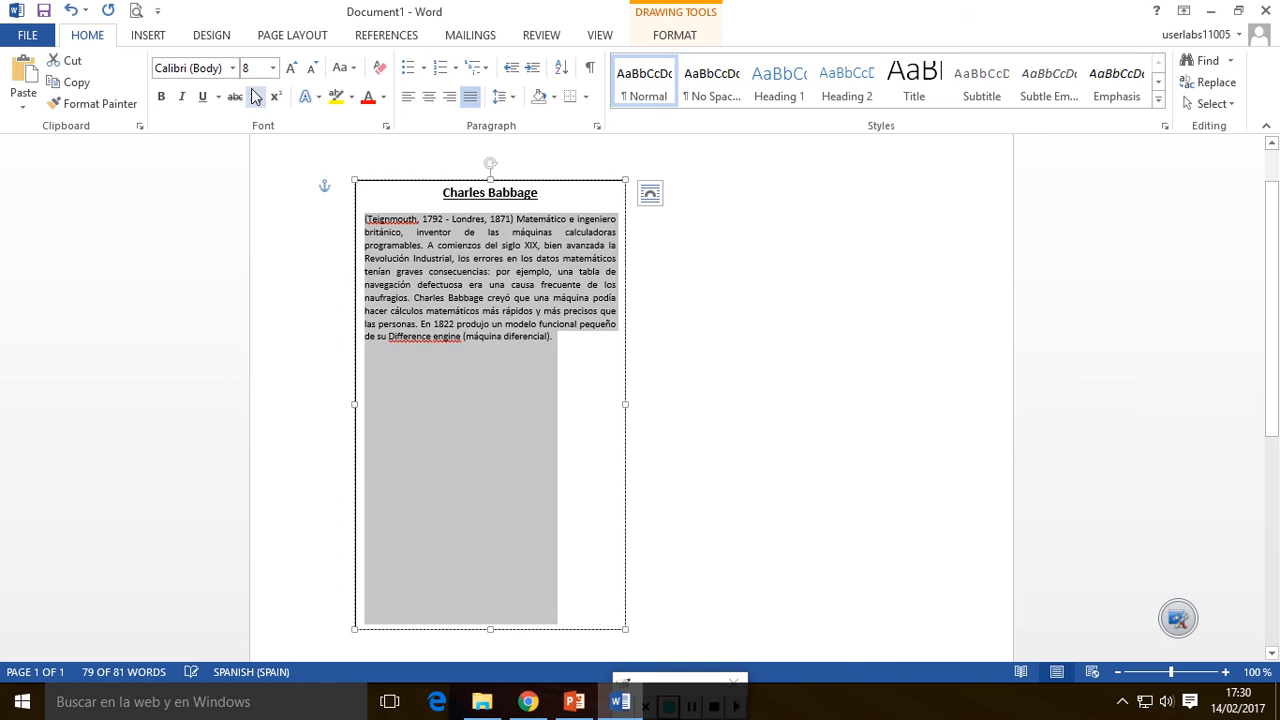
# Resize the enlarged text box back to 5 cm high and 4 cm wide
pyautogui.click(585, 185)
pyautogui.click(675, 37)
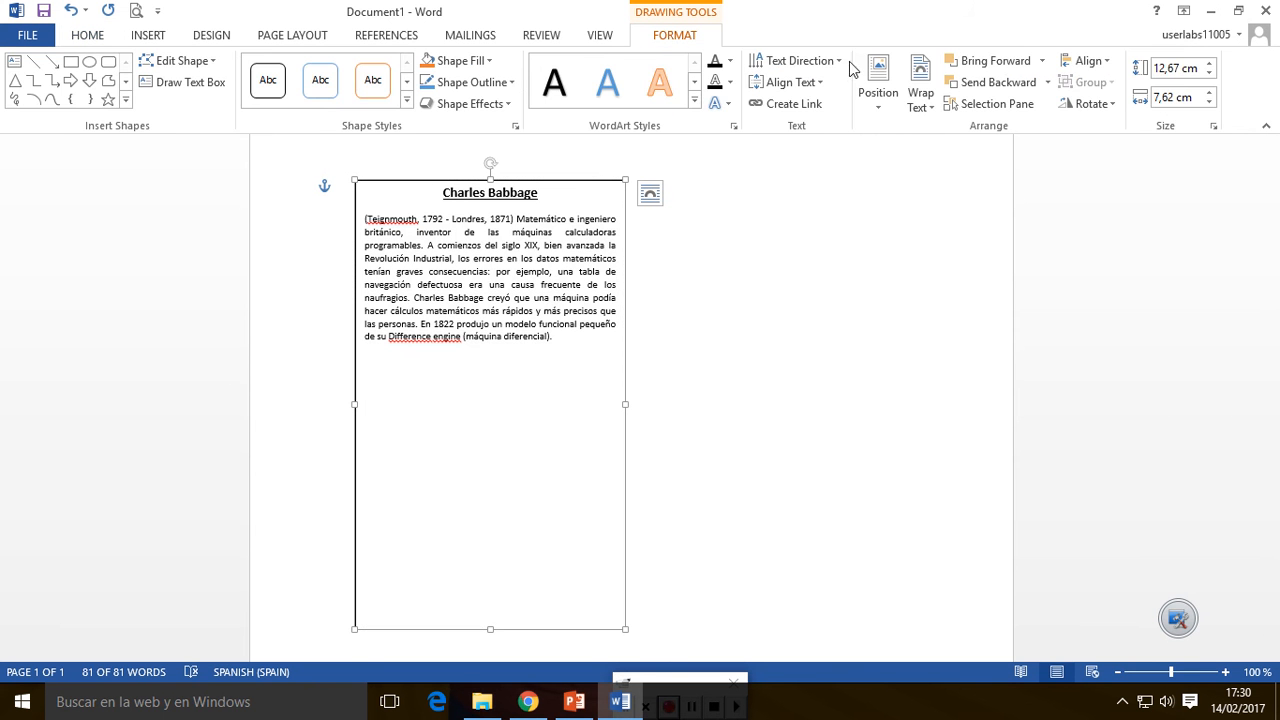
pyautogui.click(1190, 70)
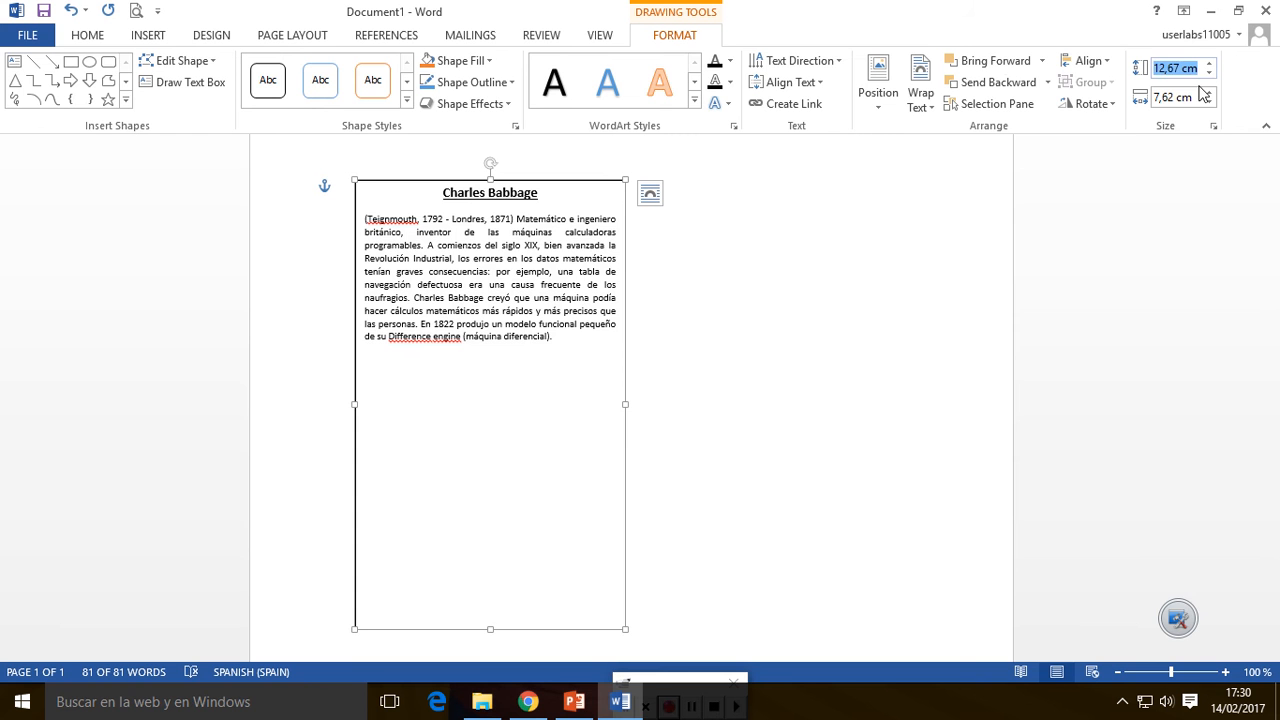
pyautogui.write('5')
pyautogui.press('Return')
pyautogui.click(1170, 100)
pyautogui.write('4')
pyautogui.press('Return')
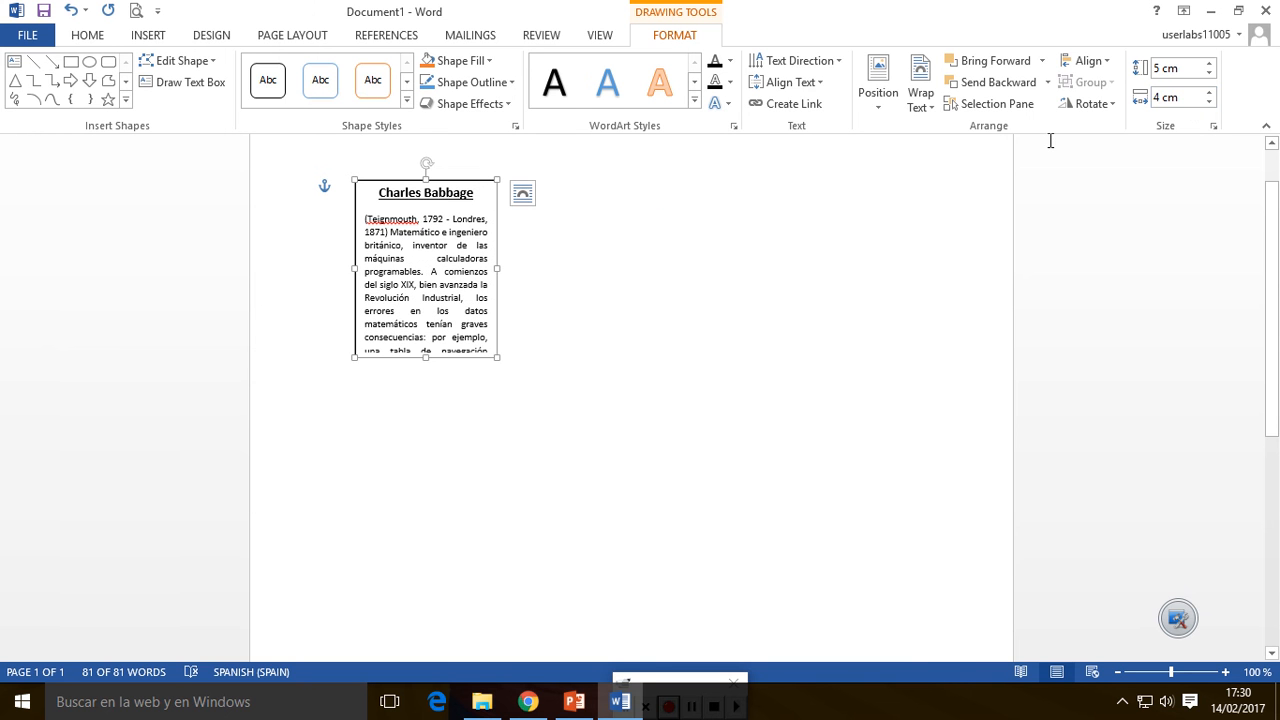
# Set the visible biography paragraph below the Charles Babbage heading to 7 pt
pyautogui.click(462, 243)
pyautogui.moveTo(364, 218); pyautogui.dragTo(491, 400)
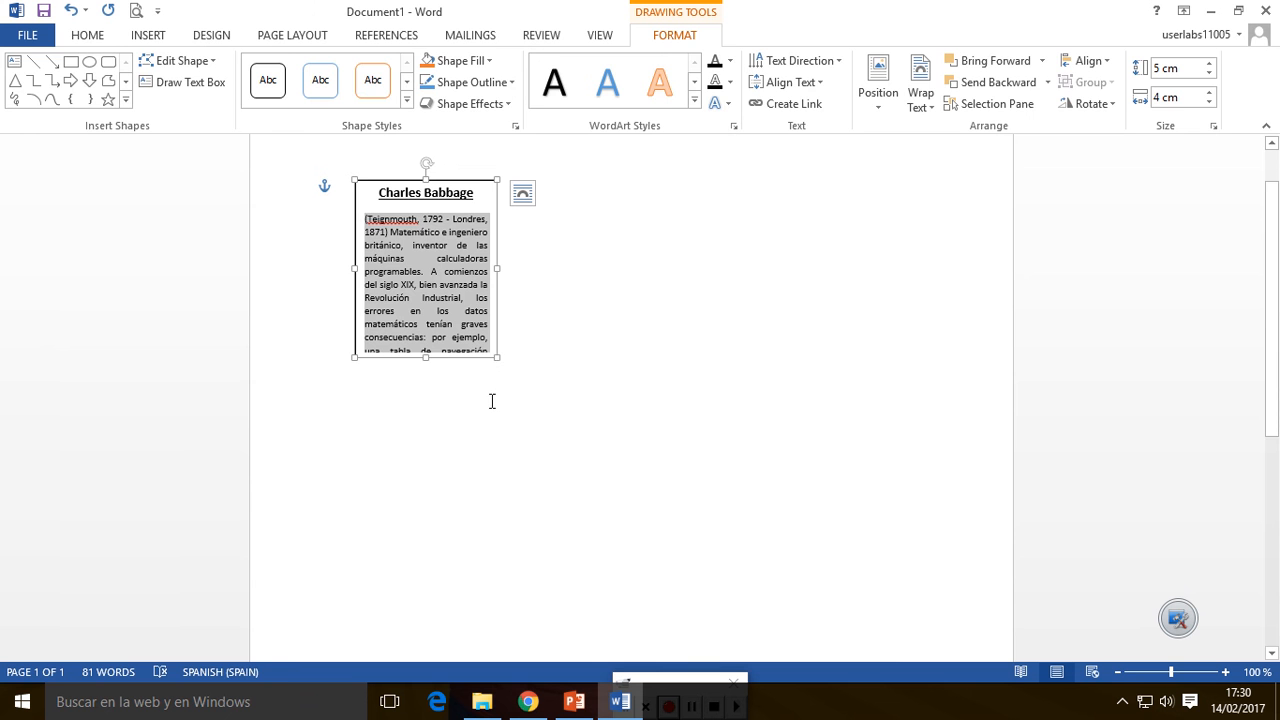
pyautogui.click(87, 35)
pyautogui.click(255, 70)
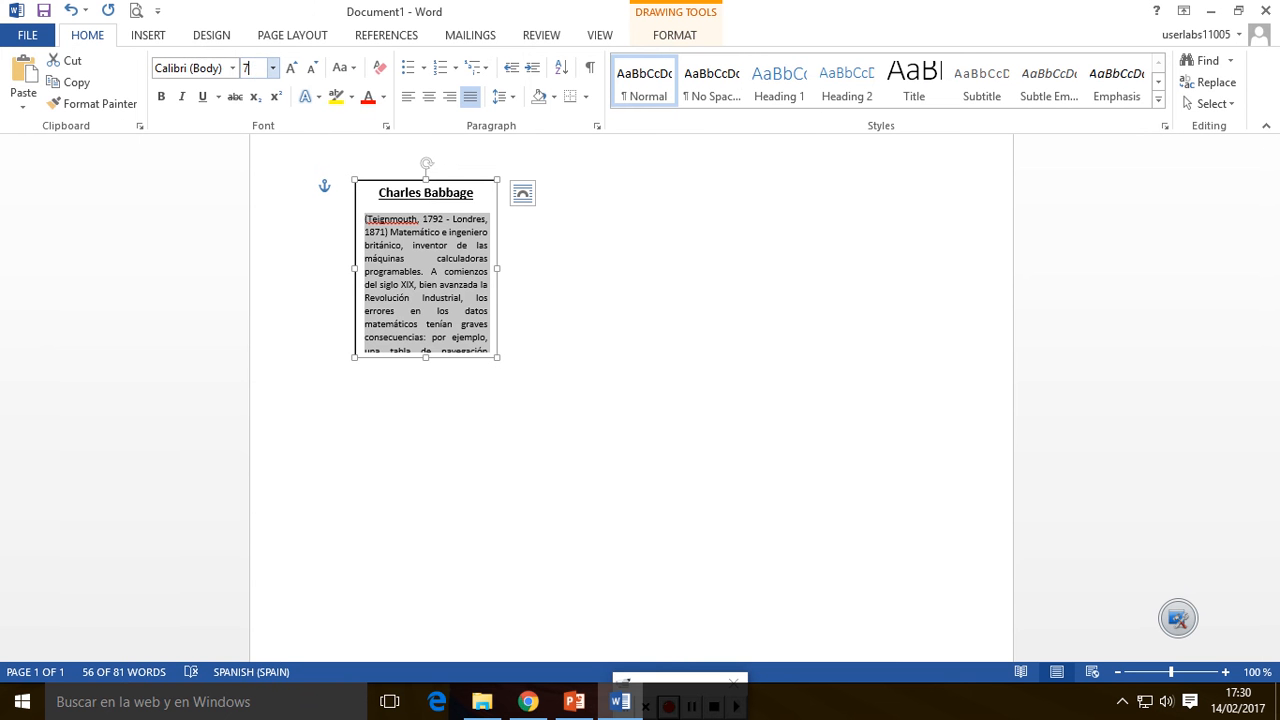
pyautogui.write('7')
pyautogui.press('Return')
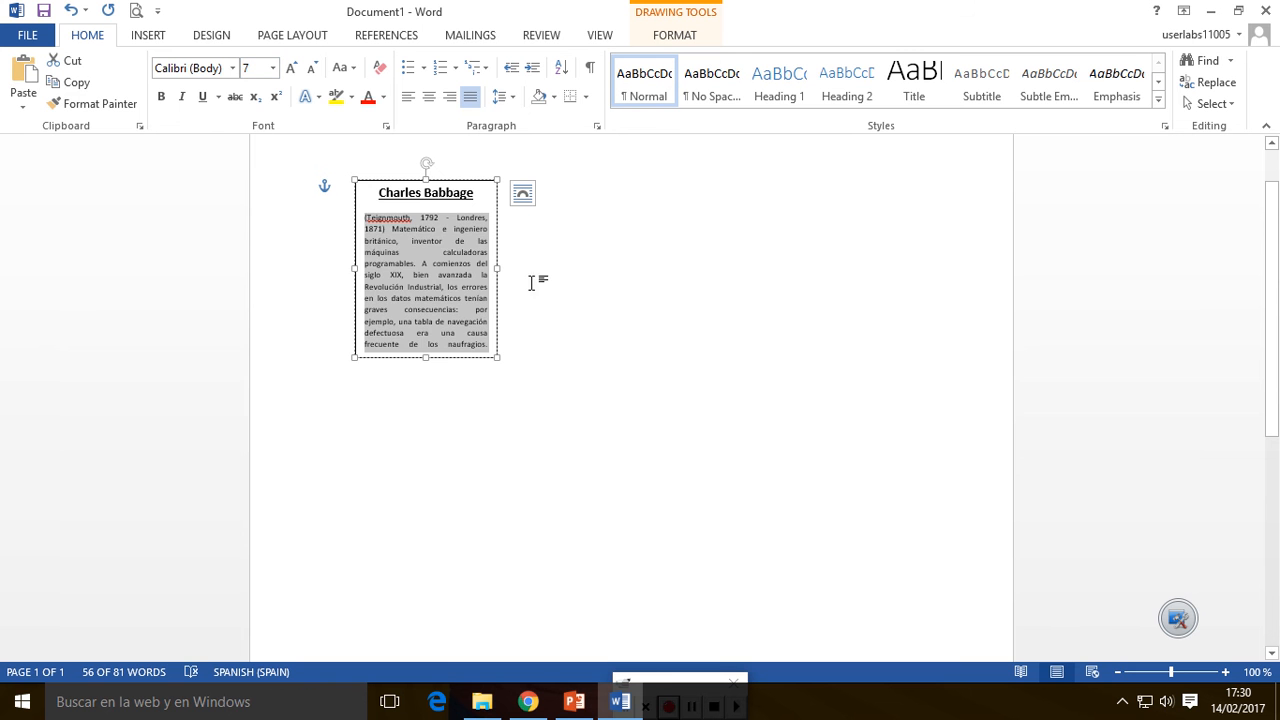
pyautogui.click(451, 304)
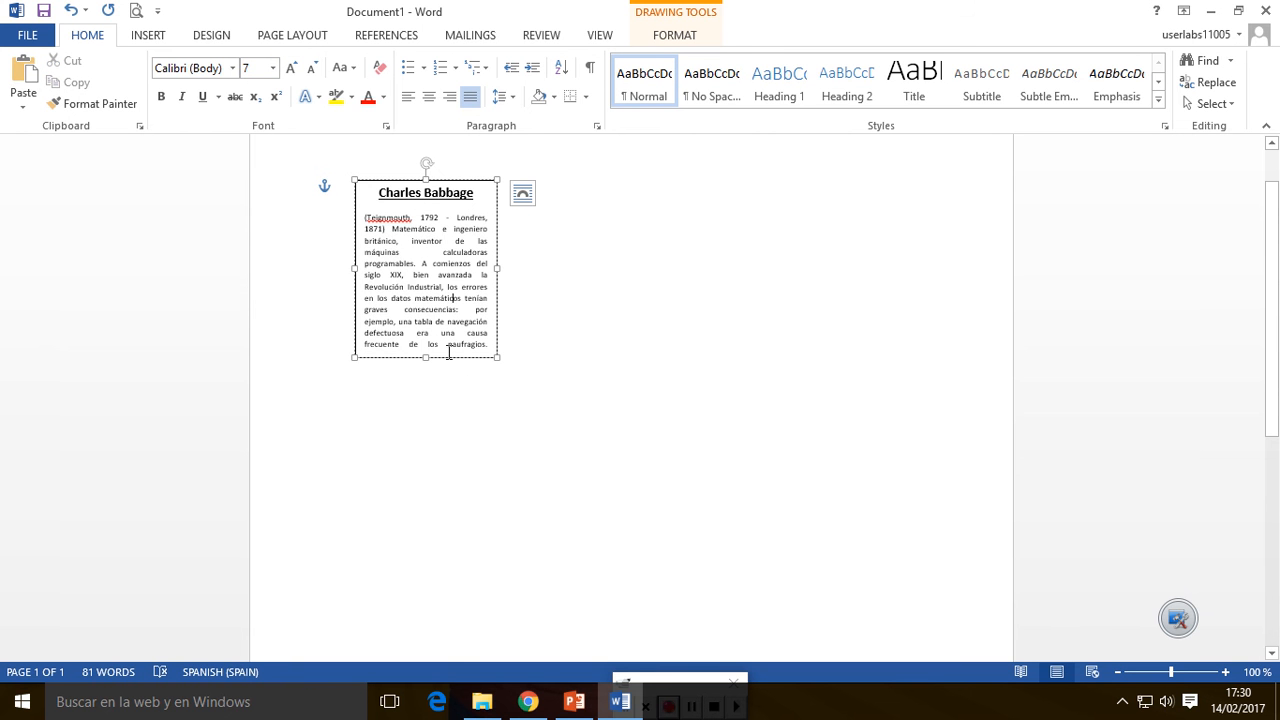
pyautogui.click(1226, 673)
pyautogui.click(1226, 673)
pyautogui.click(1226, 673)
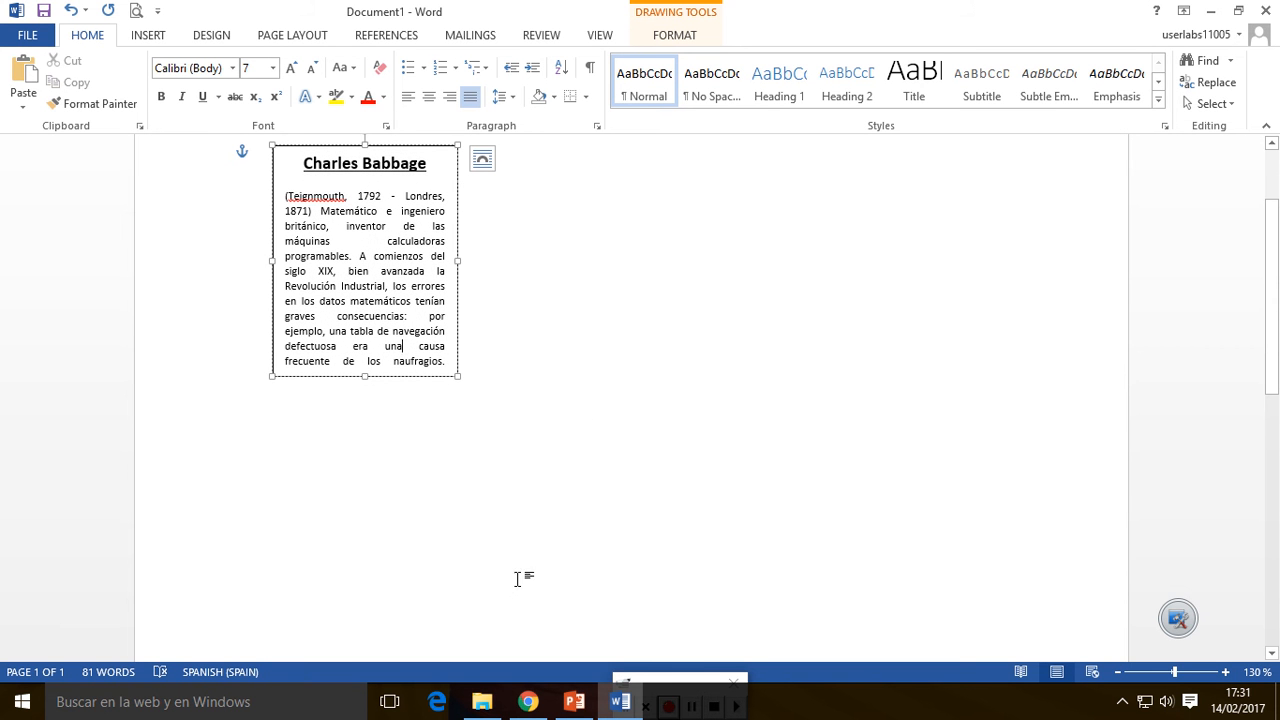
# Review the source biography in Chrome from the sentence after "naufragios" onward and return to the text box in Word
pyautogui.click(541, 706)
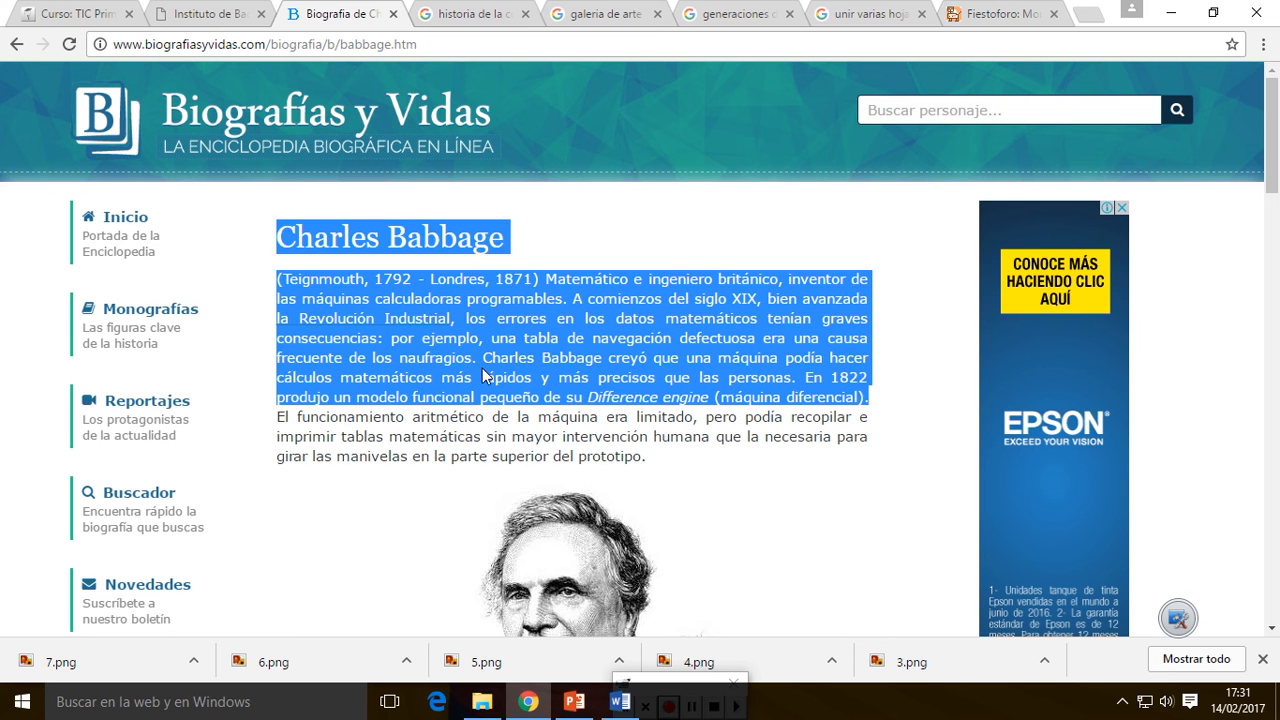
pyautogui.click(427, 352)
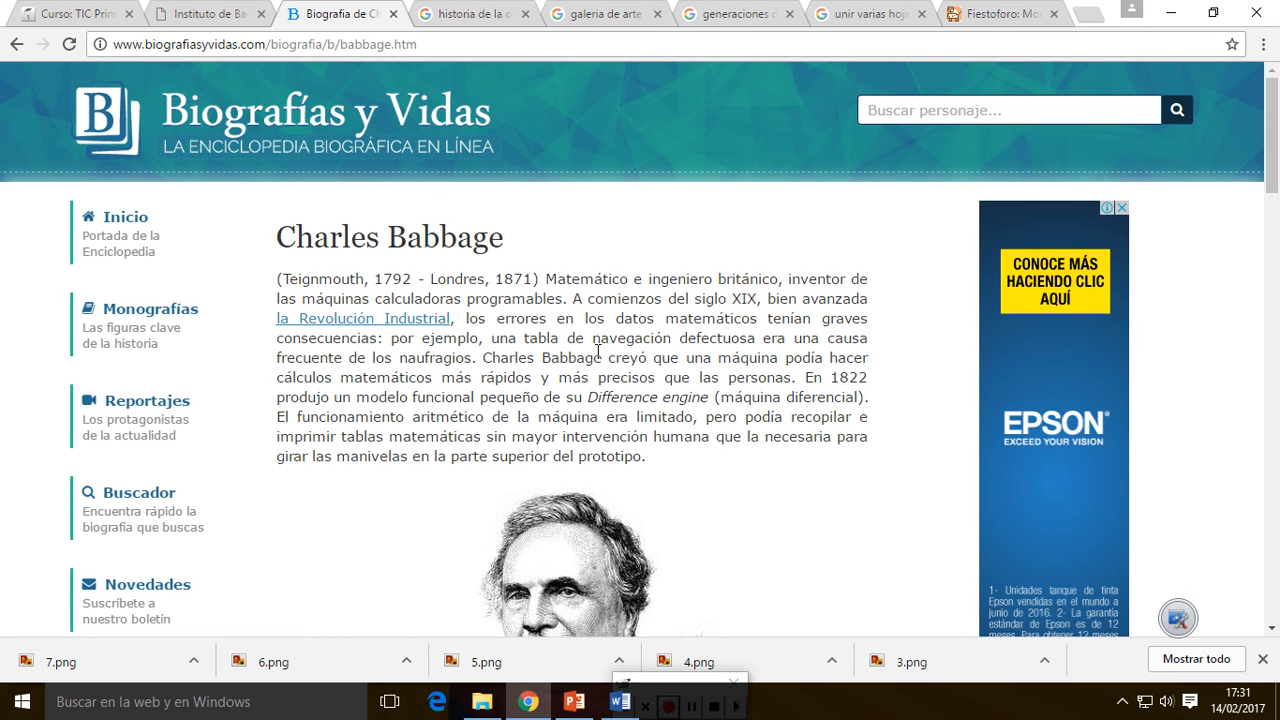
pyautogui.moveTo(414, 359); pyautogui.dragTo(868, 414)
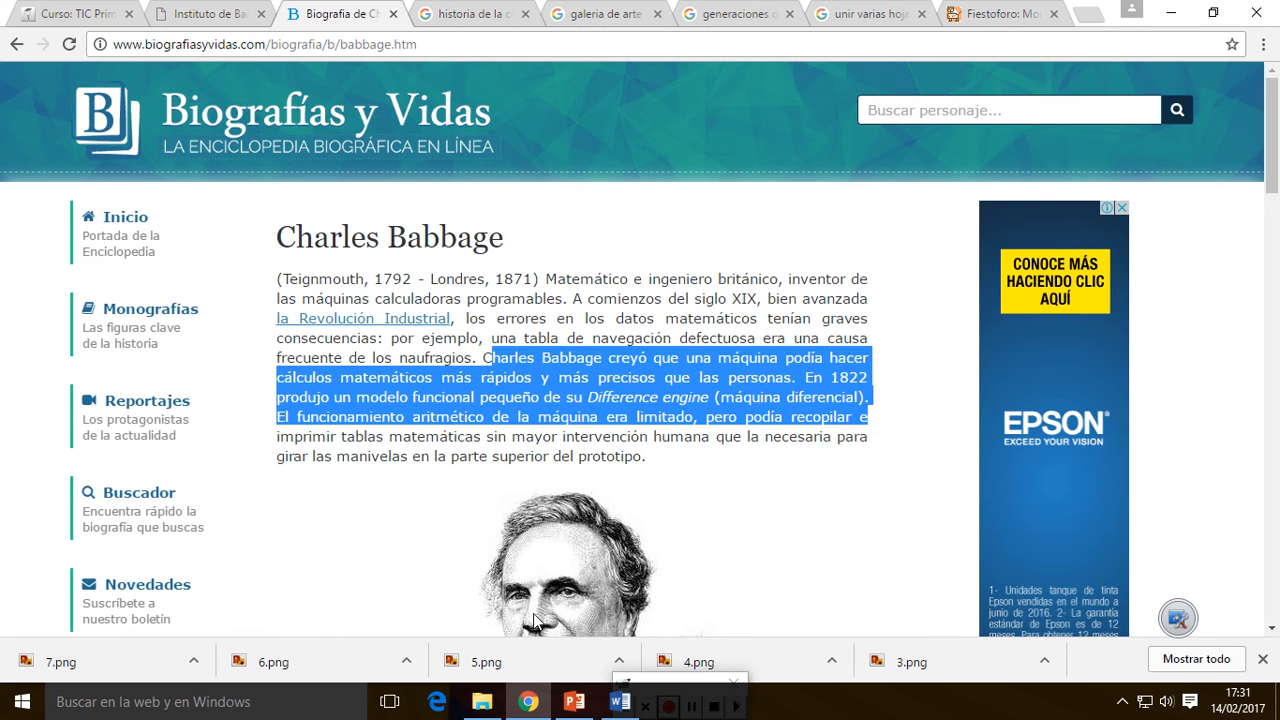
pyautogui.click(615, 702)
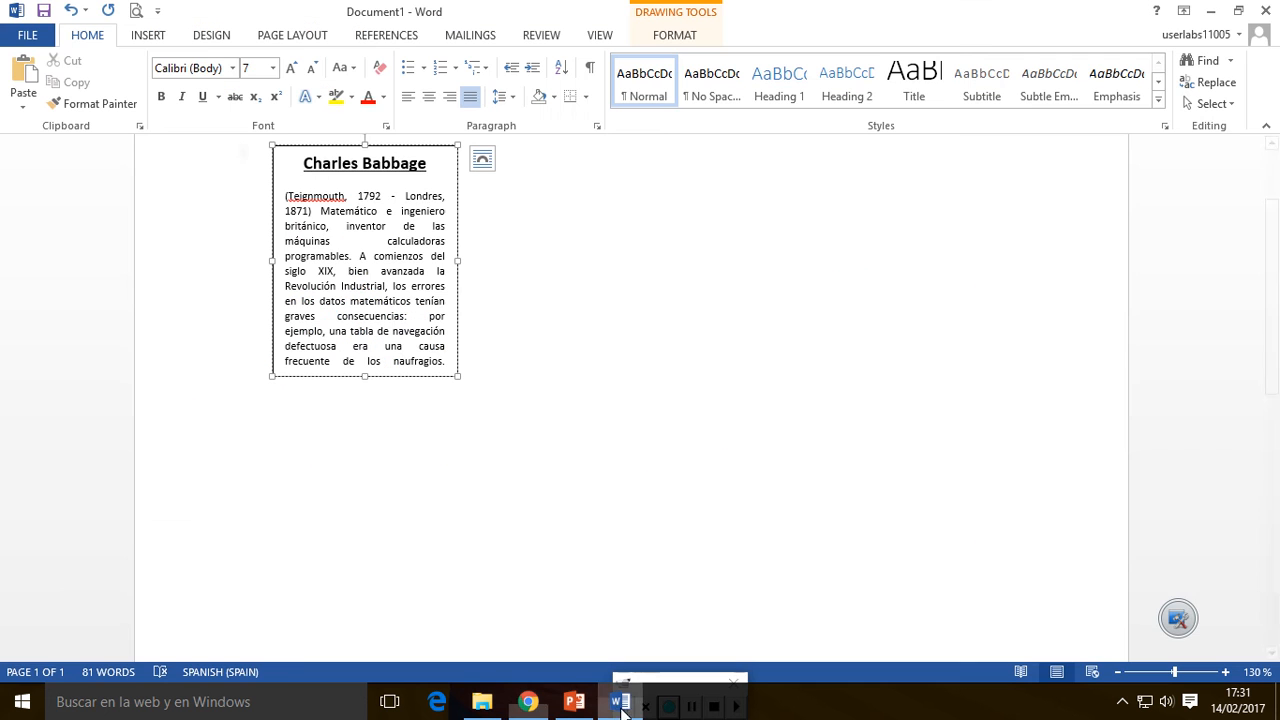
pyautogui.click(404, 146)
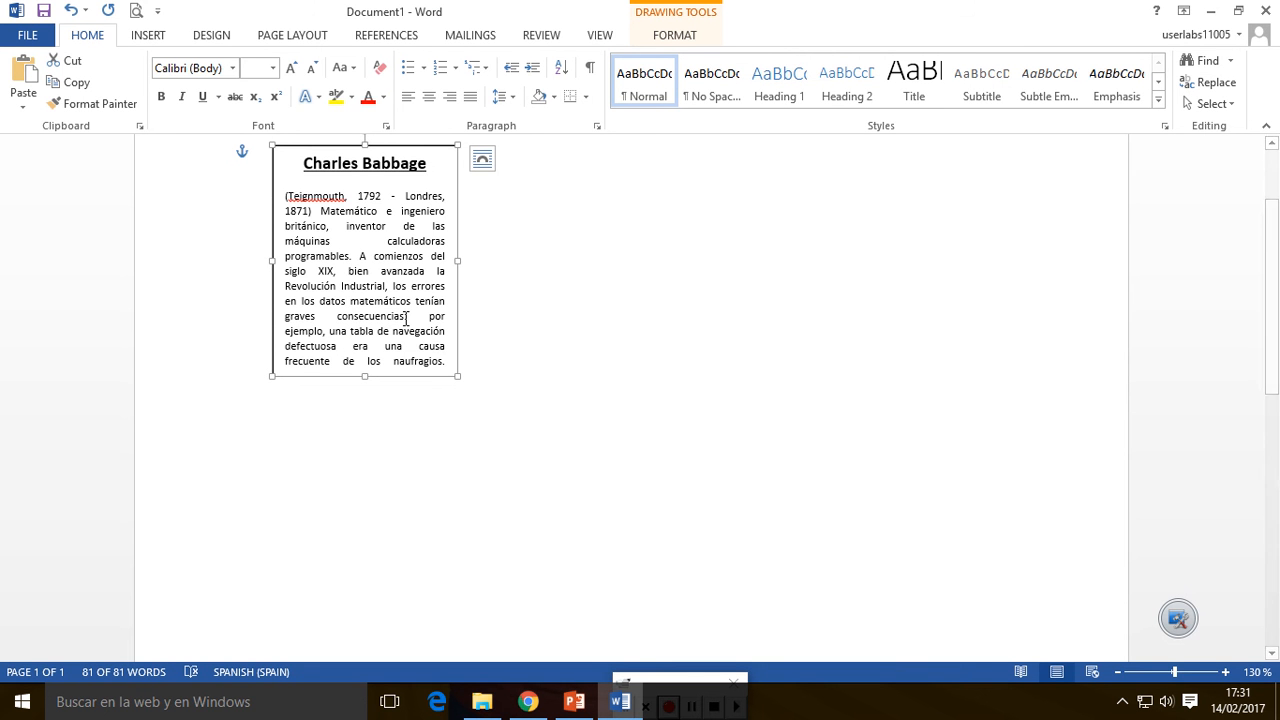
pyautogui.click(321, 292)
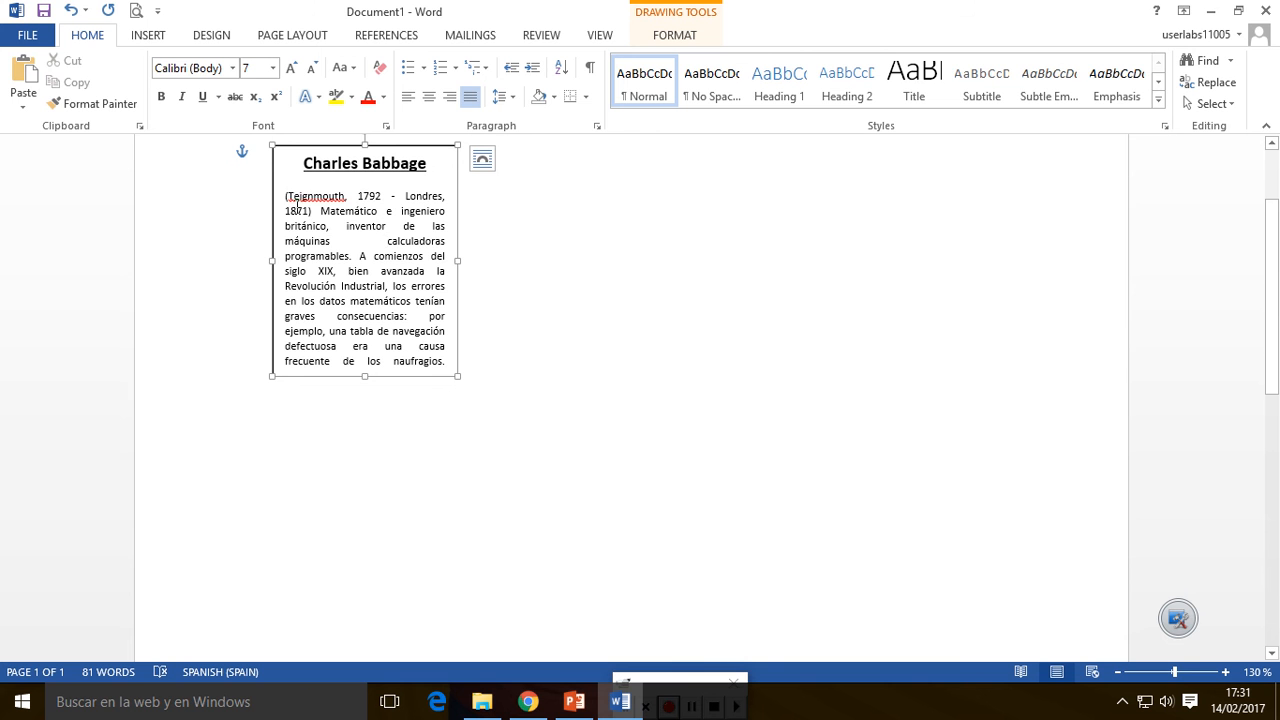
# Resize the Charles Babbage text box to 5,5 cm high and 4,5 cm wide
pyautogui.moveTo(283, 196); pyautogui.dragTo(480, 408)
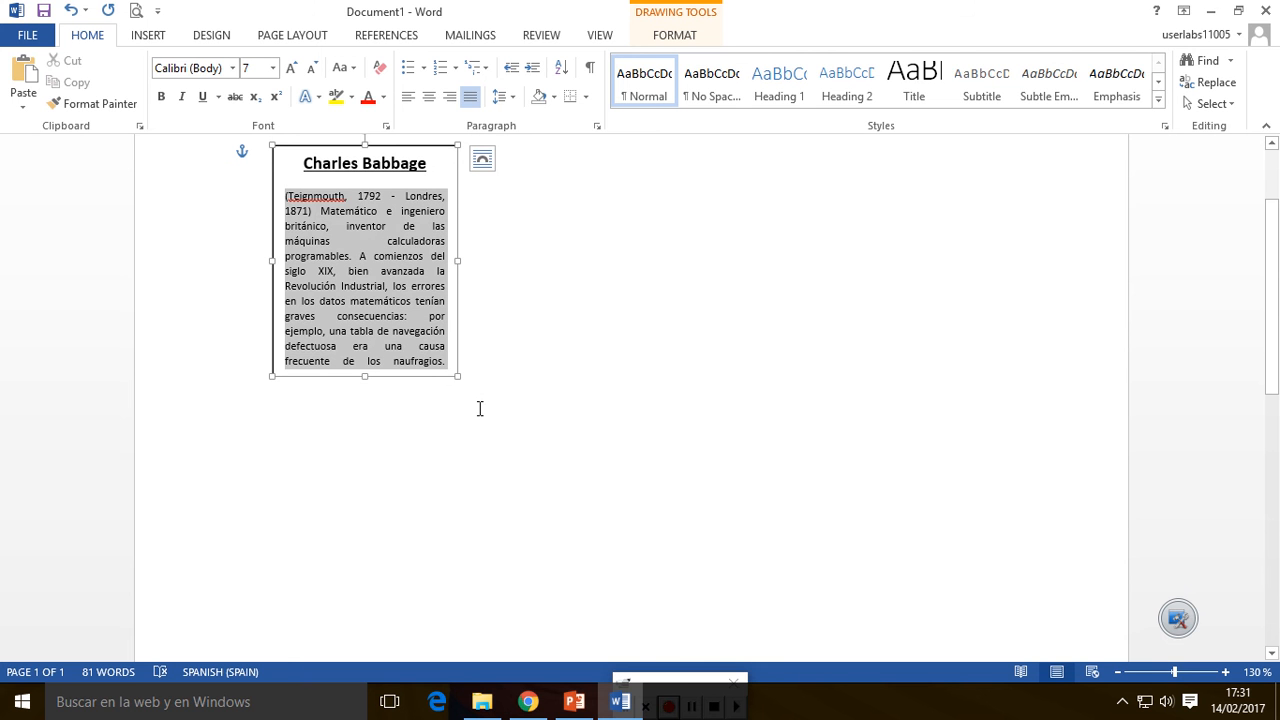
pyautogui.click(431, 148)
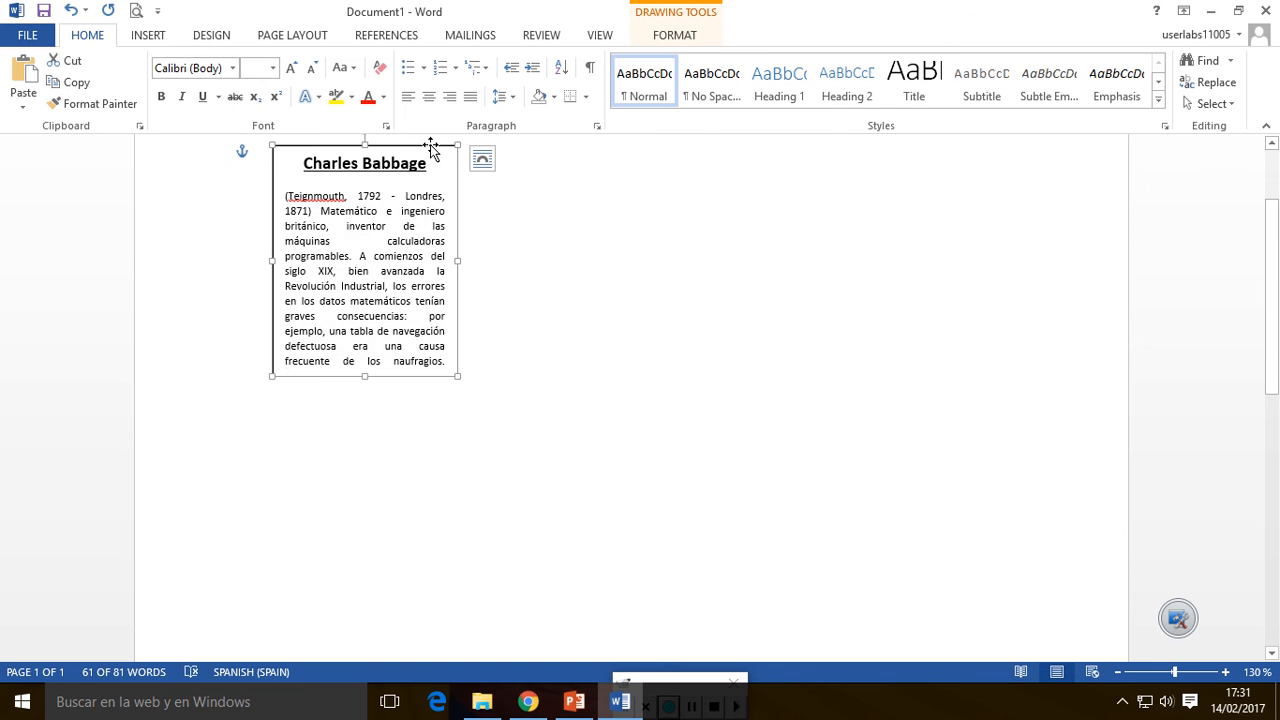
pyautogui.click(655, 37)
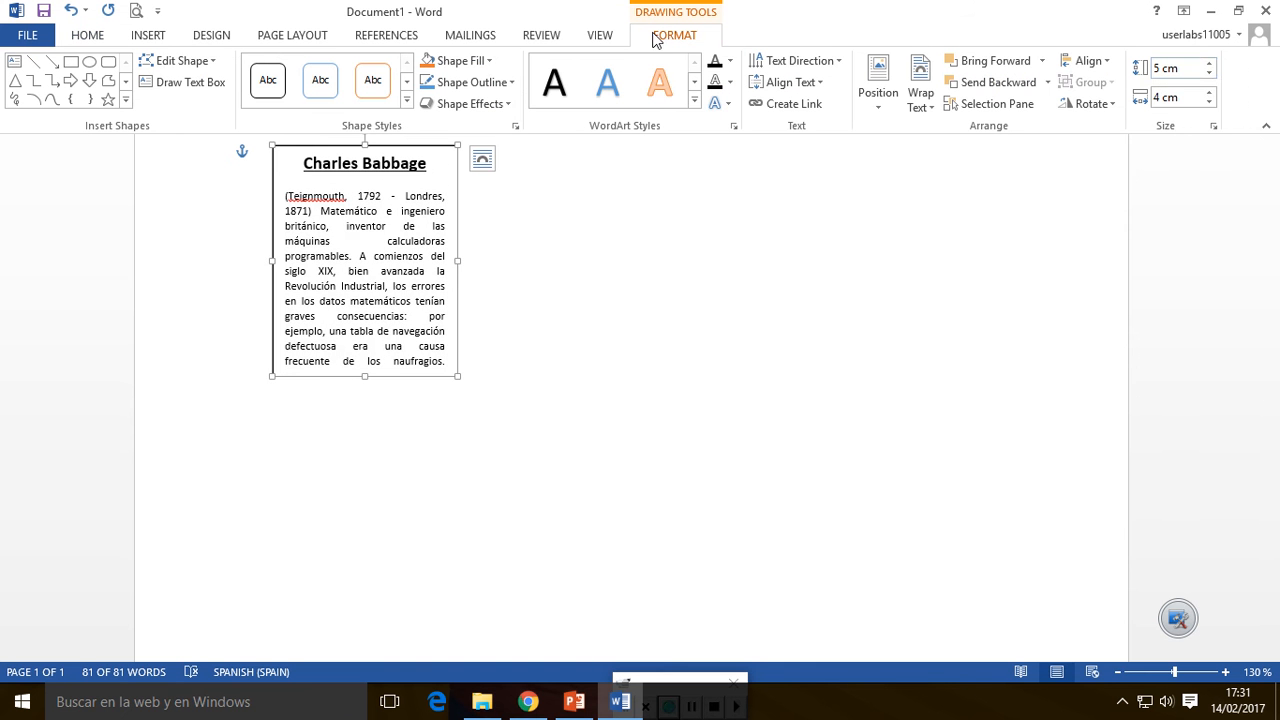
pyautogui.click(1184, 70)
pyautogui.write('5,5')
pyautogui.press('Return')
pyautogui.click(1184, 97)
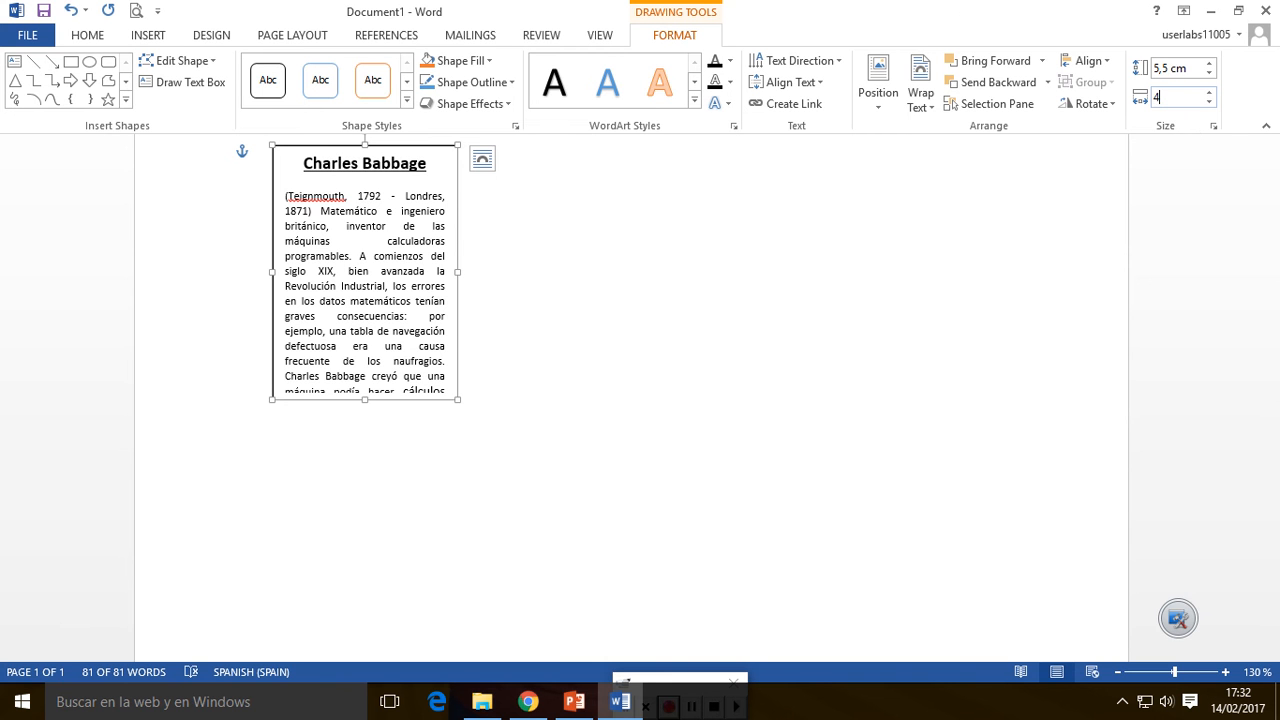
pyautogui.write('5')
pyautogui.press('Return')
# Set all the biography text below the Charles Babbage heading to 7 pt
pyautogui.click(323, 196)
pyautogui.moveTo(287, 196); pyautogui.dragTo(493, 415)
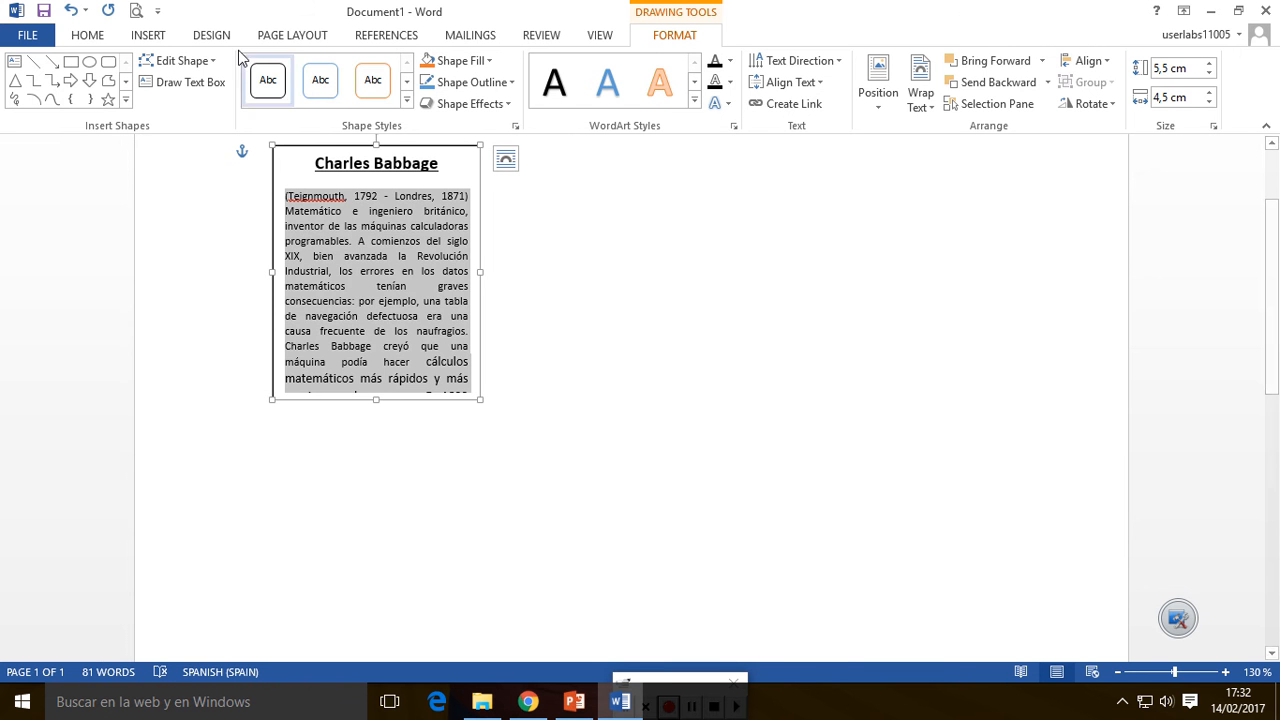
pyautogui.click(97, 36)
pyautogui.click(260, 70)
pyautogui.write('7')
pyautogui.press('Return')
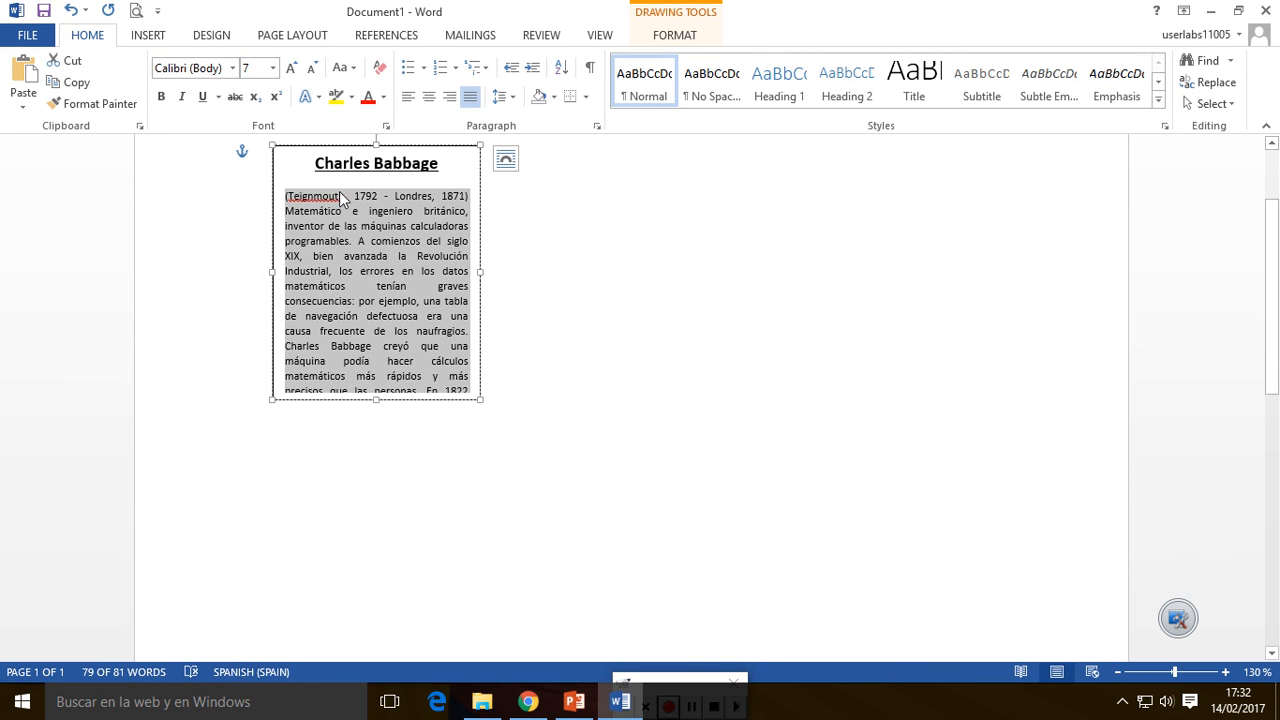
pyautogui.click(336, 165)
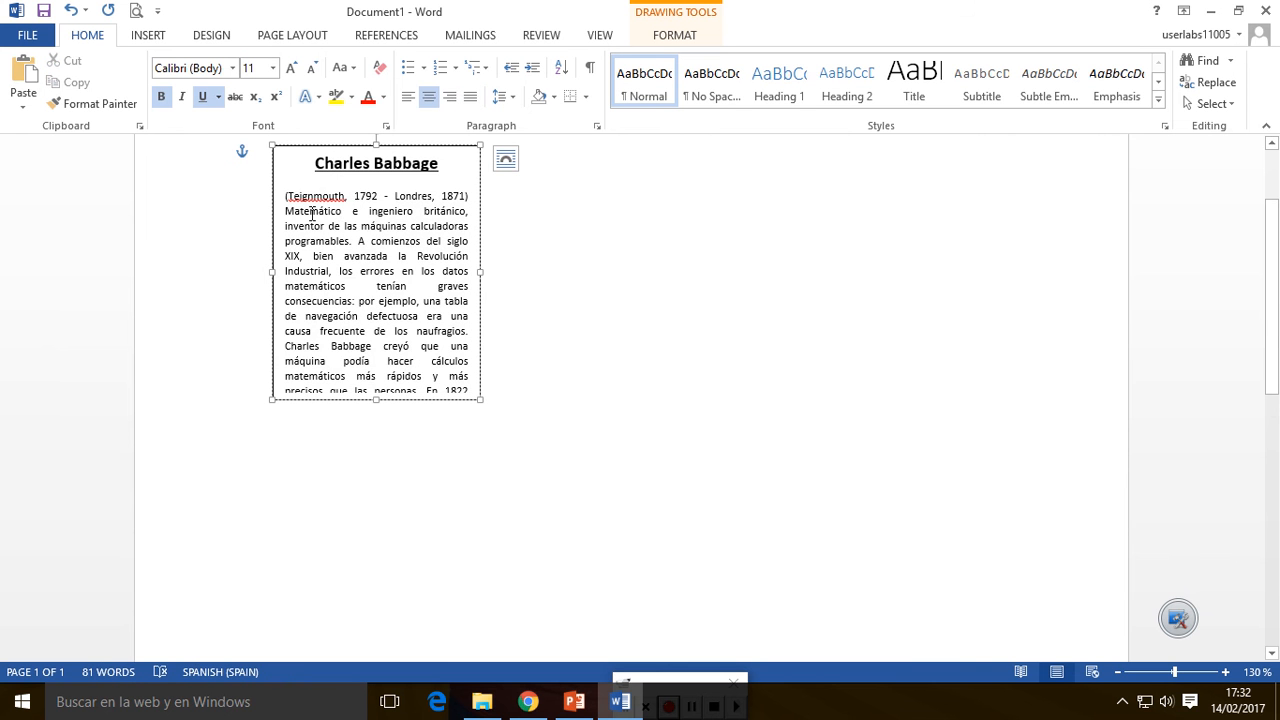
# Set the biography paragraph's spacing after to 0 pt and its line spacing to Single
pyautogui.moveTo(284, 196); pyautogui.dragTo(487, 430)
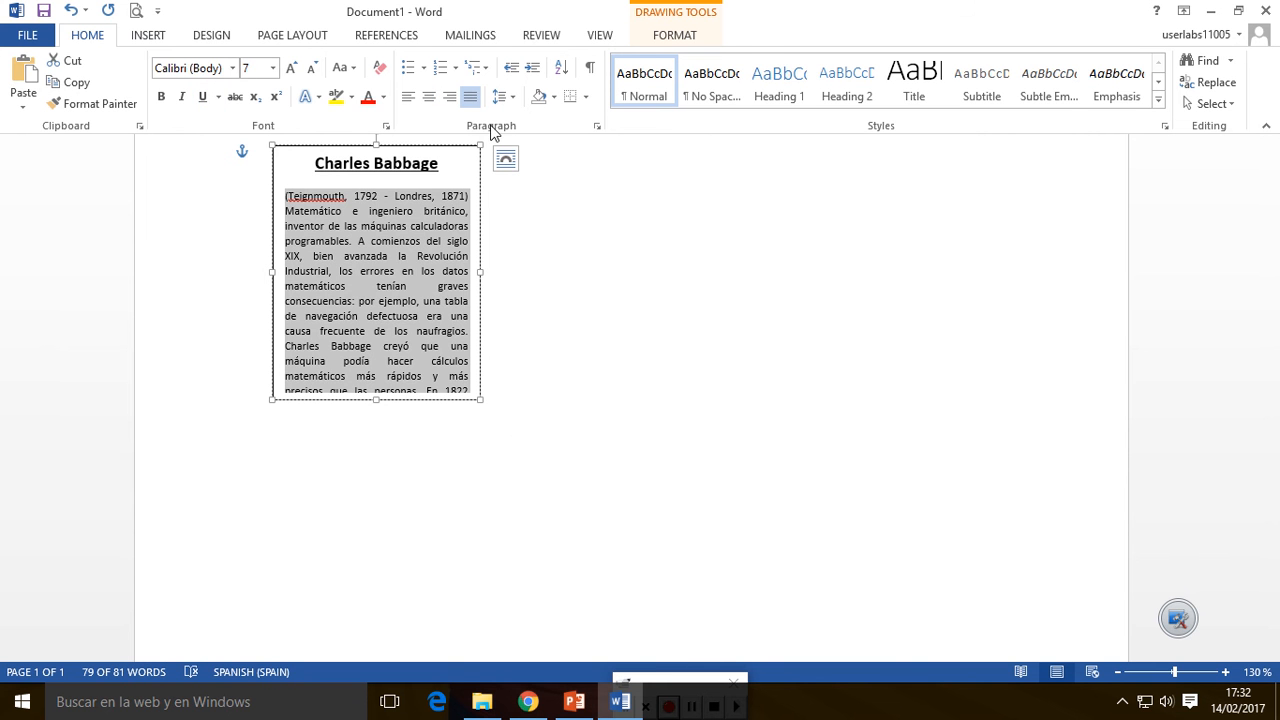
pyautogui.click(511, 99)
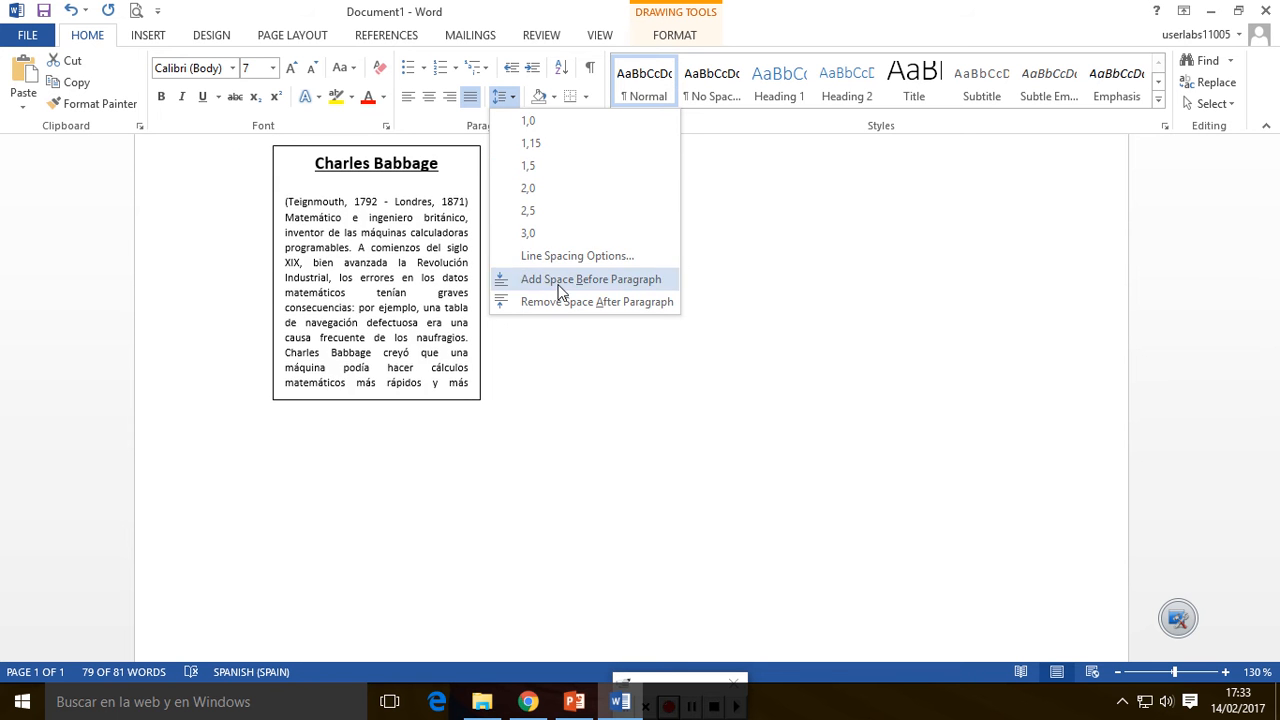
pyautogui.click(602, 258)
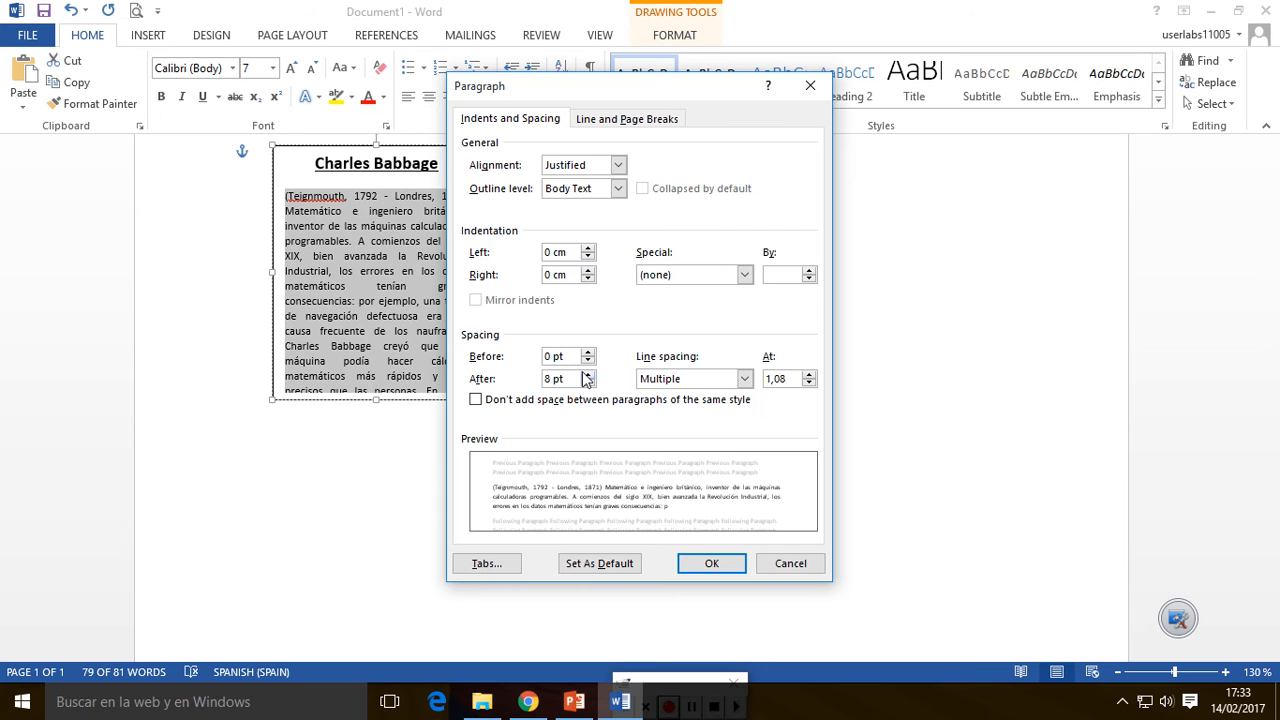
pyautogui.moveTo(574, 97); pyautogui.dragTo(562, 61)
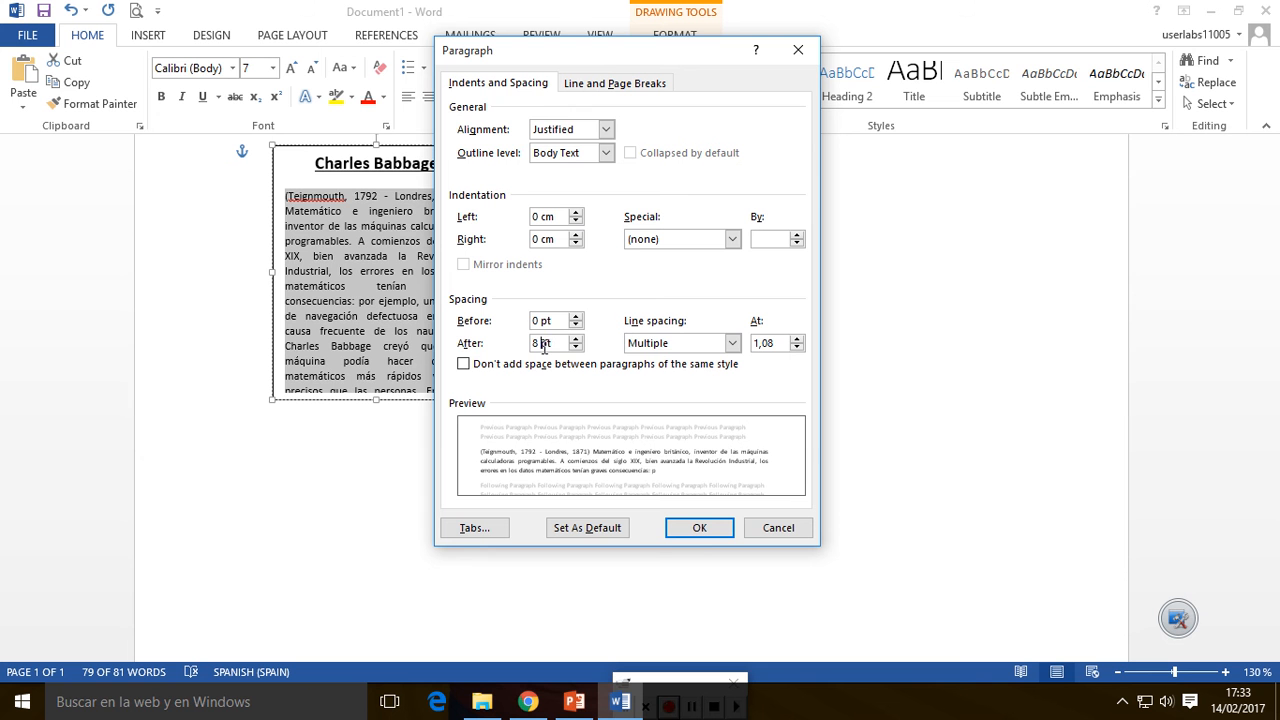
pyautogui.click(576, 348)
pyautogui.click(576, 348)
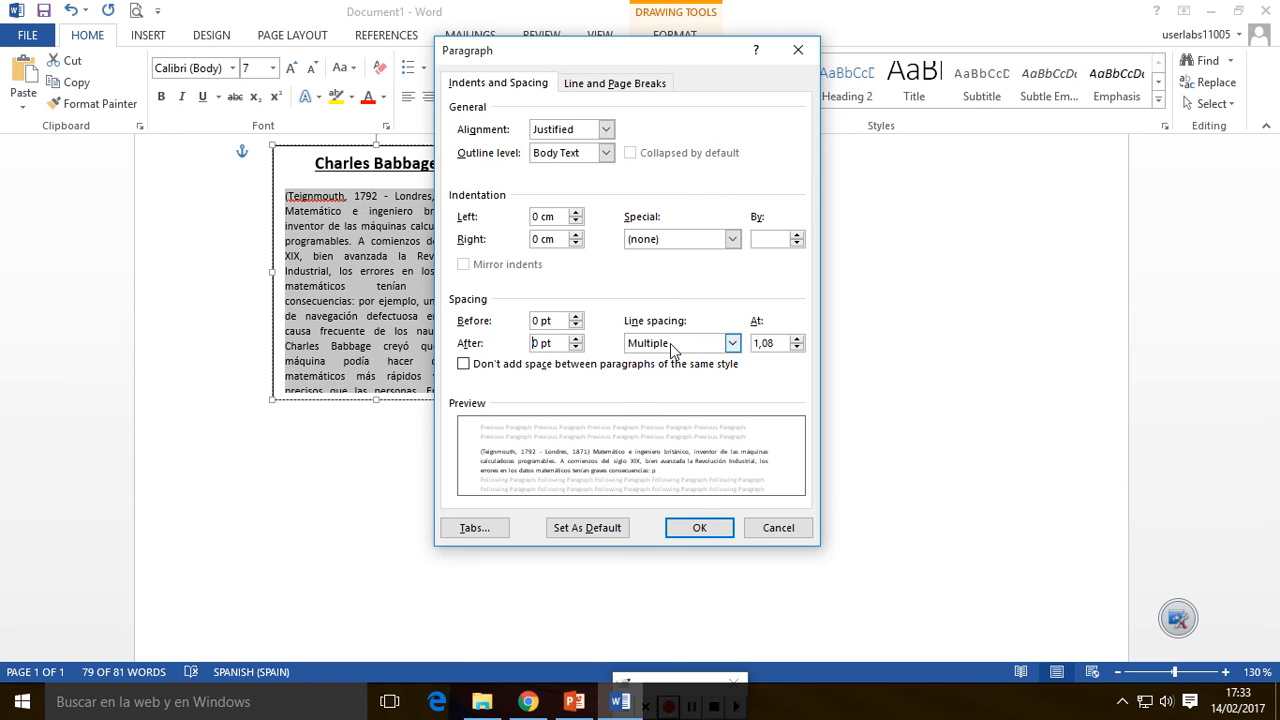
pyautogui.click(665, 345)
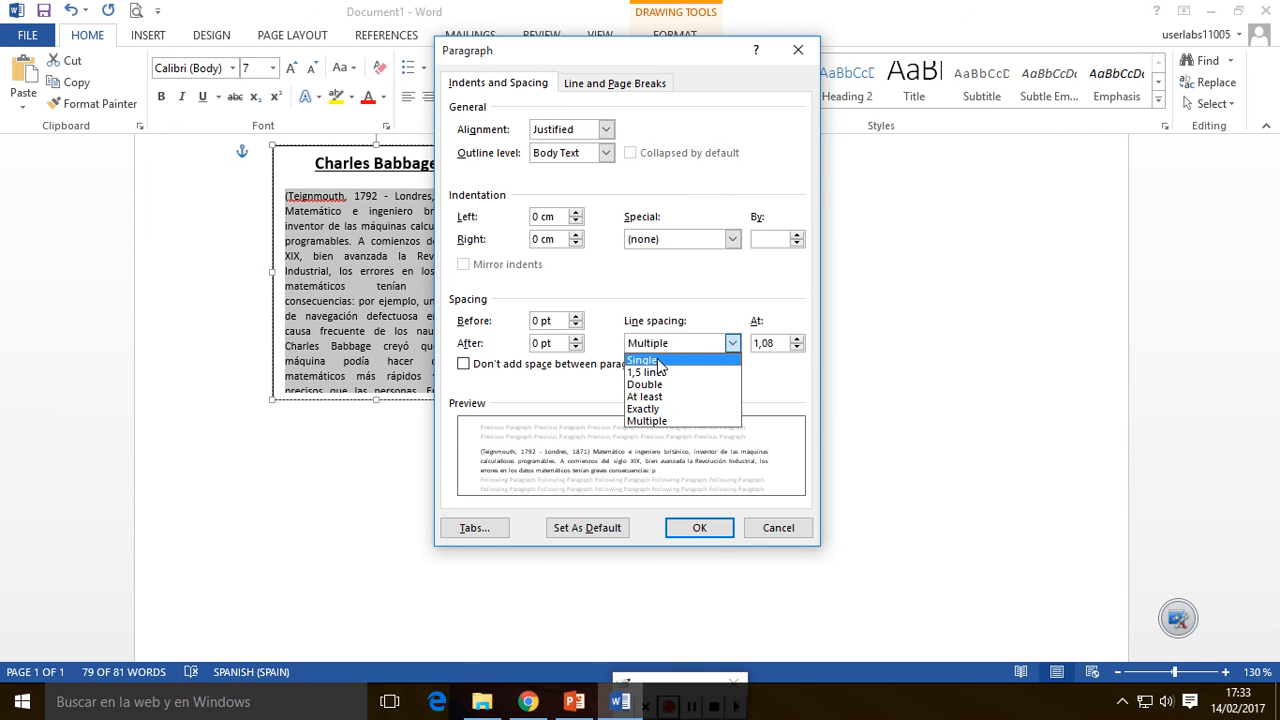
pyautogui.click(655, 362)
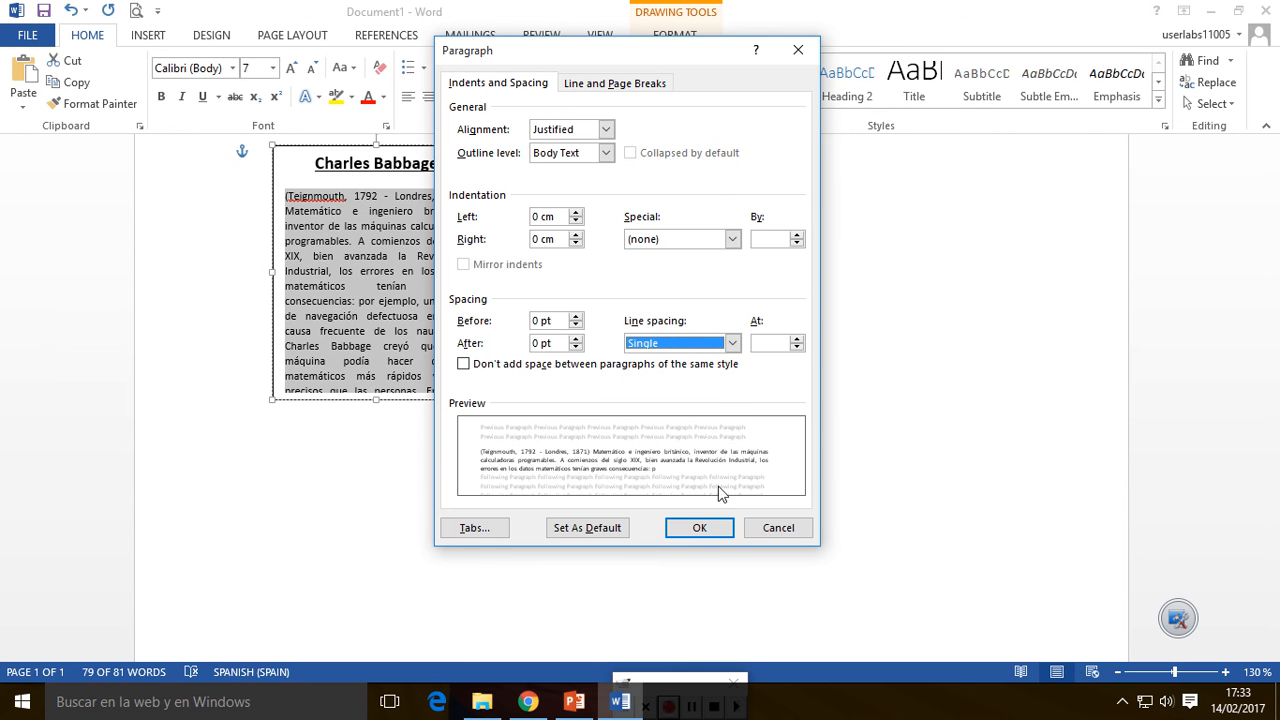
pyautogui.click(701, 529)
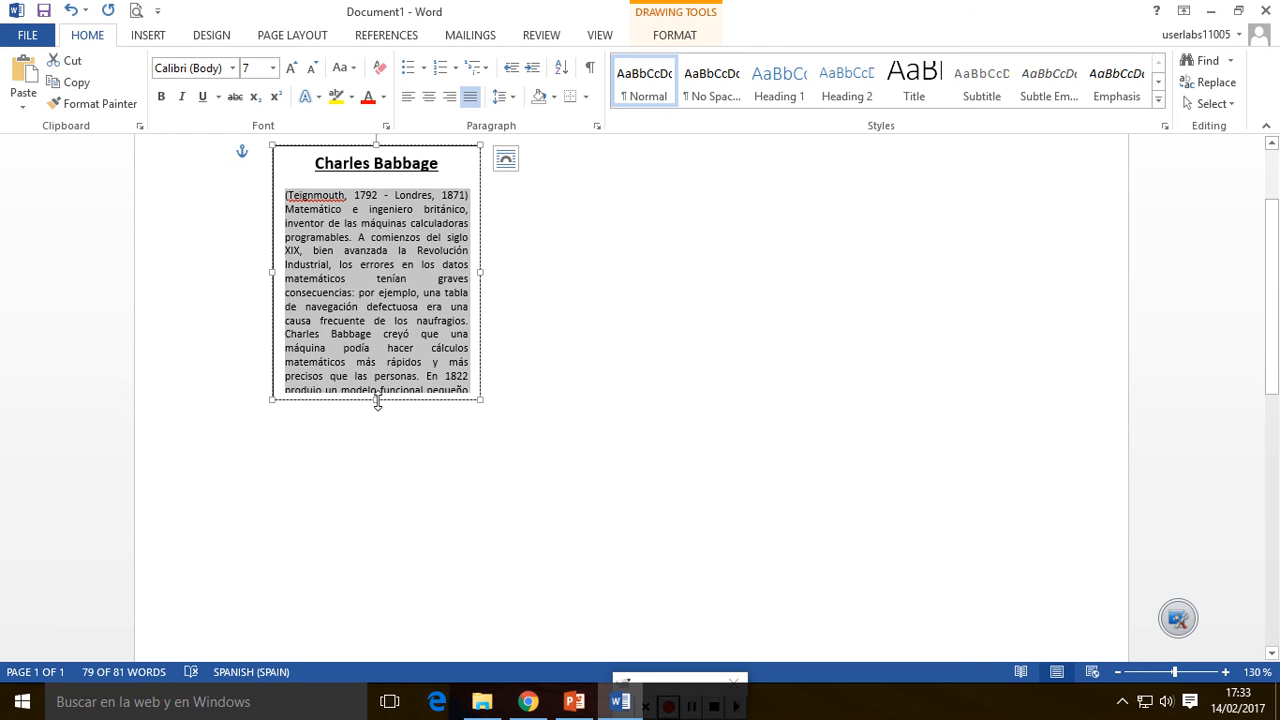
# Stretch the text box downward to about 6,87 cm high and set its width to 4,7 cm
pyautogui.moveTo(376, 401); pyautogui.dragTo(369, 462)
pyautogui.click(324, 404)
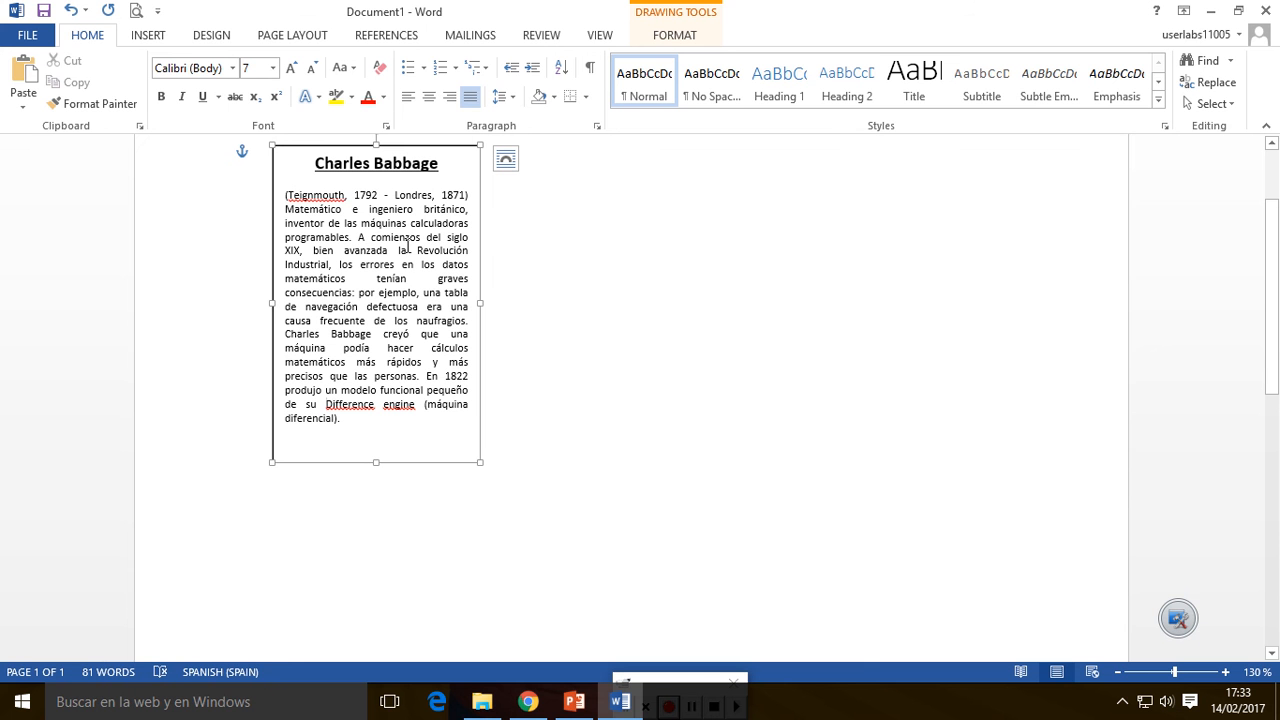
pyautogui.click(423, 145)
pyautogui.click(657, 38)
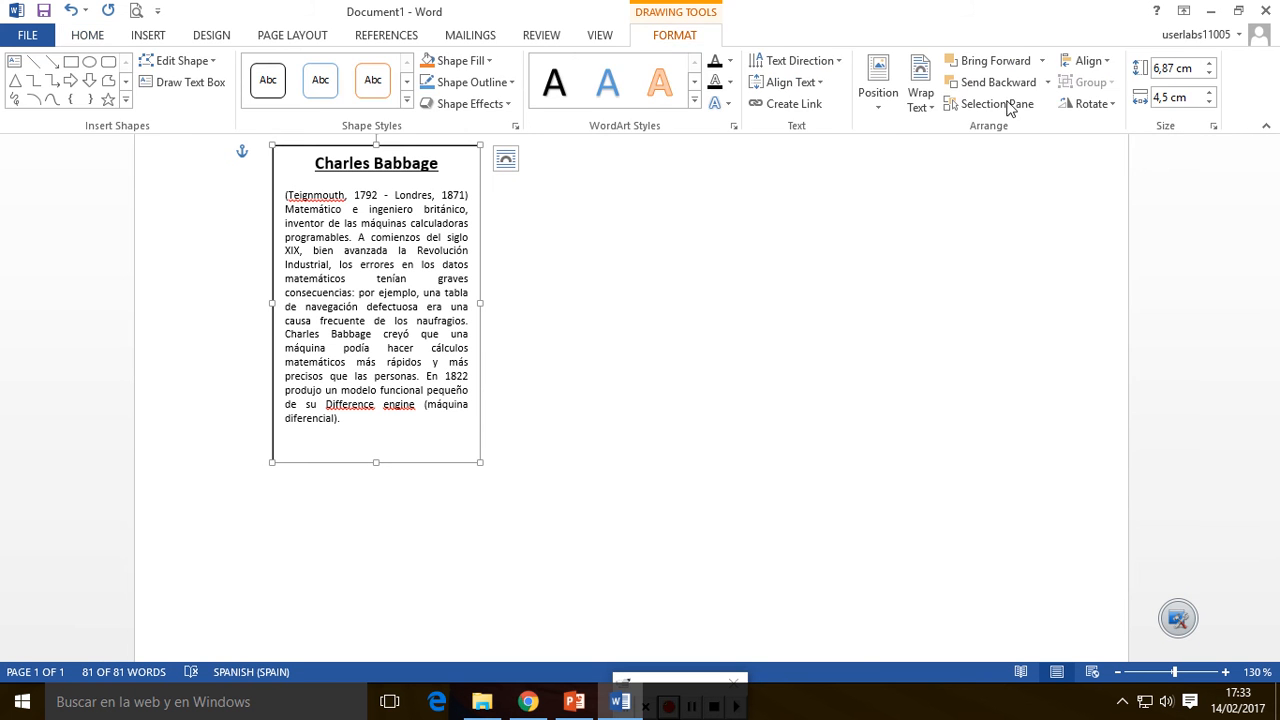
pyautogui.click(1169, 97)
pyautogui.write('7')
pyautogui.press('BackSpace')
pyautogui.write('4,')
pyautogui.press('BackSpace')
pyautogui.write('4,7')
pyautogui.press('Return')
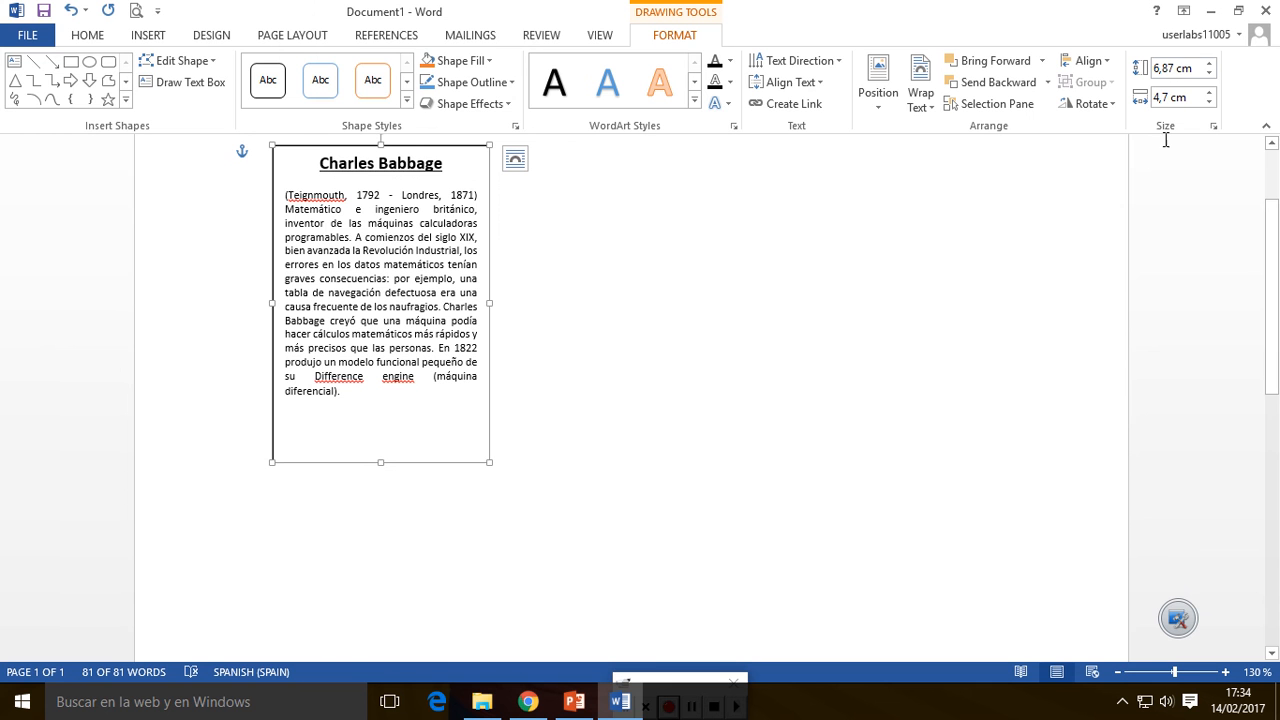
# Reduce the text box height to 6 cm, followed by a further reduction to 5,5 cm
pyautogui.click(1172, 68)
pyautogui.write('6')
pyautogui.press('Return')
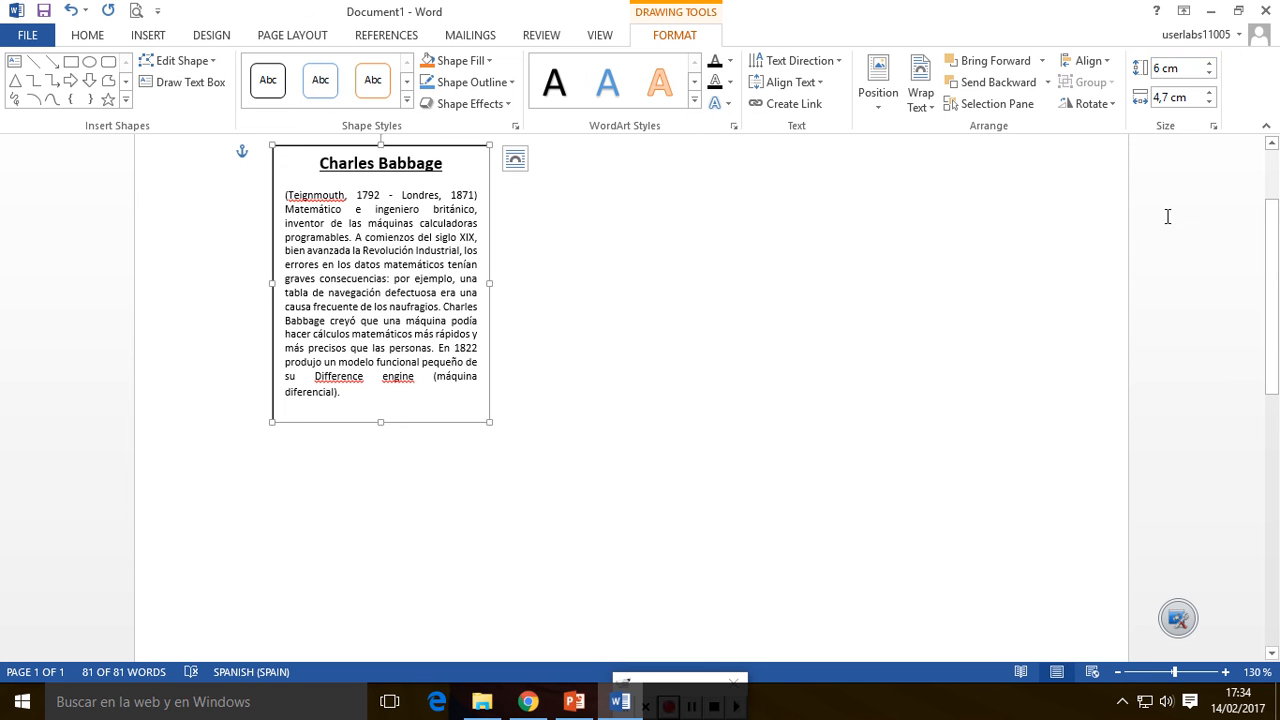
pyautogui.click(1188, 68)
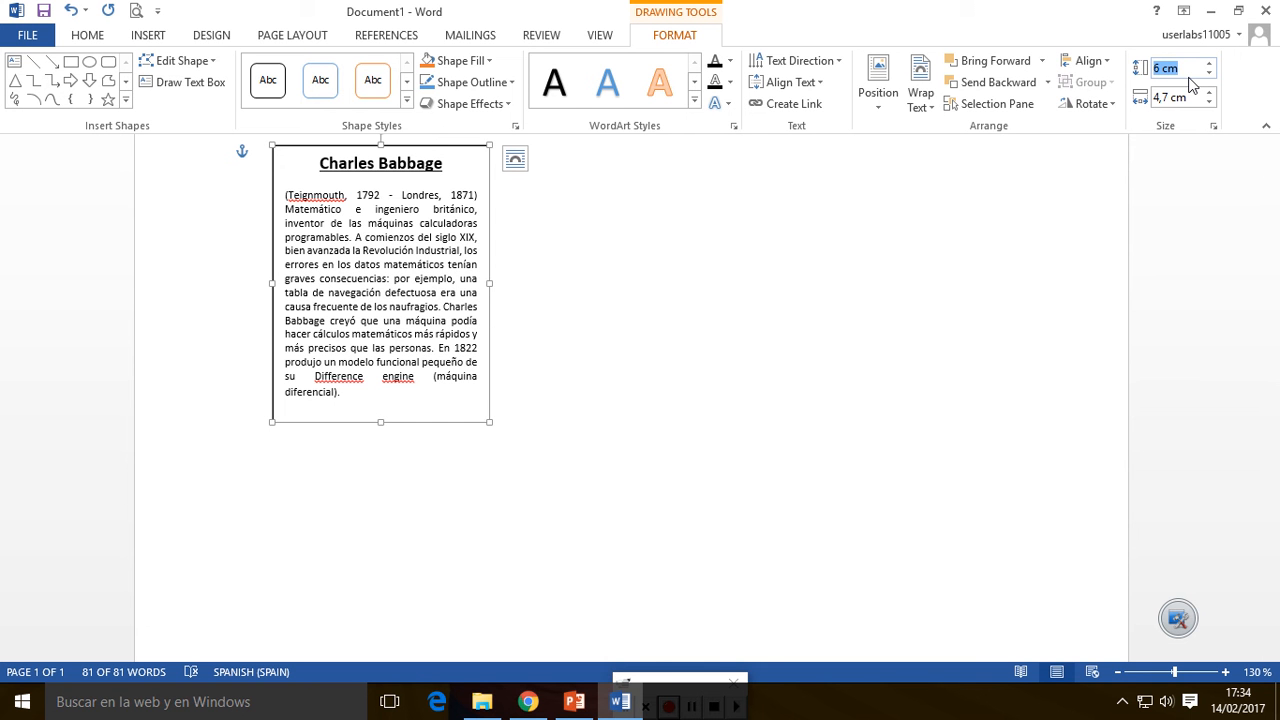
pyautogui.write('6')
pyautogui.press('Return')
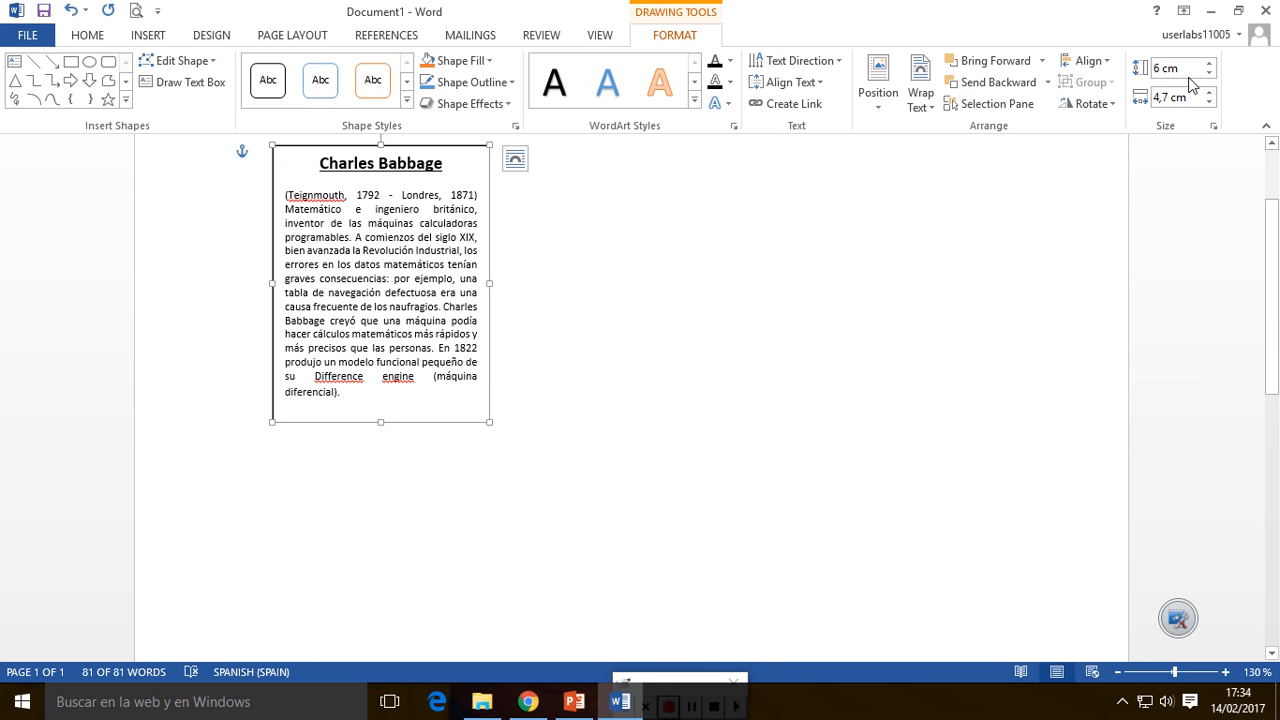
pyautogui.click(1188, 70)
pyautogui.write('5')
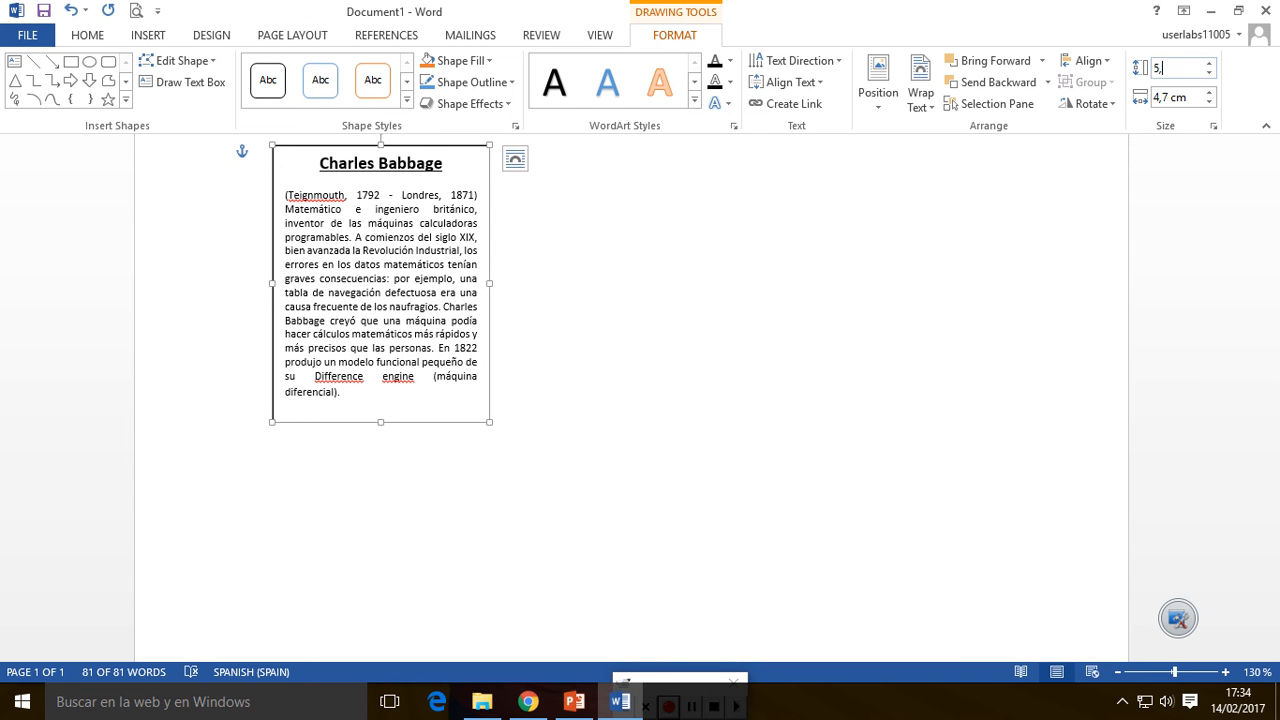
pyautogui.write(',5')
pyautogui.press('Return')
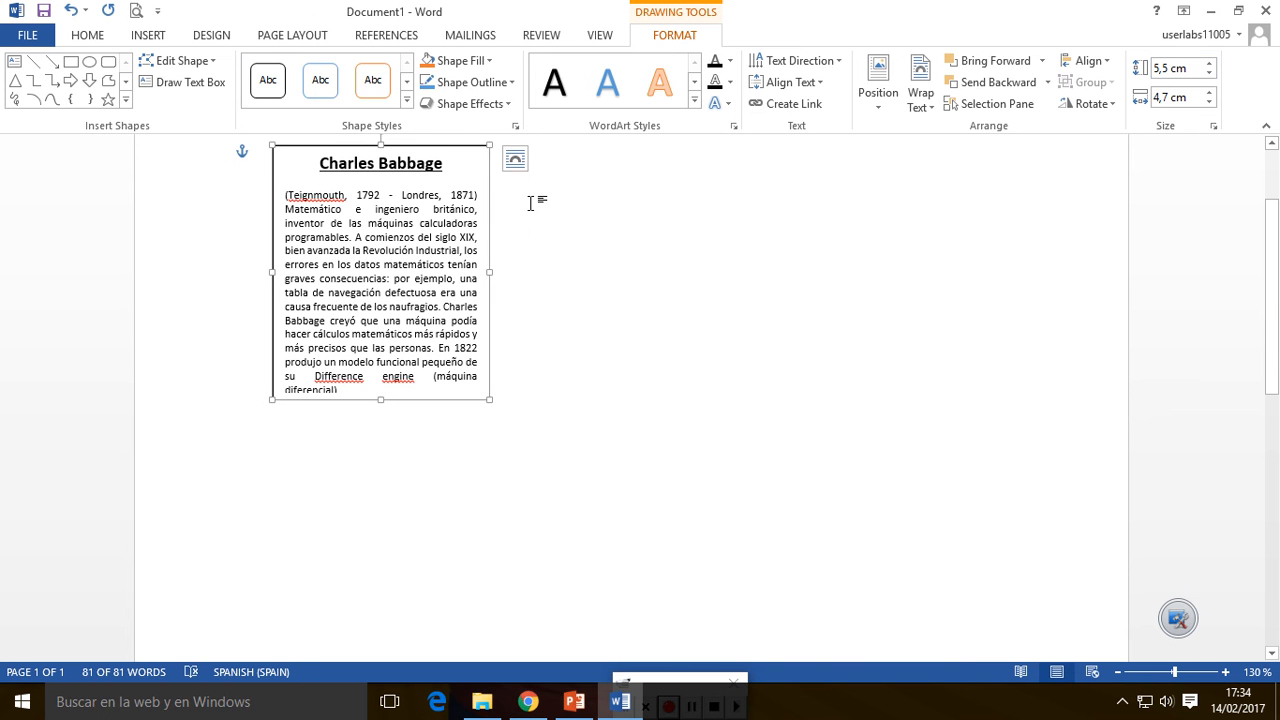
# Set the text box height to 5,6 cm and deselect the box
pyautogui.click(1171, 70)
pyautogui.click(1167, 70)
pyautogui.press('BackSpace')
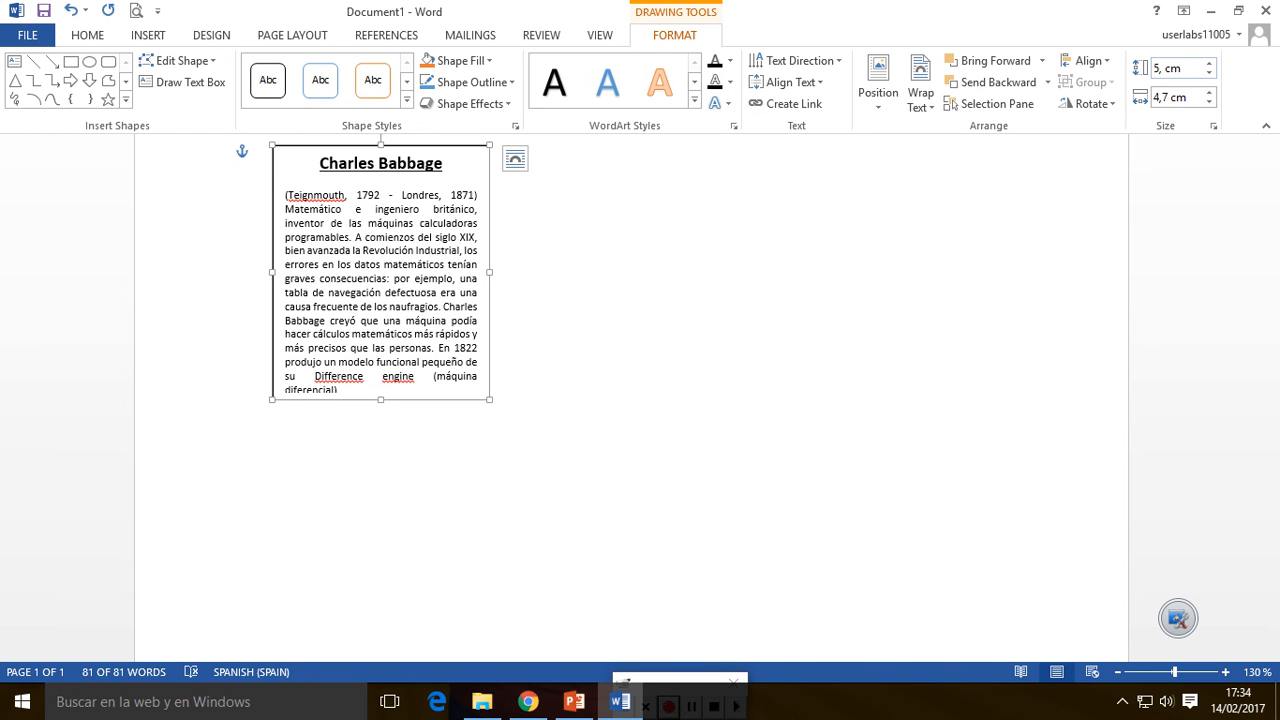
pyautogui.write('6')
pyautogui.press('Return')
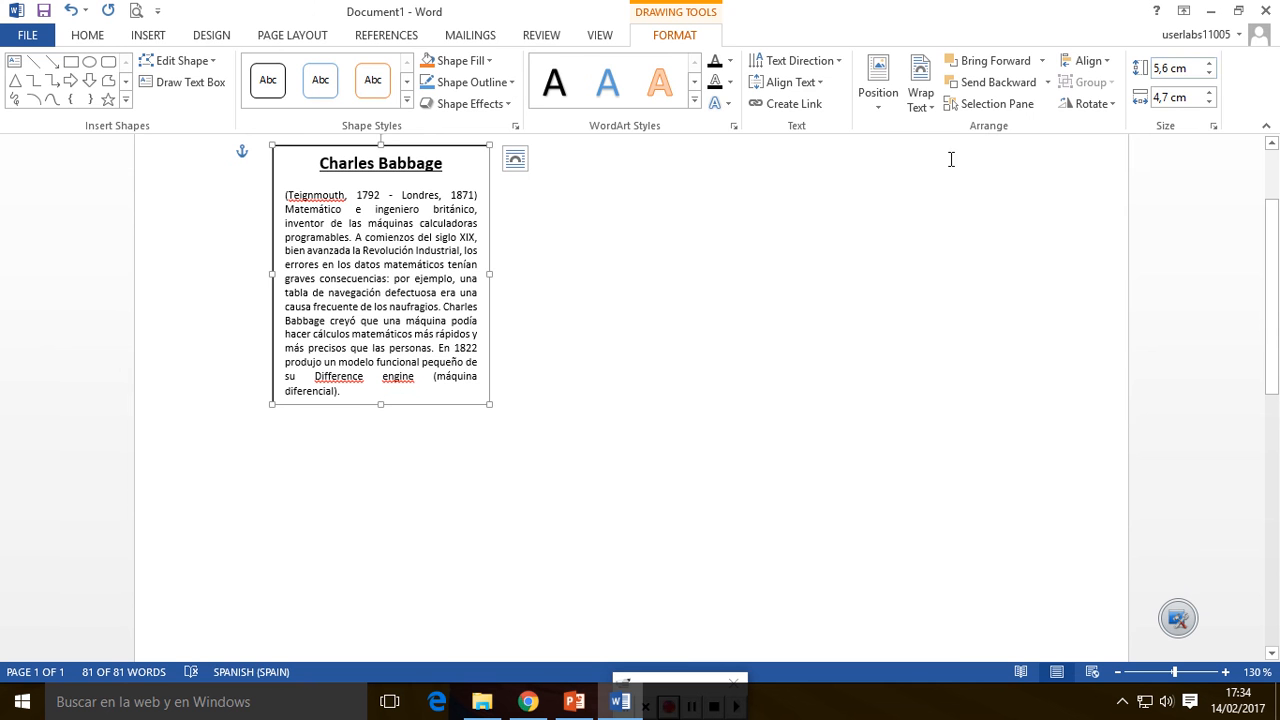
pyautogui.click(634, 237)
# Set the outline weight of the Charles Babbage text box to 1 pt
pyautogui.scroll(2, 371, 273)
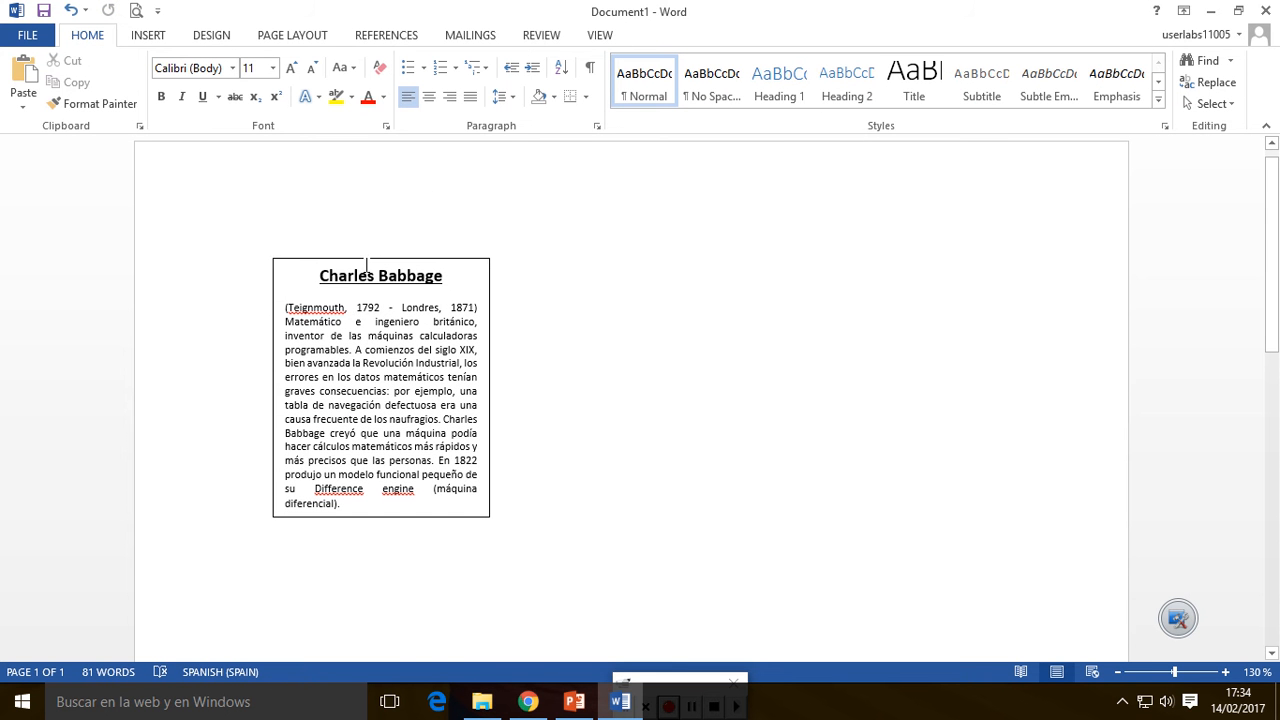
pyautogui.click(320, 258)
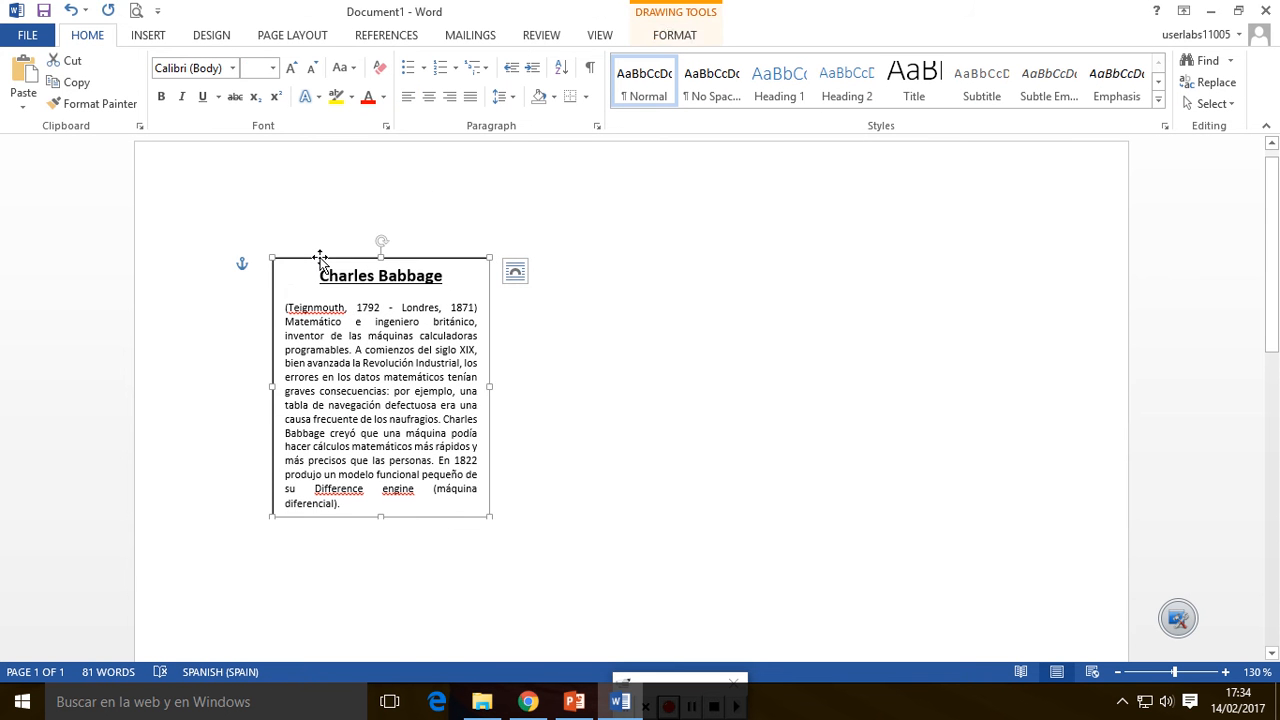
pyautogui.click(670, 36)
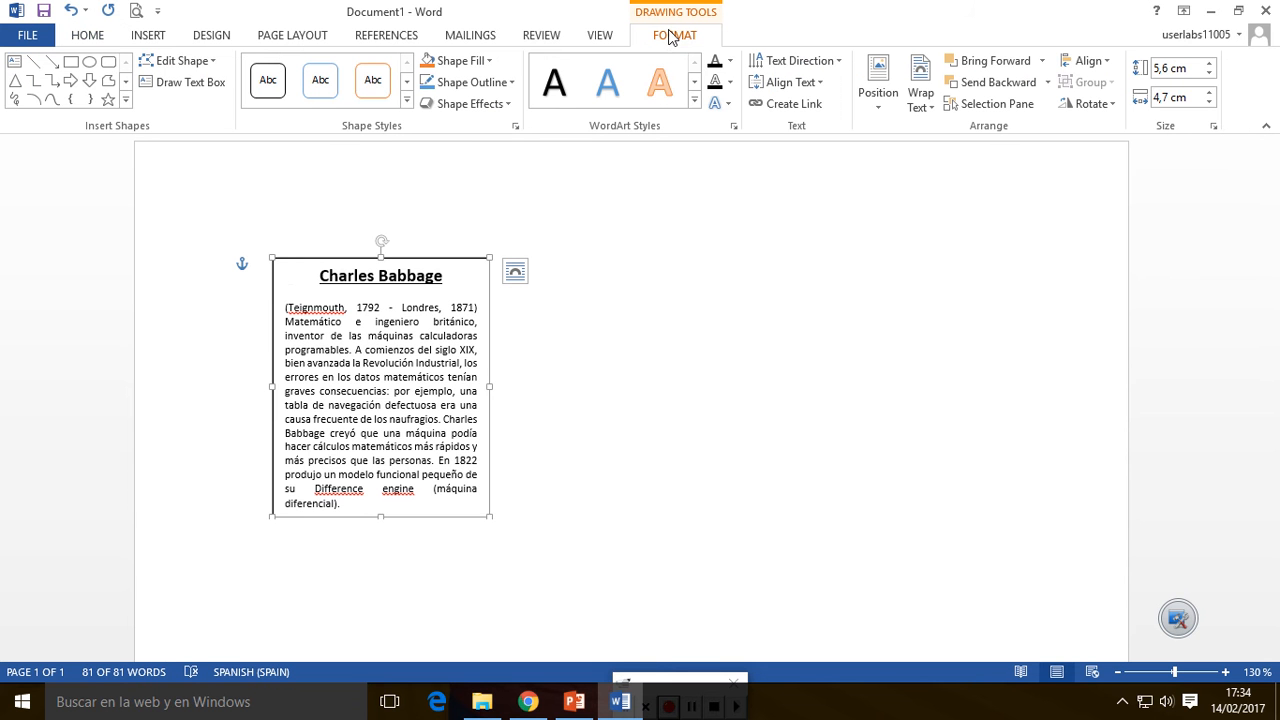
pyautogui.click(508, 86)
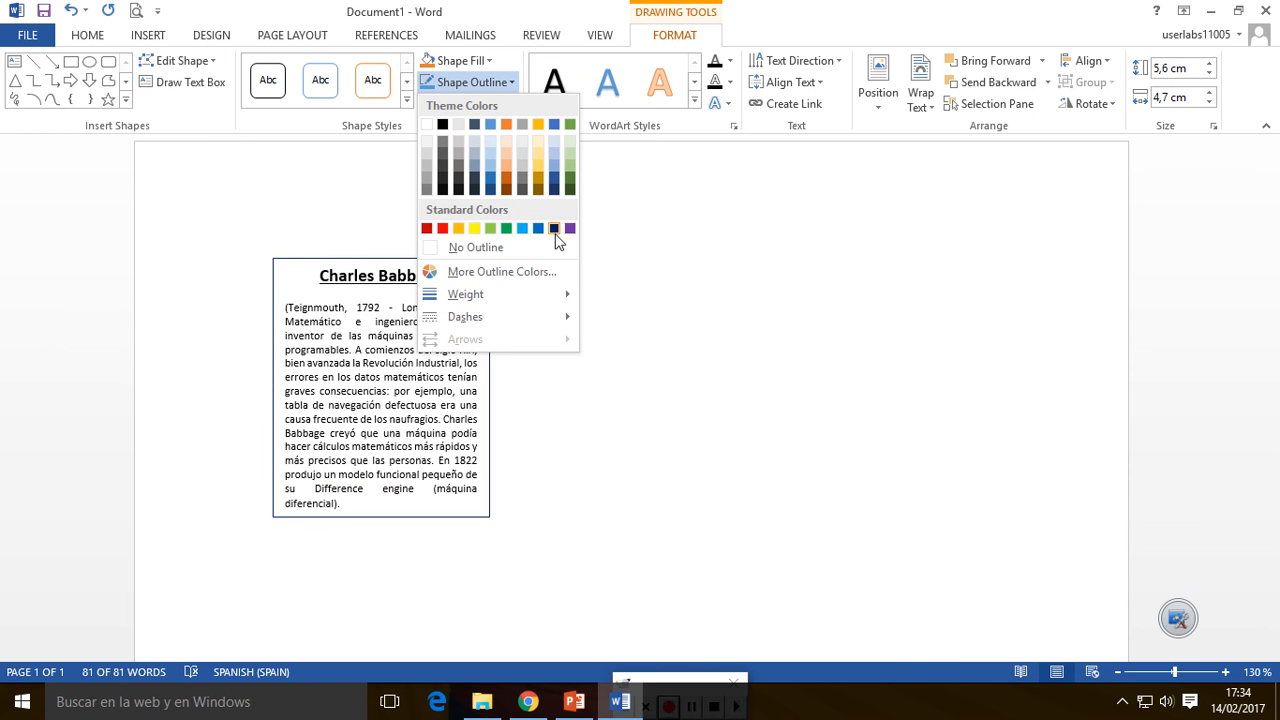
pyautogui.moveTo(468, 291)
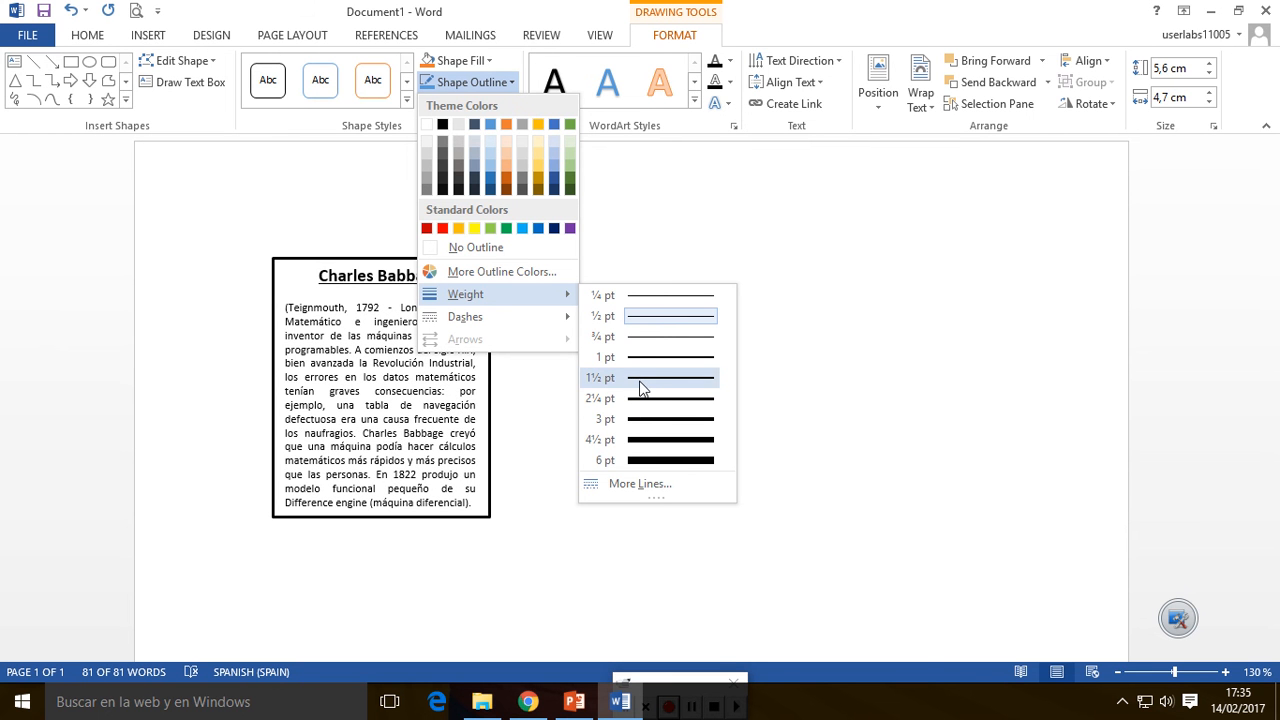
pyautogui.click(643, 360)
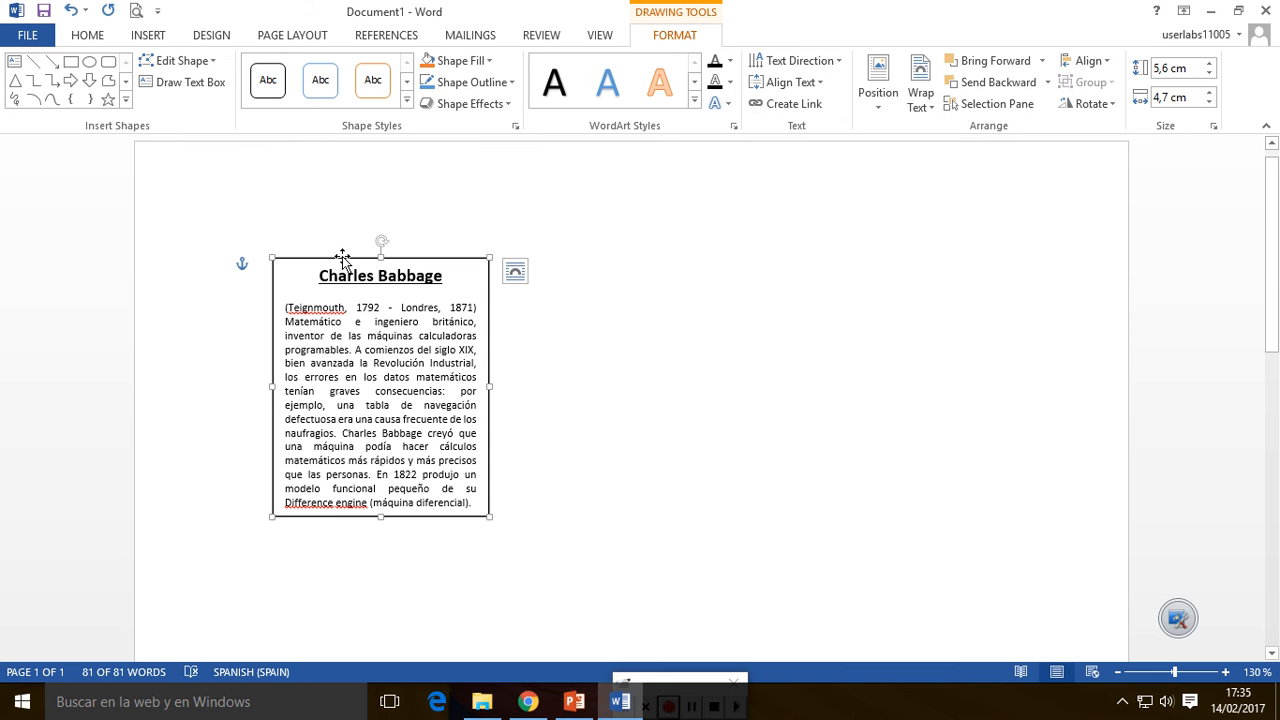
# Fill the text box with the lightest orange theme tint and deselect it
pyautogui.click(488, 62)
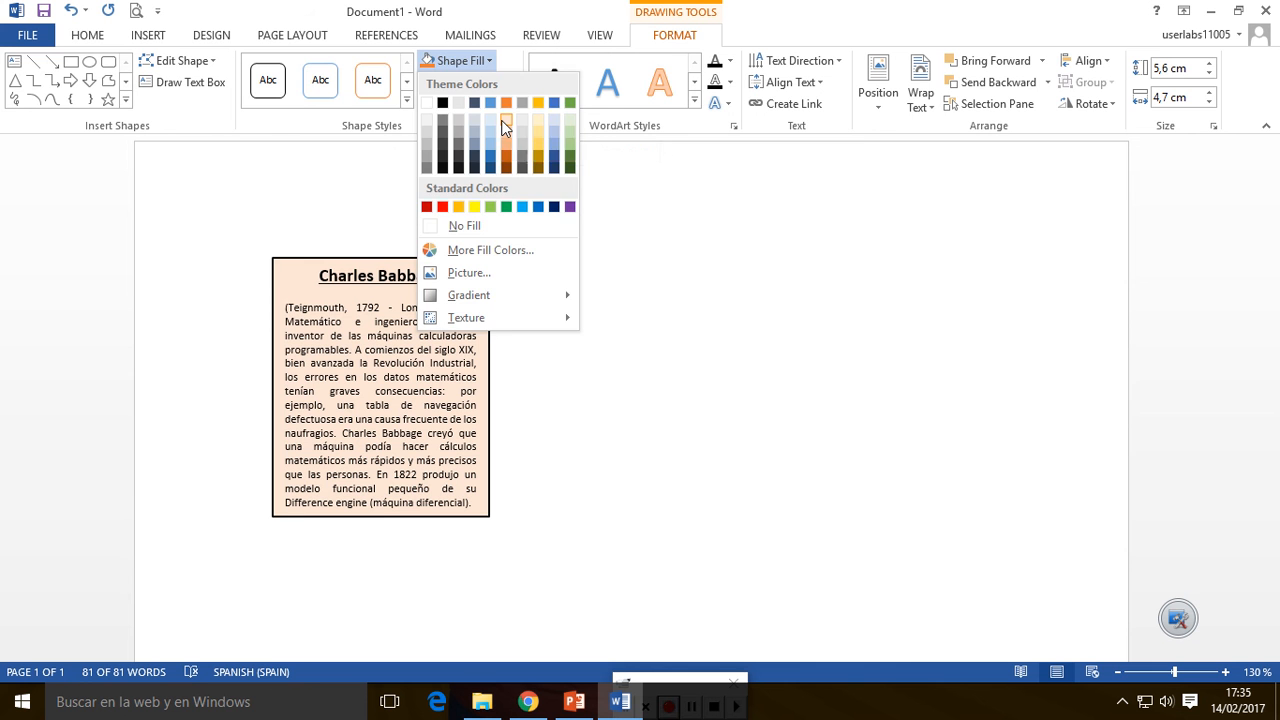
pyautogui.click(503, 122)
pyautogui.click(517, 194)
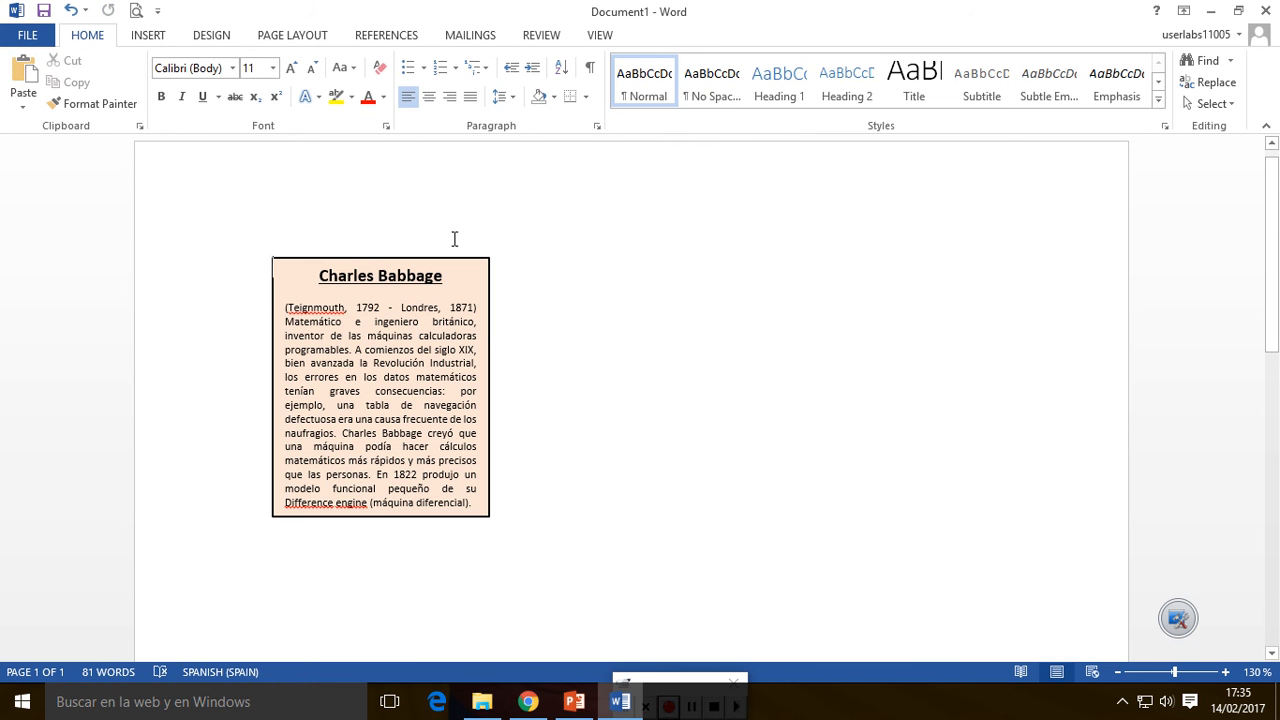
pyautogui.click(407, 258)
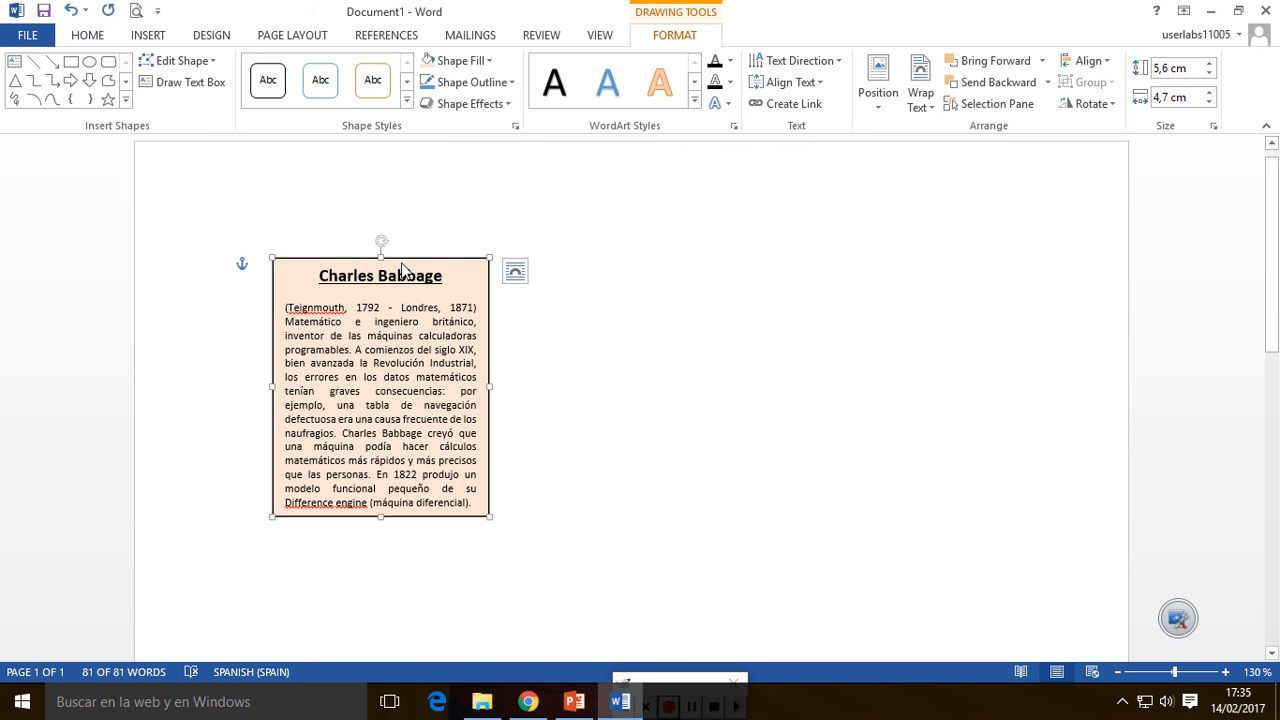
pyautogui.click(626, 256)
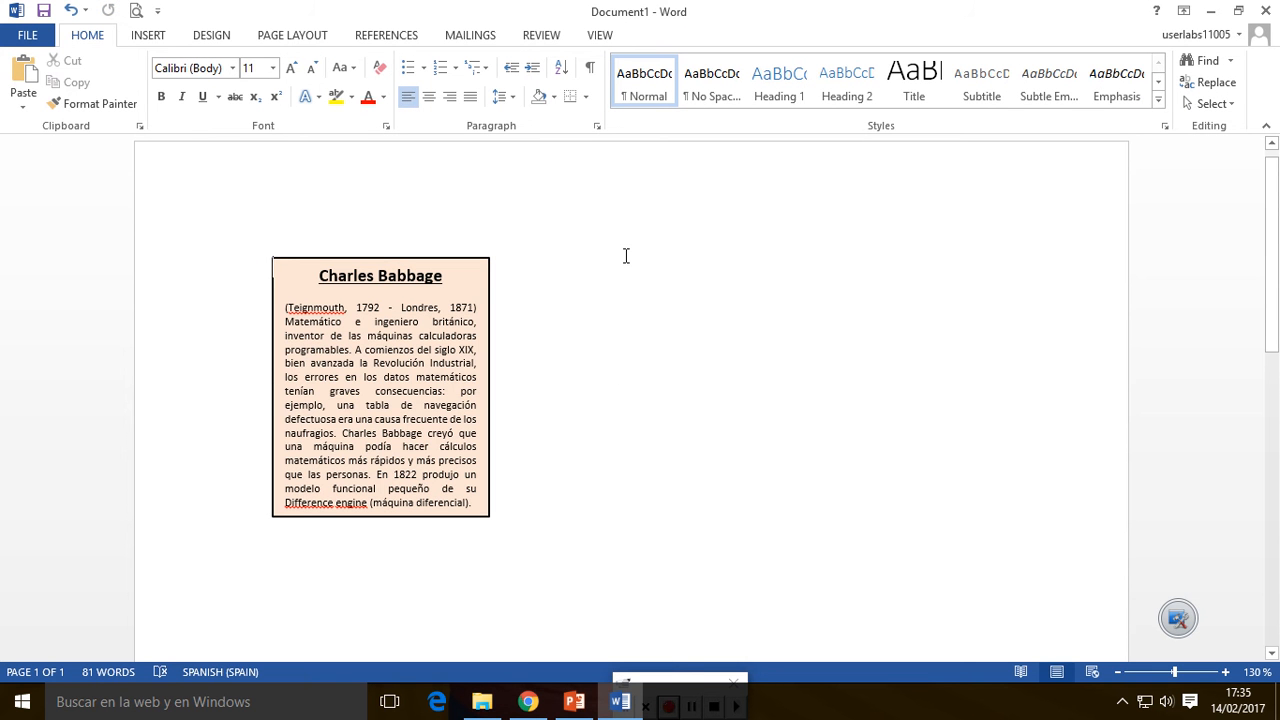
# Switch to Chrome and examine Charles Babbage's portrait on the Biografías y Vidas page
pyautogui.click(528, 703)
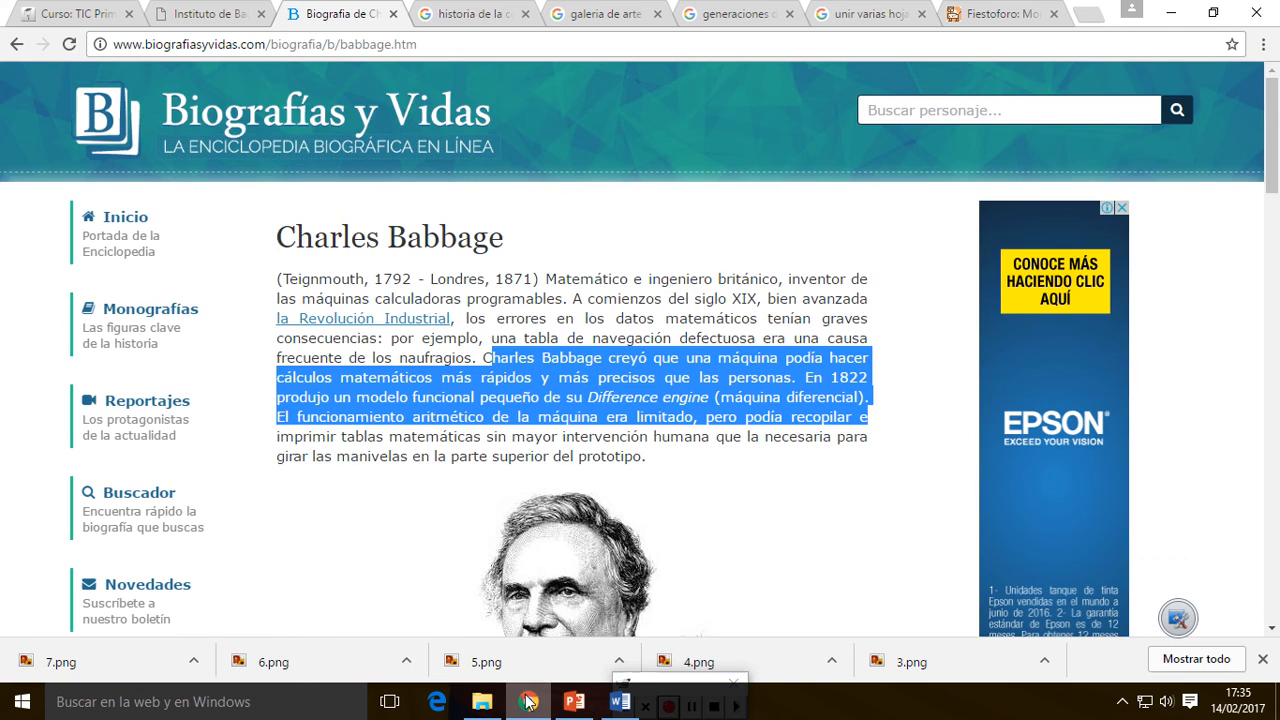
pyautogui.scroll(-3, 603, 325)
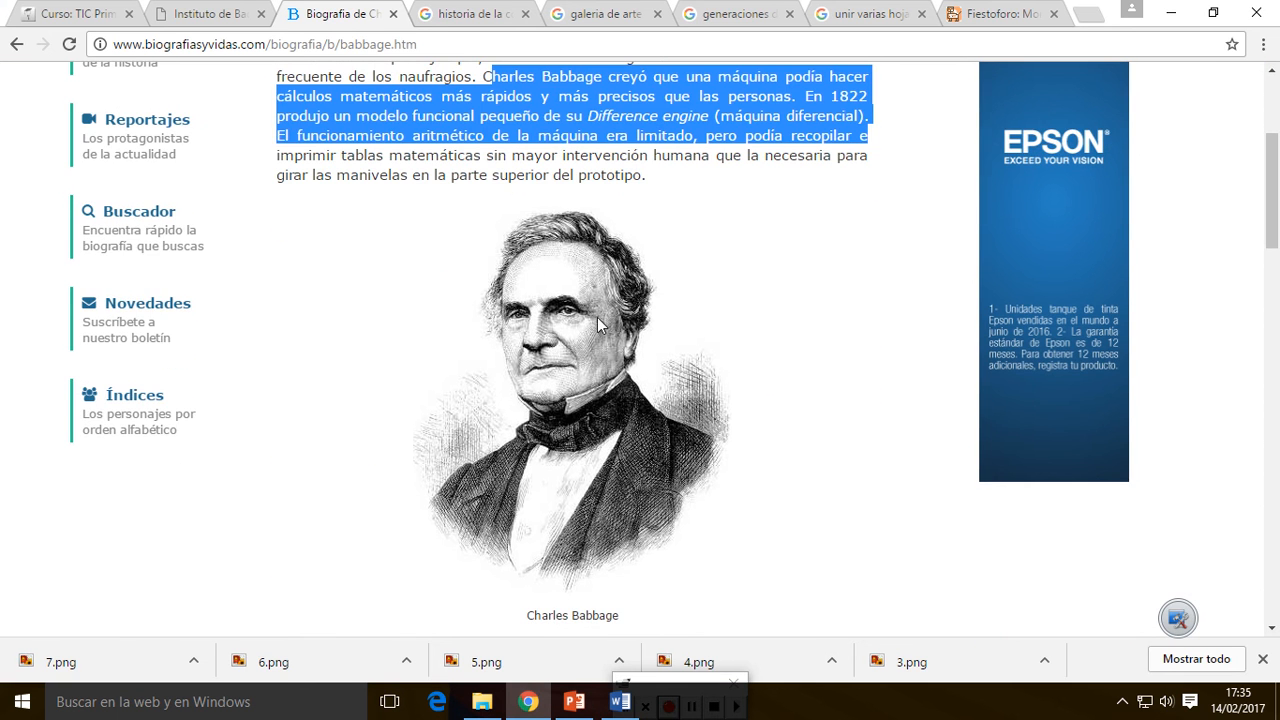
pyautogui.scroll(-1, 600, 318)
pyautogui.scroll(3, 600, 318)
pyautogui.scroll(1, 466, 150)
pyautogui.scroll(-2, 447, 348)
pyautogui.scroll(2, 600, 348)
pyautogui.scroll(1, 502, 342)
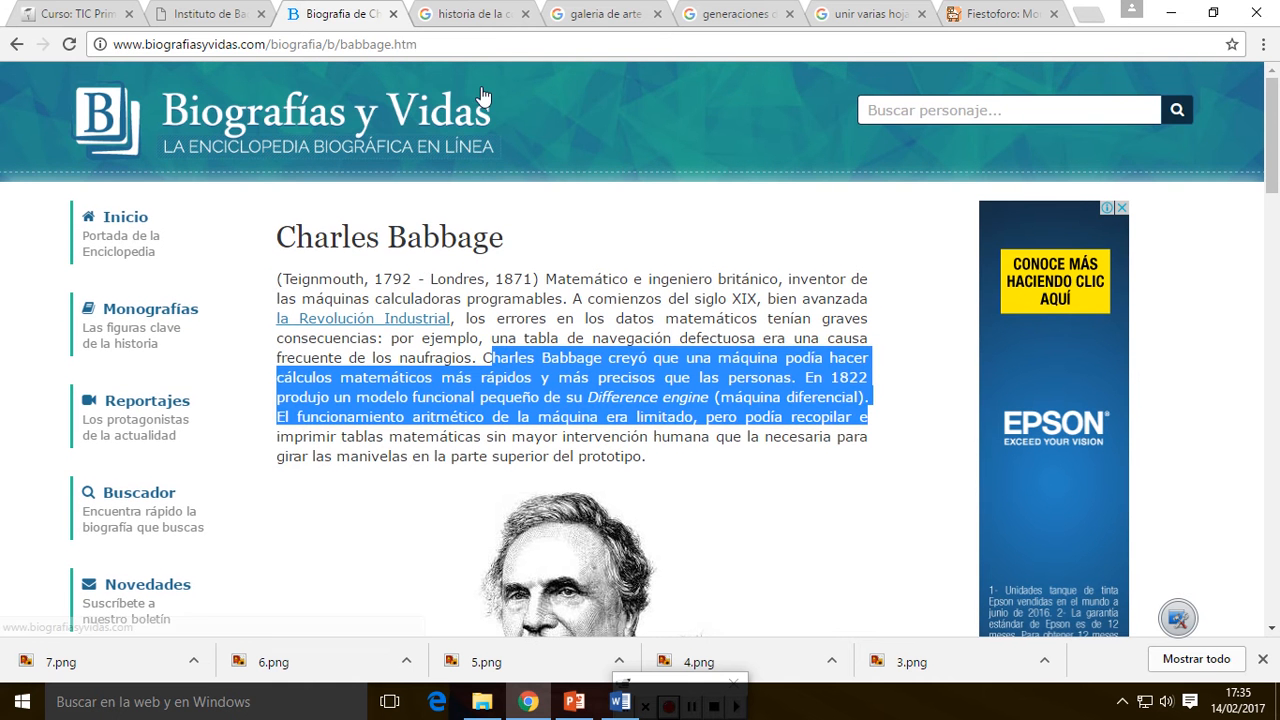
# Search Google Images for "charles babbage" in a new browser tab
pyautogui.click(490, 10)
pyautogui.click(345, 12)
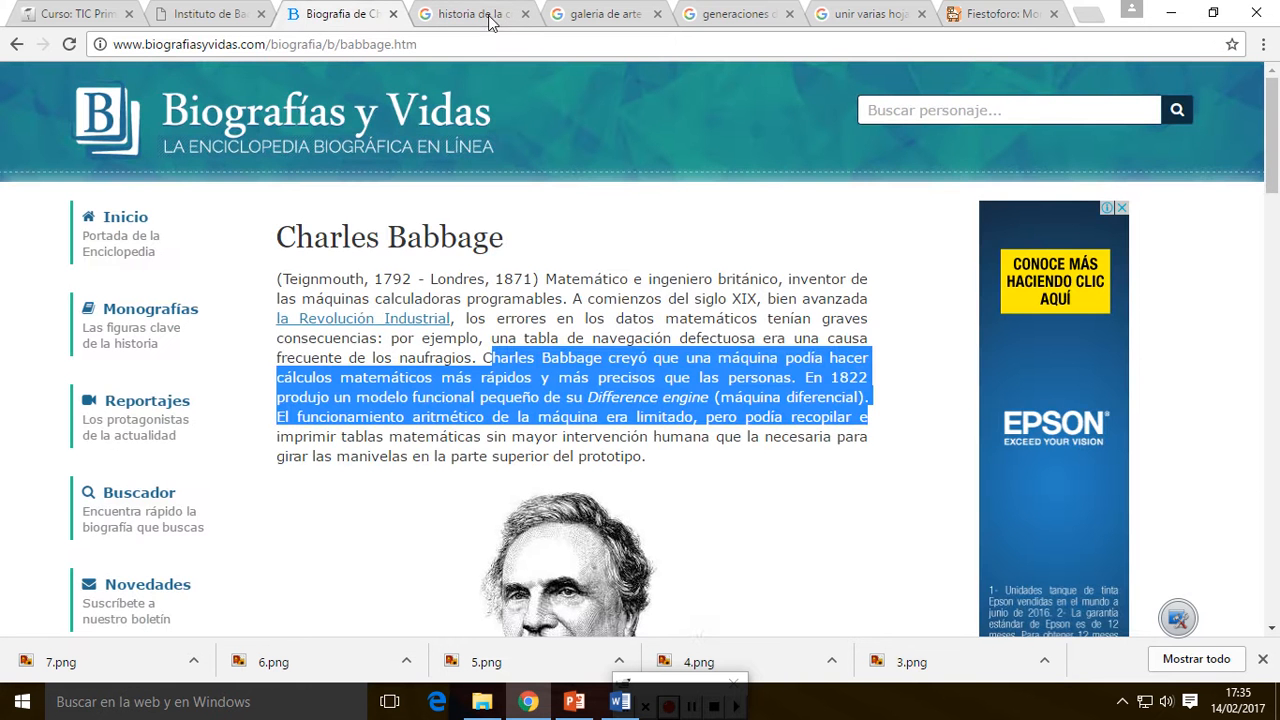
pyautogui.click(1090, 14)
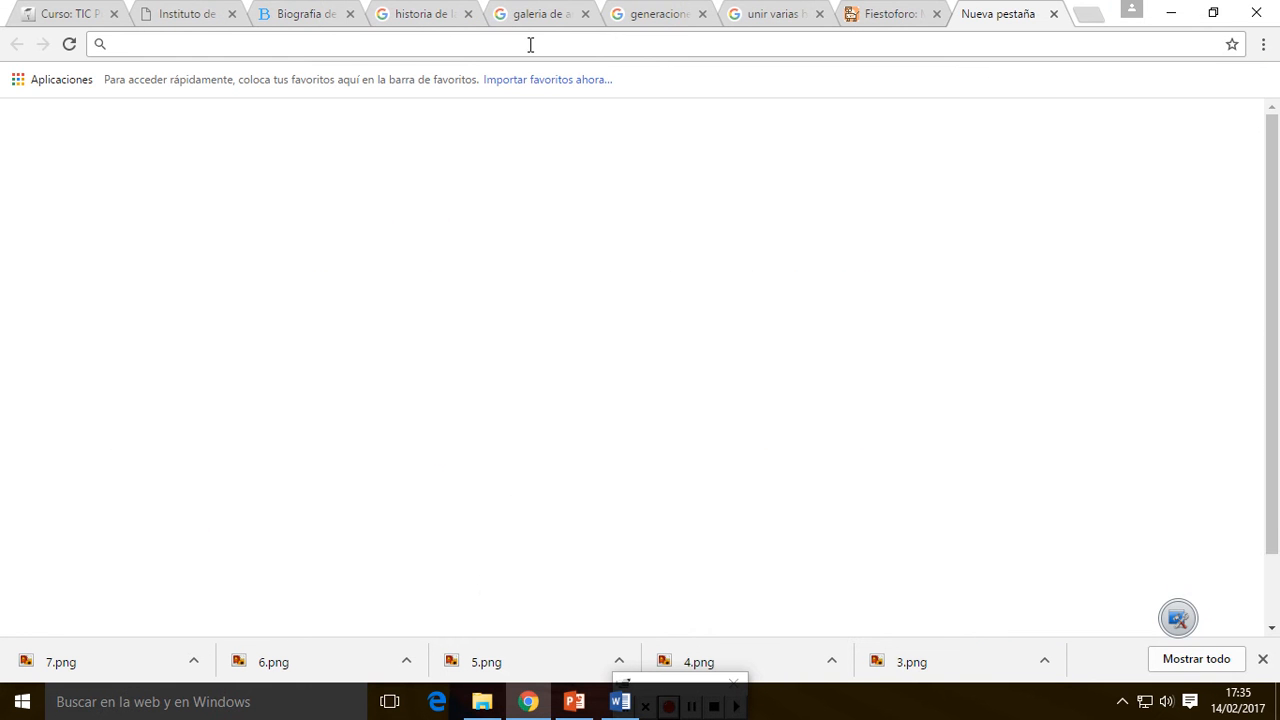
pyautogui.click(211, 51)
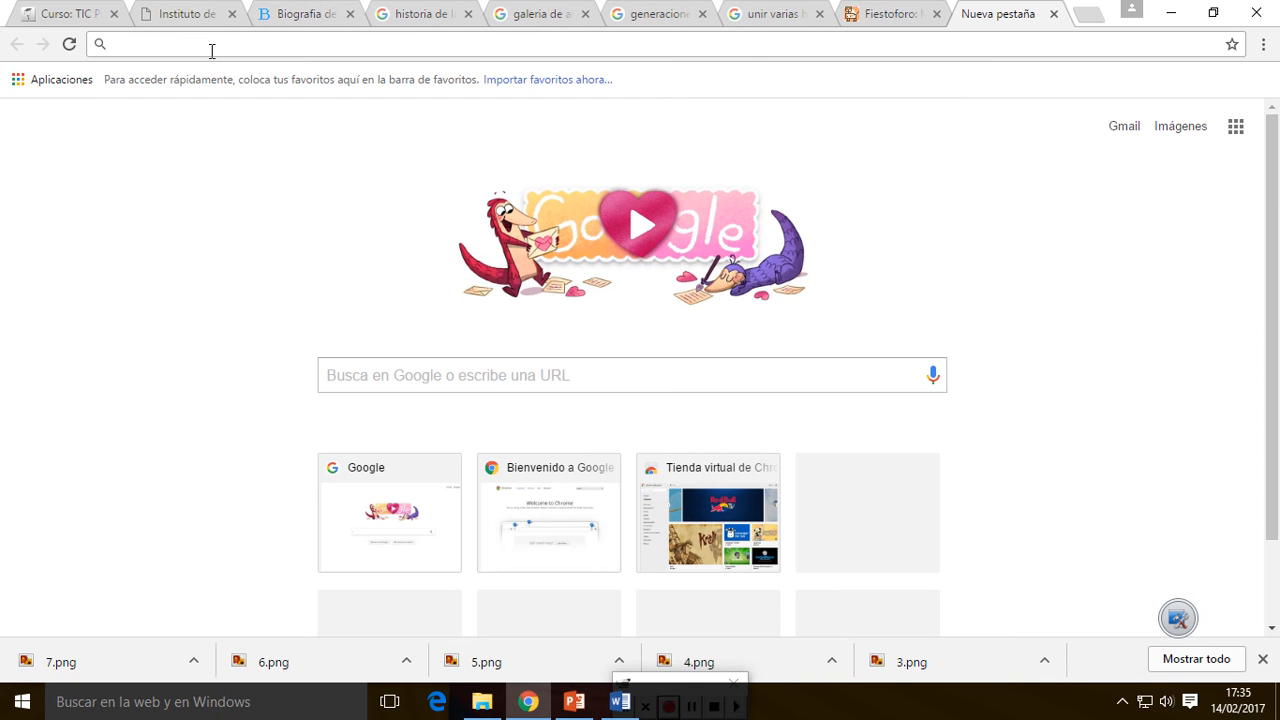
pyautogui.write('char')
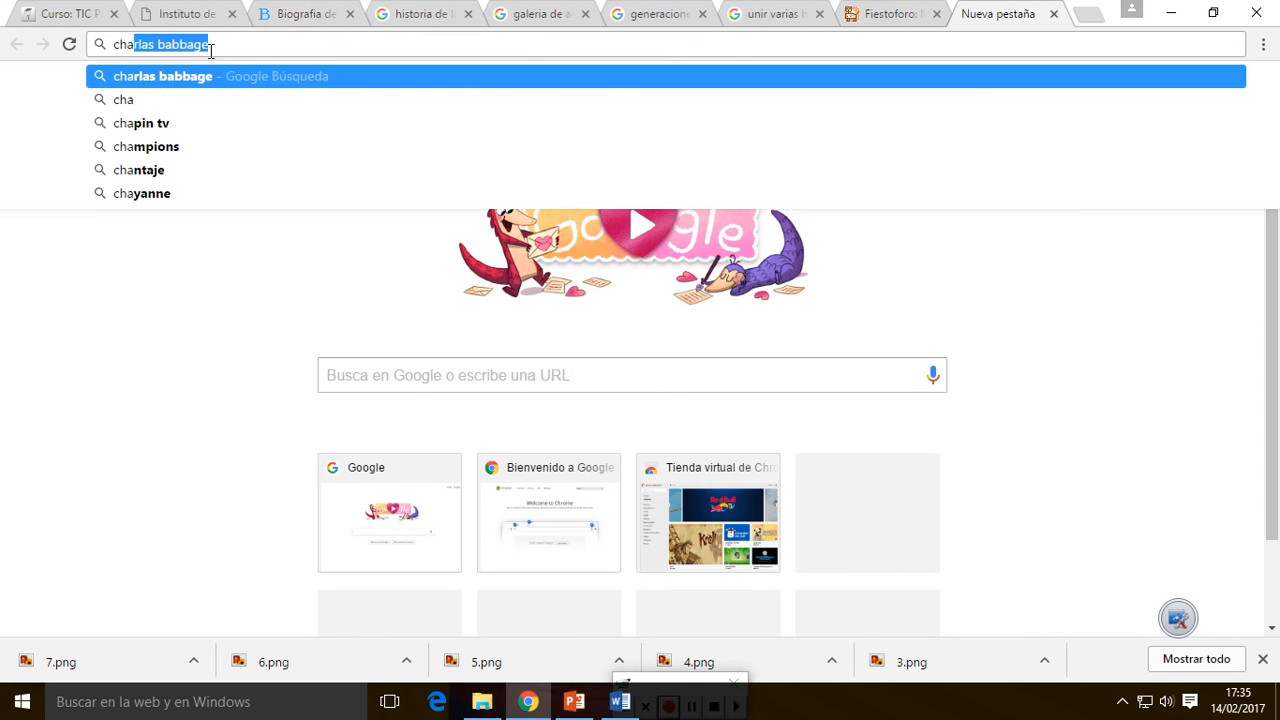
pyautogui.write('les ')
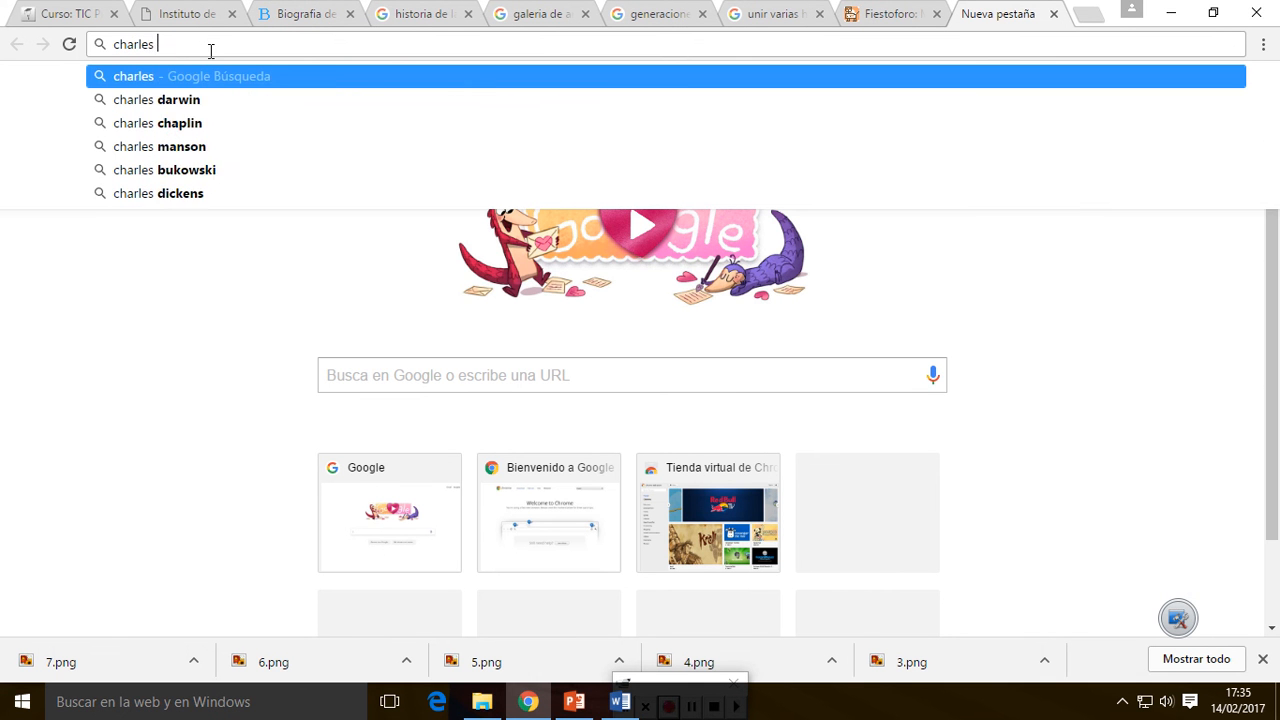
pyautogui.write('babbage')
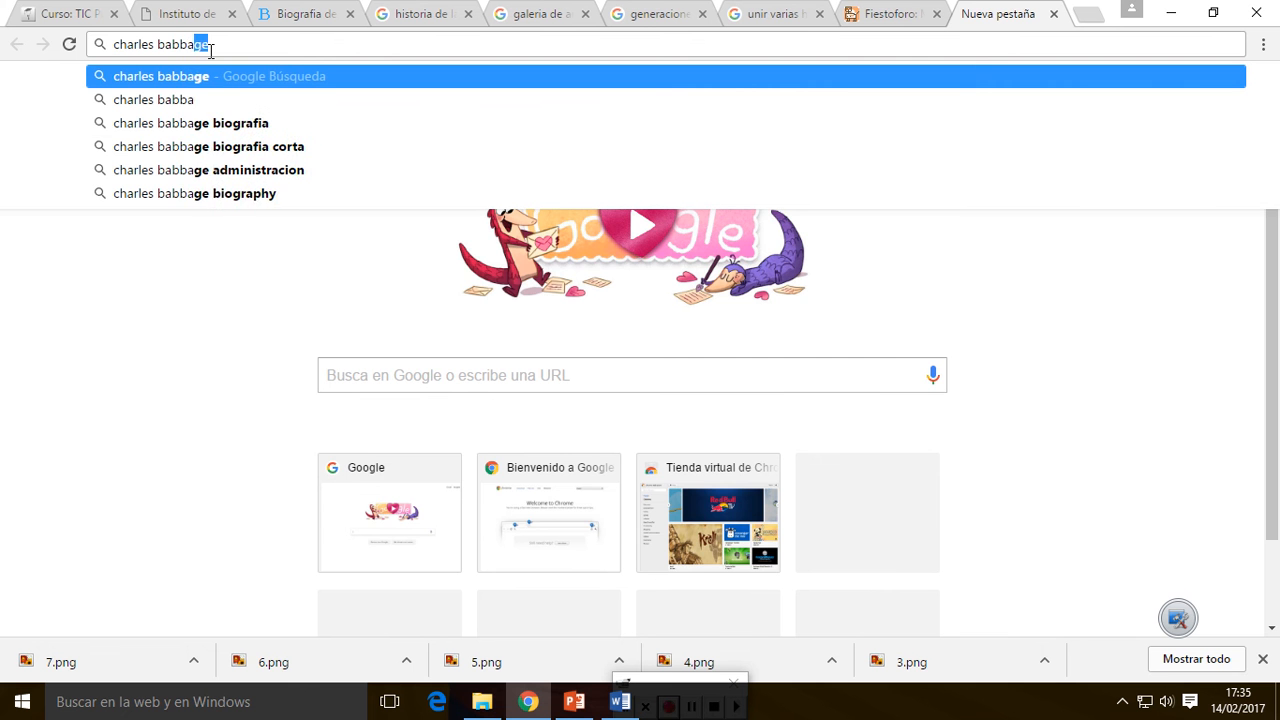
pyautogui.press('Return')
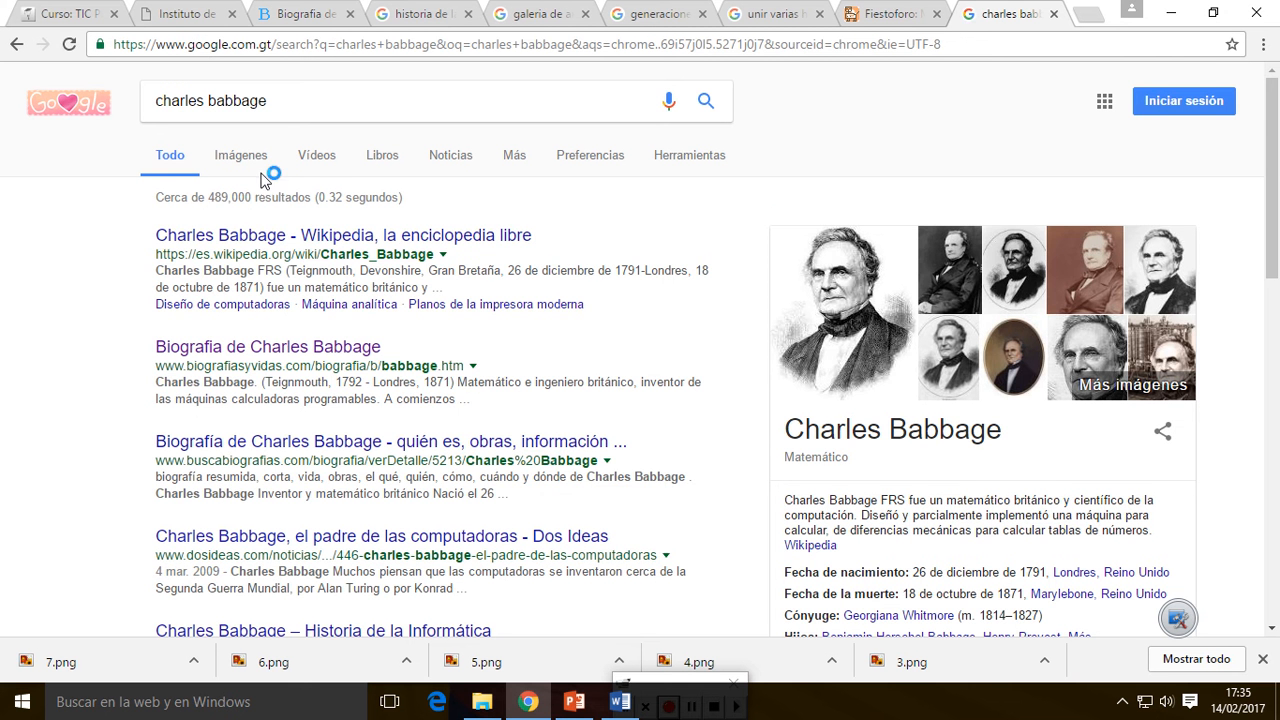
pyautogui.click(245, 163)
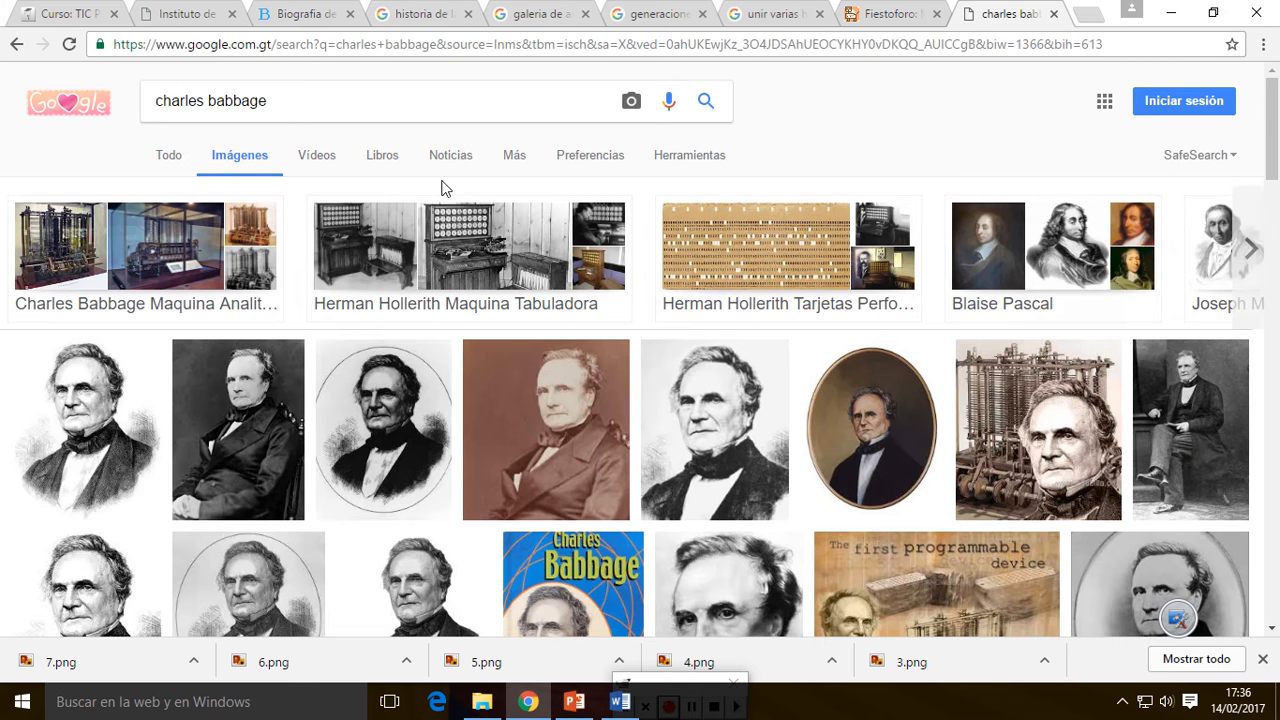
# Browse the image results and preview candidate portraits for the sticker, including the related images
pyautogui.scroll(-3, 414, 194)
pyautogui.scroll(-2, 355, 230)
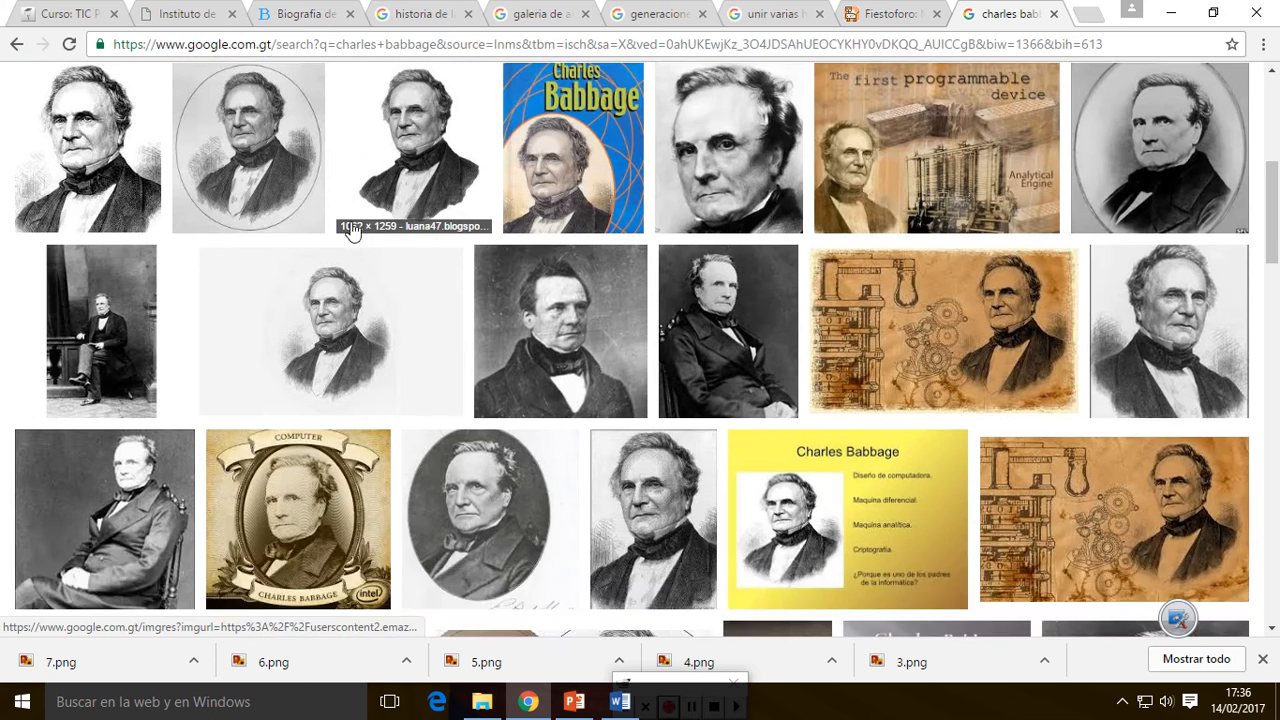
pyautogui.scroll(1, 353, 231)
pyautogui.scroll(1, 353, 231)
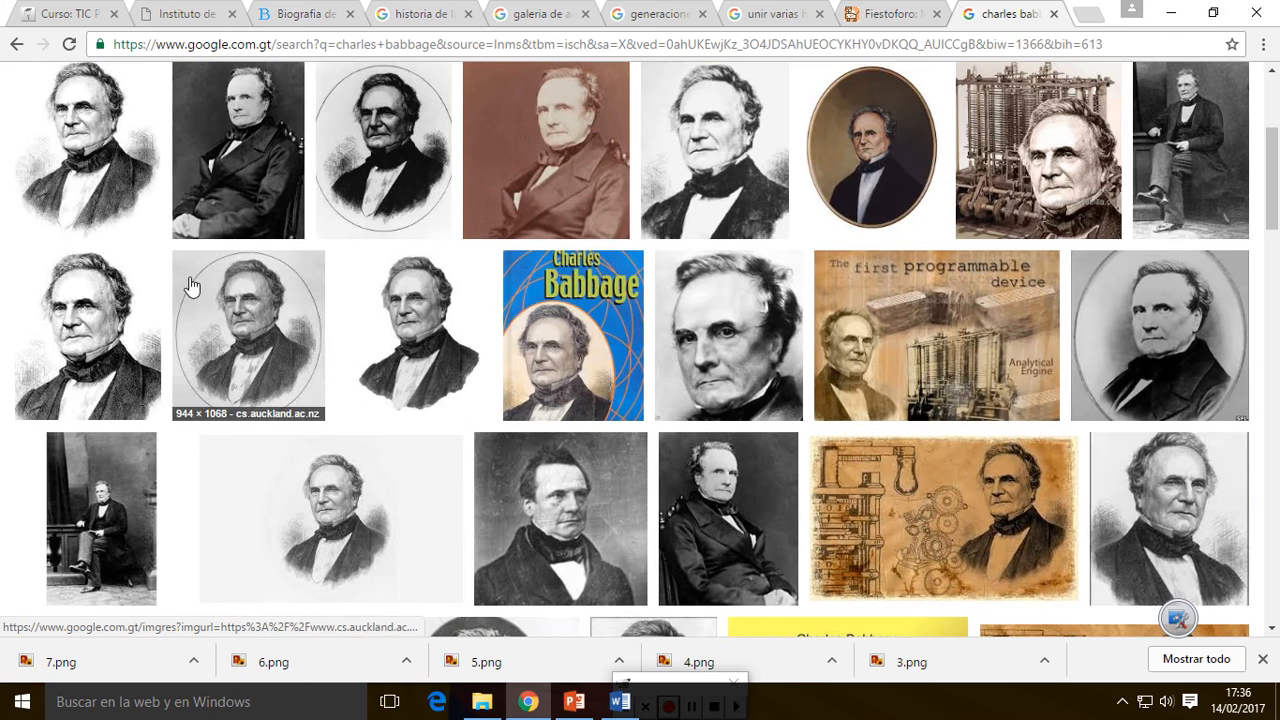
pyautogui.click(86, 313)
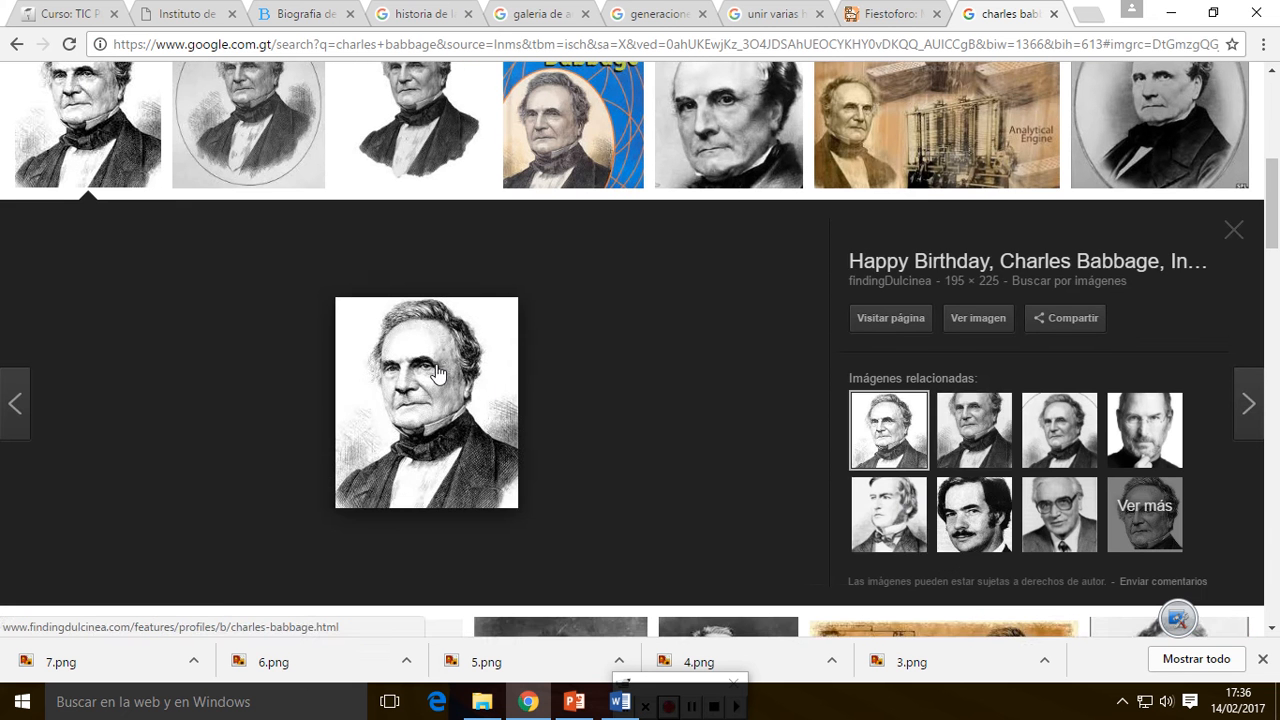
pyautogui.click(974, 430)
pyautogui.click(889, 525)
pyautogui.click(1097, 468)
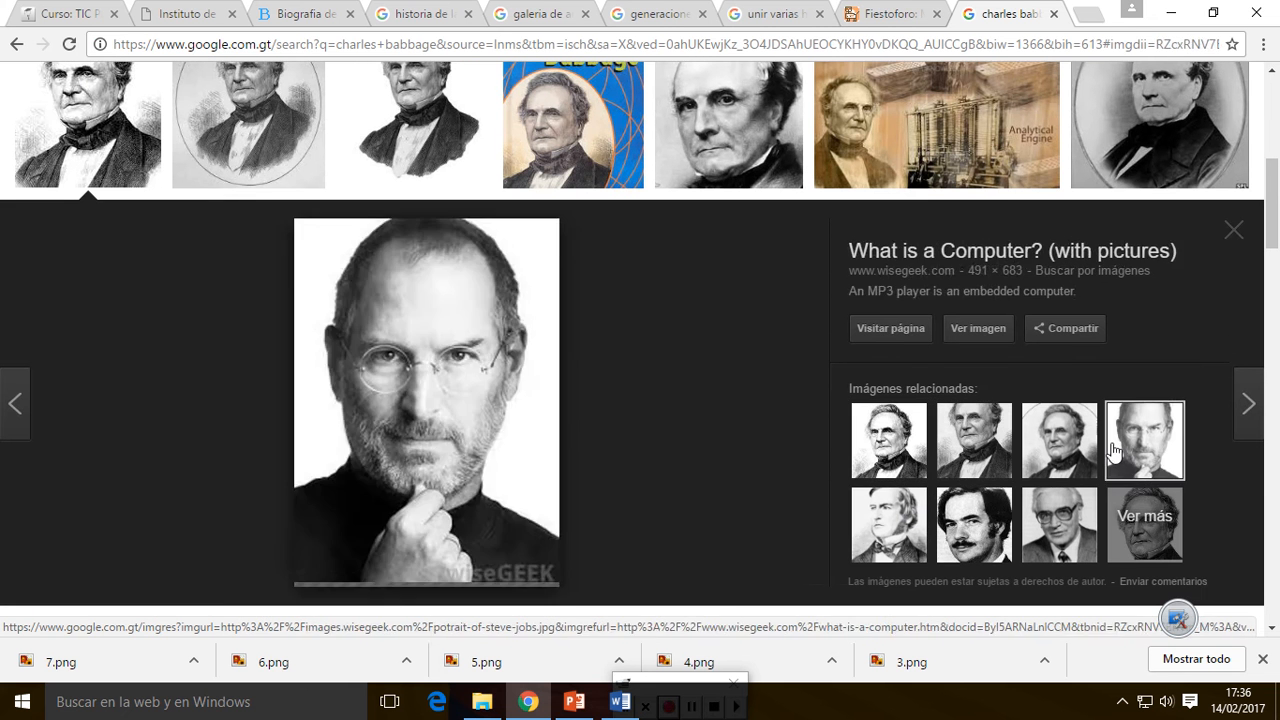
# Copy the 340 × 417 Charles Babbage portrait from Biografias y Vidas and paste it into the Word document
pyautogui.scroll(4, 193, 330)
pyautogui.click(150, 320)
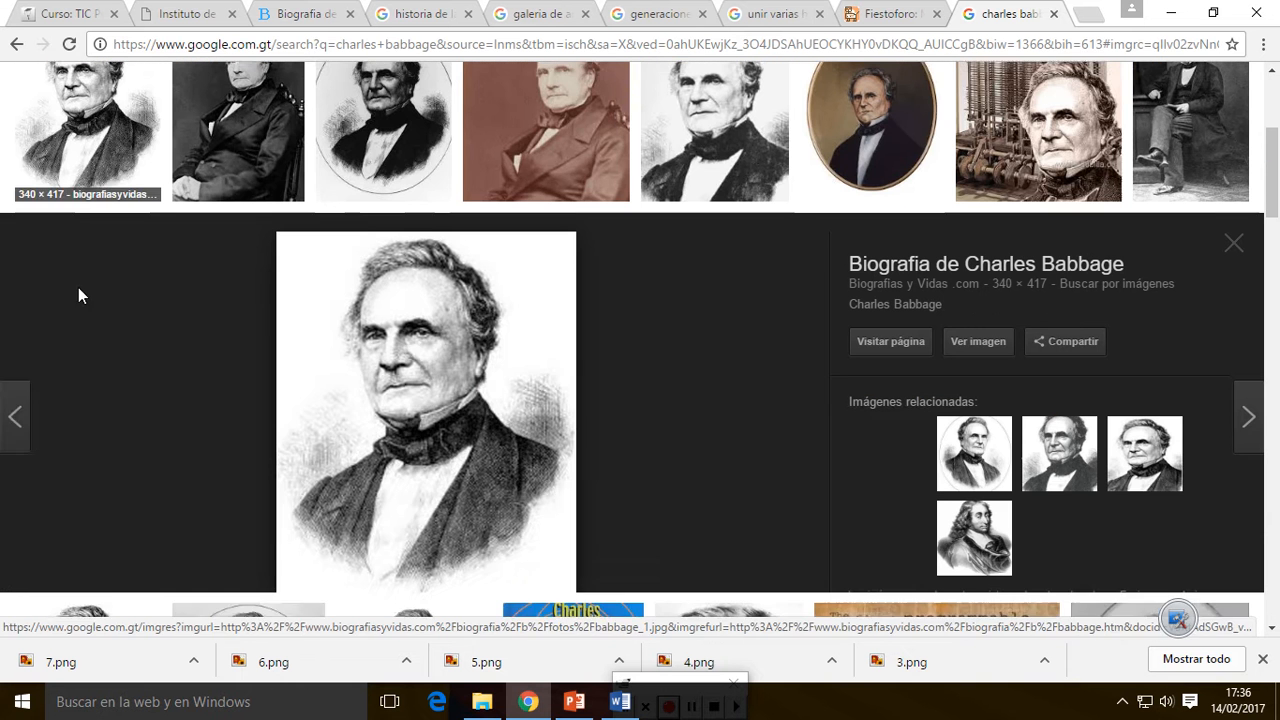
pyautogui.rightClick(408, 312)
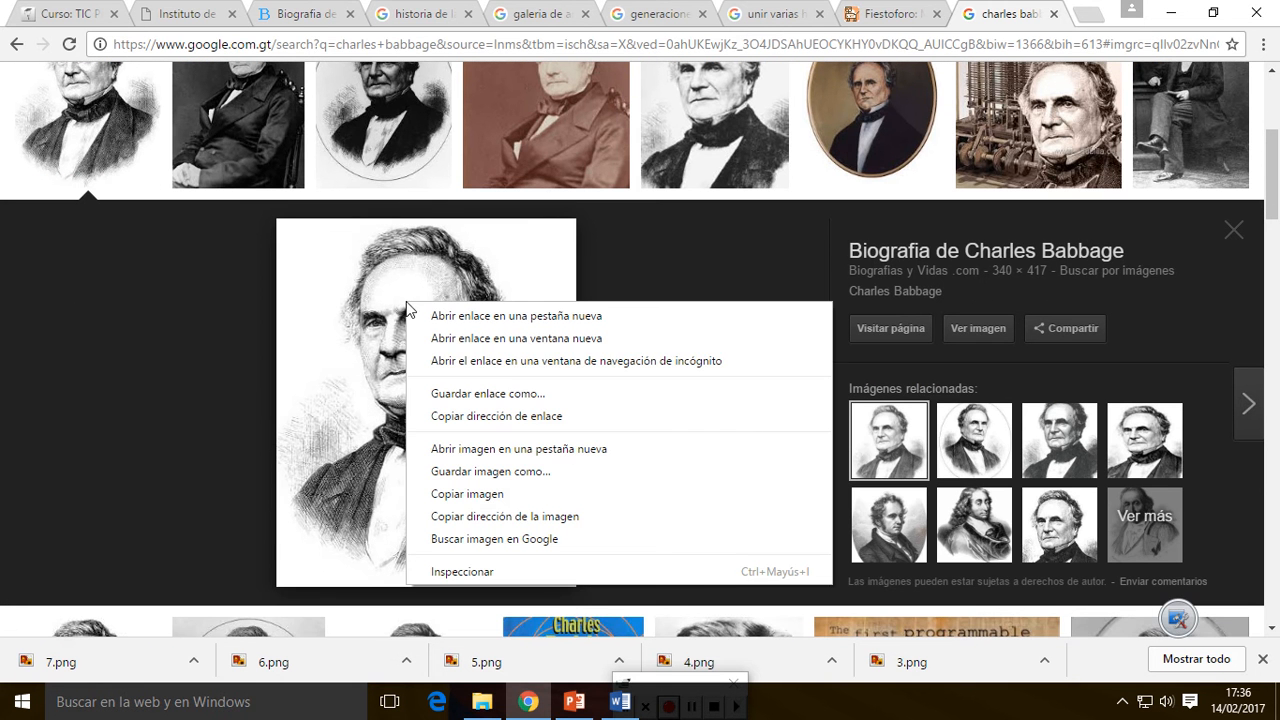
pyautogui.click(477, 496)
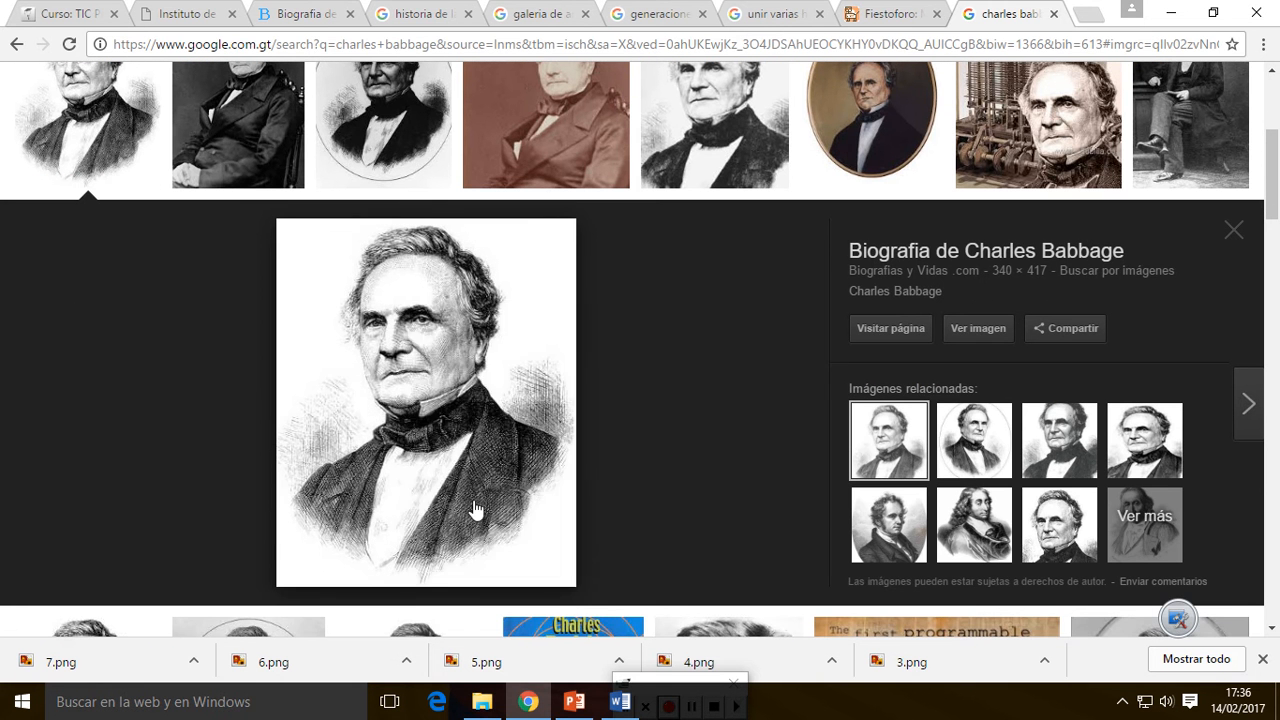
pyautogui.click(620, 702)
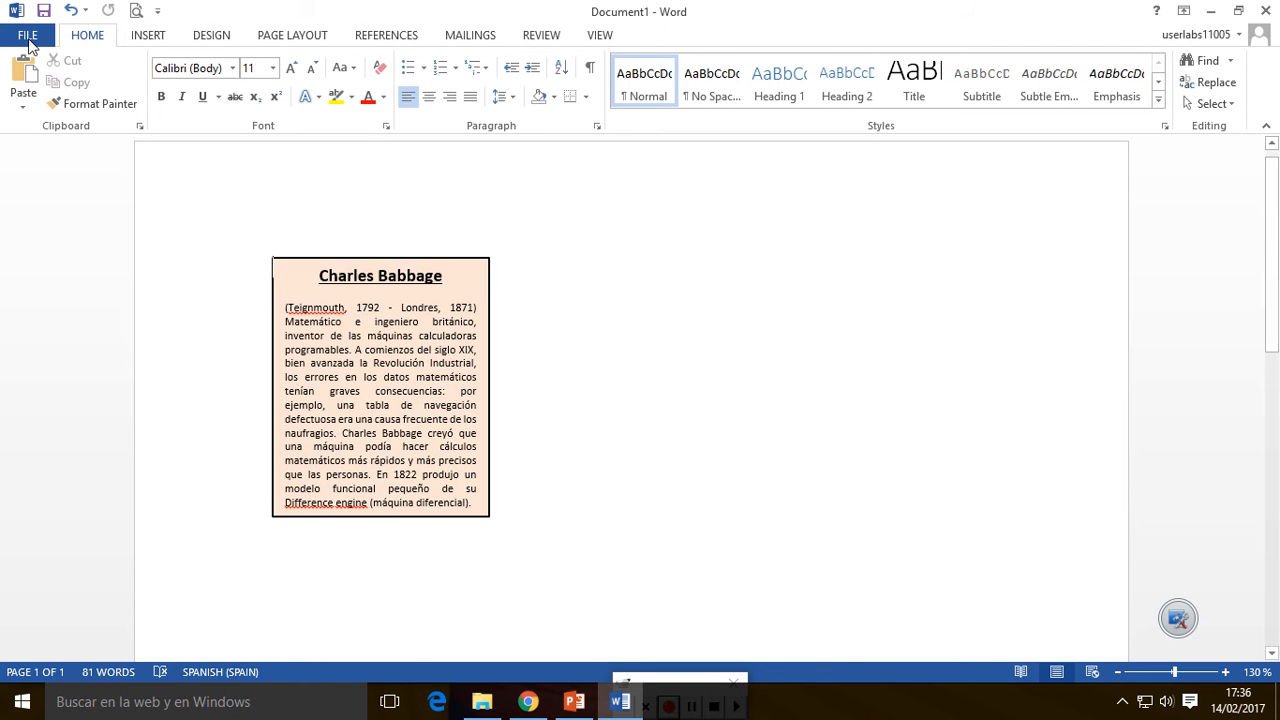
pyautogui.click(22, 75)
pyautogui.click(560, 375)
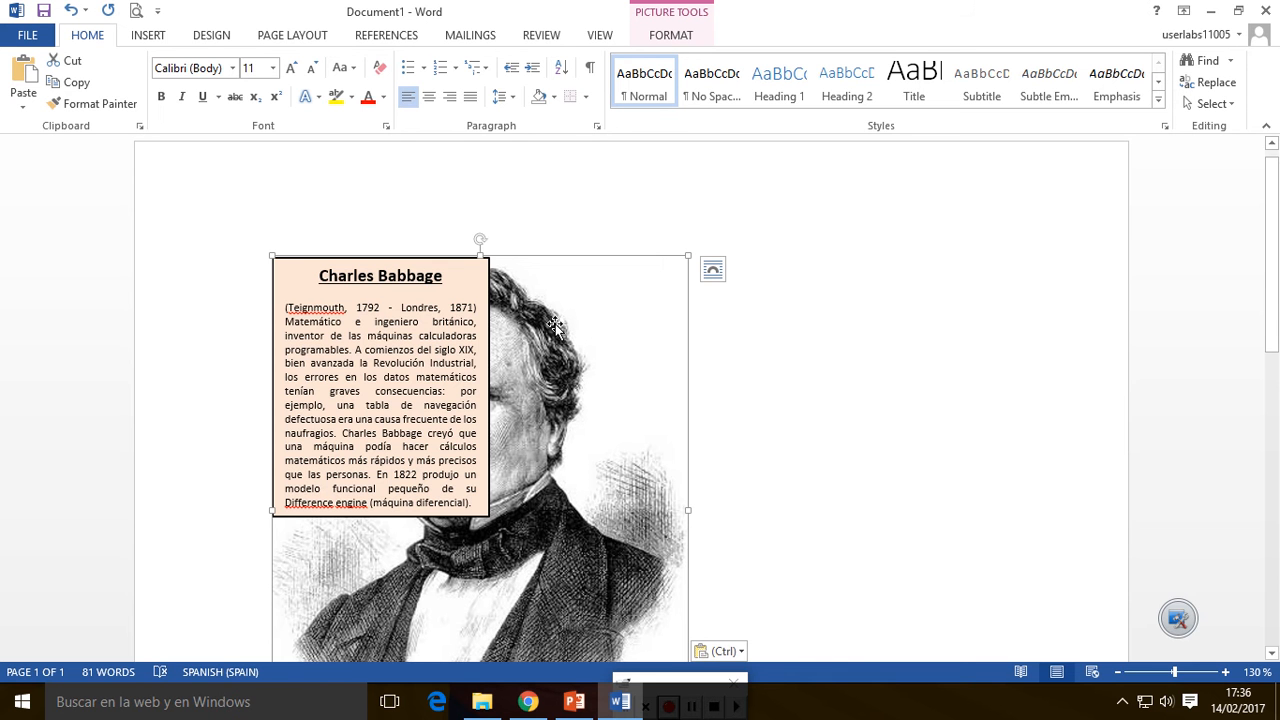
# Try the In Front of Text layout on the pasted portrait by moving it beside the biography text box
pyautogui.click(713, 274)
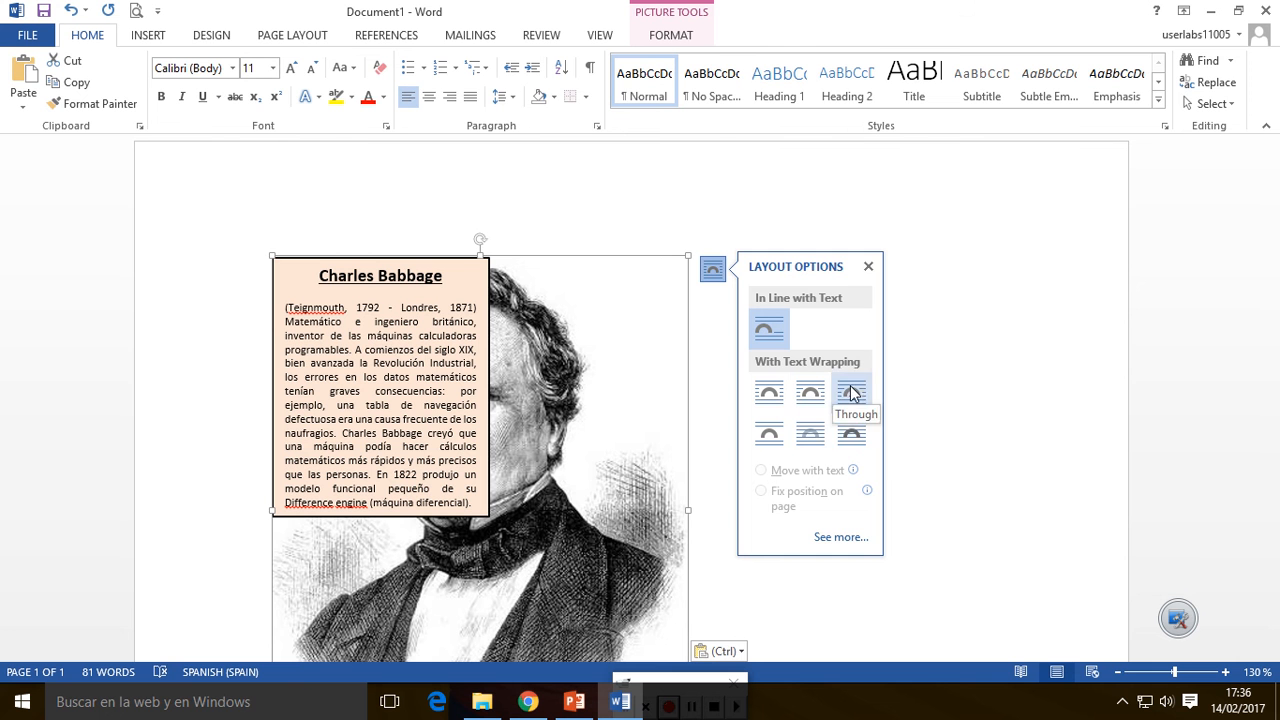
pyautogui.click(838, 442)
pyautogui.click(495, 312)
pyautogui.moveTo(495, 312); pyautogui.dragTo(738, 308)
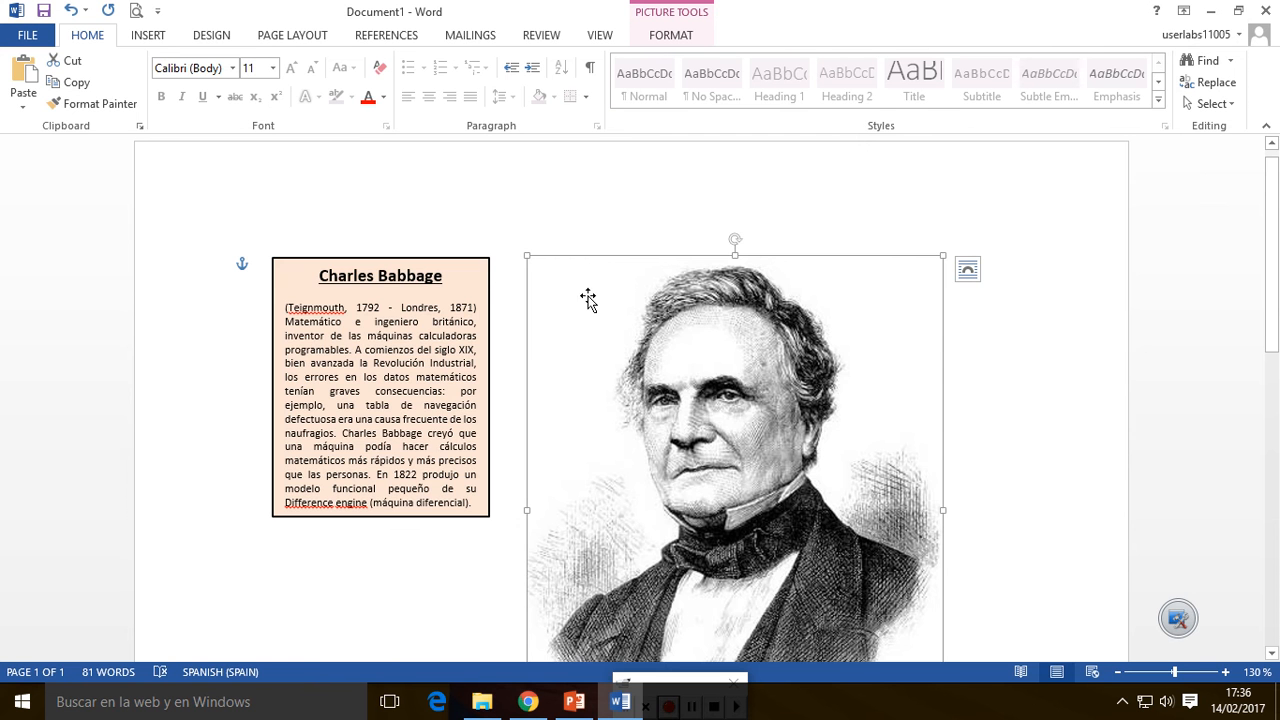
pyautogui.hotkey('ctrl', 'z')
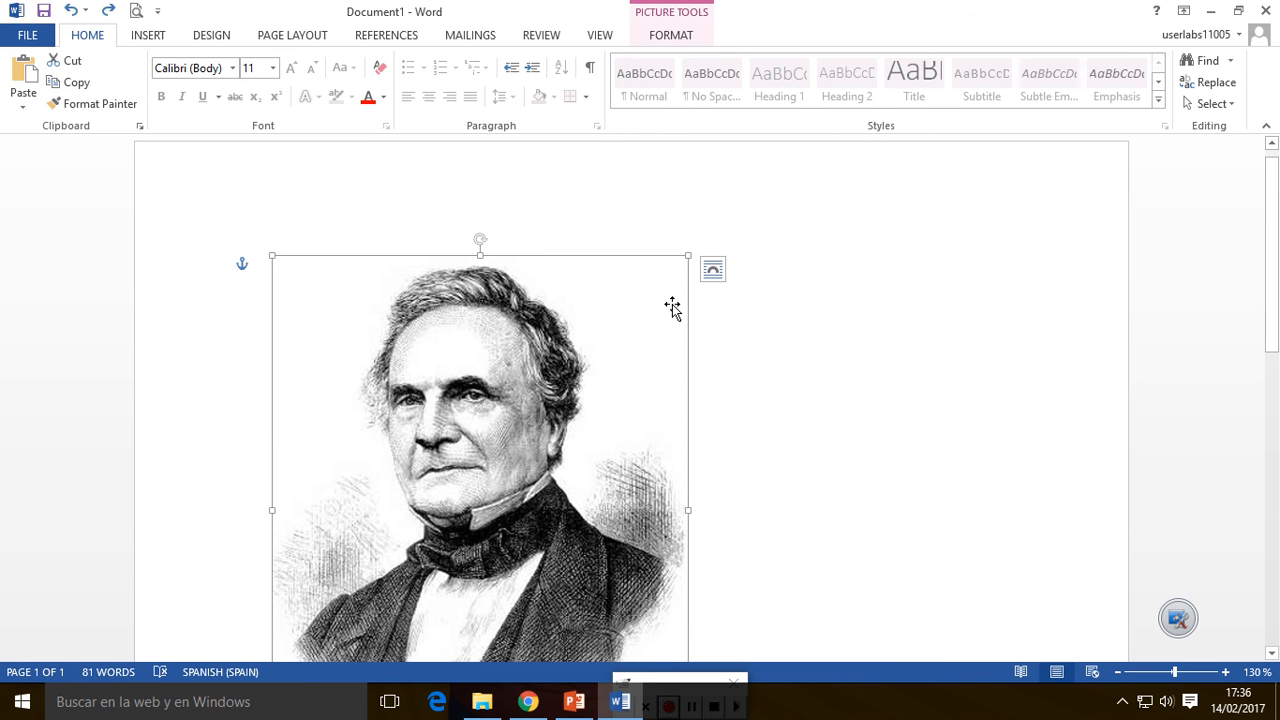
# Set the portrait's text wrapping to In Front of Text, place it to the right of the biography text box and deselect it
pyautogui.click(710, 271)
pyautogui.click(672, 38)
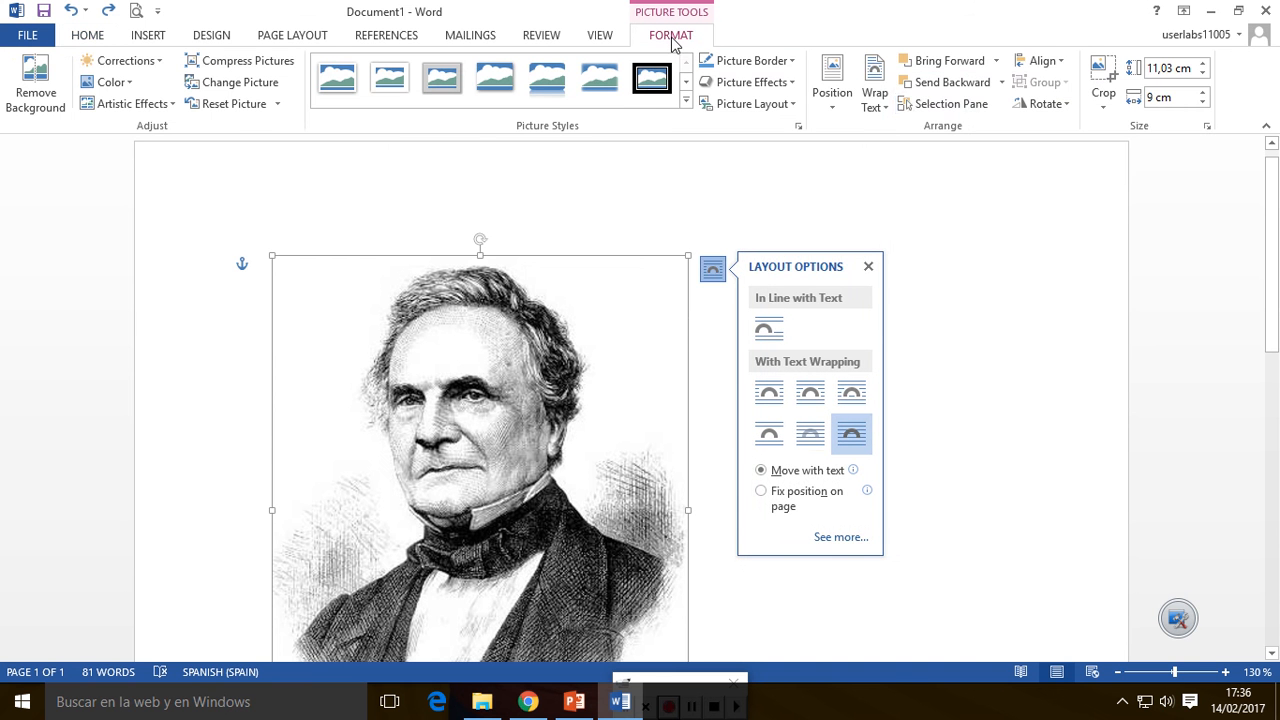
pyautogui.click(884, 113)
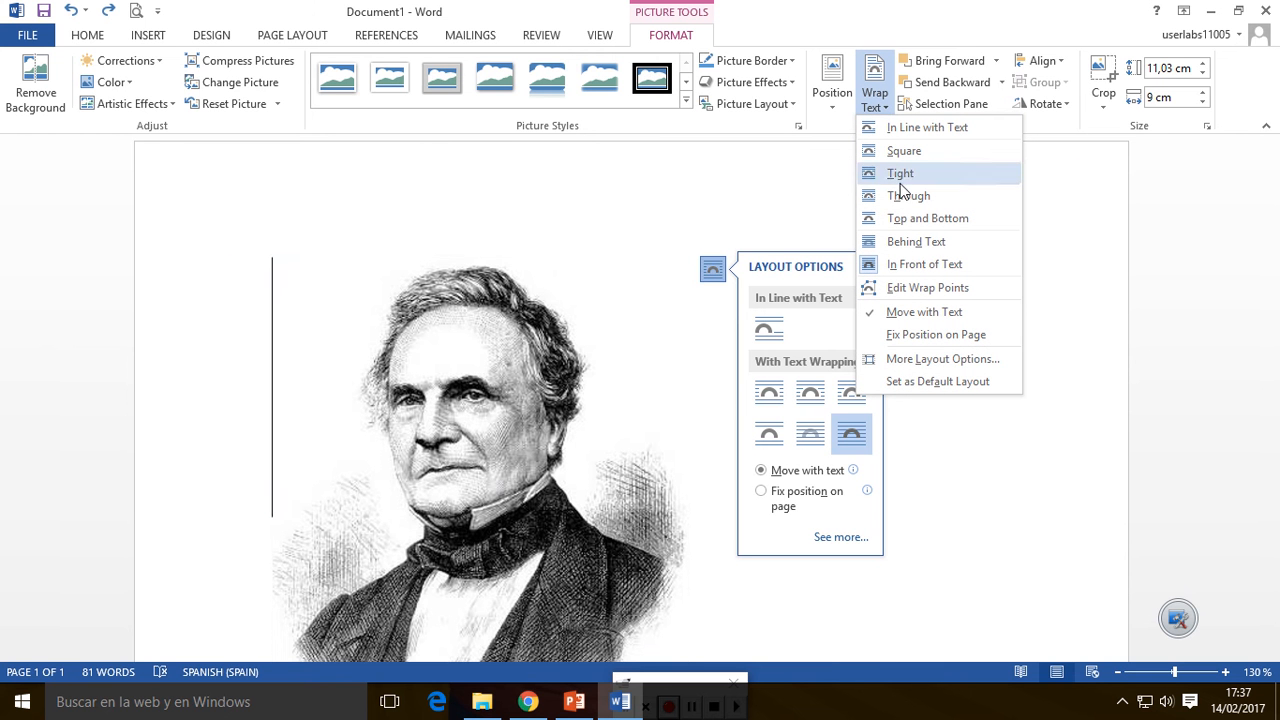
pyautogui.click(910, 268)
pyautogui.moveTo(528, 320); pyautogui.dragTo(776, 321)
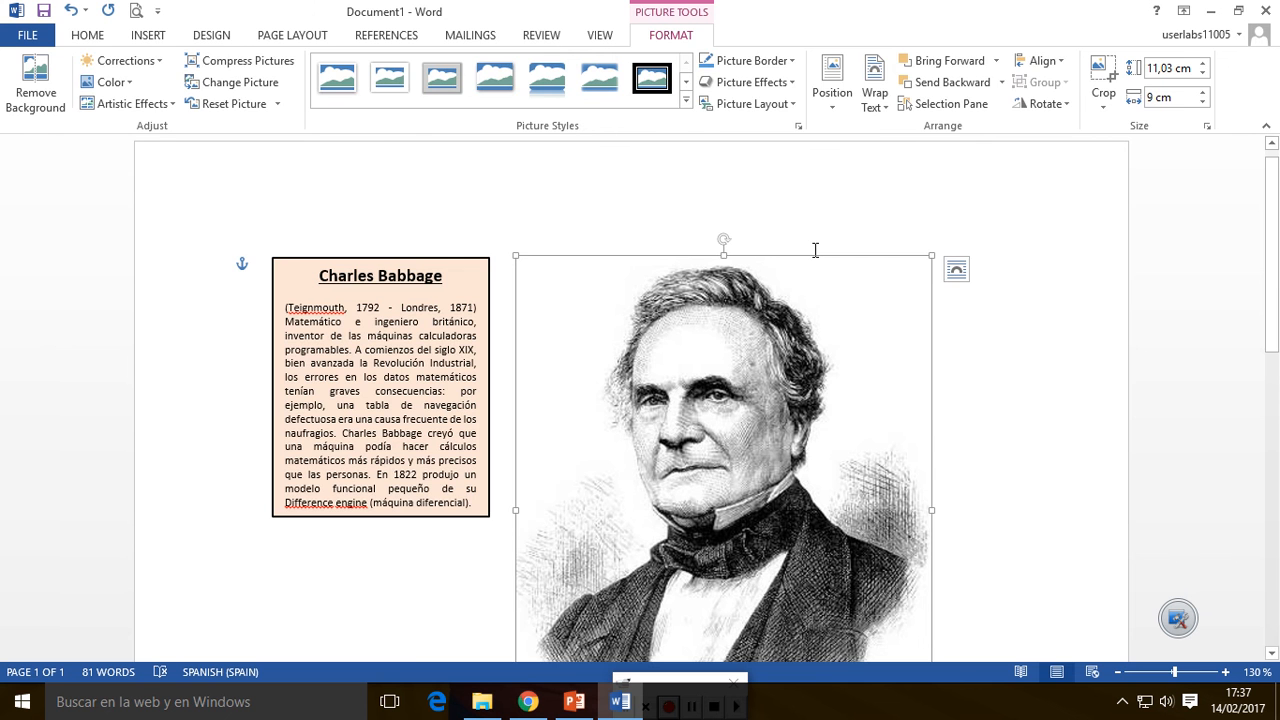
pyautogui.click(852, 216)
pyautogui.scroll(-1, 852, 216)
pyautogui.scroll(2, 852, 216)
pyautogui.scroll(-2, 852, 216)
pyautogui.scroll(1, 852, 216)
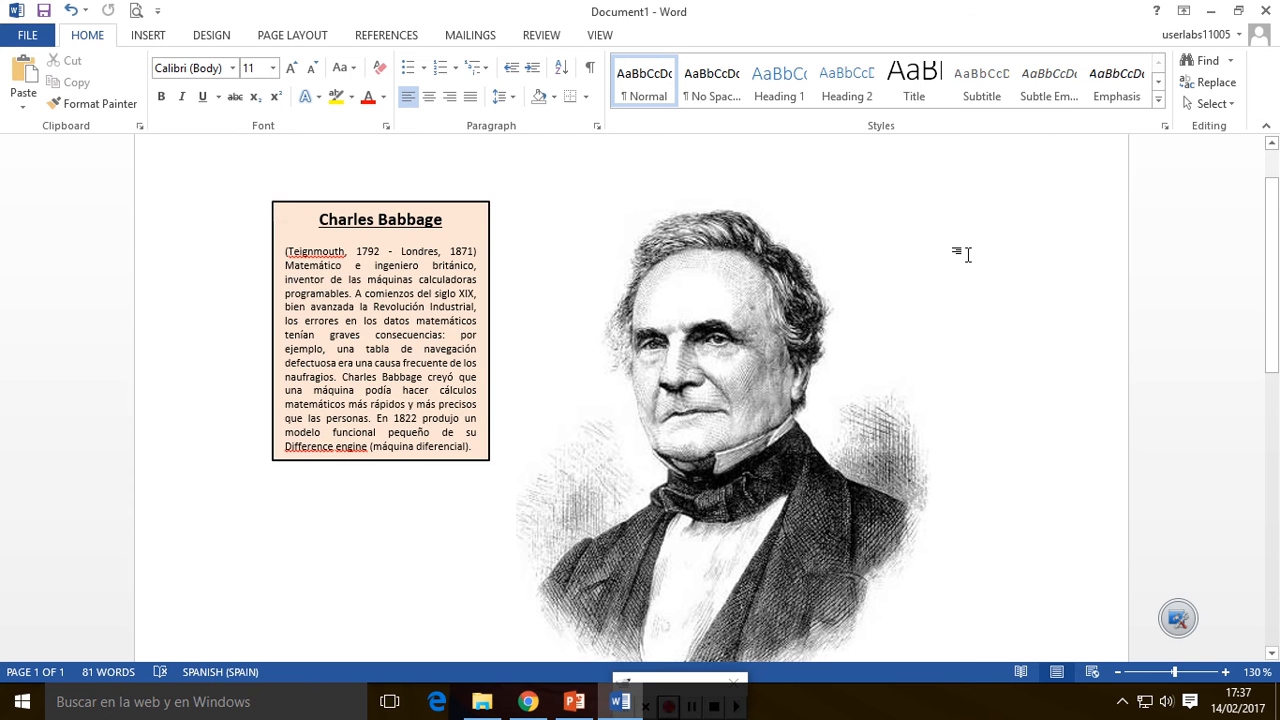
# Give the portrait a Black, Text 1 border with a weight of 6 pt
pyautogui.click(779, 294)
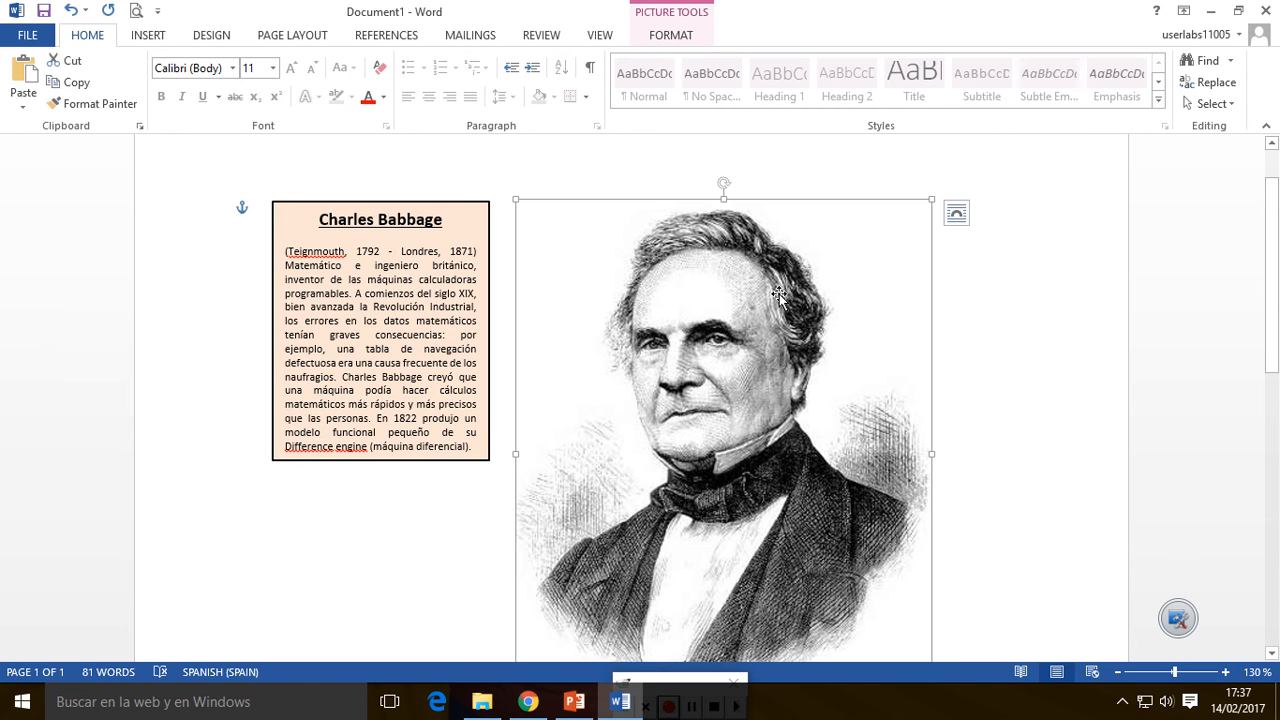
pyautogui.click(669, 38)
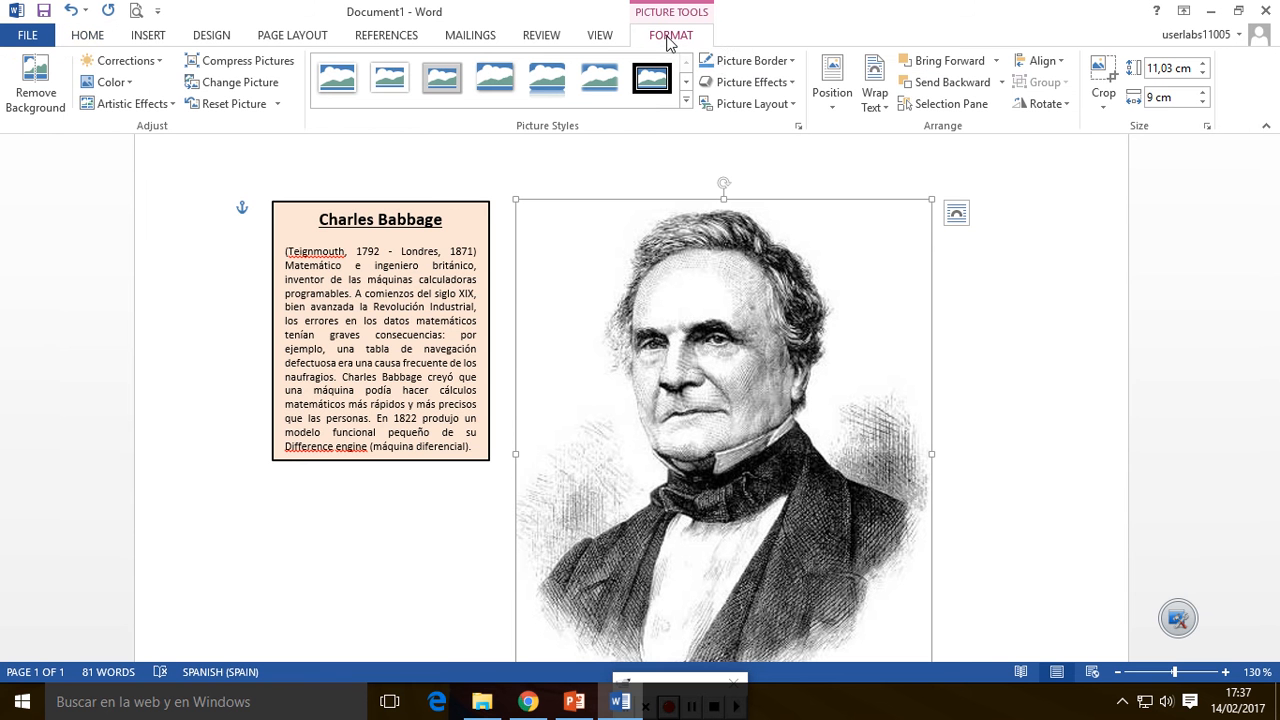
pyautogui.click(780, 66)
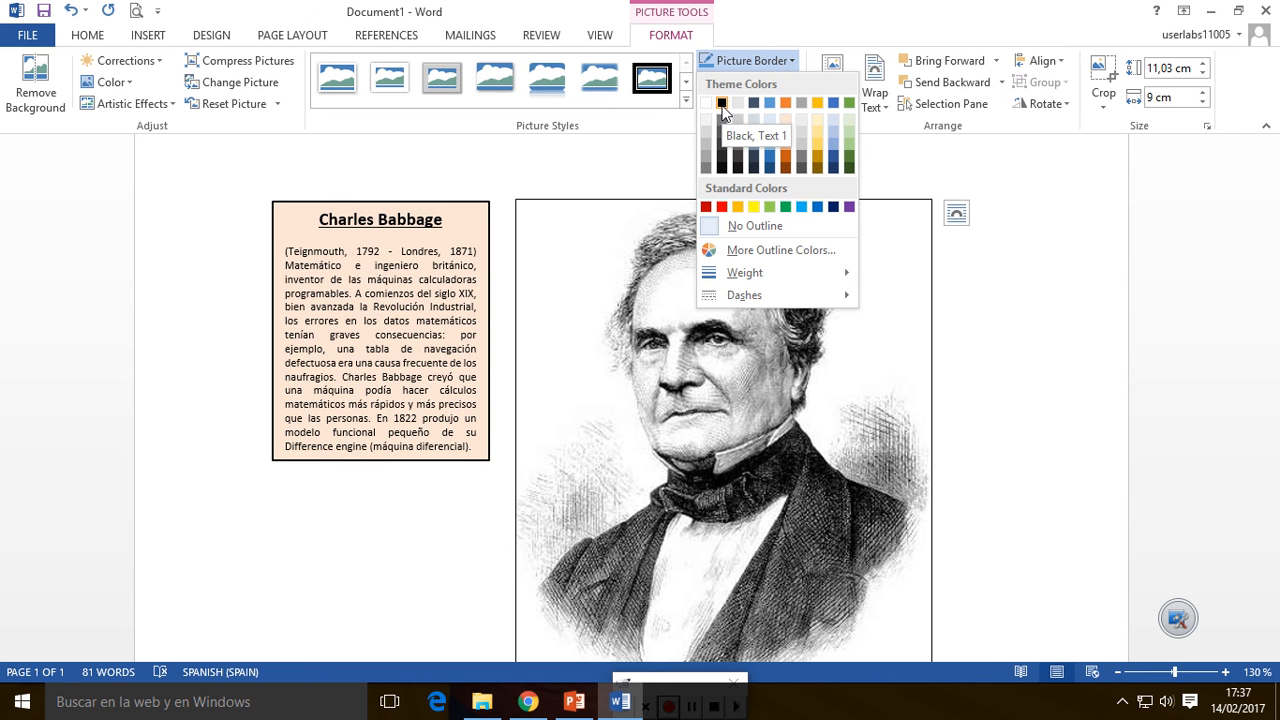
pyautogui.click(722, 105)
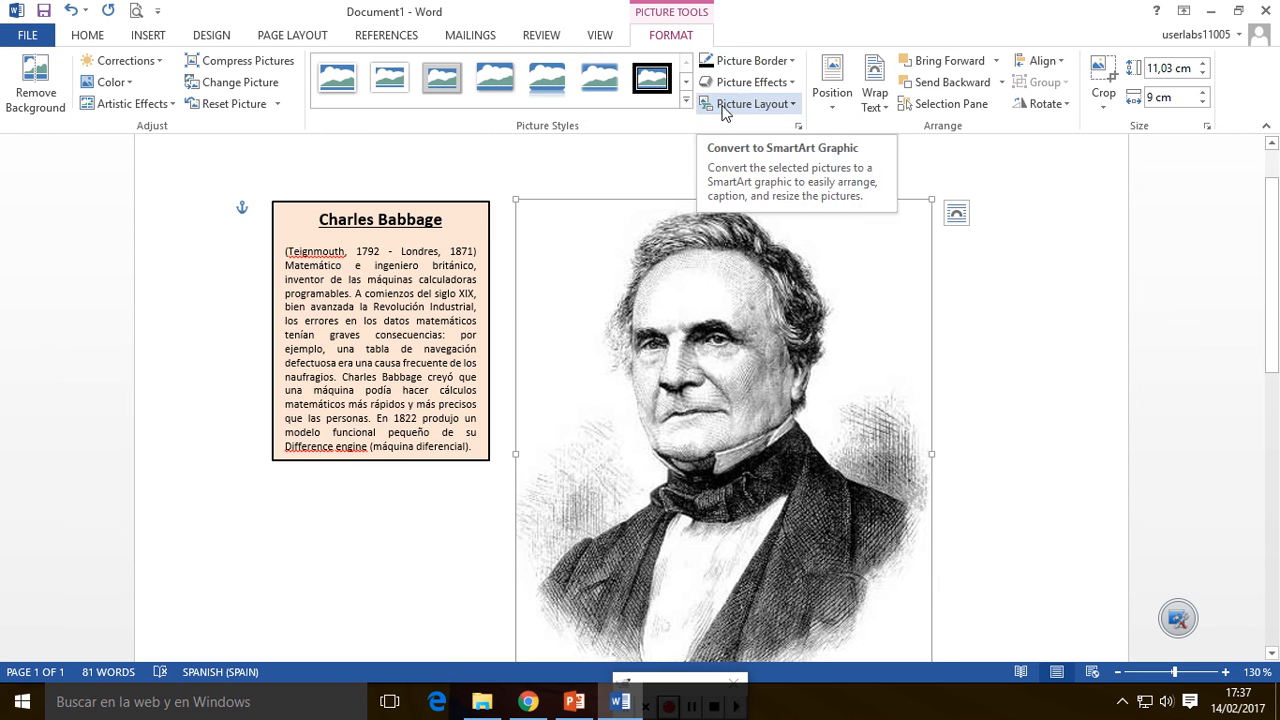
pyautogui.click(771, 61)
pyautogui.moveTo(771, 275)
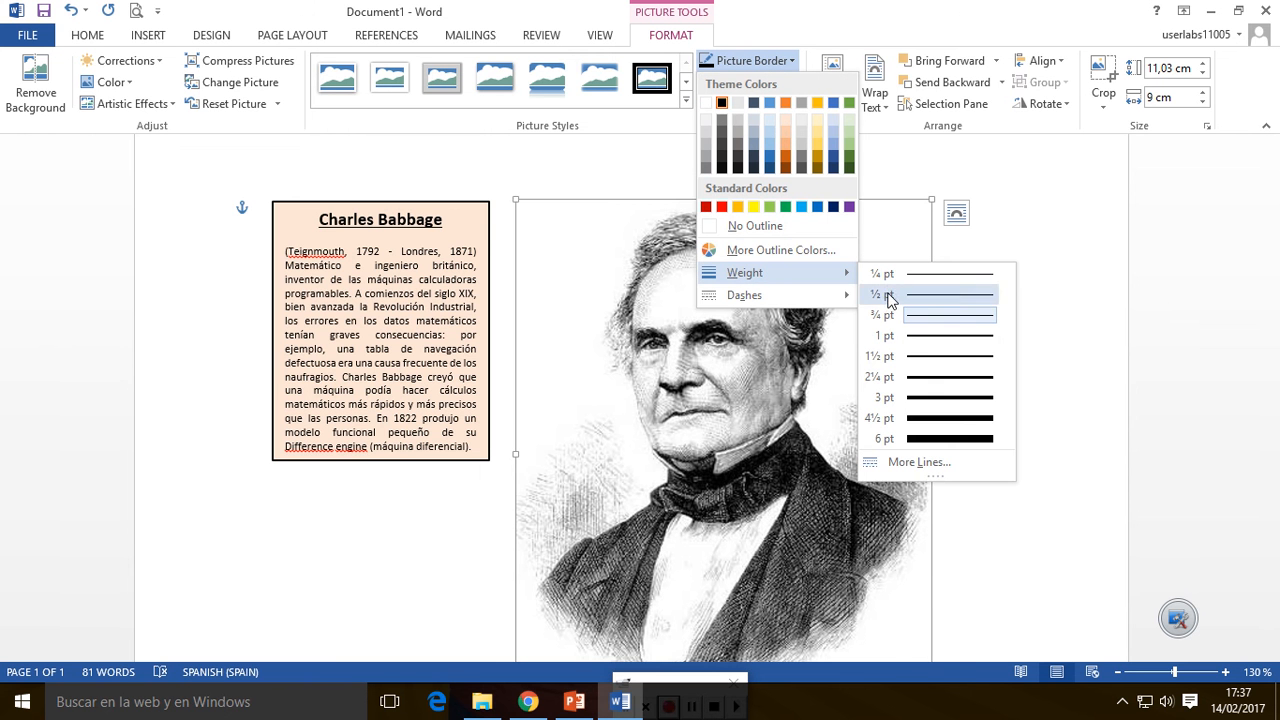
pyautogui.click(916, 438)
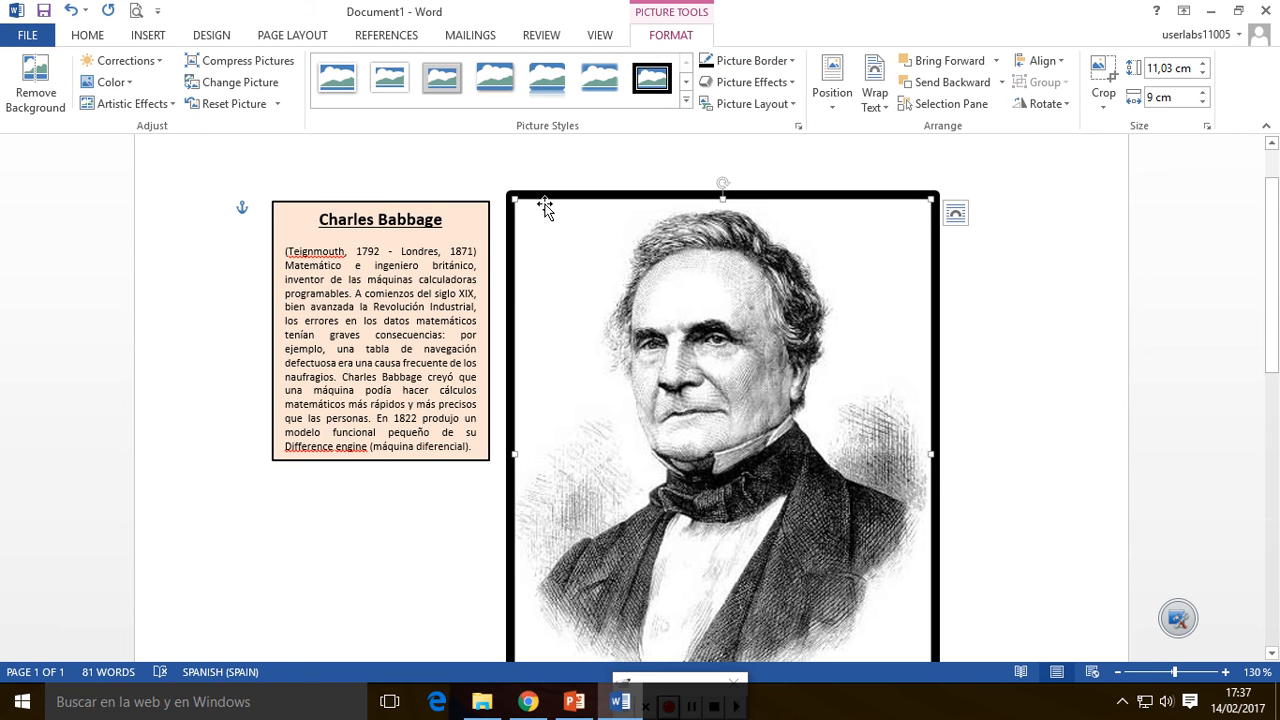
pyautogui.click(425, 204)
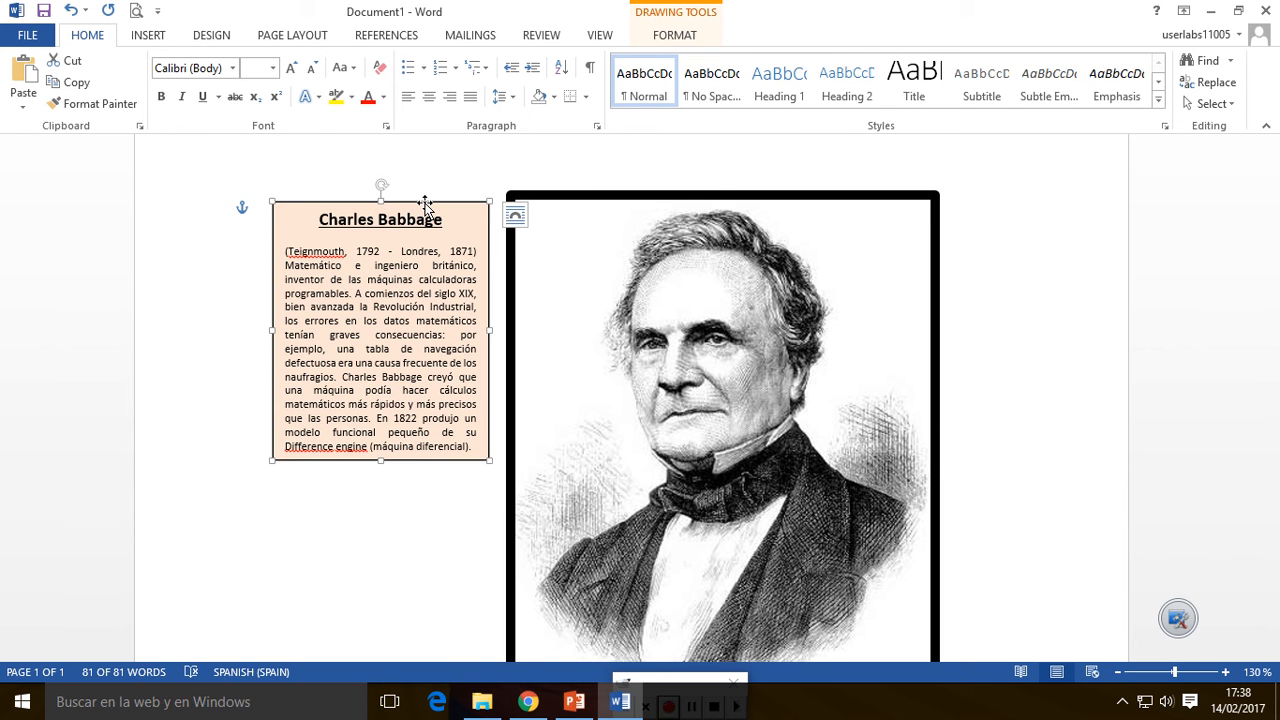
pyautogui.click(586, 193)
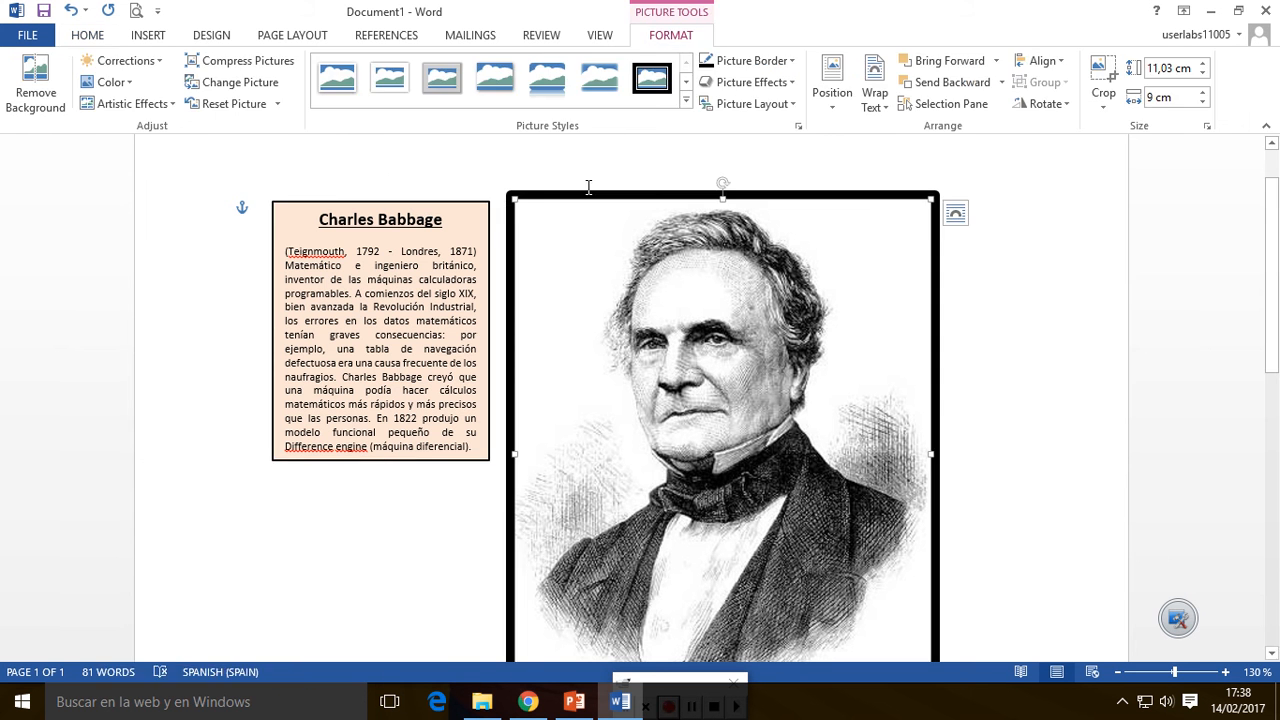
# Check the biography text box's height and set the portrait's height to 5,7 cm
pyautogui.click(397, 213)
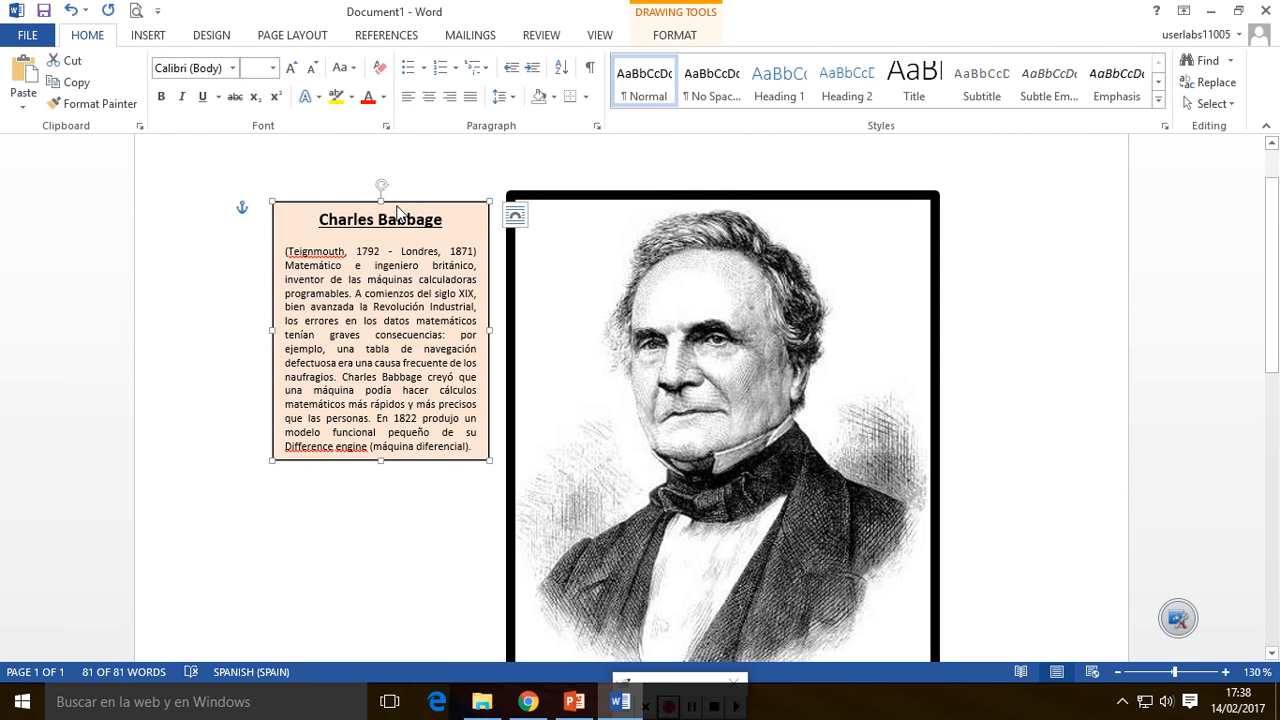
pyautogui.click(678, 40)
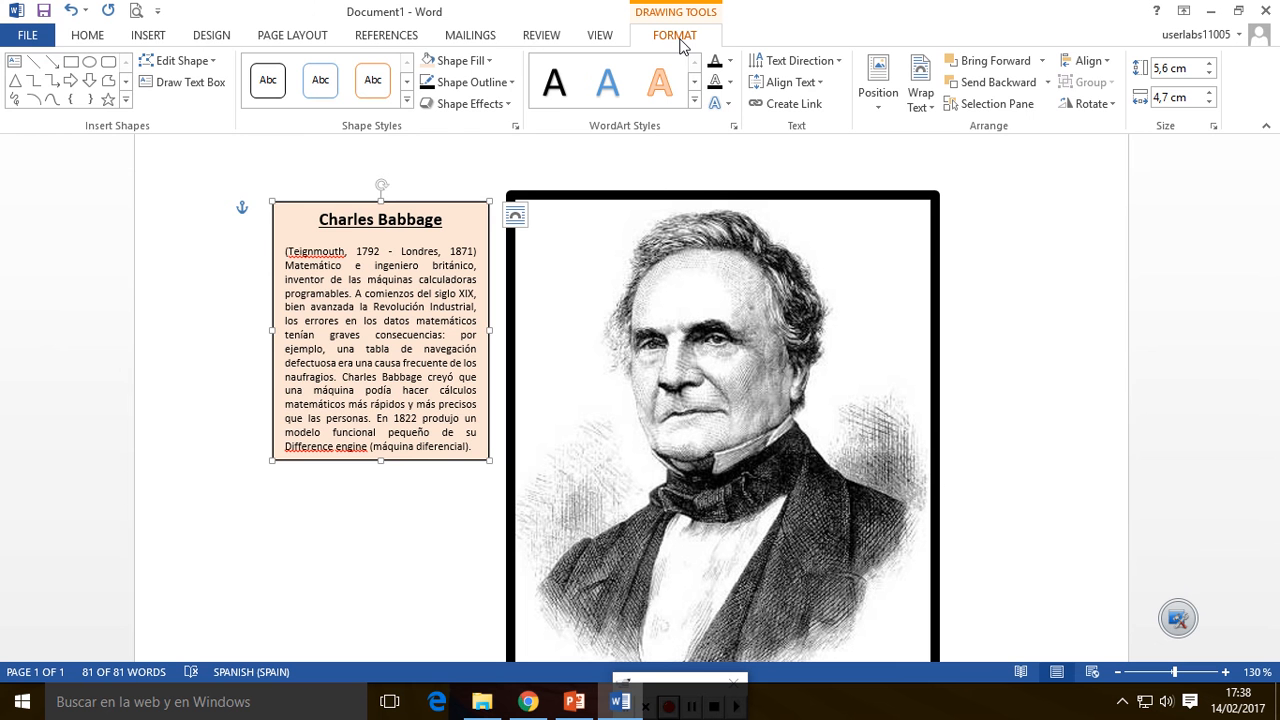
pyautogui.click(729, 205)
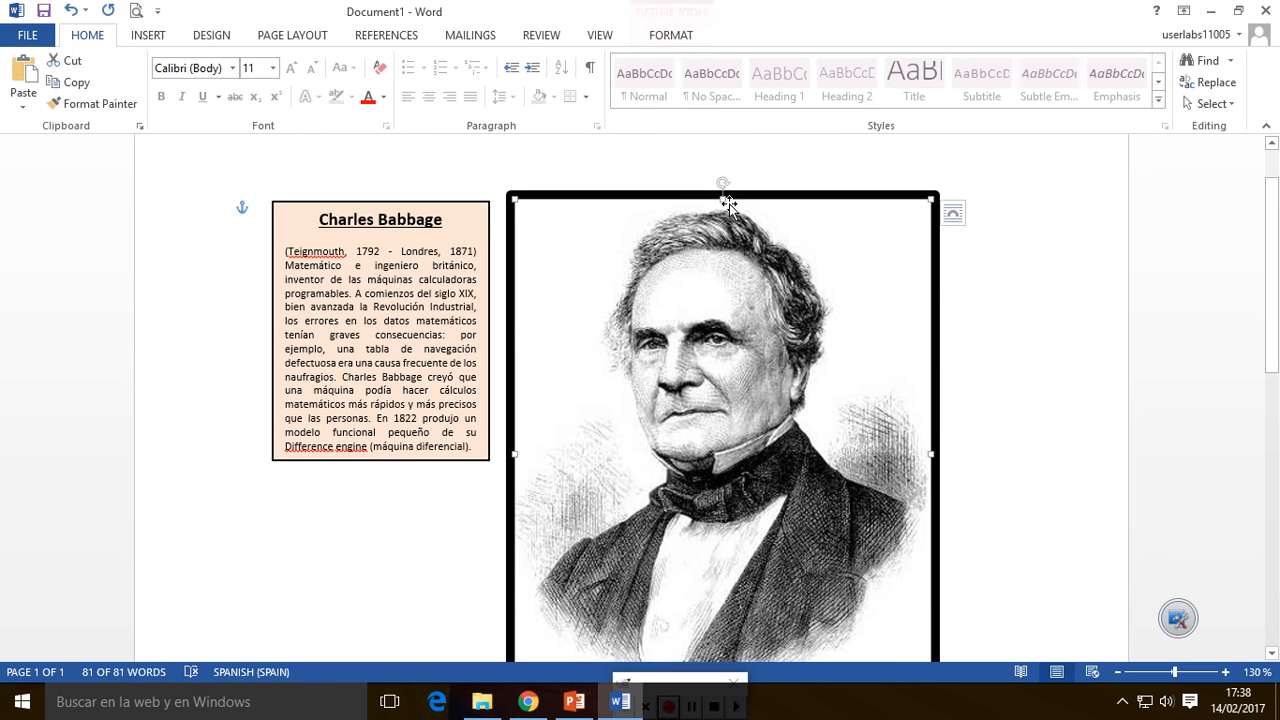
pyautogui.click(672, 35)
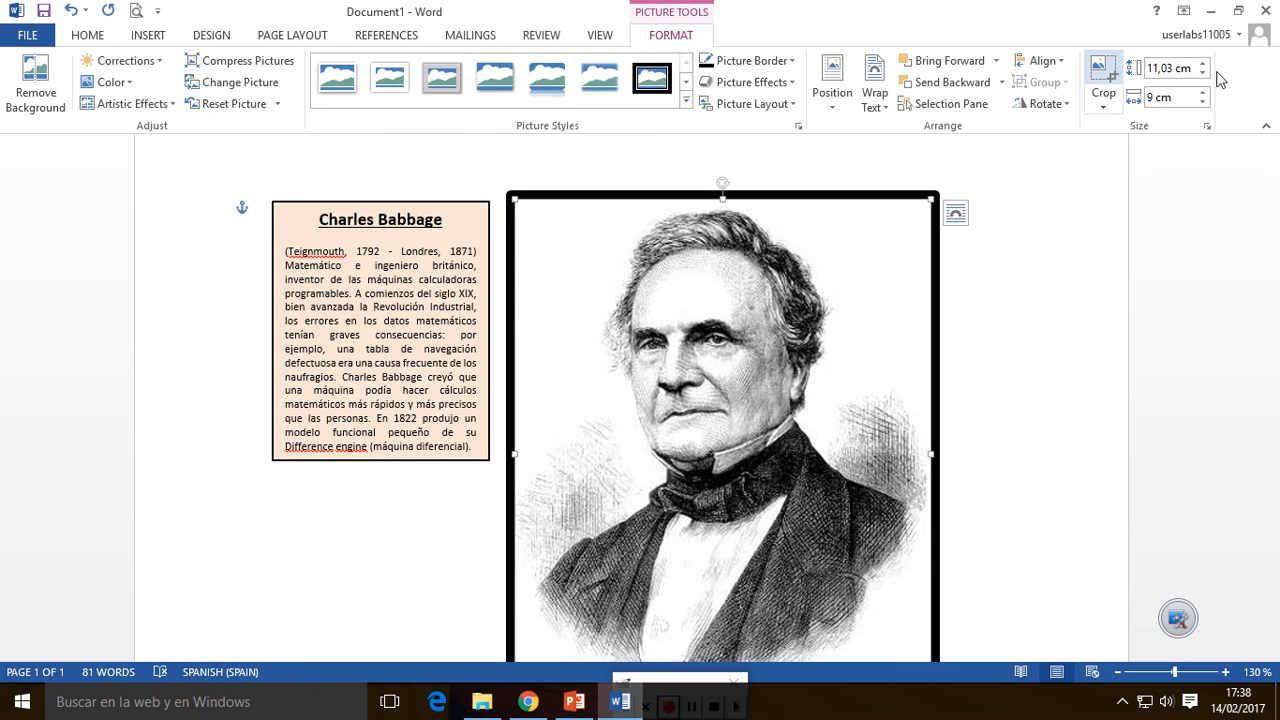
pyautogui.click(1180, 67)
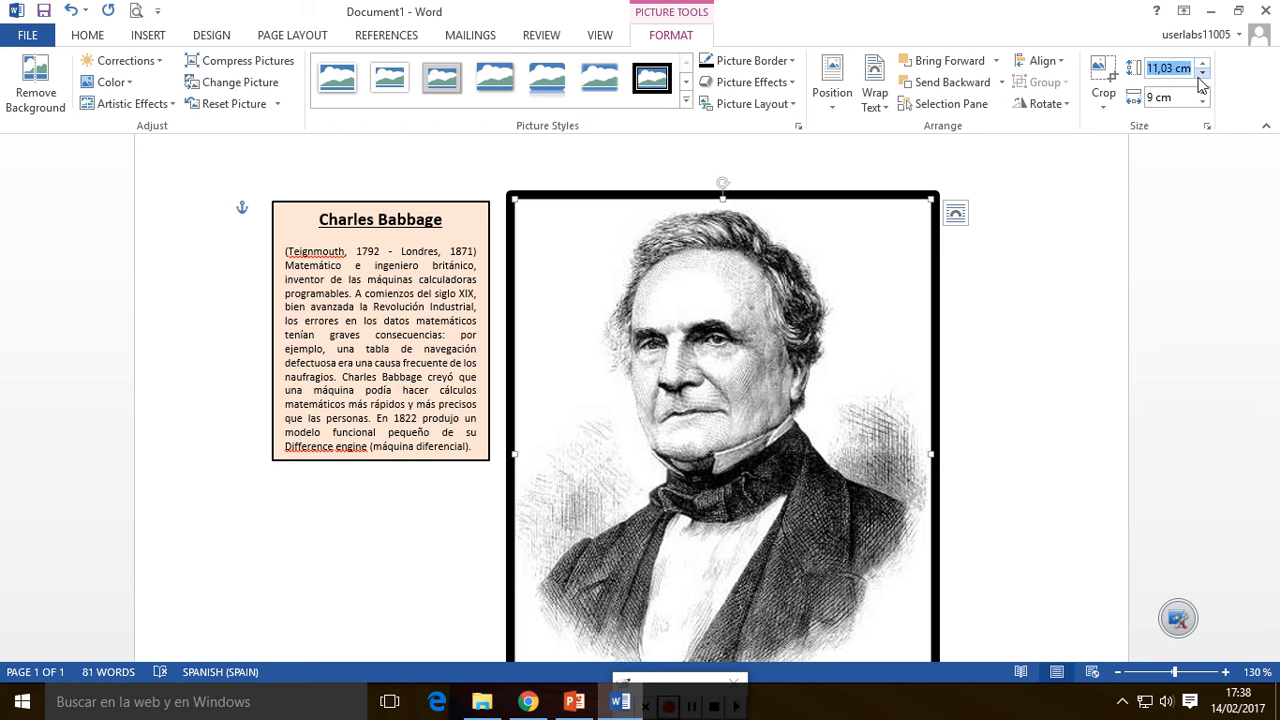
pyautogui.write('5,7')
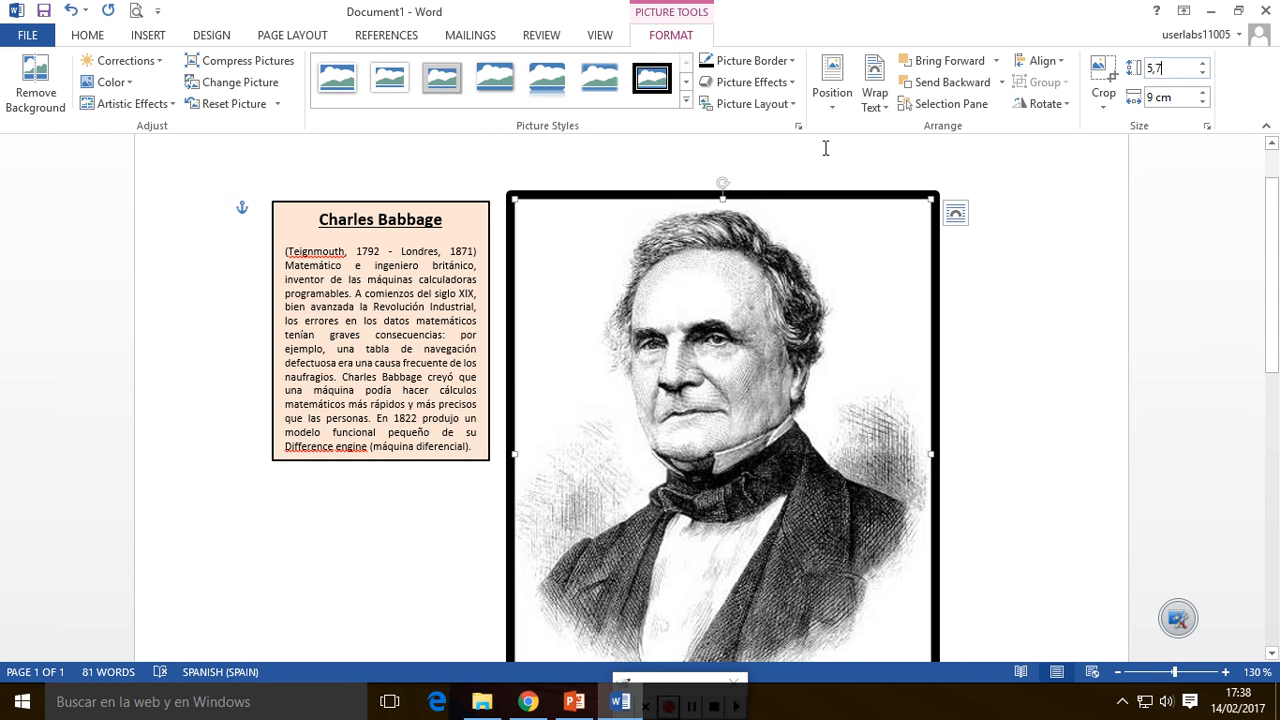
pyautogui.click(403, 211)
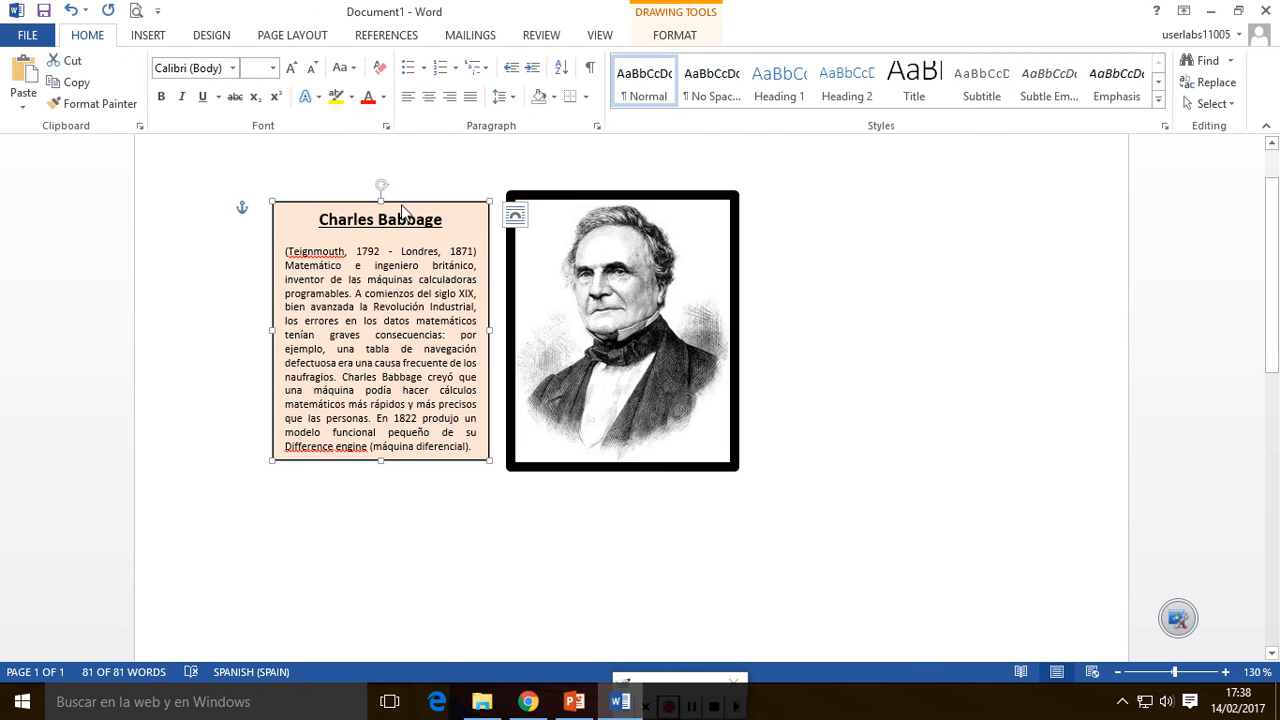
# Check the biography text box's width and set the portrait's width to 4,8 cm
pyautogui.click(672, 36)
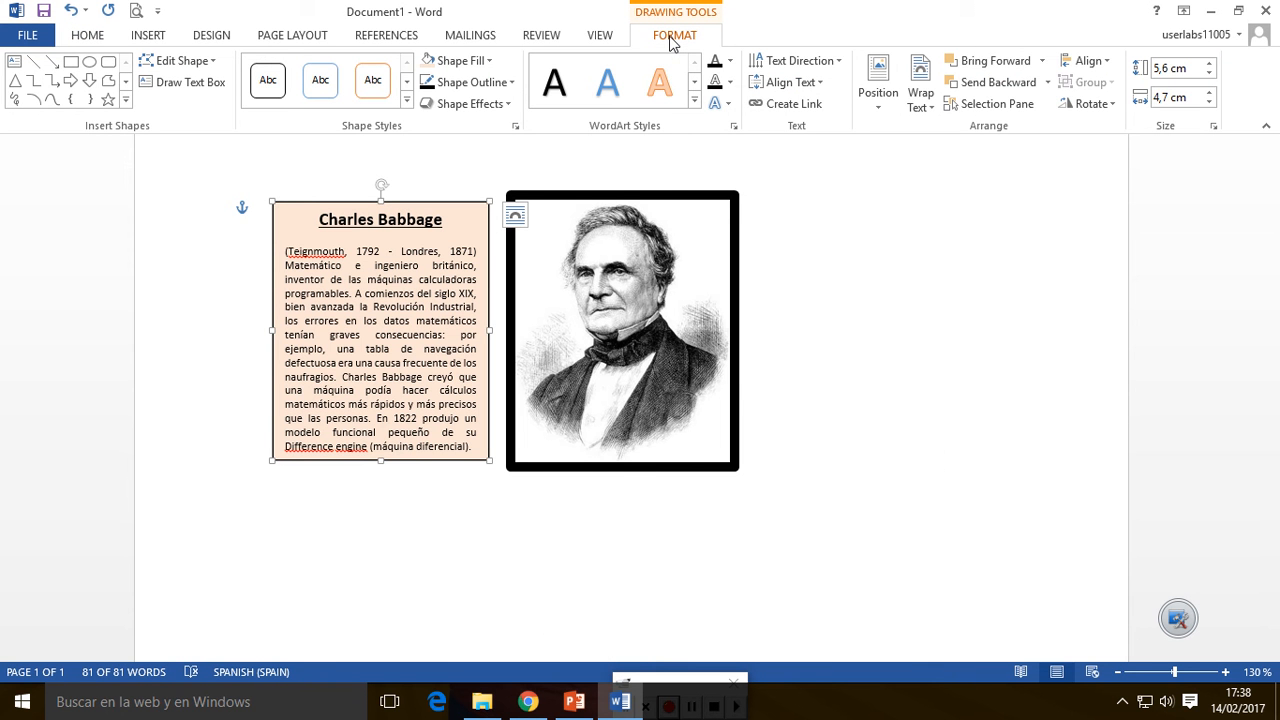
pyautogui.click(646, 226)
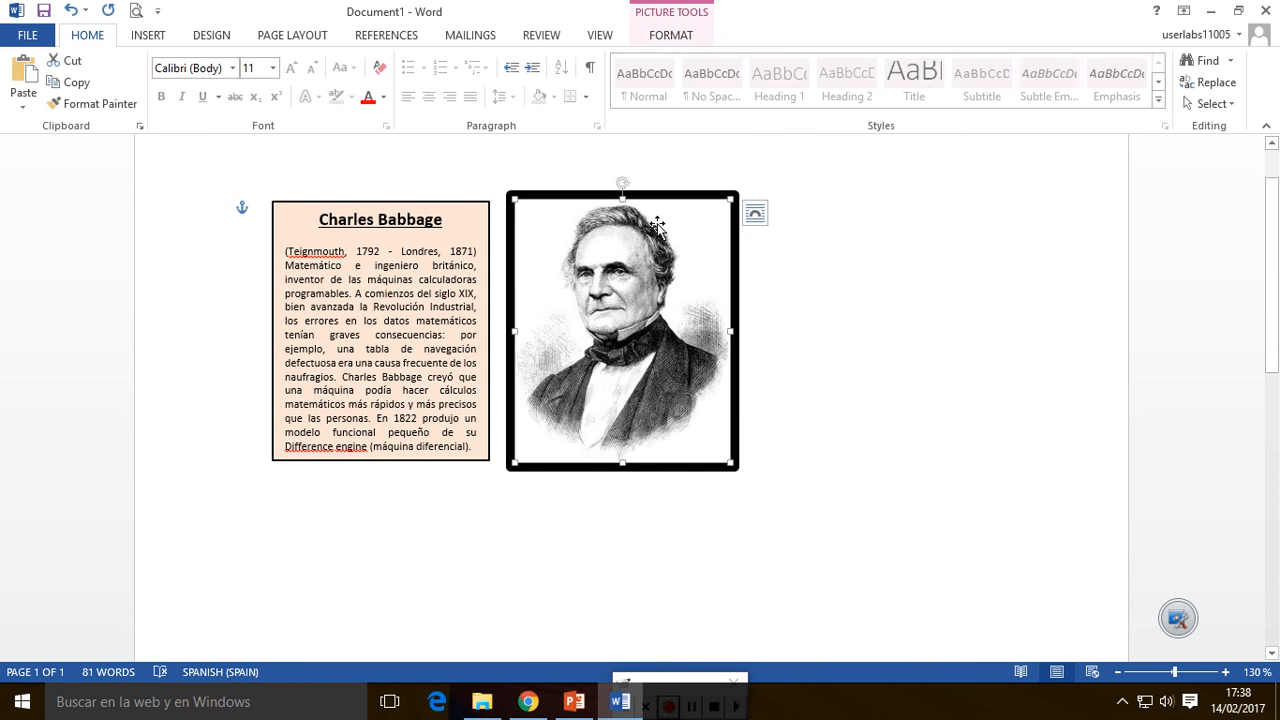
pyautogui.click(688, 38)
pyautogui.click(1181, 101)
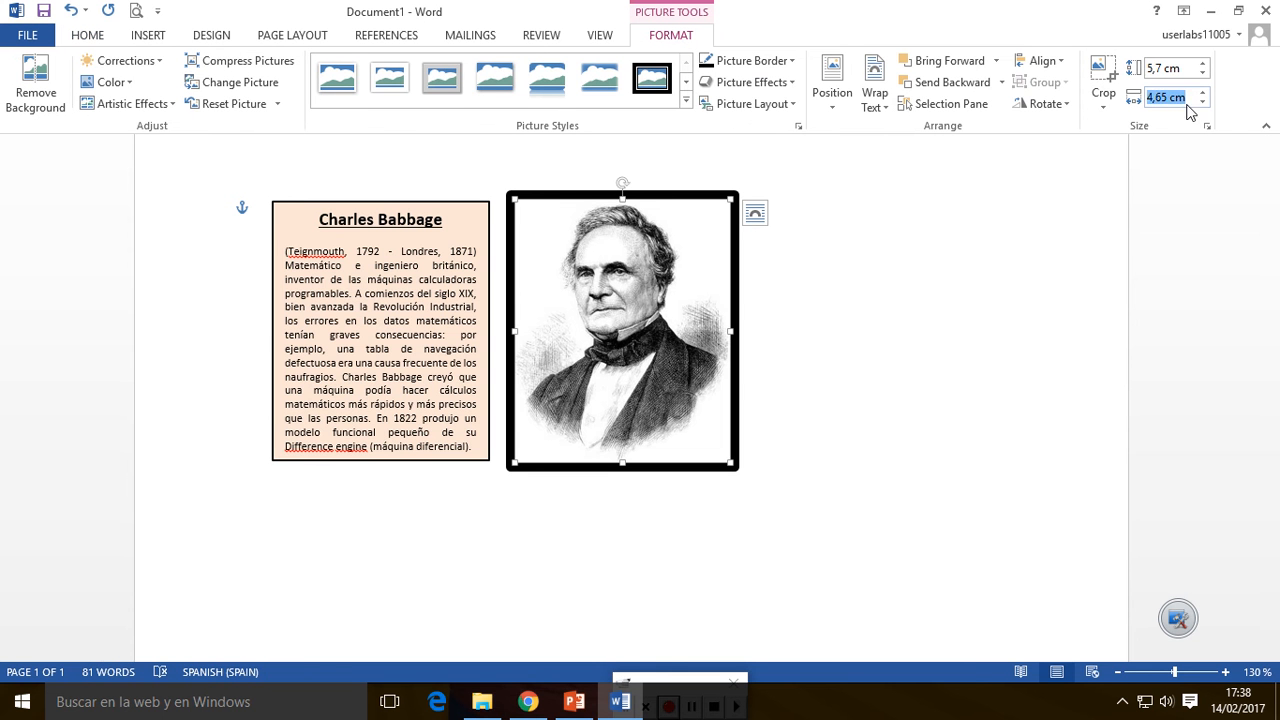
pyautogui.click(1188, 97)
pyautogui.press('BackSpace')
pyautogui.press('BackSpace')
pyautogui.press('BackSpace')
pyautogui.press('BackSpace')
pyautogui.press('BackSpace')
pyautogui.write('8')
pyautogui.press('Return')
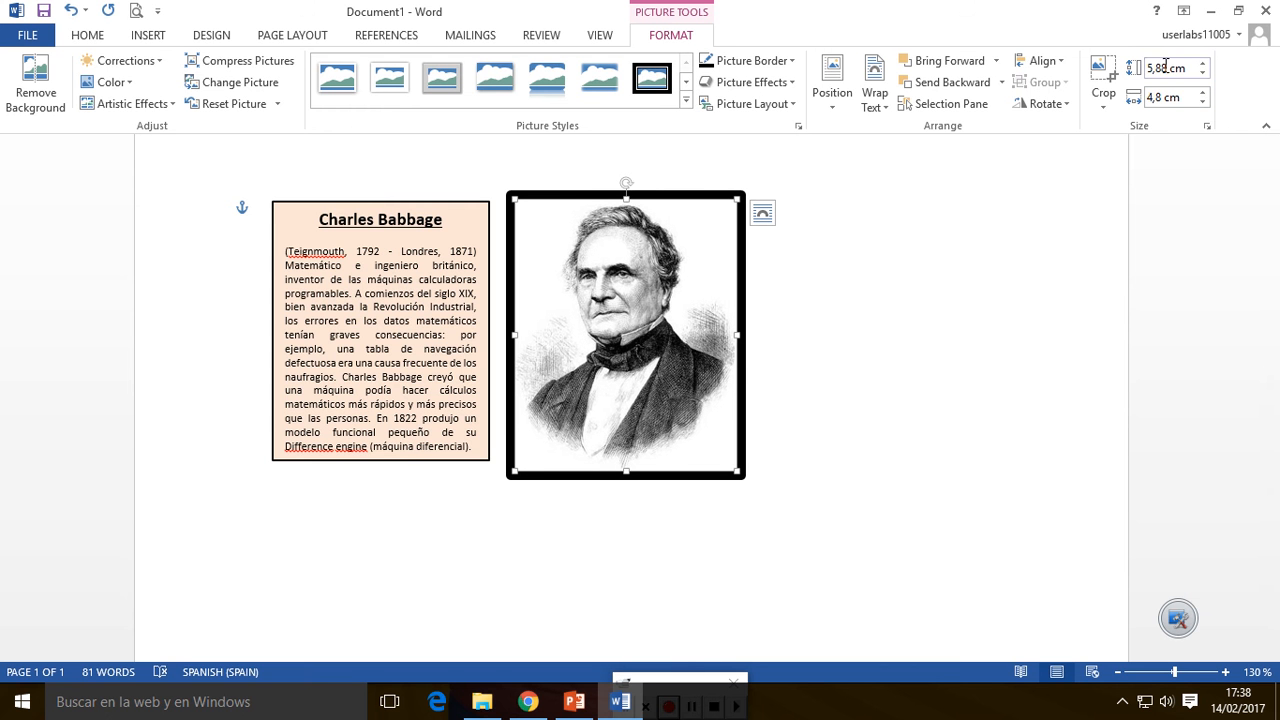
pyautogui.click(1165, 101)
pyautogui.press('Return')
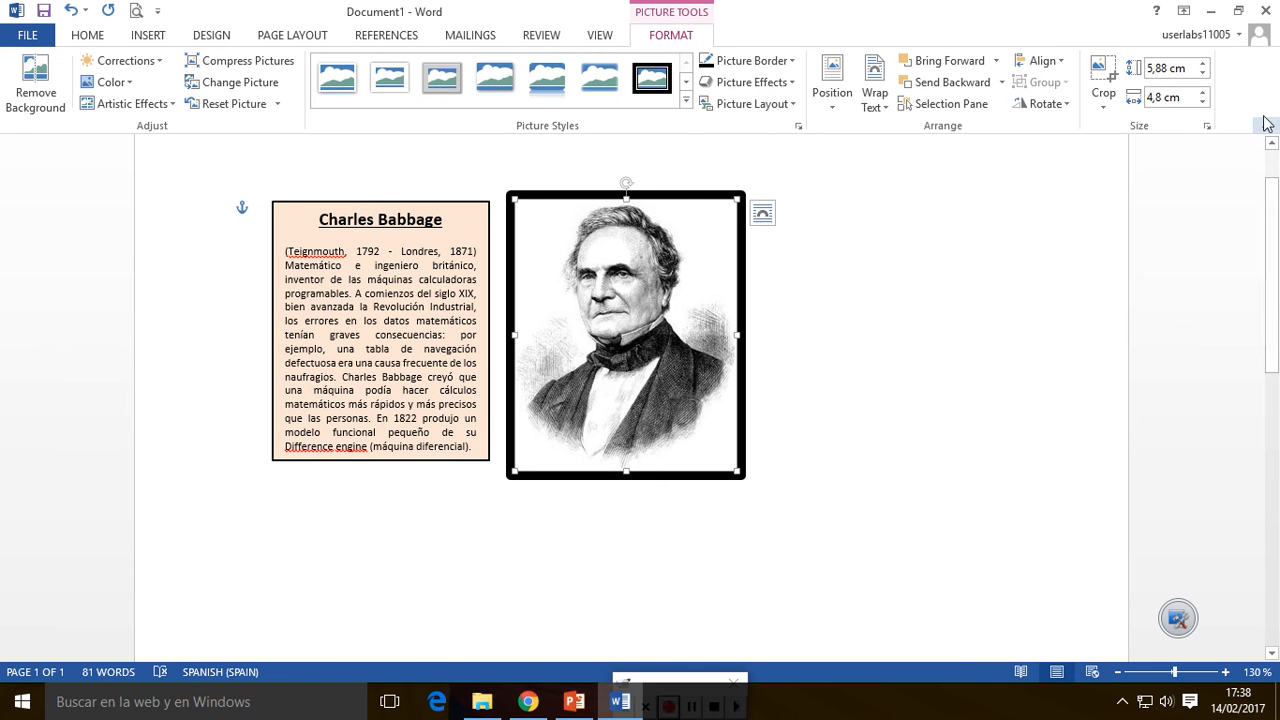
# Turn off Lock aspect ratio in the portrait's advanced size settings
pyautogui.click(1165, 68)
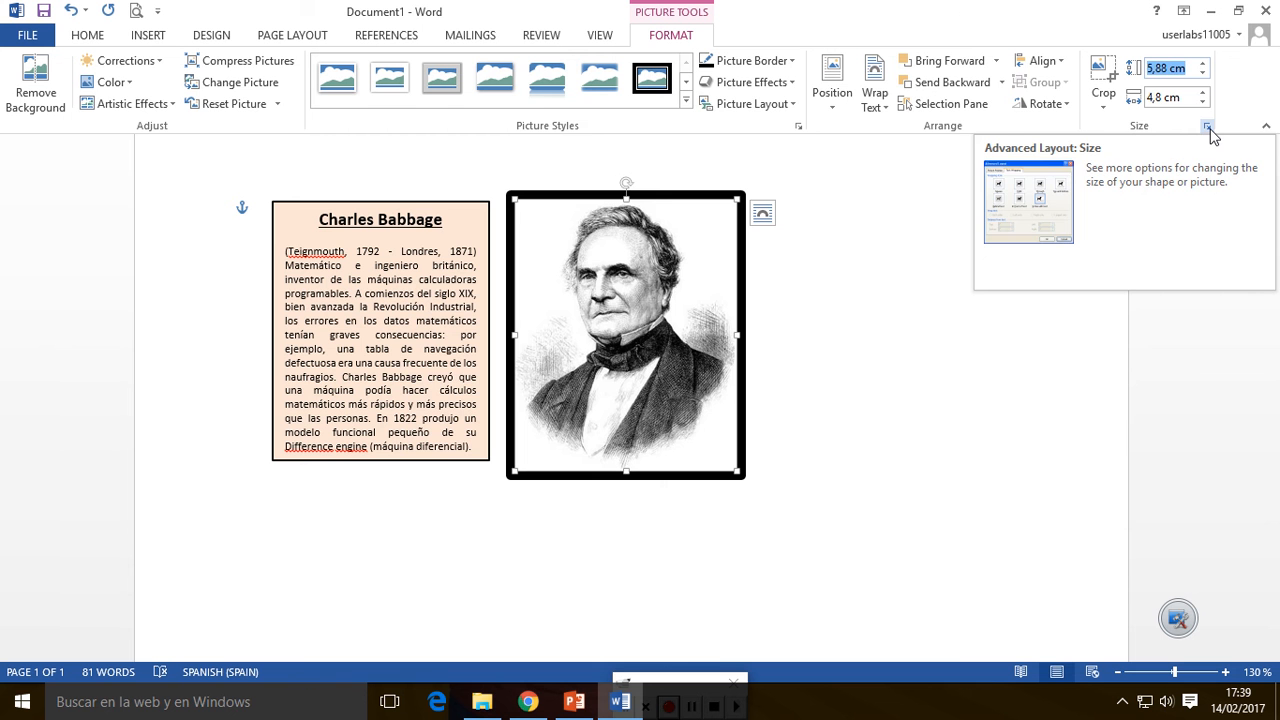
pyautogui.click(1209, 128)
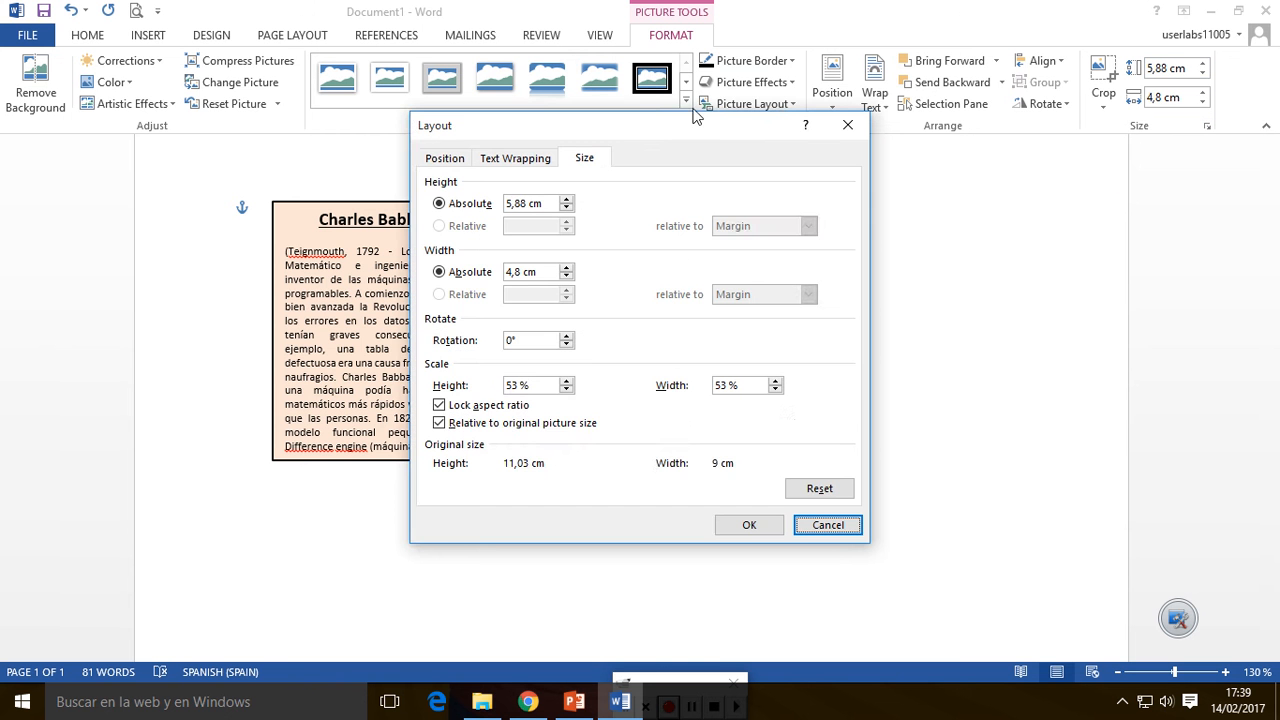
pyautogui.moveTo(660, 136); pyautogui.dragTo(858, 100)
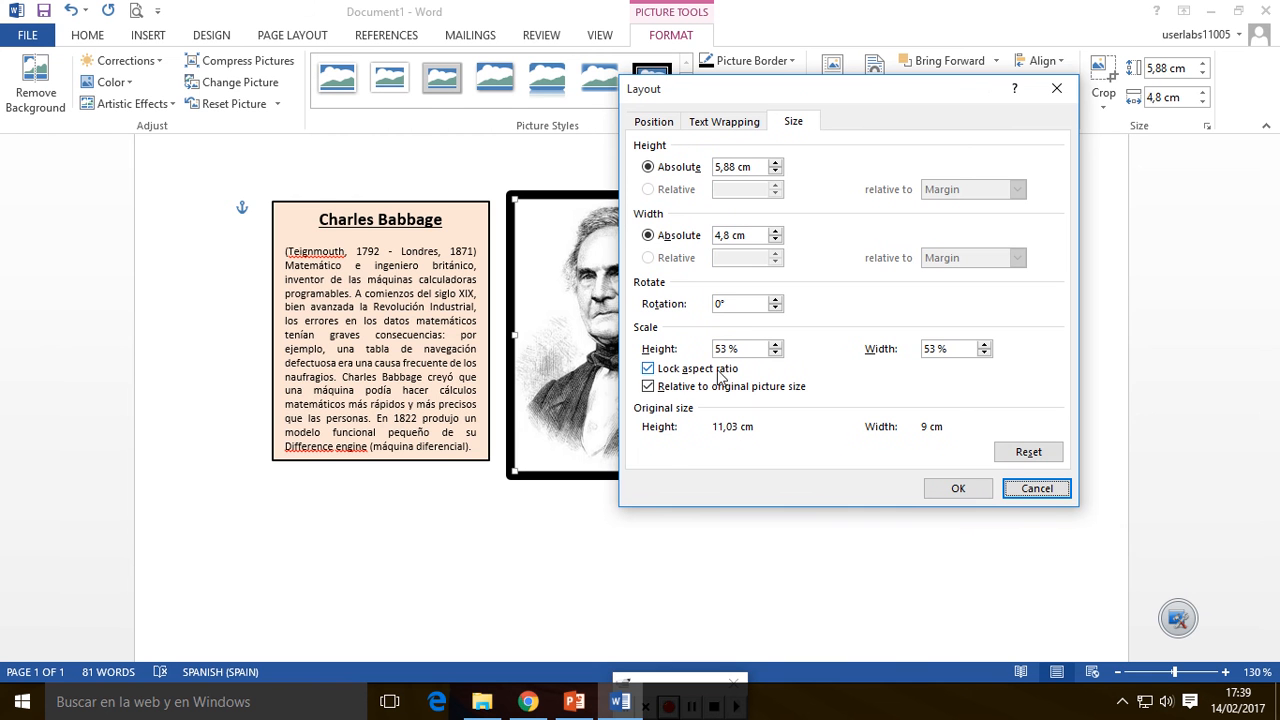
pyautogui.click(648, 369)
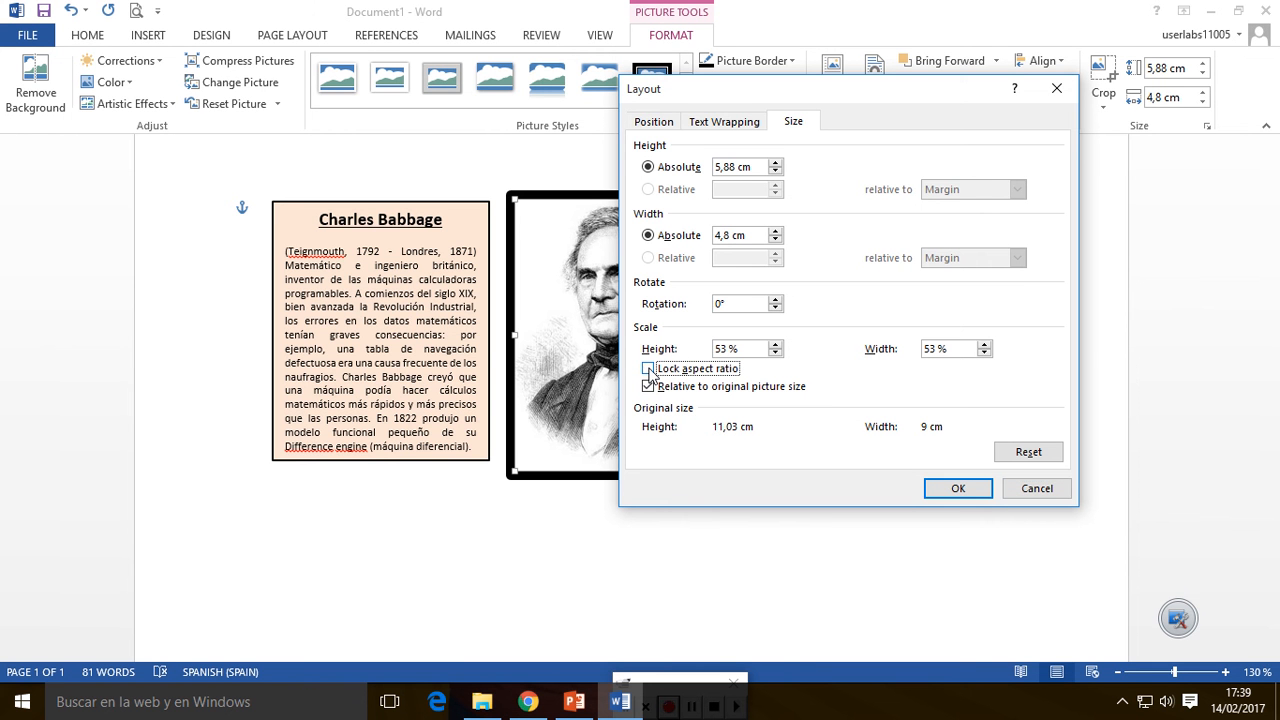
pyautogui.click(948, 489)
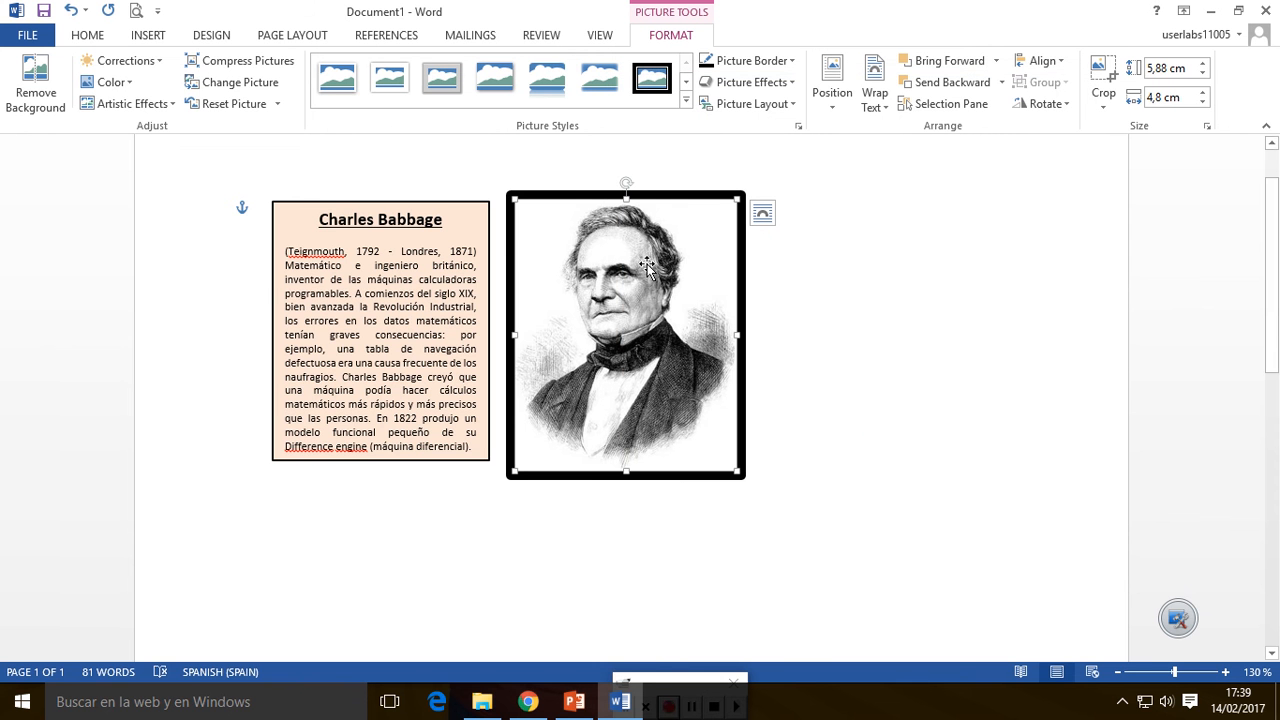
# Set the portrait's height to 5,7 cm independently of its width
pyautogui.click(1166, 72)
pyautogui.click(1168, 69)
pyautogui.press('BackSpace')
pyautogui.press('BackSpace')
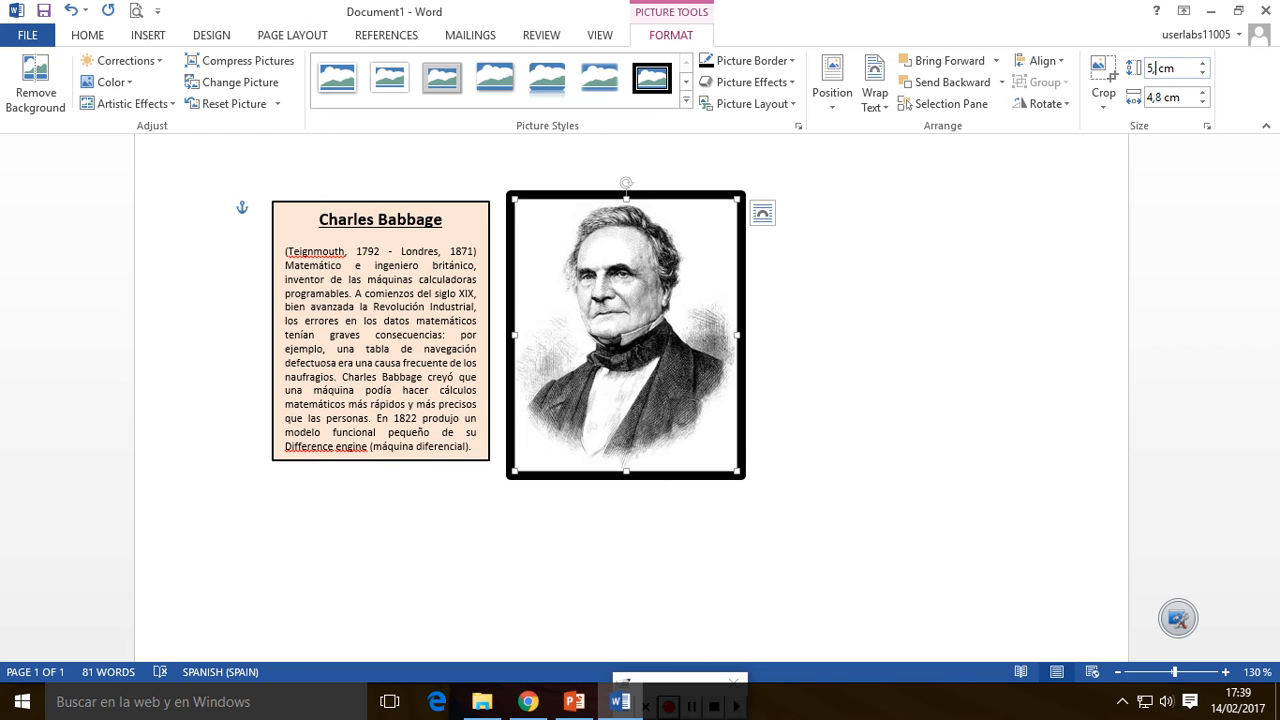
pyautogui.write('7')
pyautogui.press('Return')
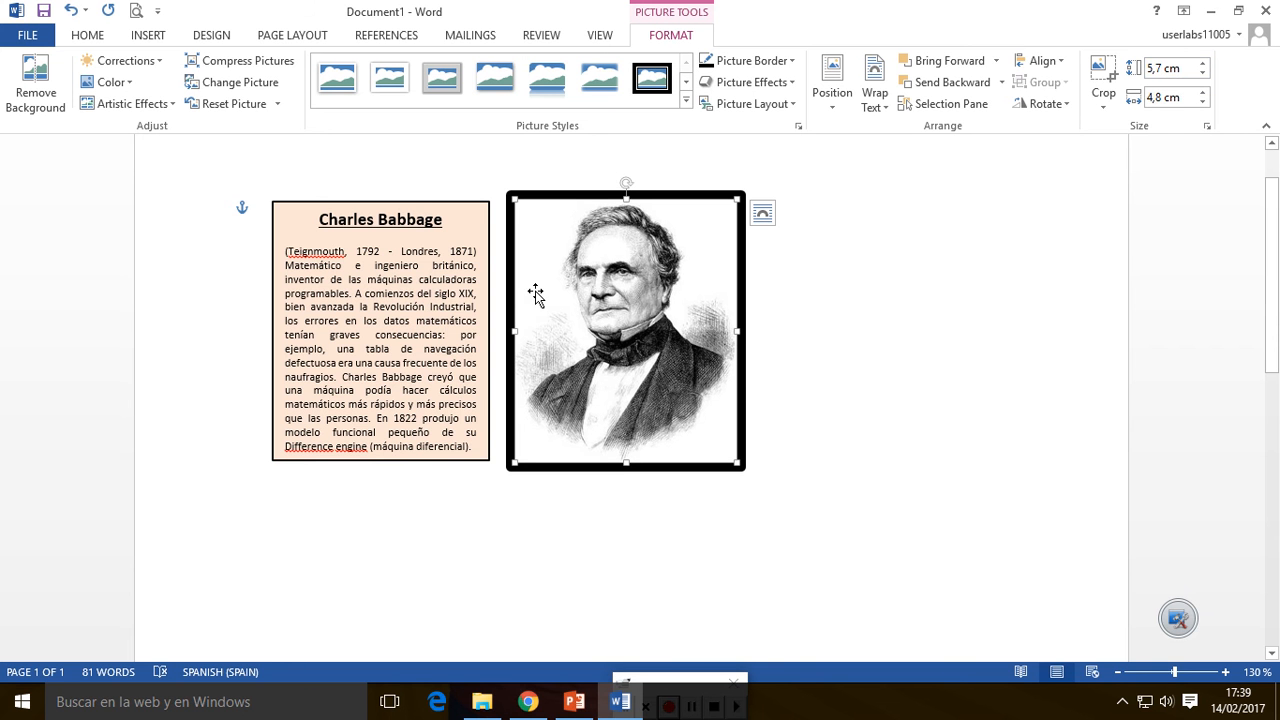
# Try a portrait width of 4,9 cm and set it back to 4,8 cm
pyautogui.press('Tab')
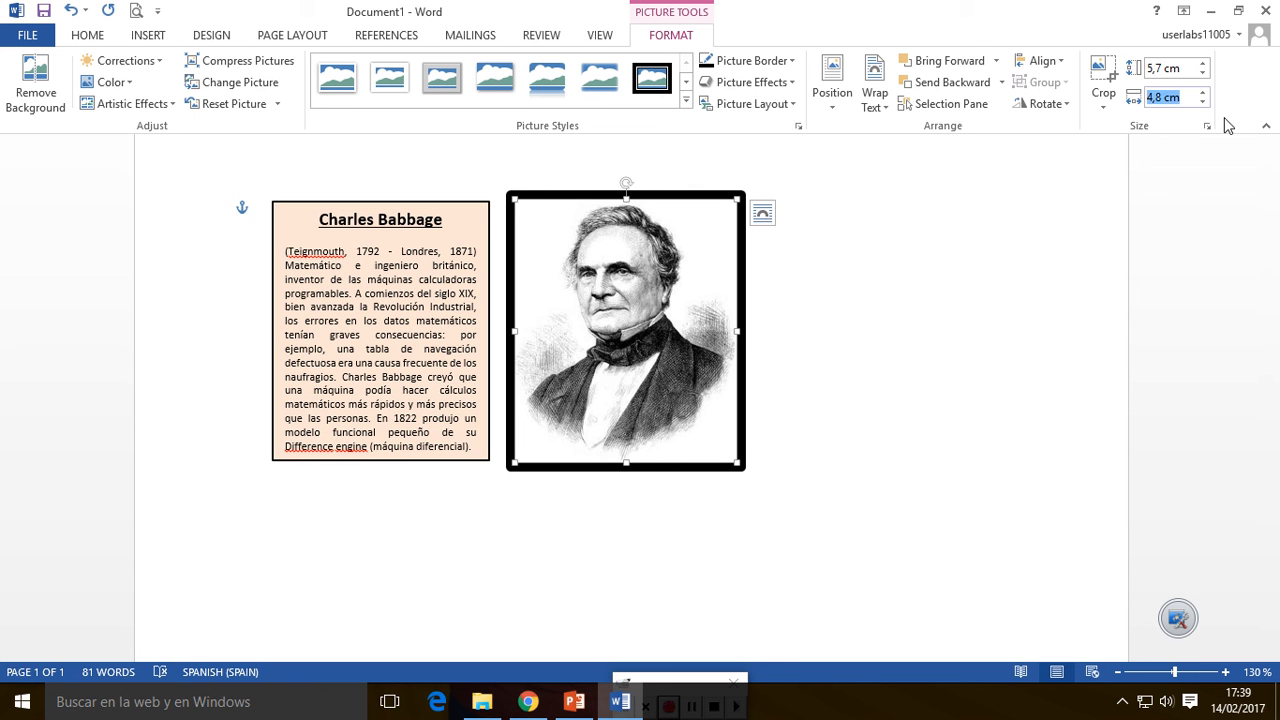
pyautogui.write('4,9')
pyautogui.press('Return')
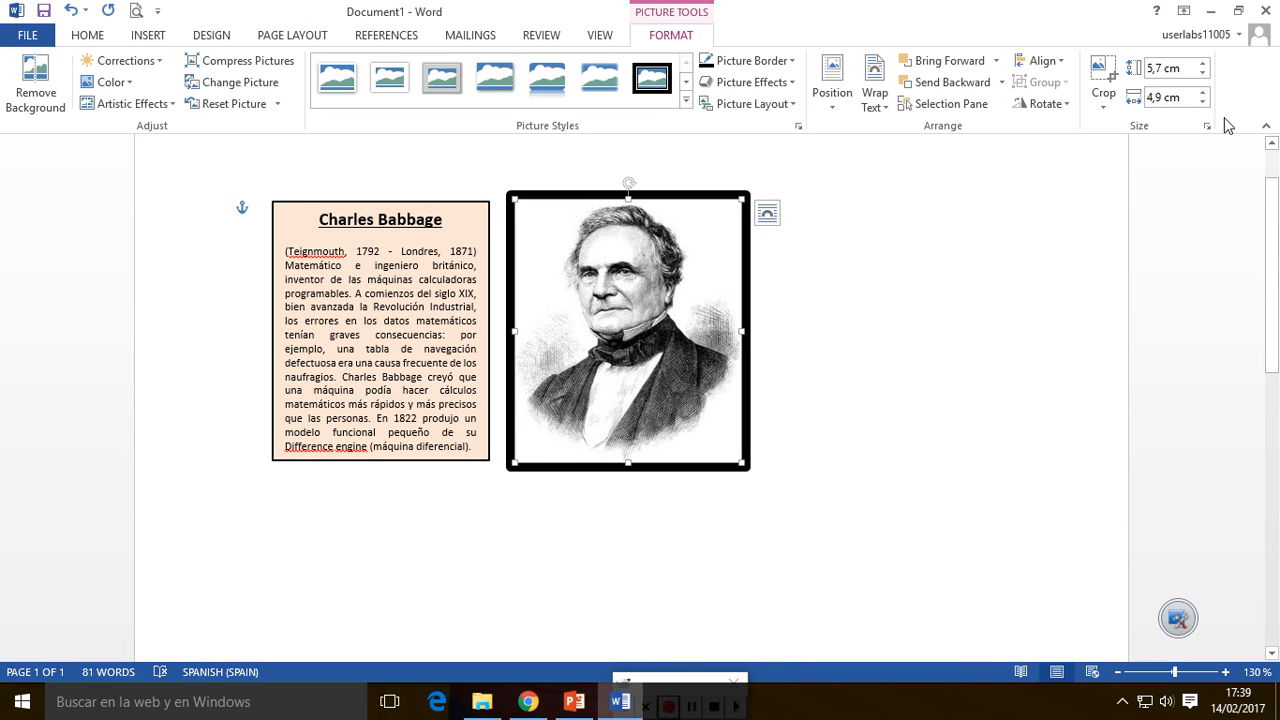
pyautogui.click(1178, 98)
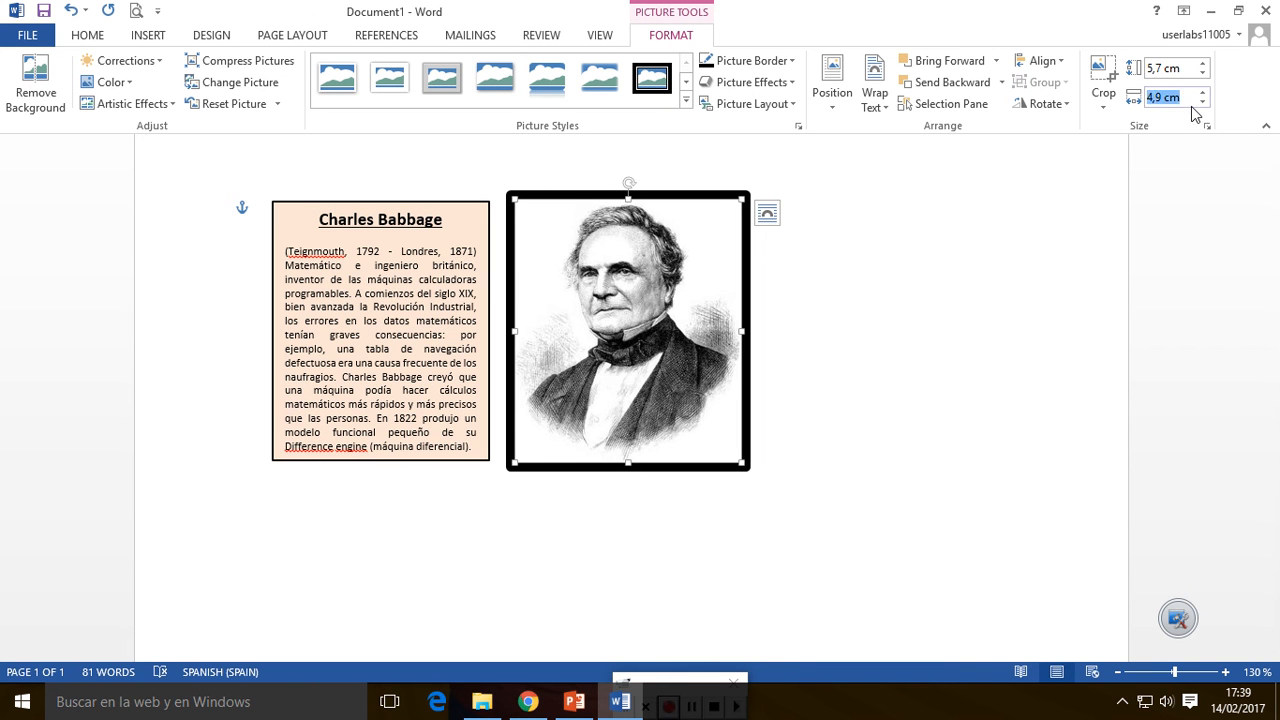
pyautogui.write('4,8')
pyautogui.press('Return')
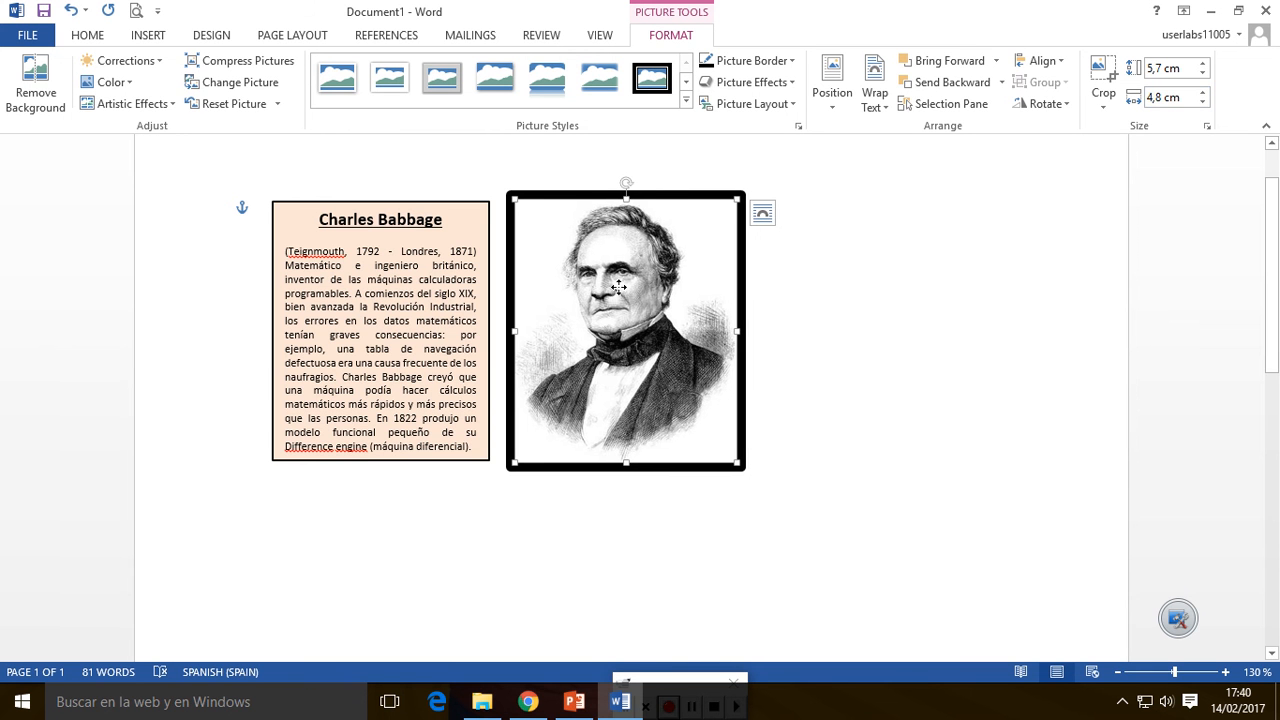
# Lay the portrait over the biography text box to compare sizes and place it back beside the box, aligned with its upper edge
pyautogui.moveTo(683, 207); pyautogui.dragTo(445, 221)
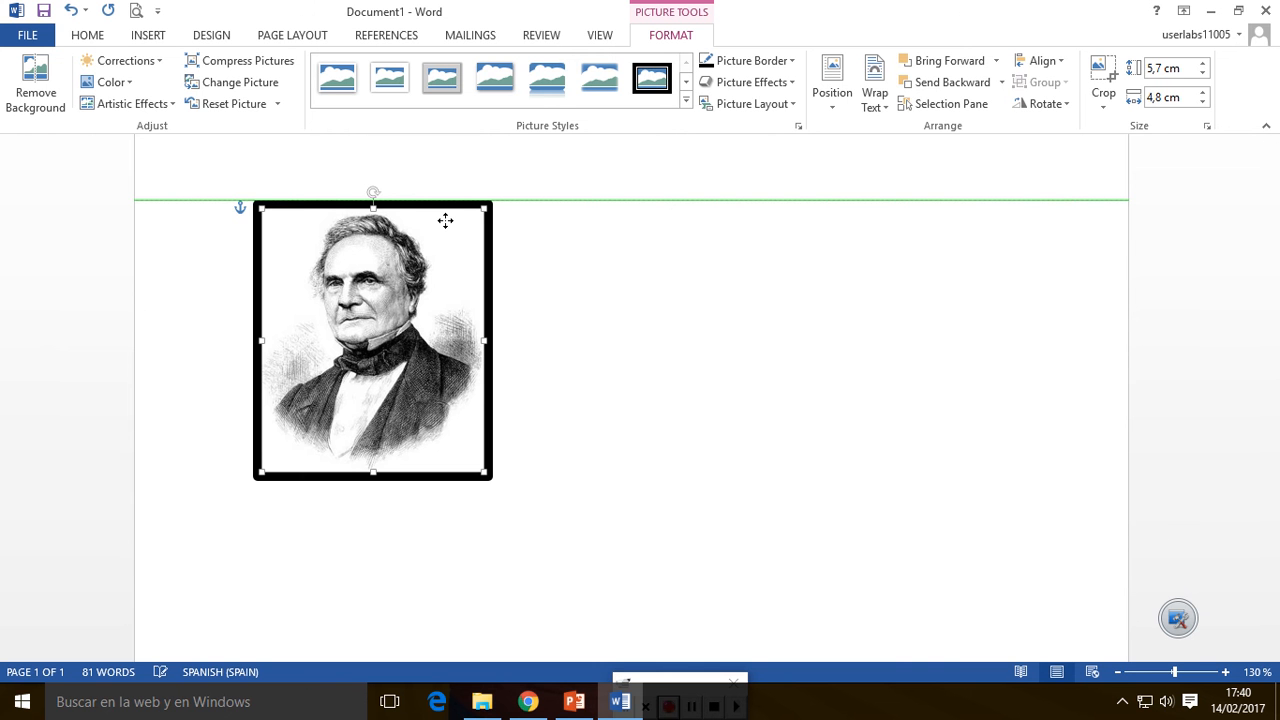
pyautogui.moveTo(445, 220); pyautogui.dragTo(720, 212)
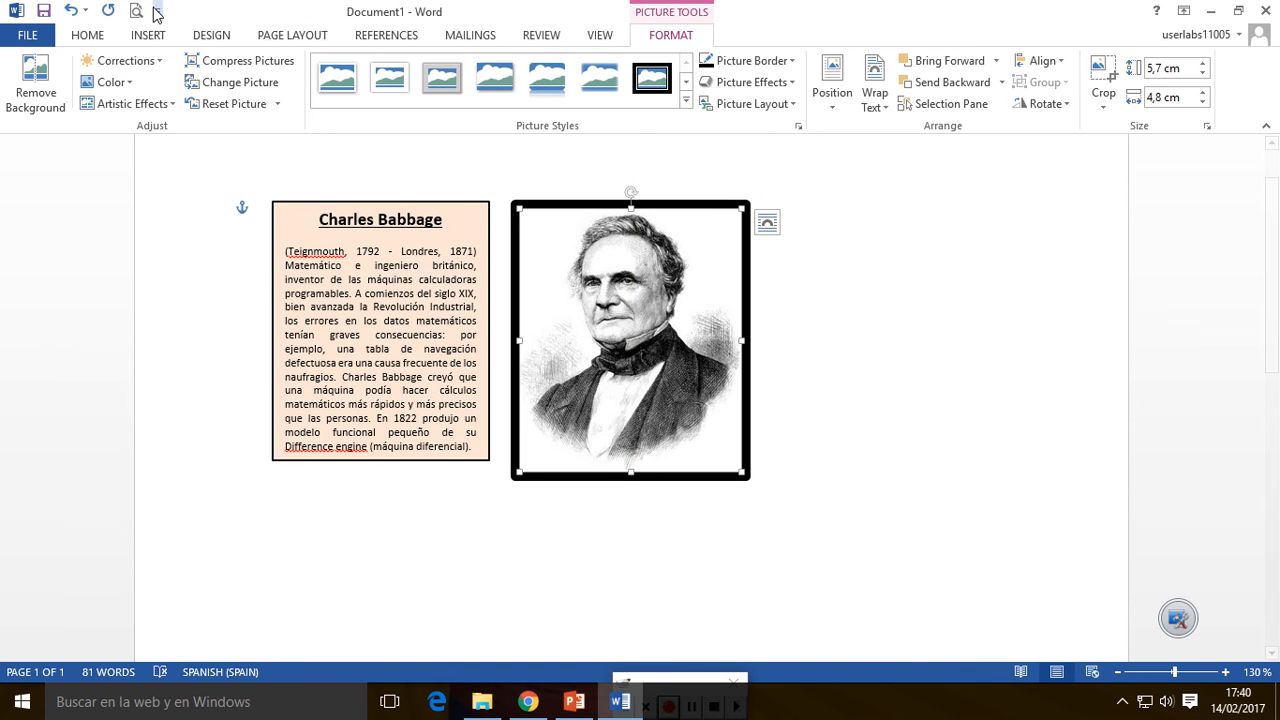
# Check the page layout of the text box and portrait in the print preview and return to the document
pyautogui.click(30, 35)
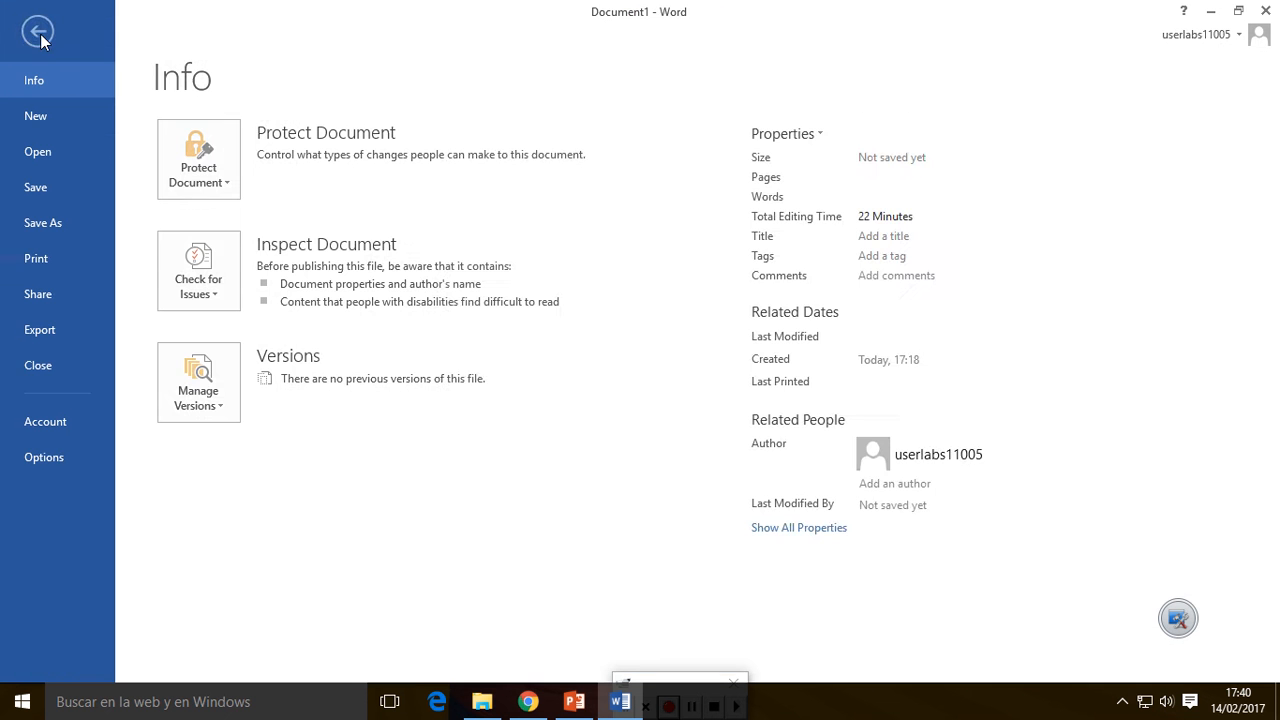
pyautogui.click(59, 258)
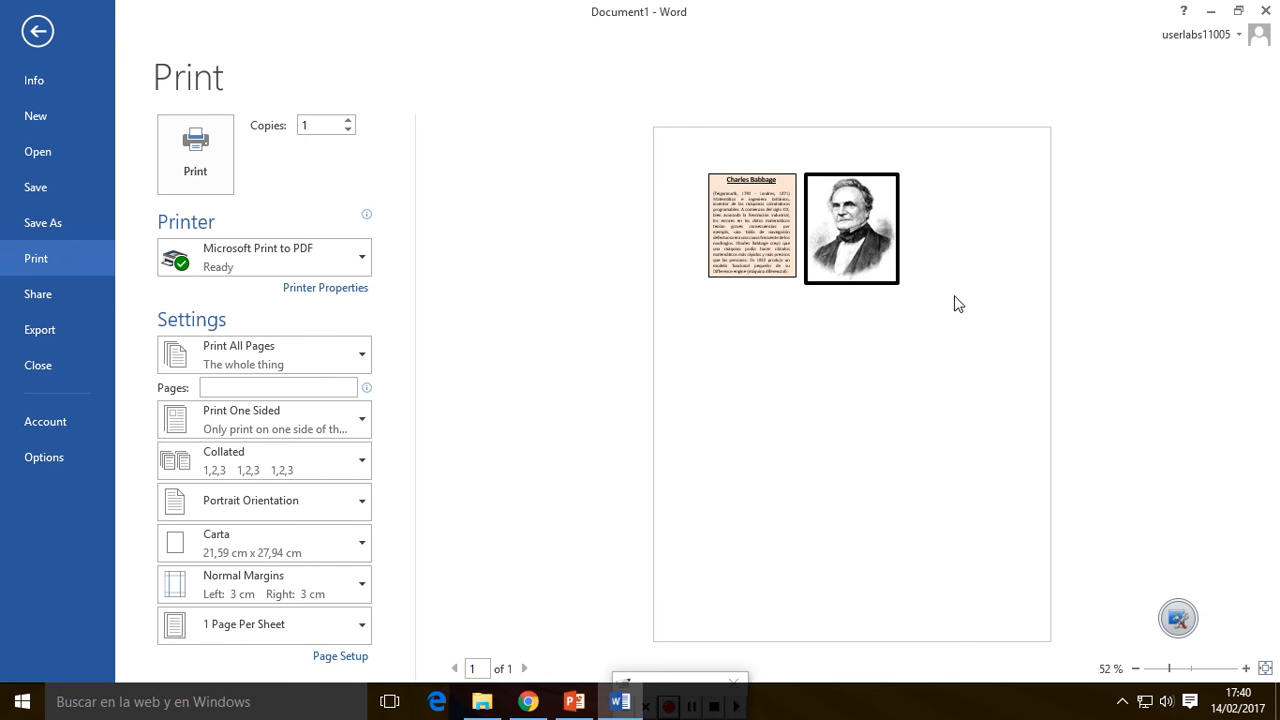
pyautogui.click(37, 31)
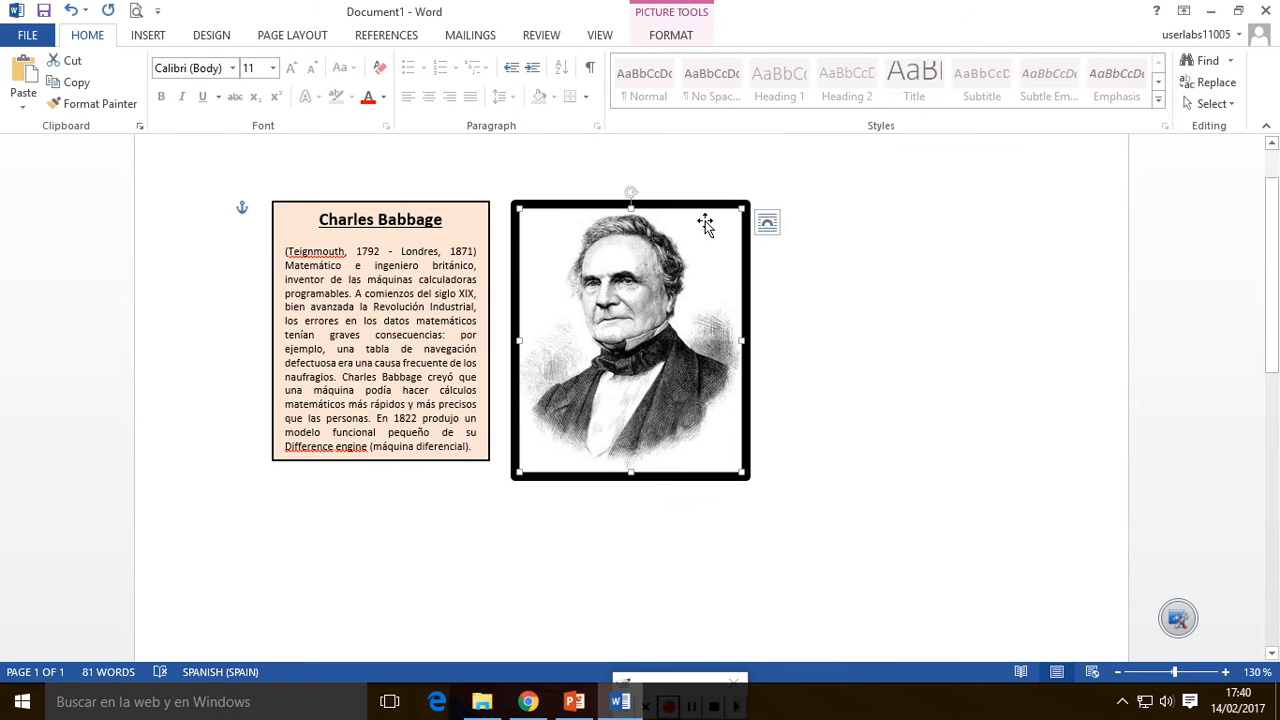
pyautogui.scroll(-2, 706, 214)
pyautogui.scroll(3, 707, 216)
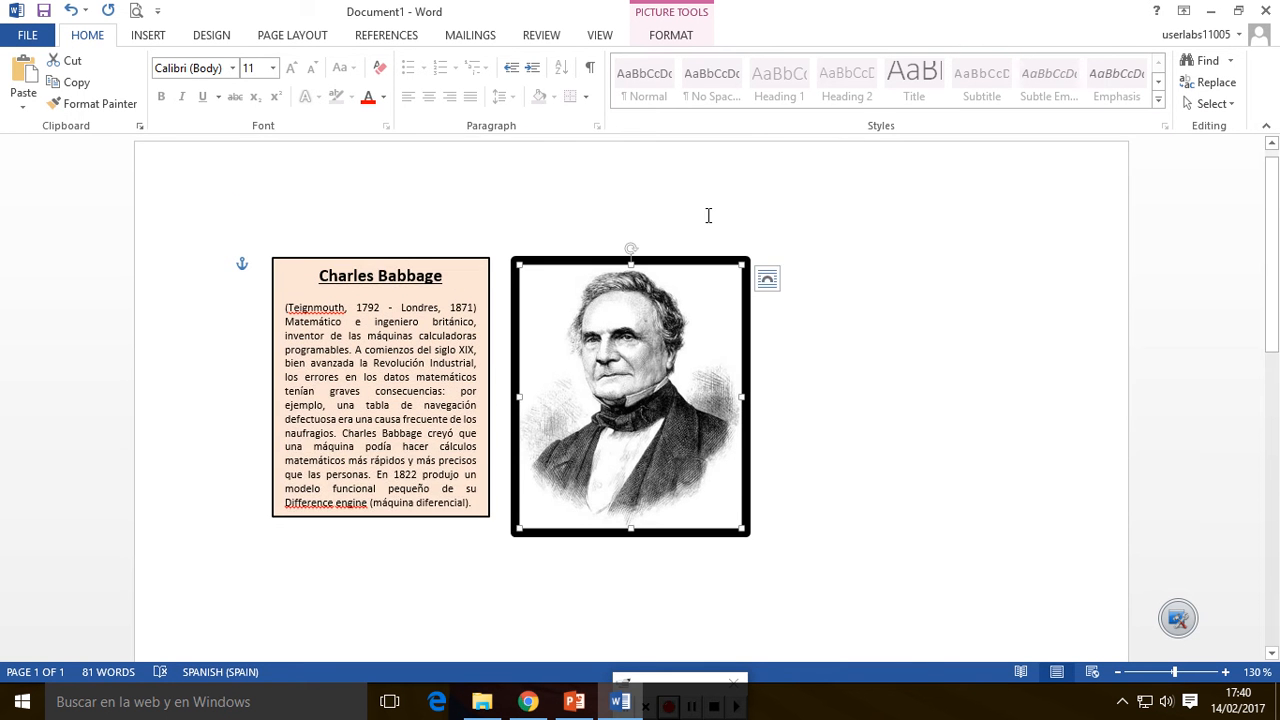
pyautogui.scroll(-2, 708, 215)
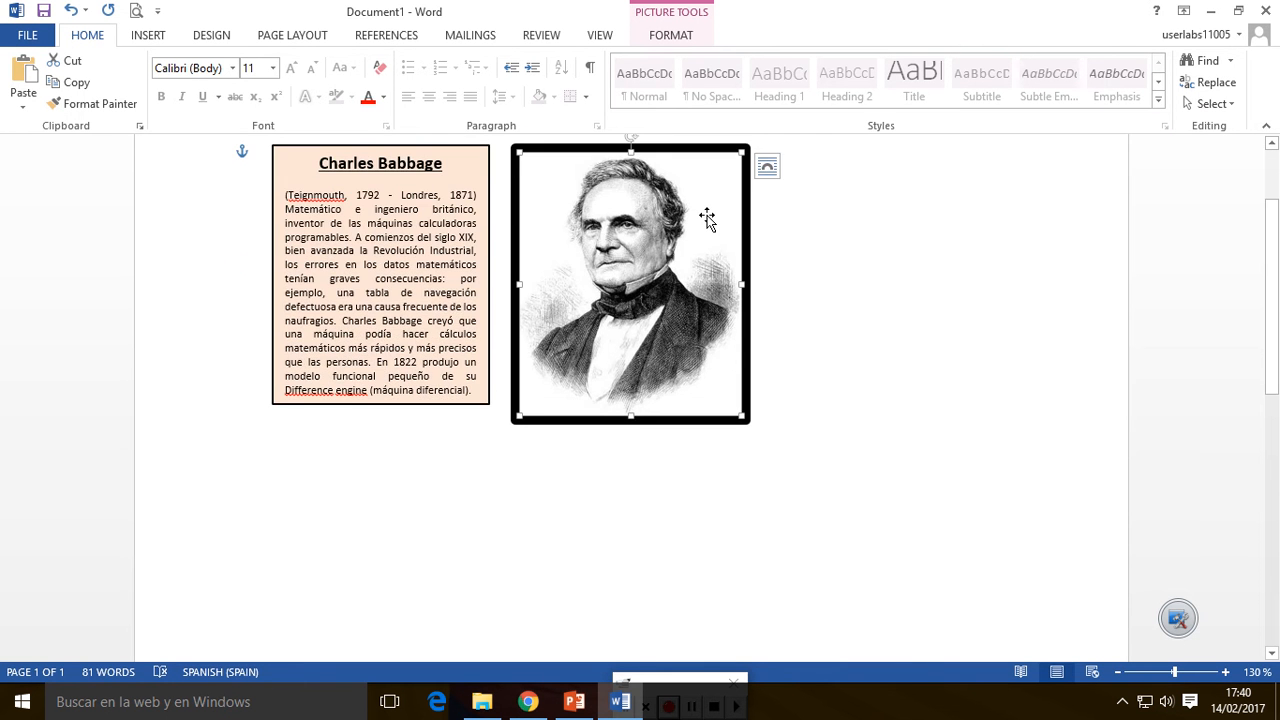
pyautogui.scroll(1, 707, 218)
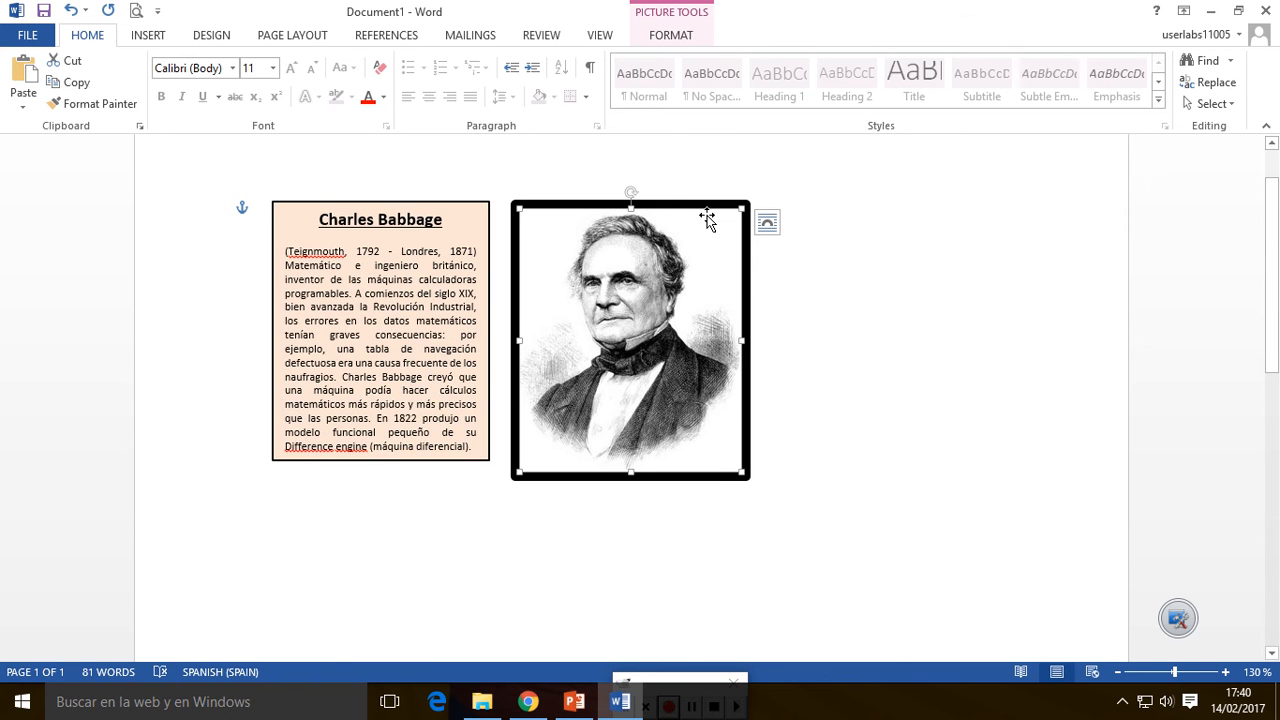
pyautogui.scroll(-4, 706, 218)
pyautogui.scroll(-2, 707, 218)
pyautogui.scroll(7, 707, 215)
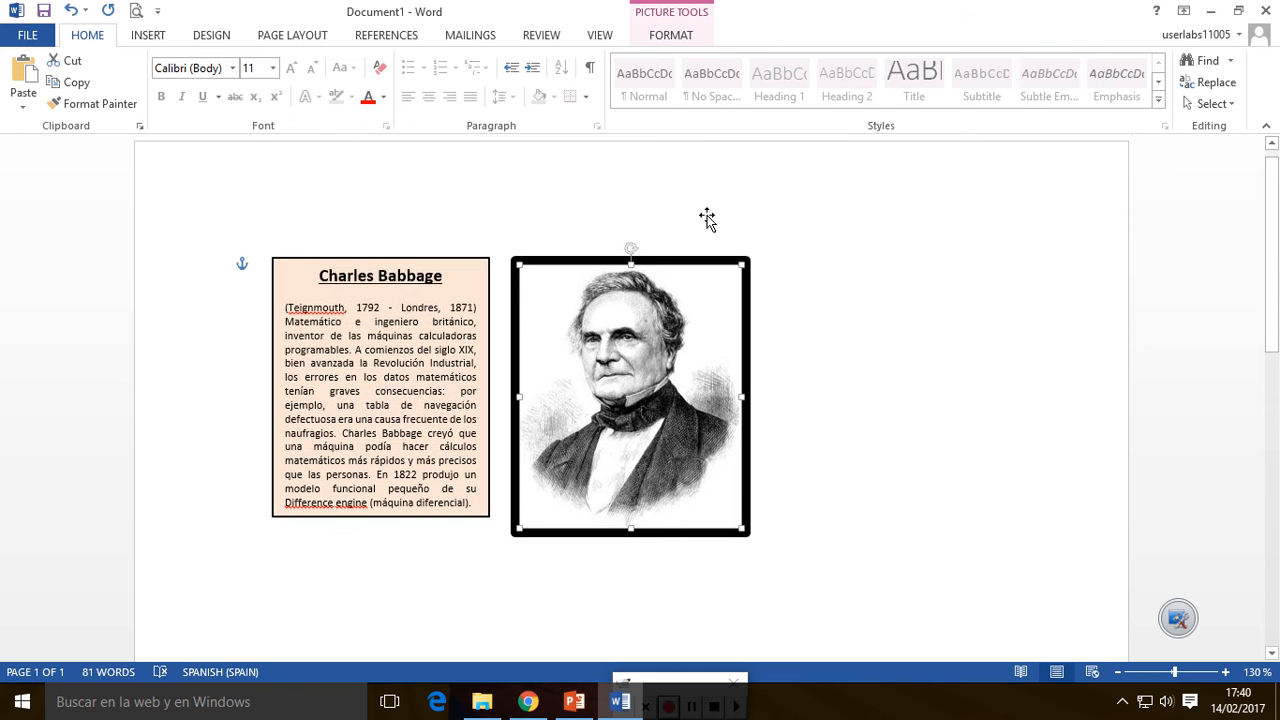
# Duplicate the Charles Babbage biography text box and place the copy below the original, aligned with its left edge
pyautogui.scroll(-2, 708, 215)
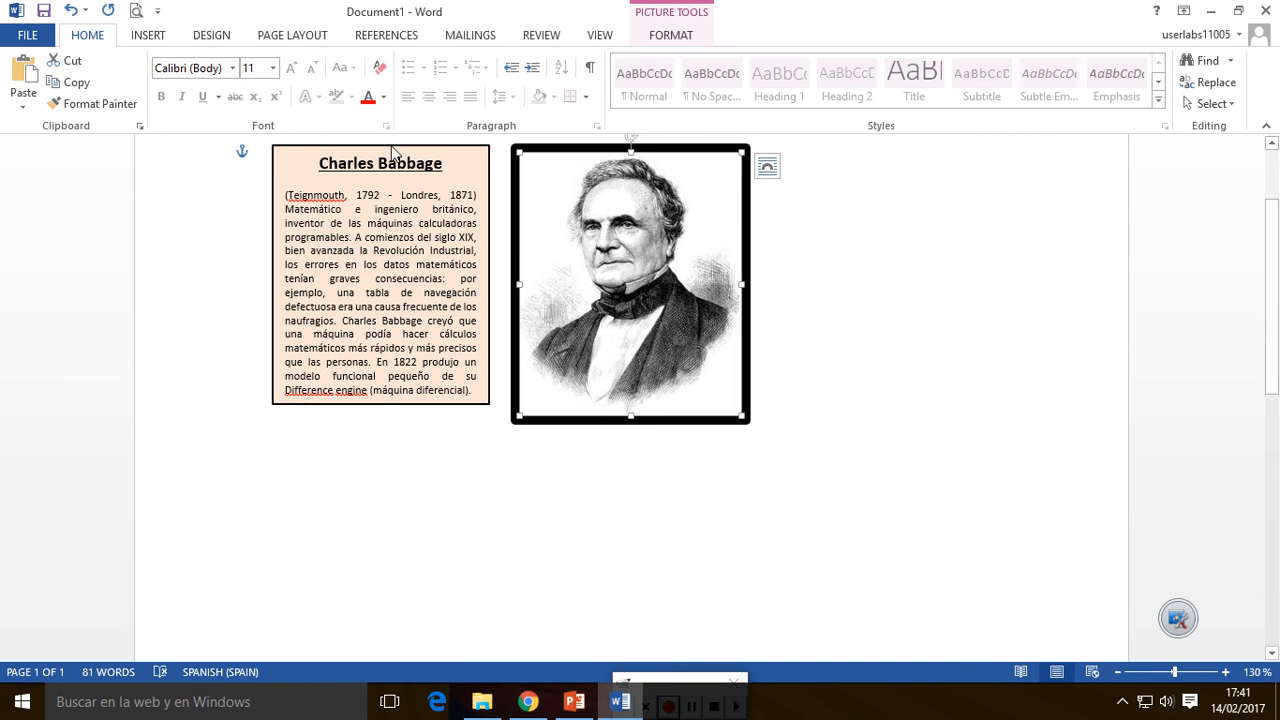
pyautogui.click(360, 148)
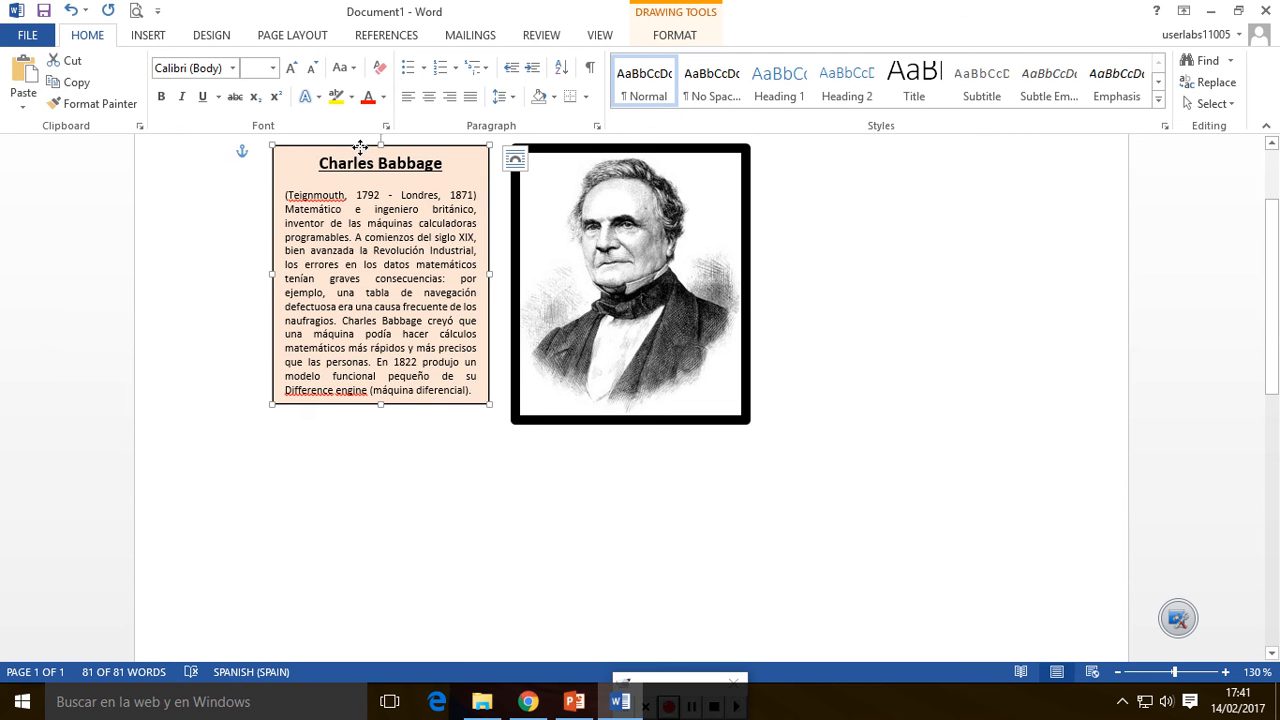
pyautogui.rightClick(360, 149)
pyautogui.click(398, 183)
pyautogui.click(399, 485)
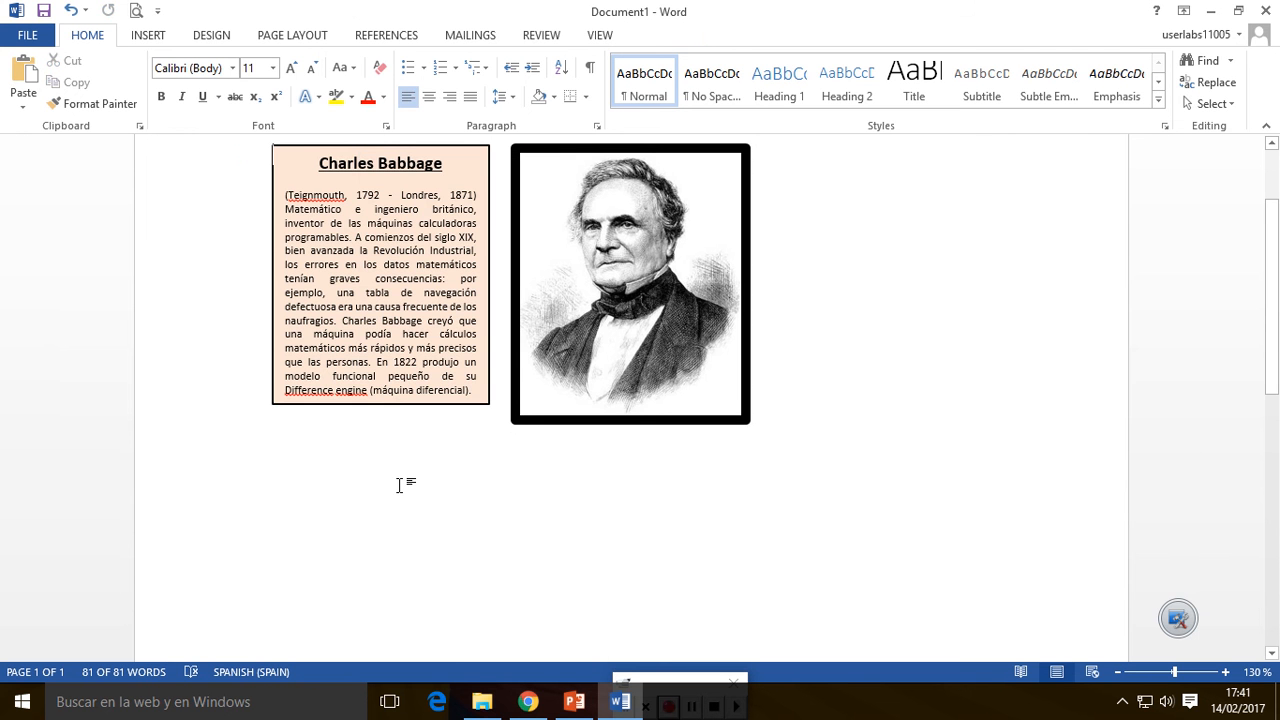
pyautogui.hotkey('ctrl', 'v')
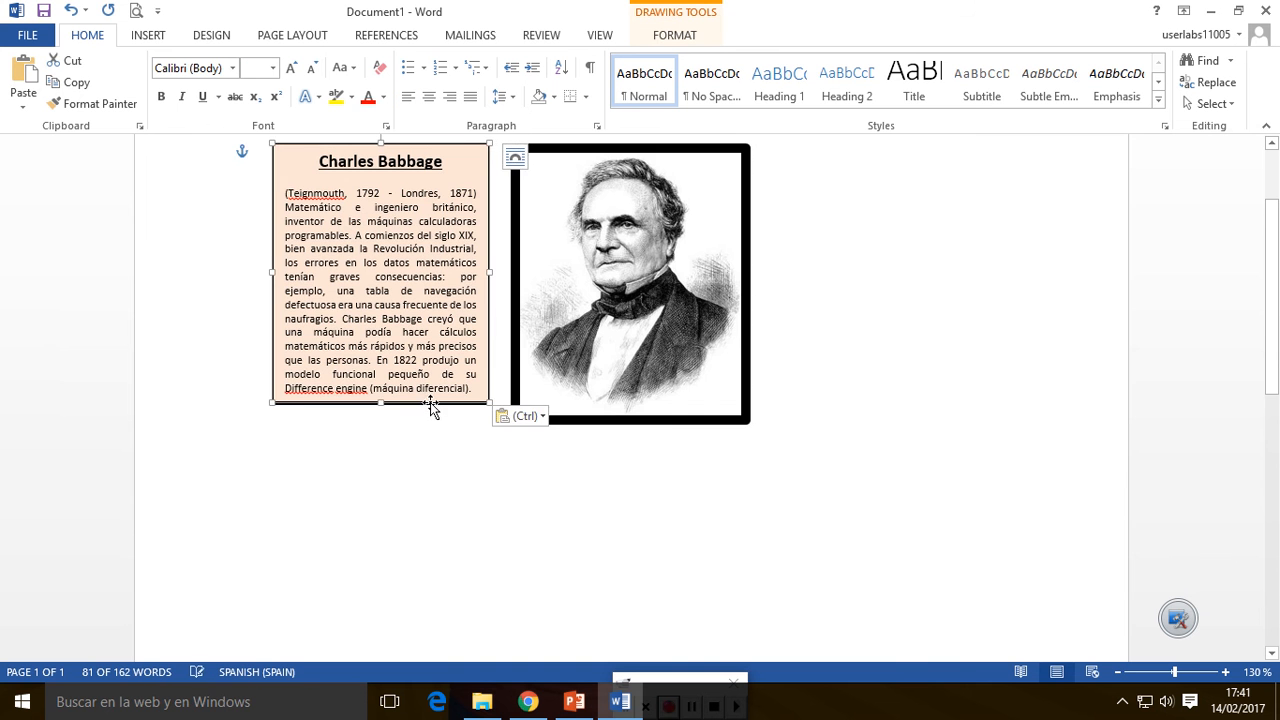
pyautogui.moveTo(429, 406); pyautogui.dragTo(305, 325)
# Delete the biography text from the lower text box, keeping only its Charles Babbage heading
pyautogui.click(458, 518)
pyautogui.press('Delete')
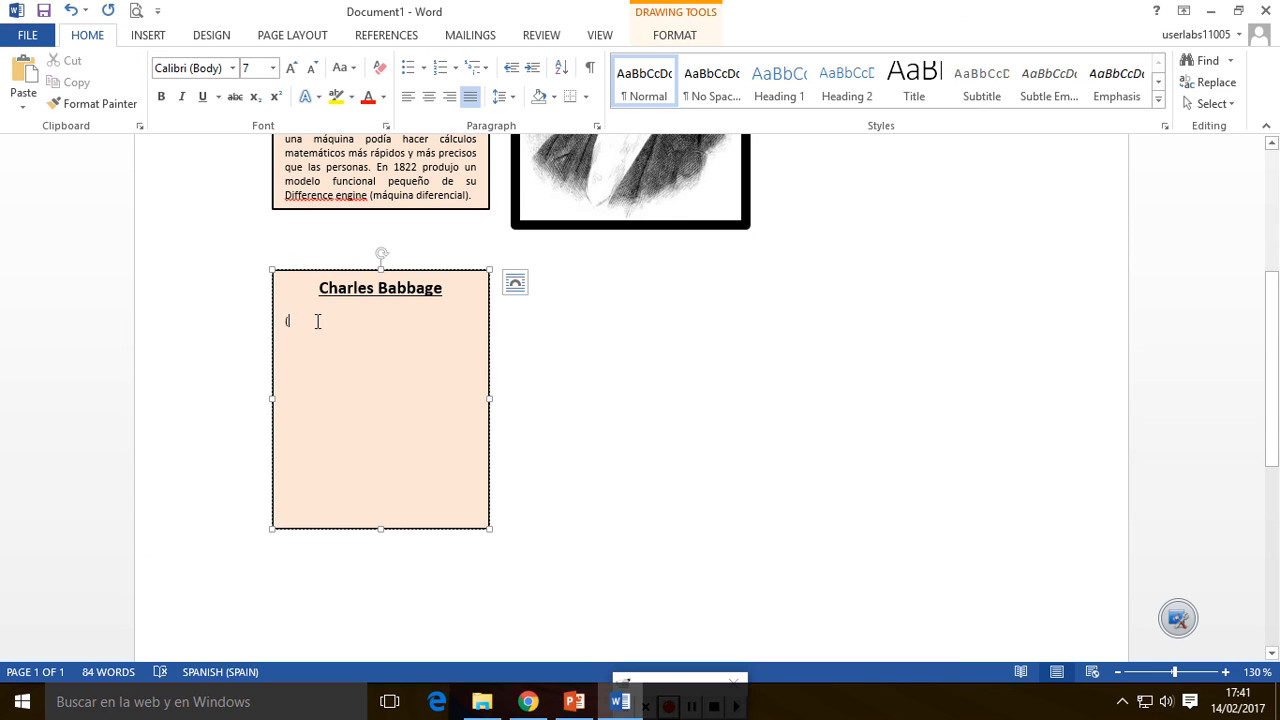
pyautogui.press('BackSpace')
pyautogui.click(413, 272)
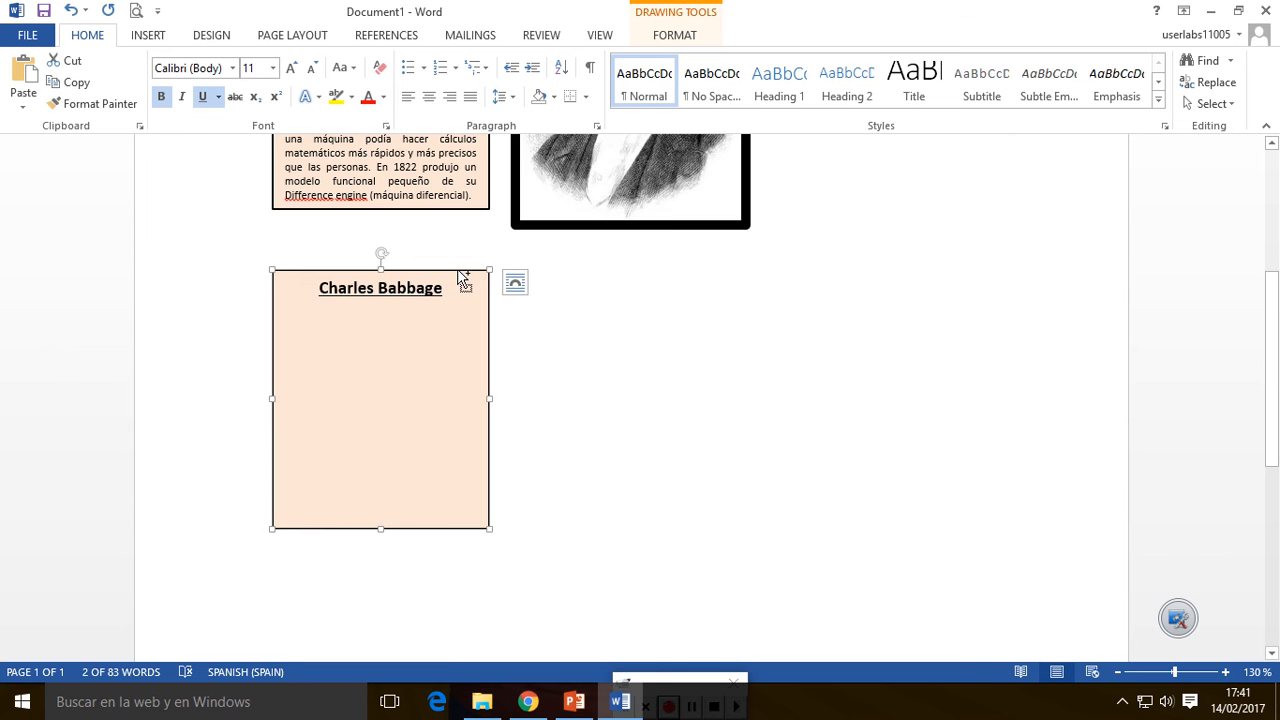
pyautogui.hotkey('ctrl', 'v')
pyautogui.moveTo(527, 297); pyautogui.dragTo(592, 281)
pyautogui.hotkey('ctrl', 'z')
pyautogui.hotkey('ctrl', 'z')
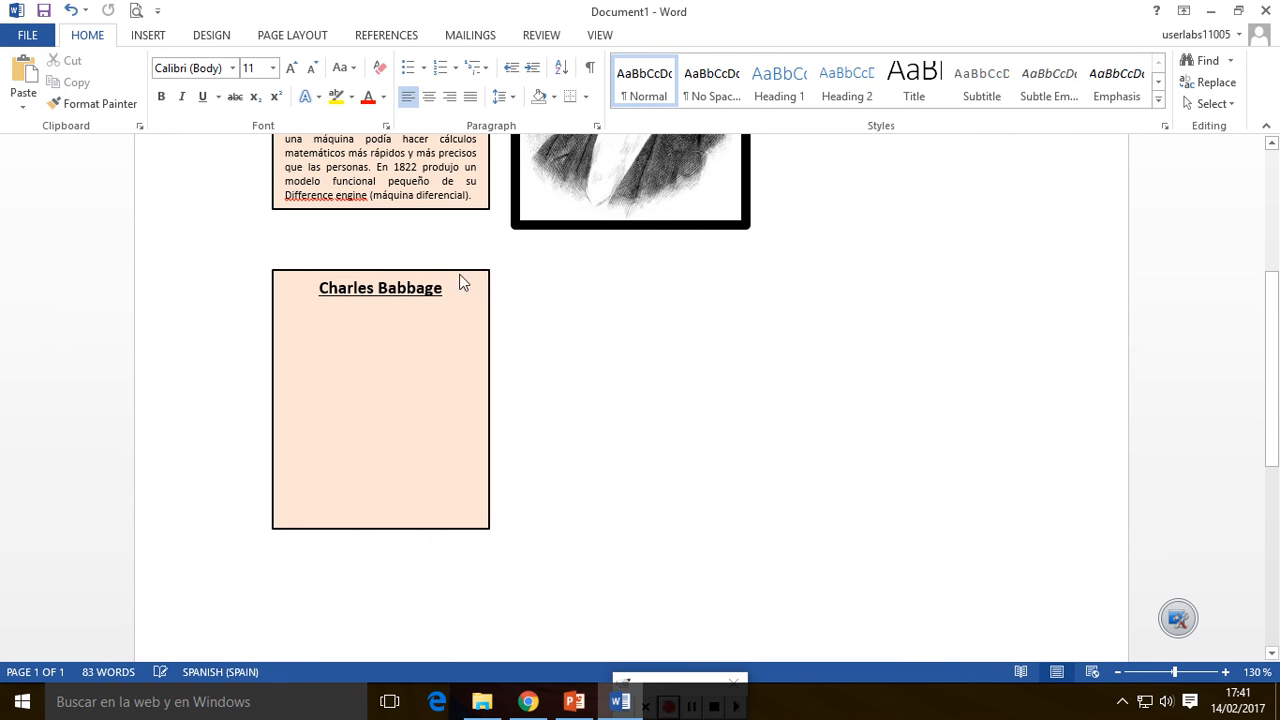
# Duplicate the heading-only text box and place the copy directly against its right edge
pyautogui.click(458, 278)
pyautogui.hotkey('ctrl', 'c')
pyautogui.click(603, 314)
pyautogui.hotkey('ctrl', 'v')
pyautogui.moveTo(435, 422); pyautogui.dragTo(589, 660)
pyautogui.moveTo(684, 660); pyautogui.dragTo(645, 486)
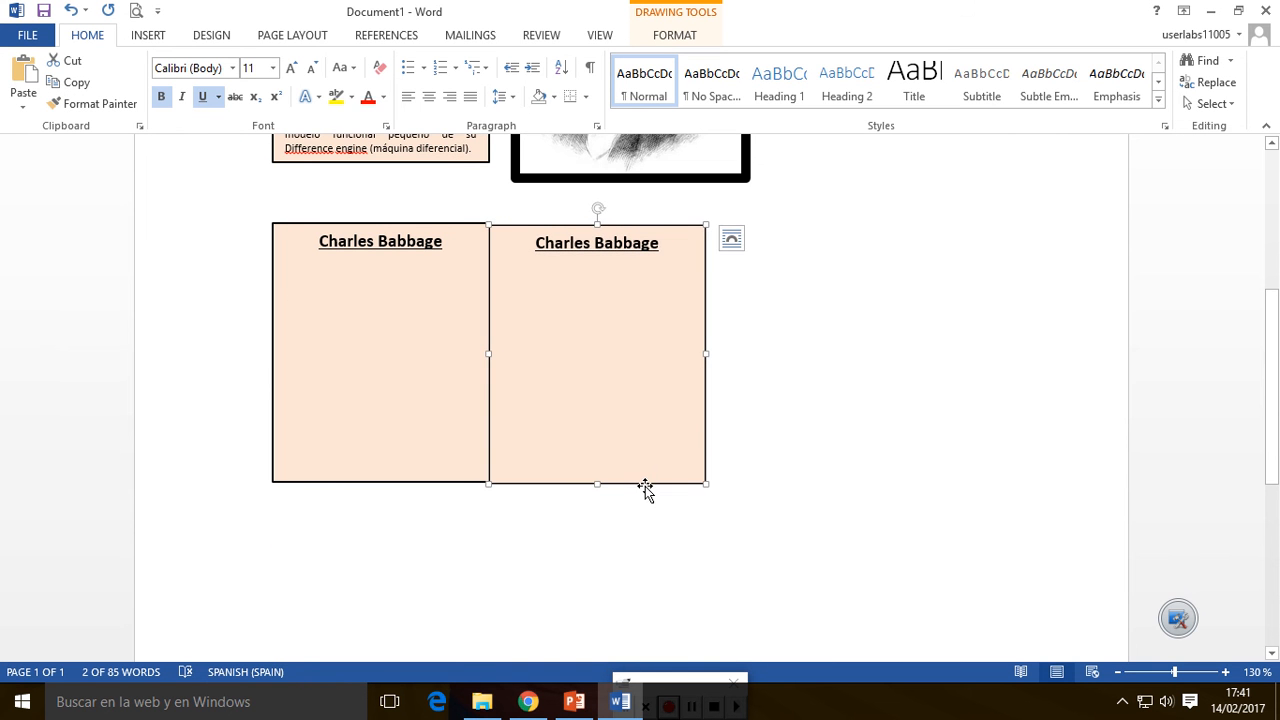
# Nudge the right-hand heading-only box up to line its upper edge up with the adjoining box
pyautogui.click(501, 277)
pyautogui.click(439, 236)
pyautogui.scroll(1, 466, 278)
pyautogui.click(620, 352)
pyautogui.click(476, 359)
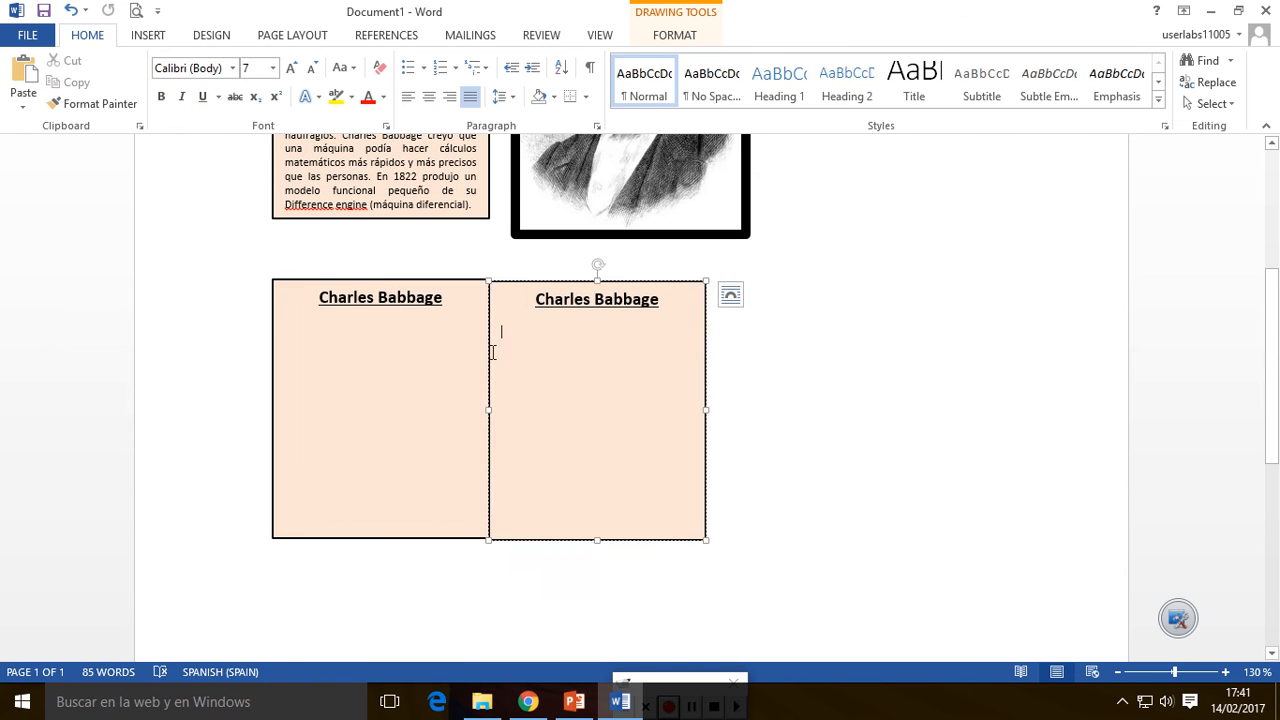
pyautogui.click(560, 368)
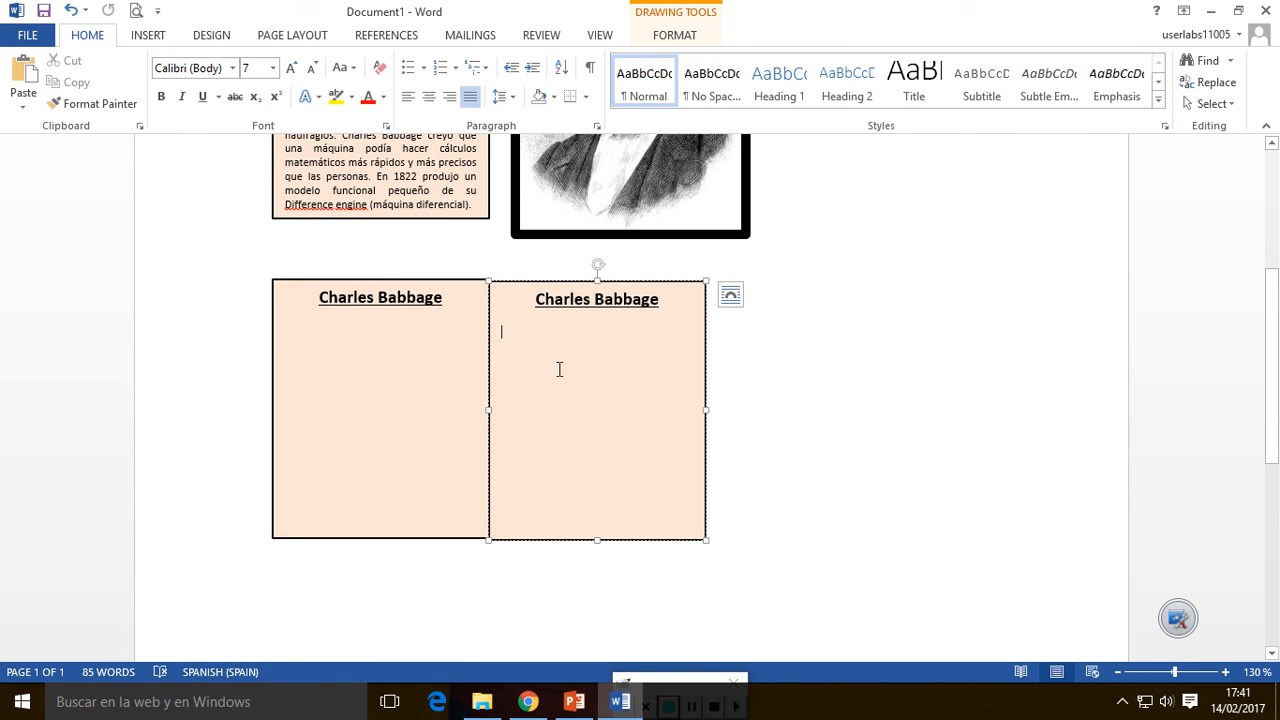
pyautogui.click(512, 280)
pyautogui.press('Up')
pyautogui.press('Up')
pyautogui.click(804, 394)
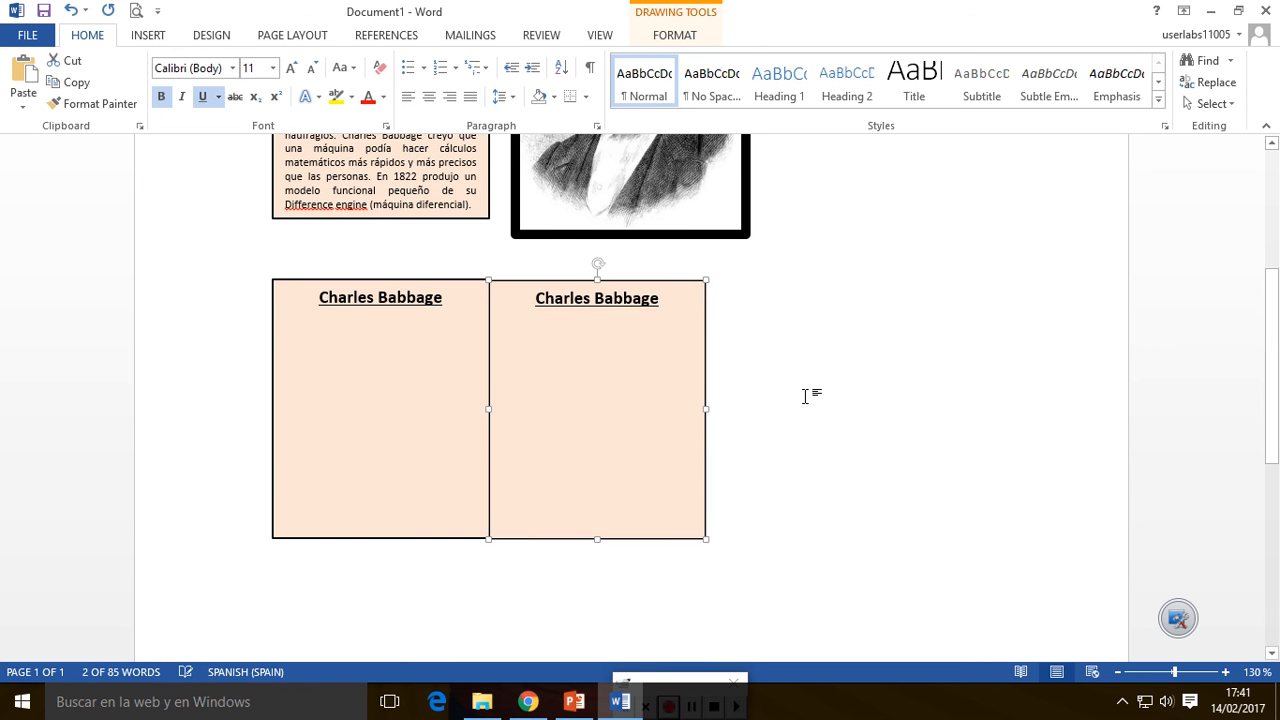
# Paste a third heading-only box just below the pair and widen it to span both boxes
pyautogui.scroll(4, 804, 394)
pyautogui.scroll(-4, 609, 438)
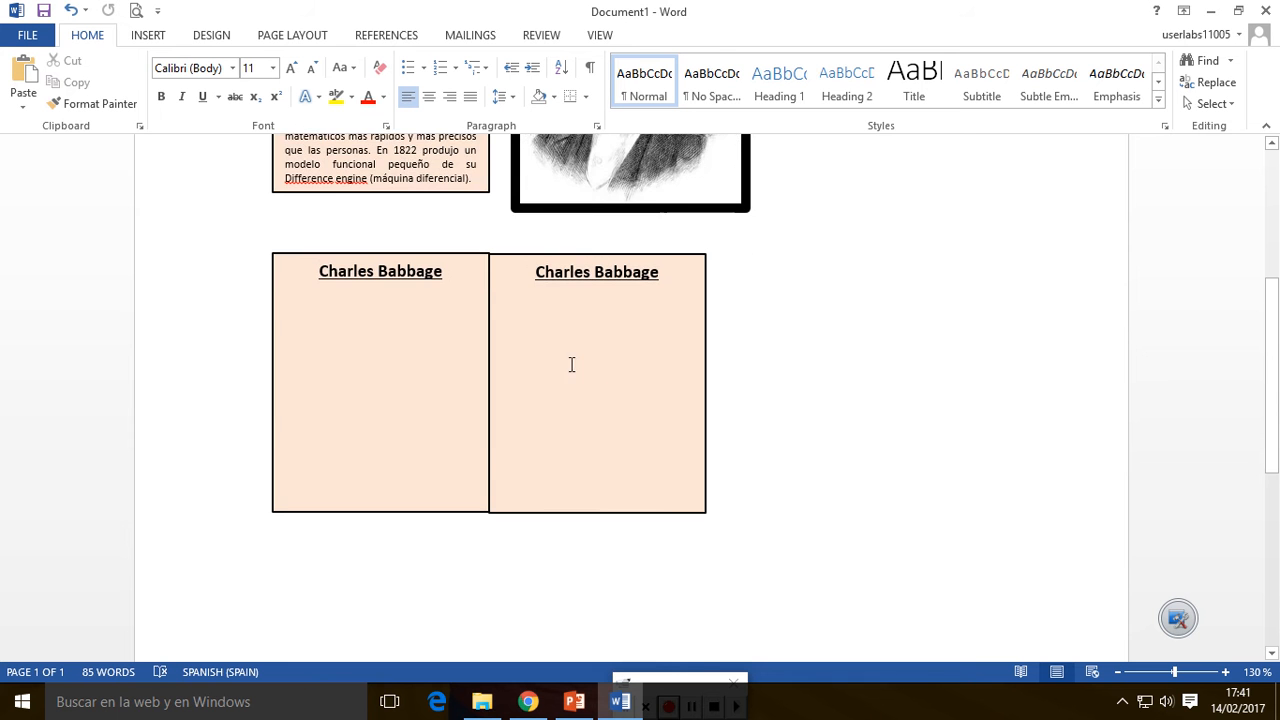
pyautogui.scroll(4, 780, 350)
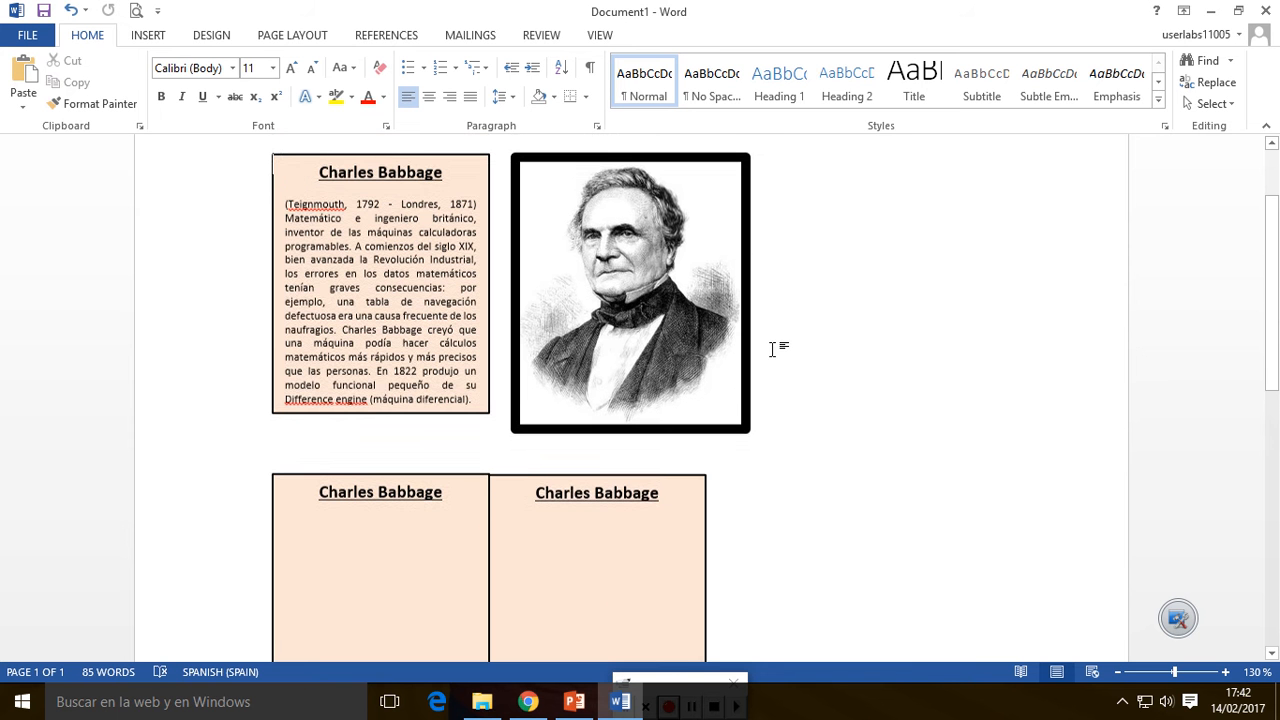
pyautogui.click(1118, 672)
pyautogui.click(1118, 672)
pyautogui.click(1118, 672)
pyautogui.scroll(-5, 775, 361)
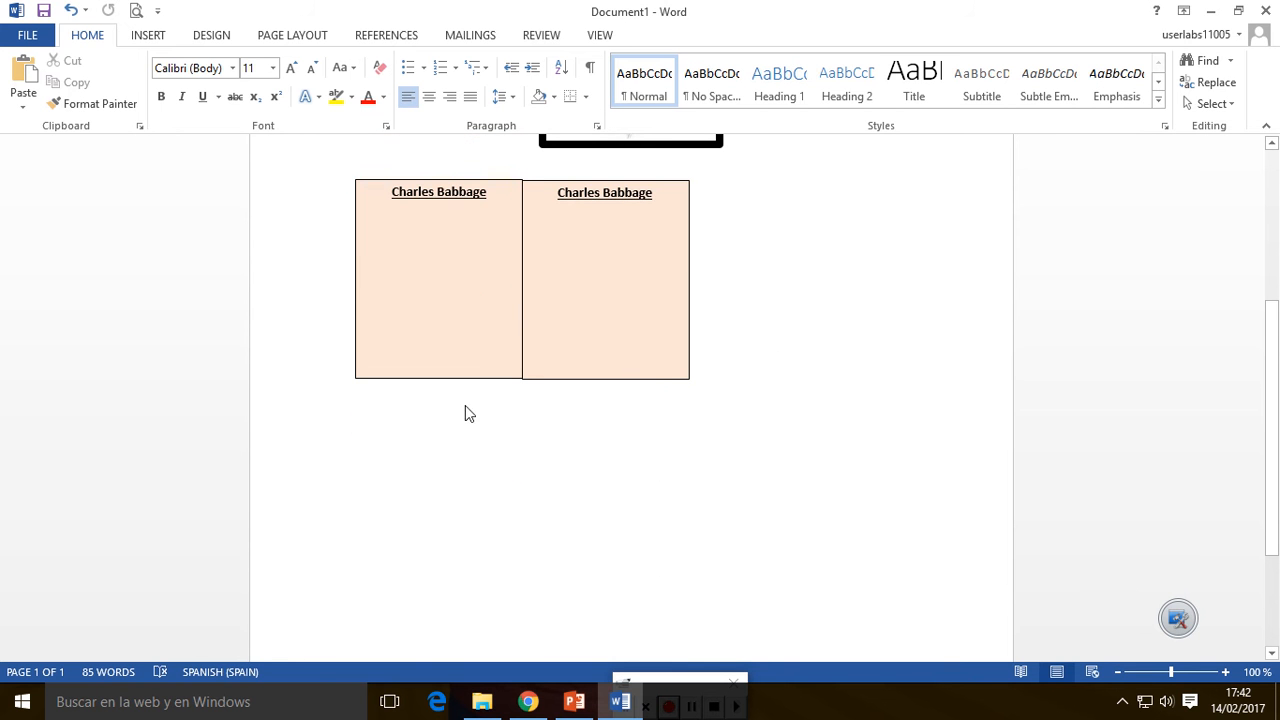
pyautogui.hotkey('ctrl', 'v')
pyautogui.scroll(-3, 480, 340)
pyautogui.moveTo(469, 308); pyautogui.dragTo(466, 400)
pyautogui.scroll(3, 591, 449)
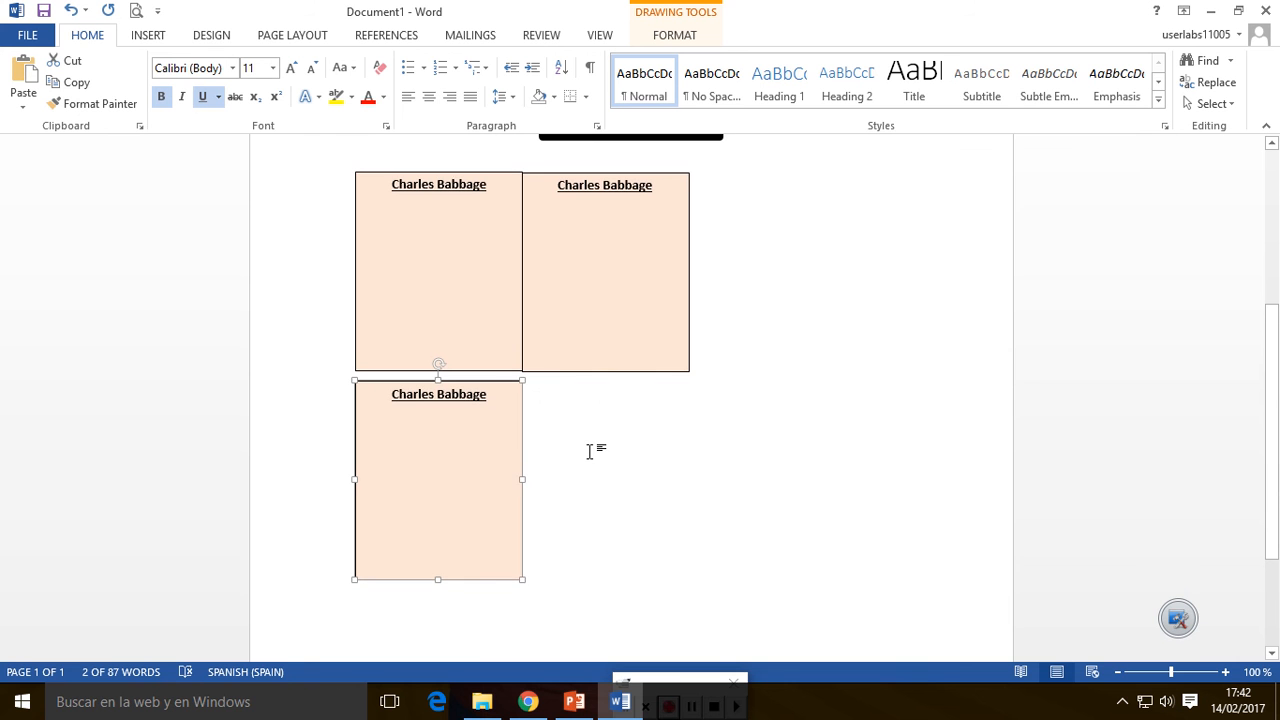
pyautogui.moveTo(522, 477); pyautogui.dragTo(689, 483)
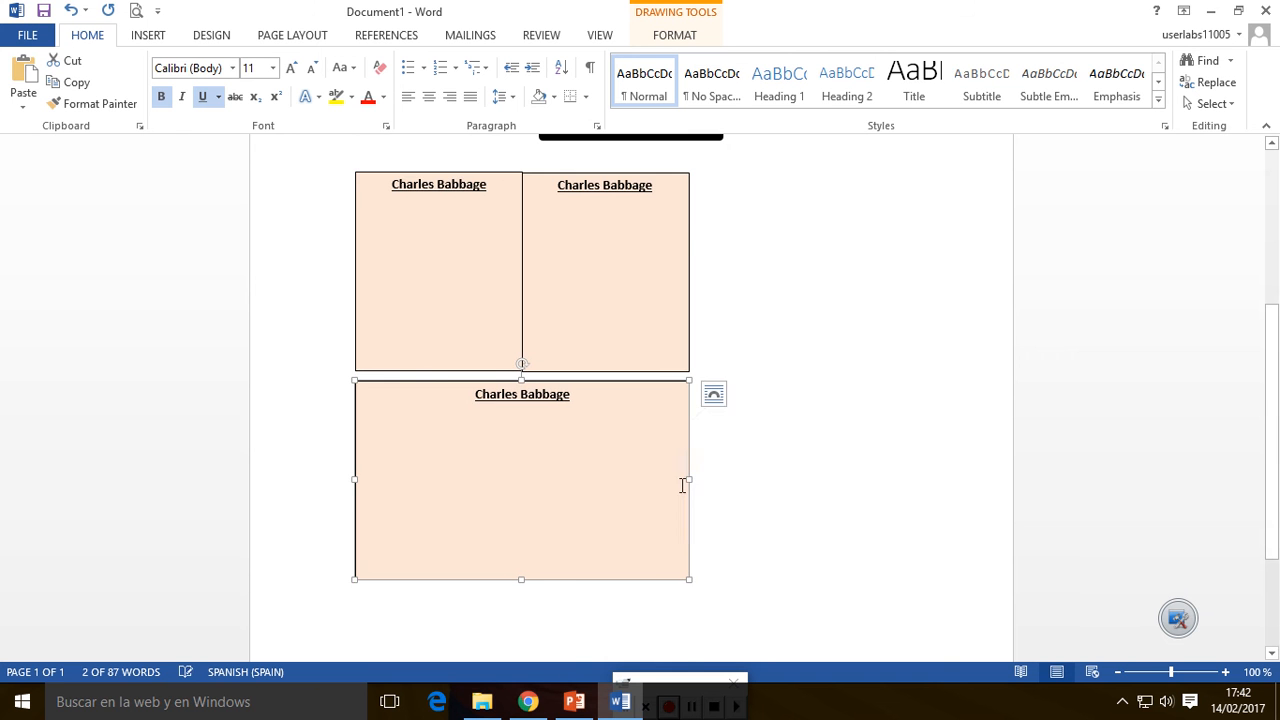
# Nudge the left box of the pair slightly down to level it with its right-hand neighbour
pyautogui.scroll(2, 600, 476)
pyautogui.click(578, 329)
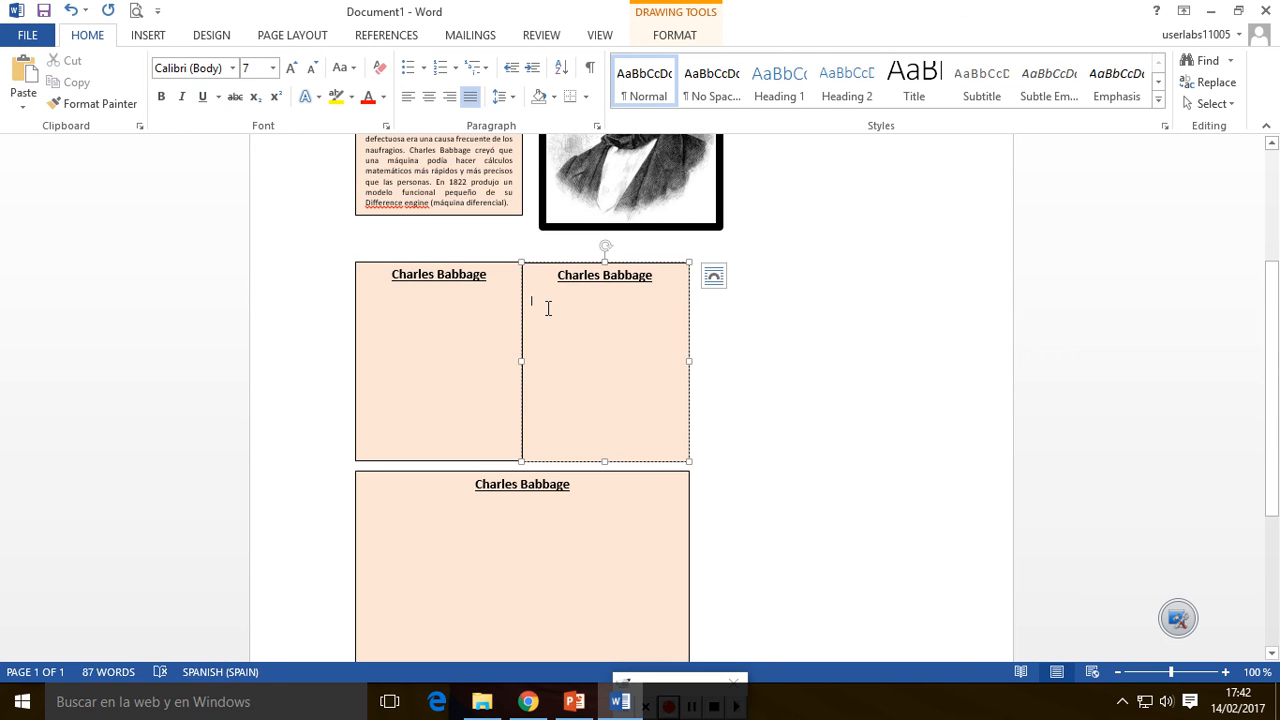
pyautogui.click(481, 264)
pyautogui.moveTo(481, 264); pyautogui.dragTo(481, 265)
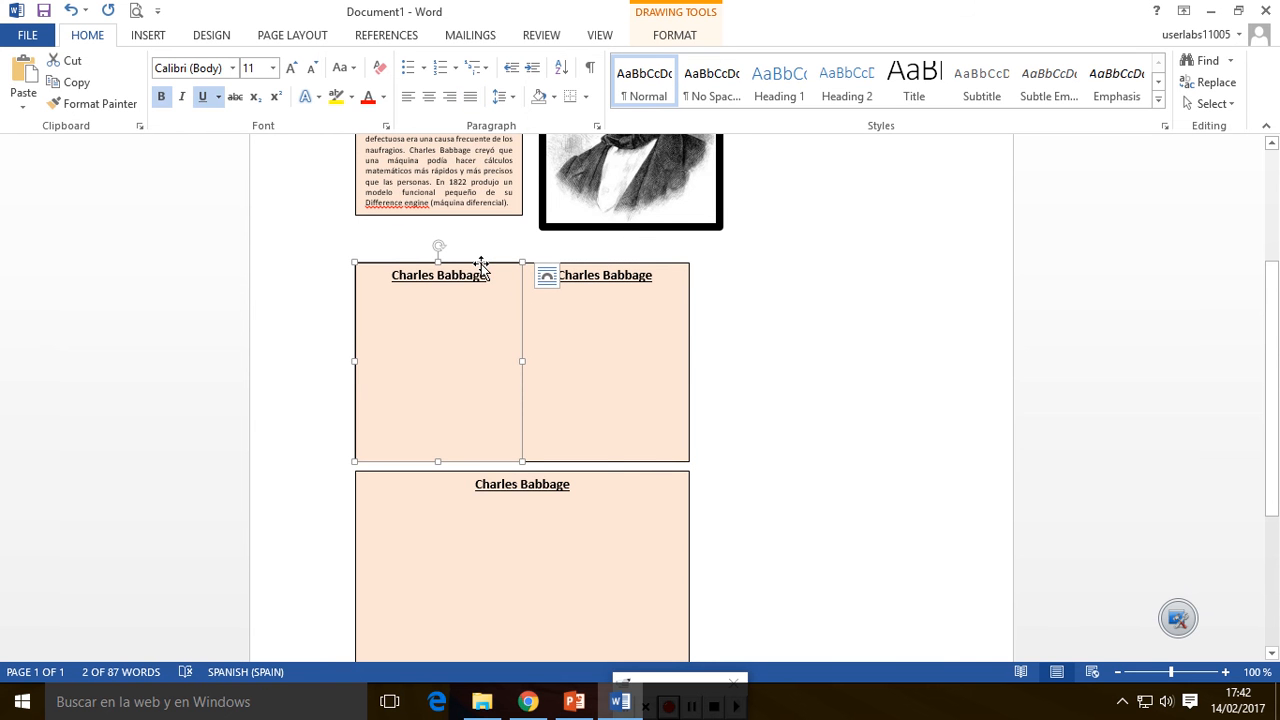
pyautogui.click(570, 315)
pyautogui.click(514, 317)
pyautogui.click(605, 318)
pyautogui.click(543, 340)
pyautogui.click(646, 354)
pyautogui.click(574, 326)
pyautogui.click(582, 327)
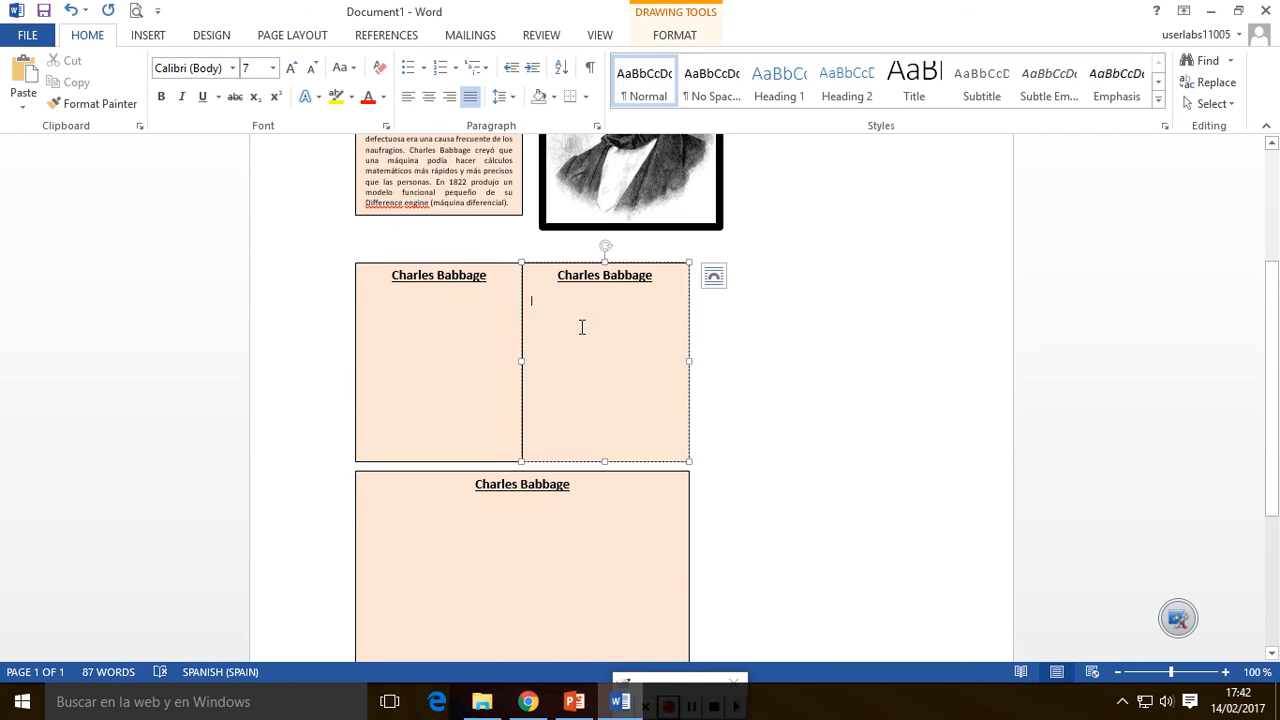
pyautogui.scroll(-2, 582, 327)
pyautogui.click(530, 420)
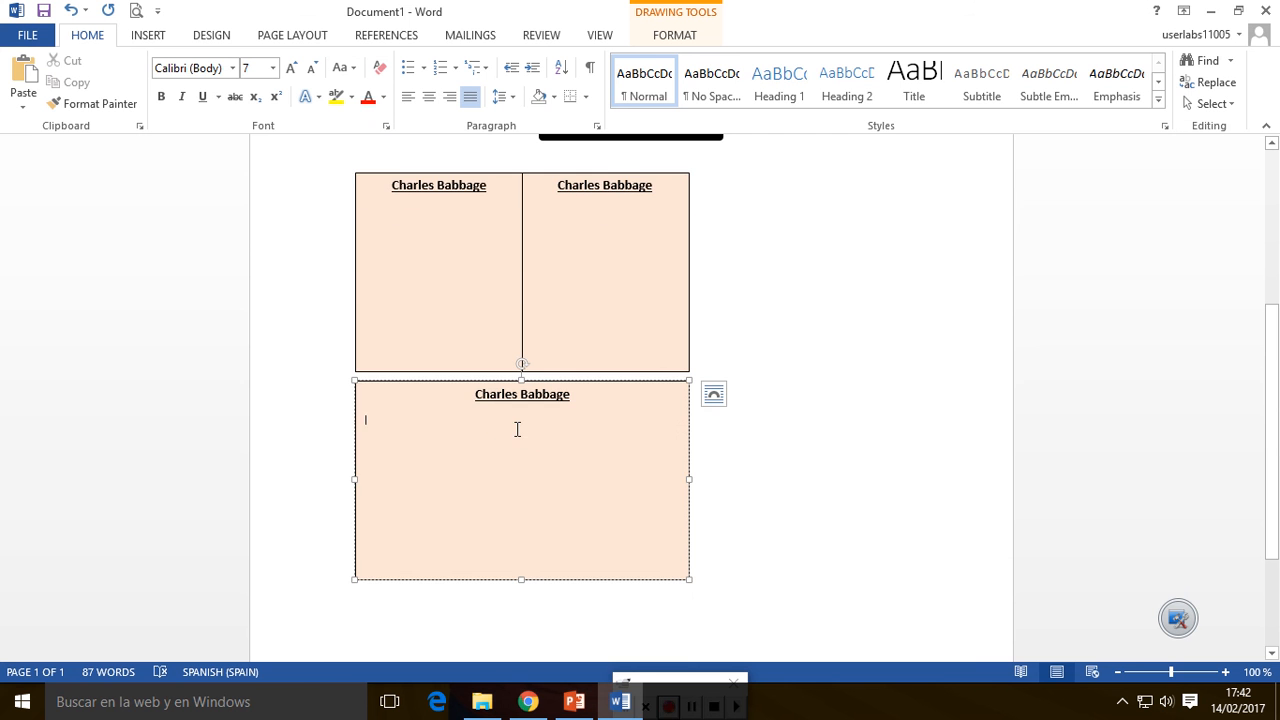
pyautogui.scroll(3, 517, 429)
pyautogui.click(488, 320)
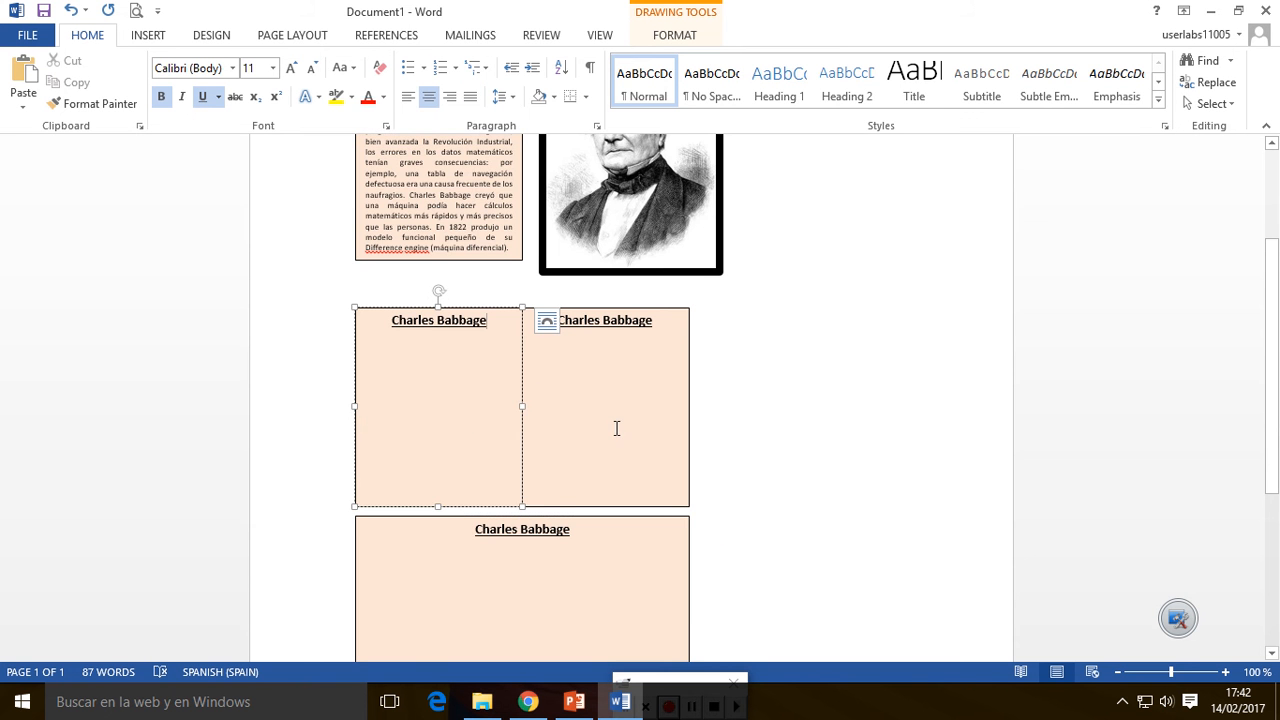
pyautogui.scroll(-2, 614, 430)
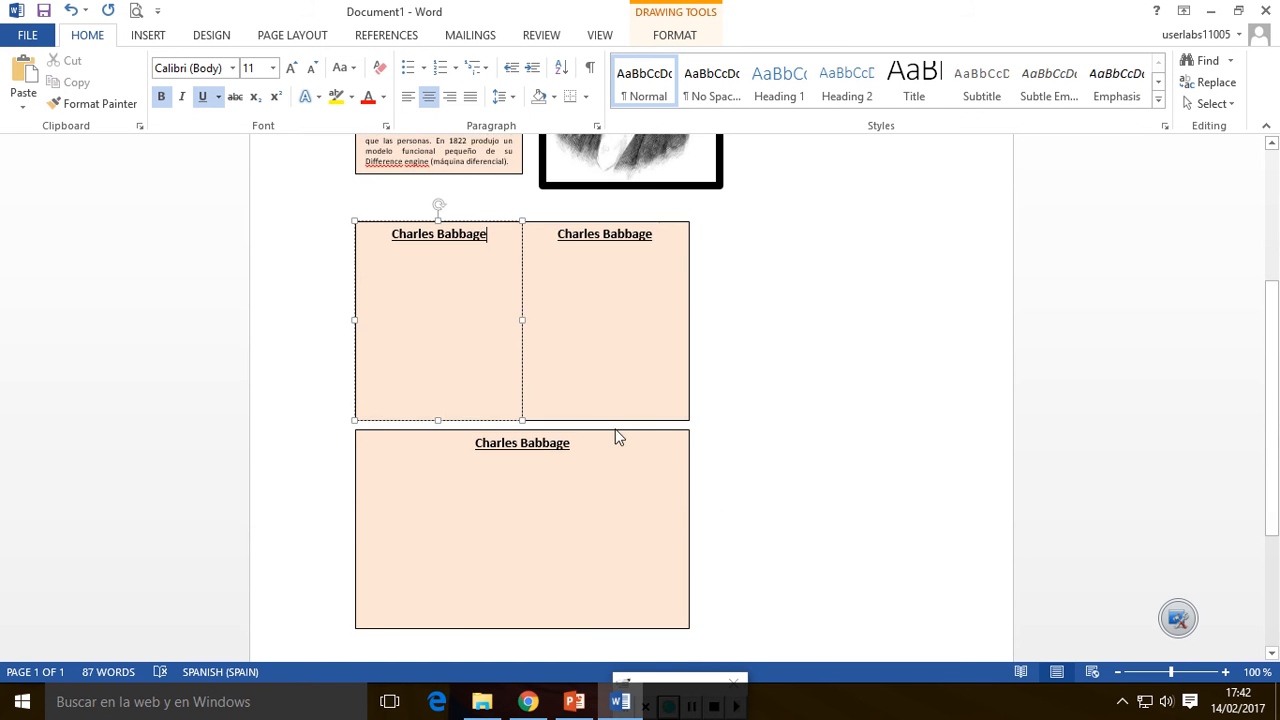
# Switch to Chrome and review the list of required album topics on the last page of the project PDF
pyautogui.click(528, 702)
pyautogui.scroll(3, 525, 480)
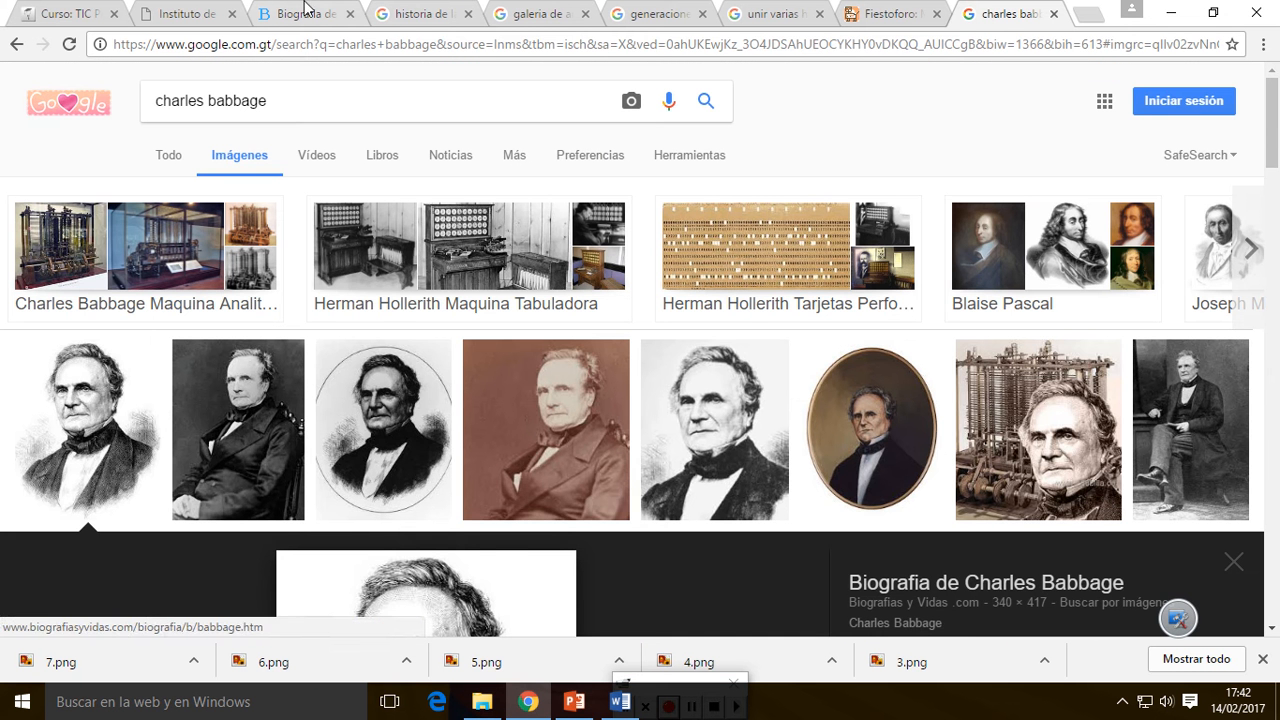
pyautogui.click(190, 14)
pyautogui.scroll(-2, 455, 220)
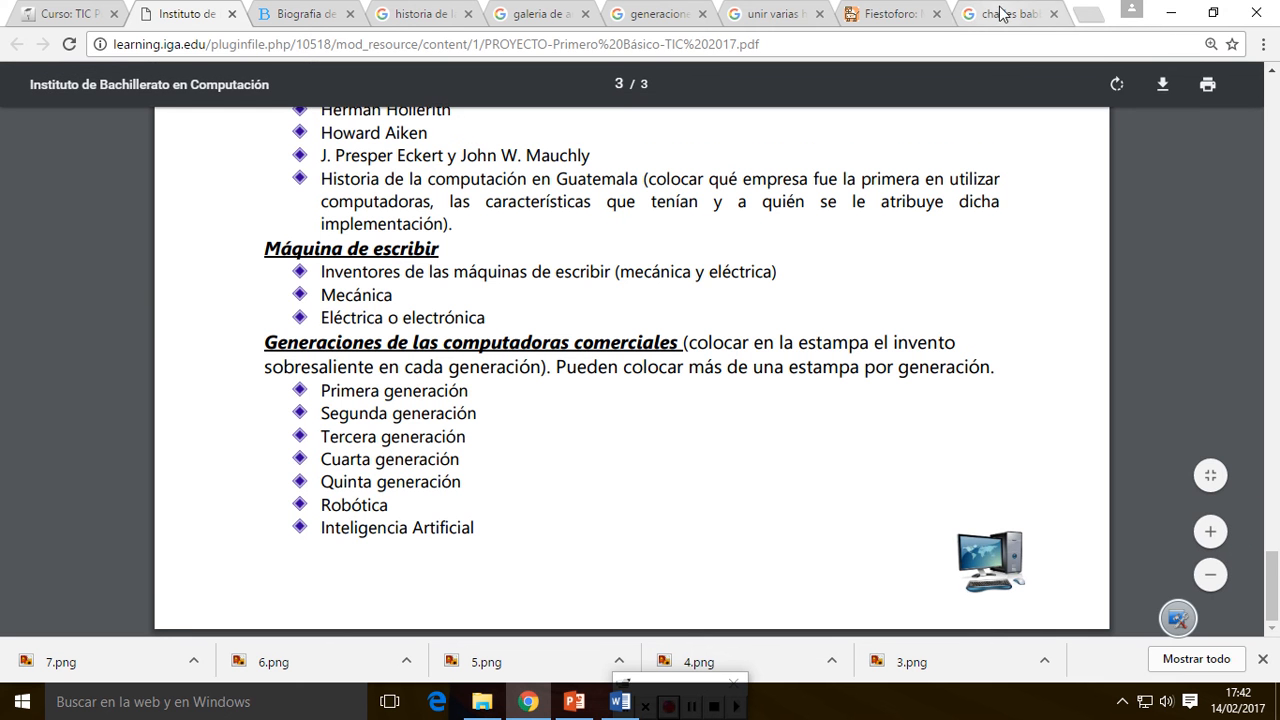
# Look through the open bookbinding reference pages and the sources found for "generaciones de la computadora"
pyautogui.click(870, 14)
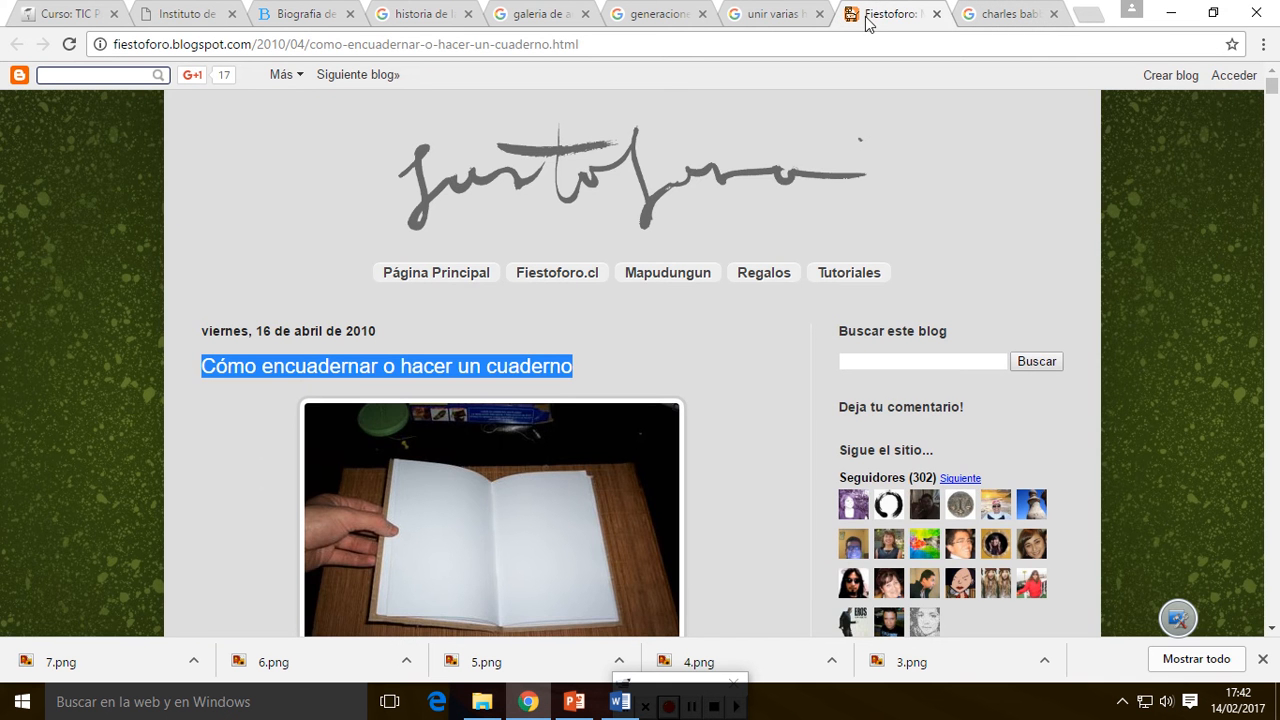
pyautogui.click(765, 13)
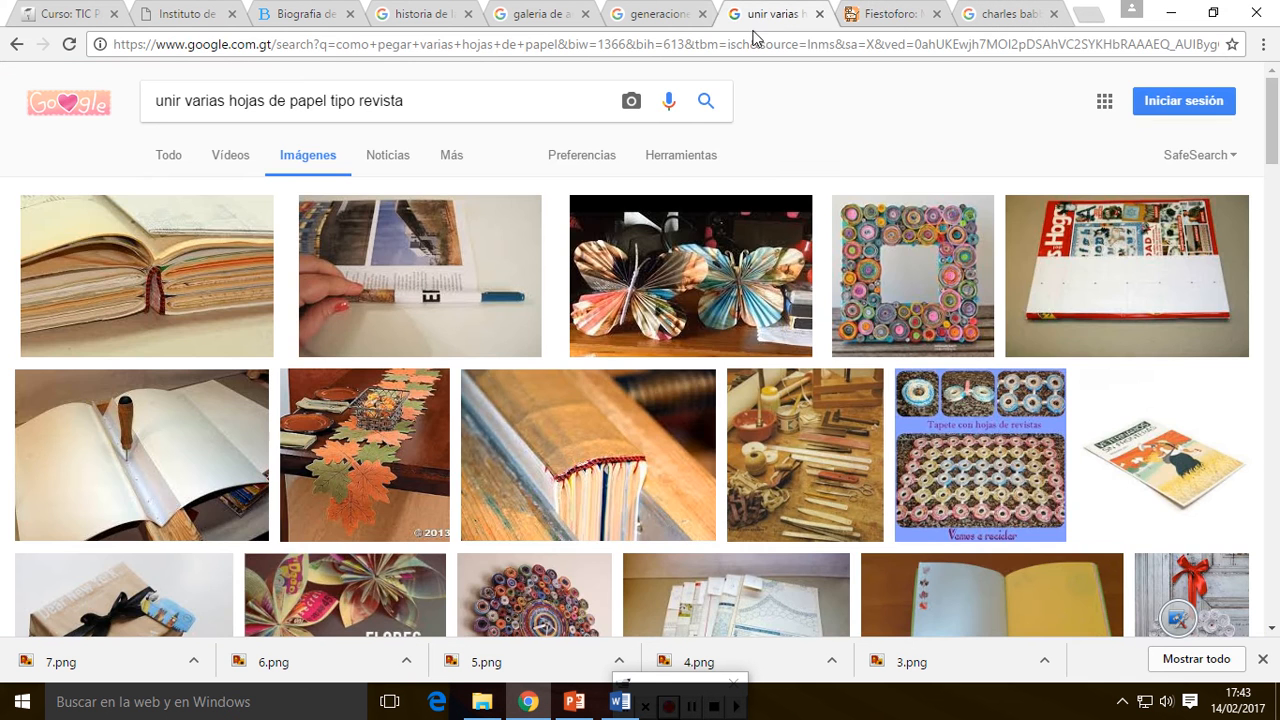
pyautogui.click(662, 13)
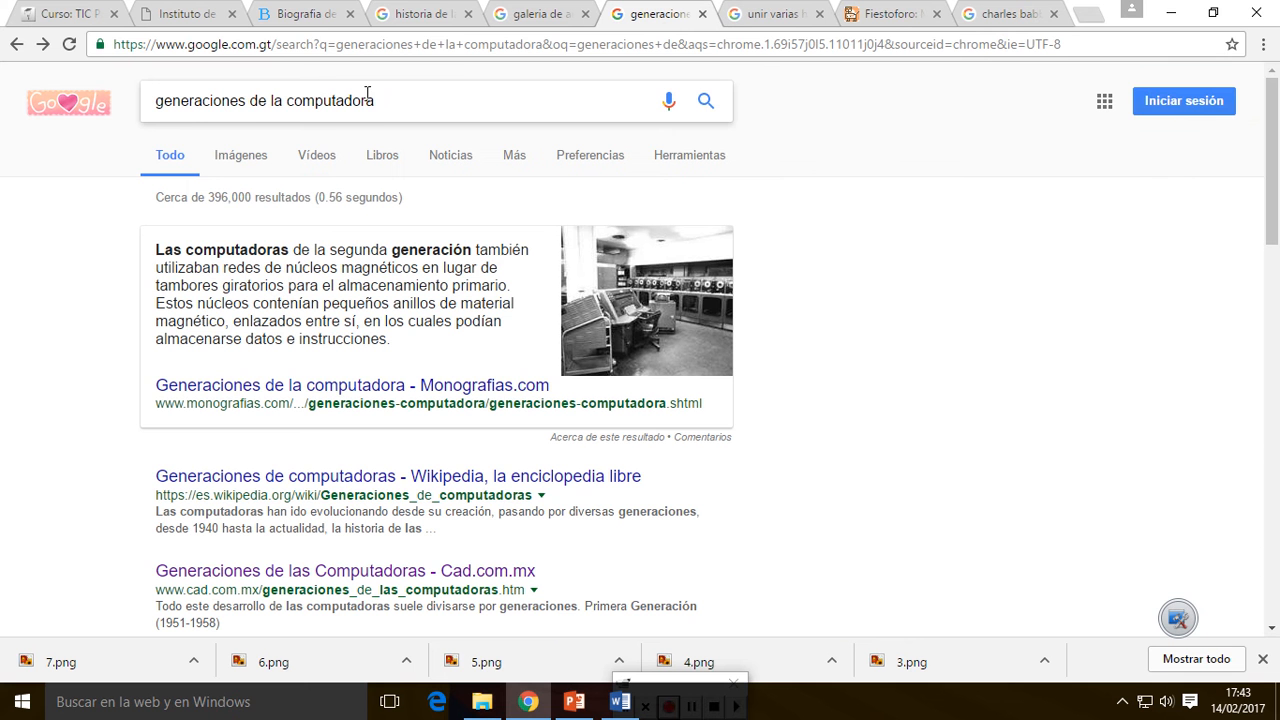
pyautogui.click(397, 101)
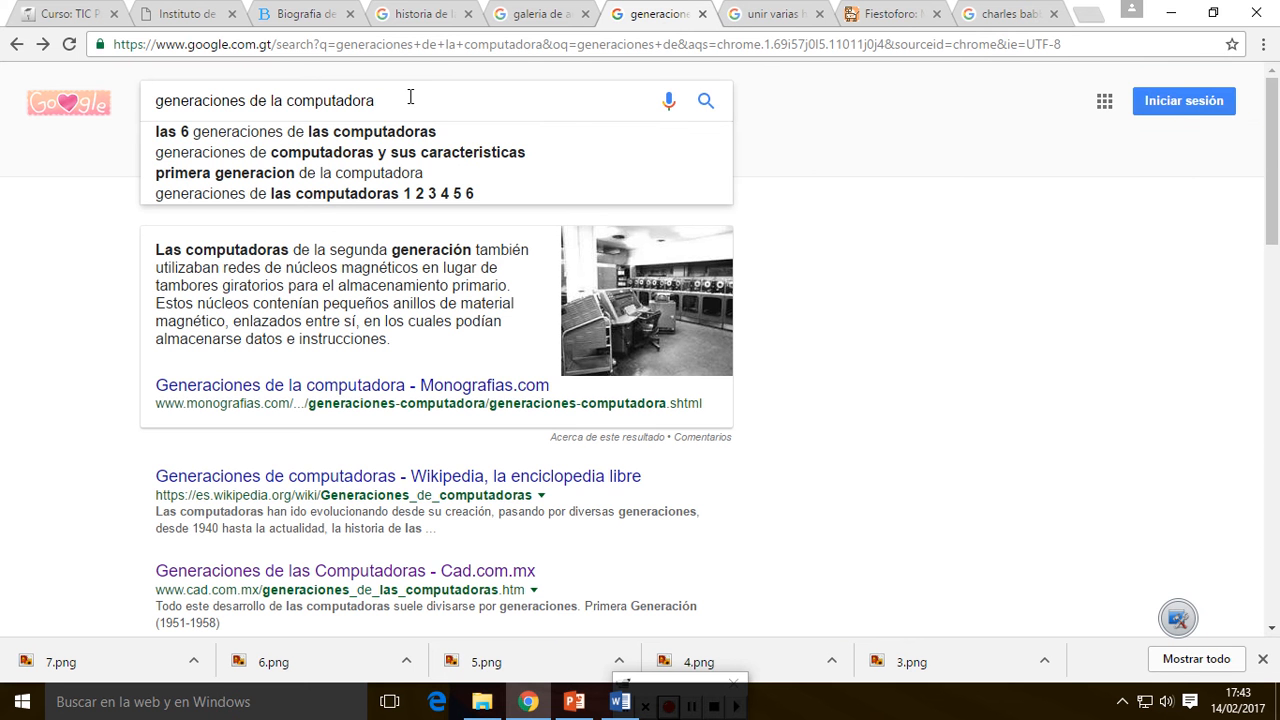
pyautogui.scroll(-2, 86, 174)
pyautogui.scroll(-2, 111, 174)
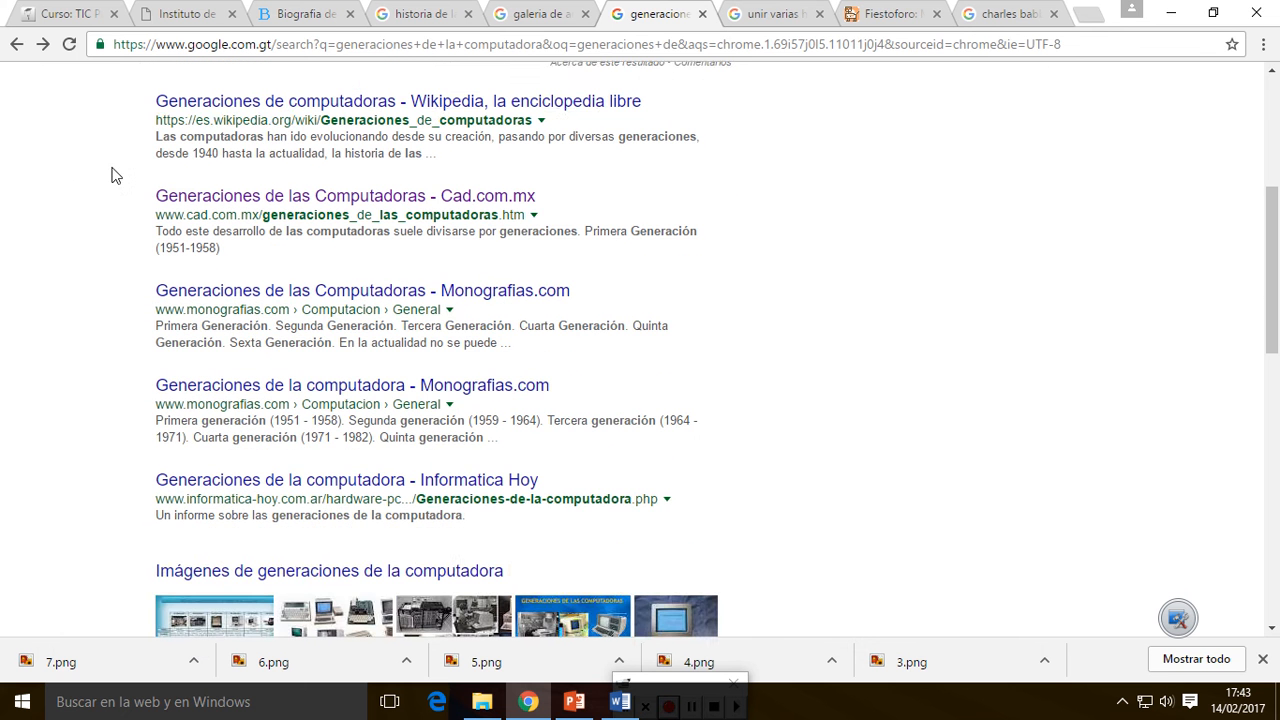
pyautogui.scroll(1, 207, 148)
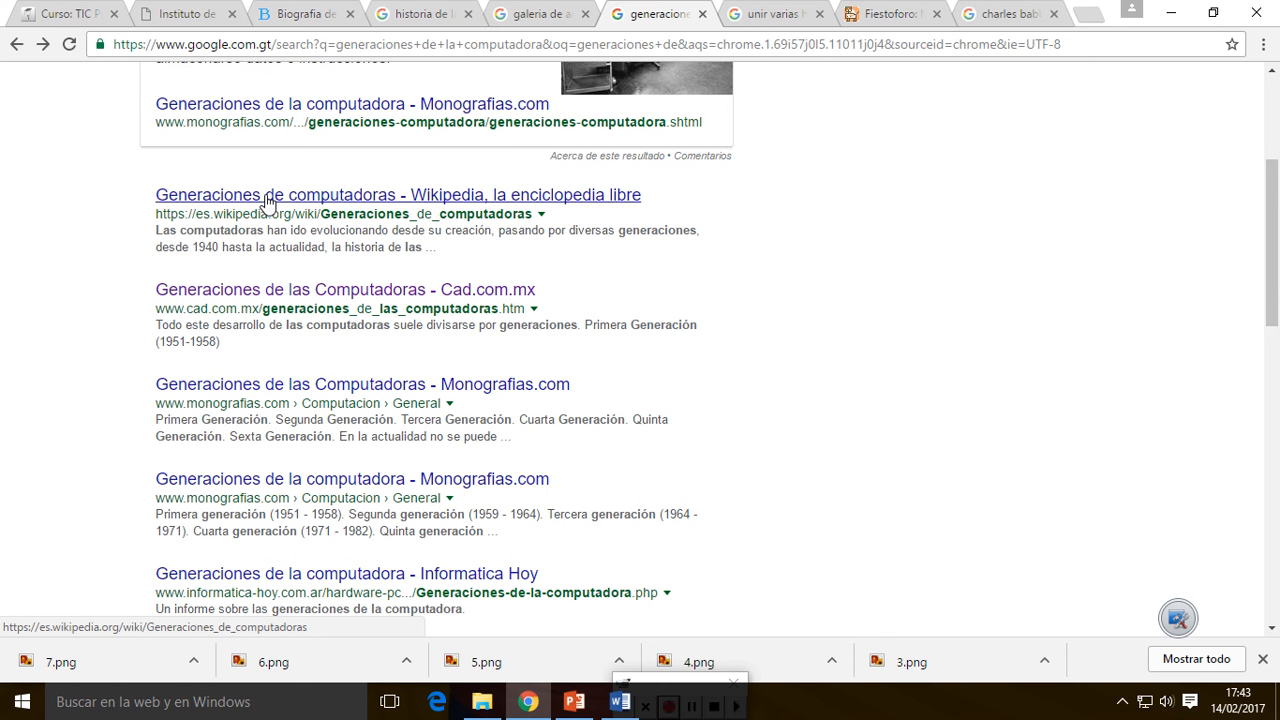
pyautogui.scroll(-1, 275, 250)
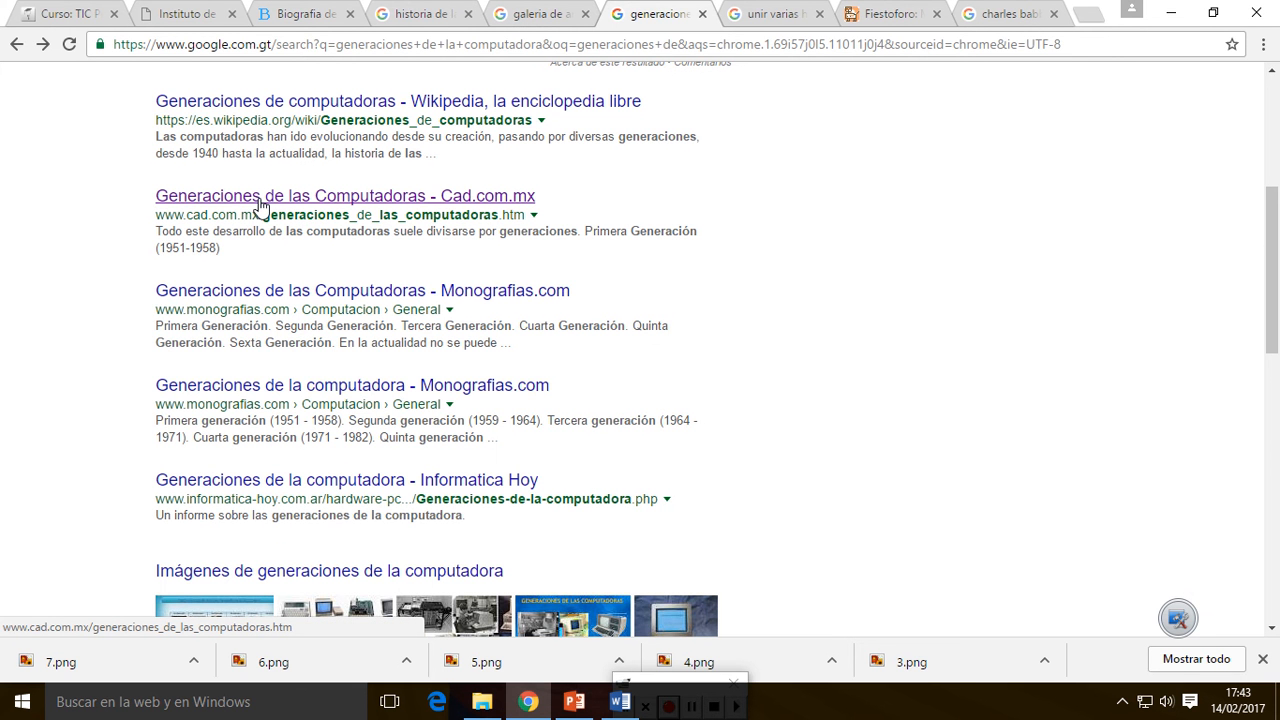
# Open the Cad.com.mx result on Generaciones de las Computadoras and read through the descriptions of each generation
pyautogui.click(260, 203)
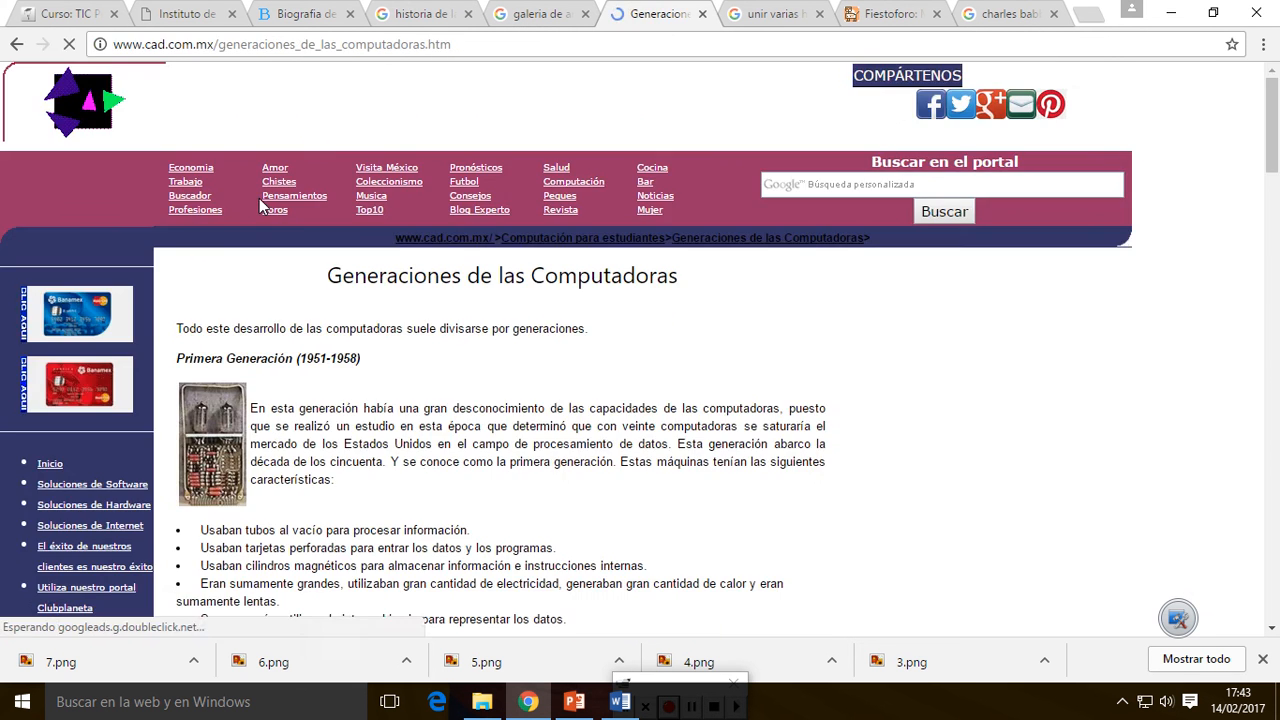
pyautogui.scroll(-4, 368, 270)
pyautogui.scroll(-2, 368, 270)
pyautogui.scroll(-6, 368, 270)
pyautogui.scroll(2, 368, 270)
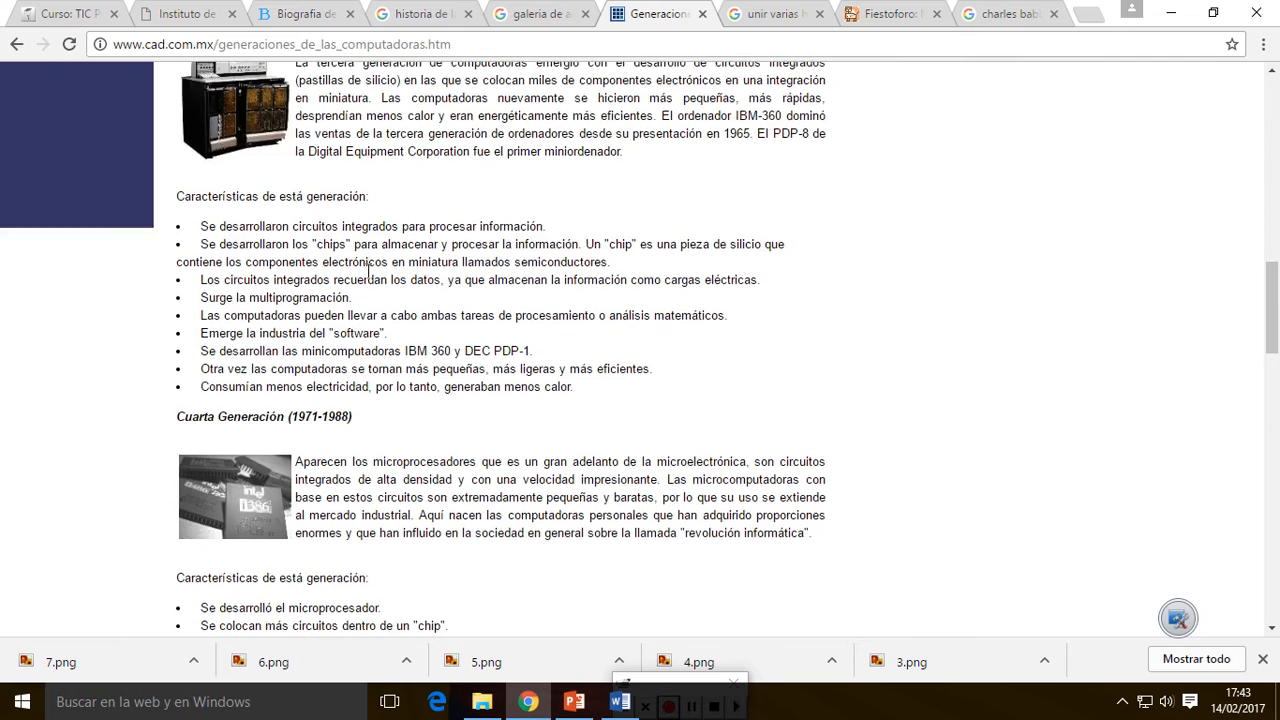
# Read the dates and opening paragraph of the Primera Generación (1951-1958) section on the computer generations page
pyautogui.scroll(-5, 368, 270)
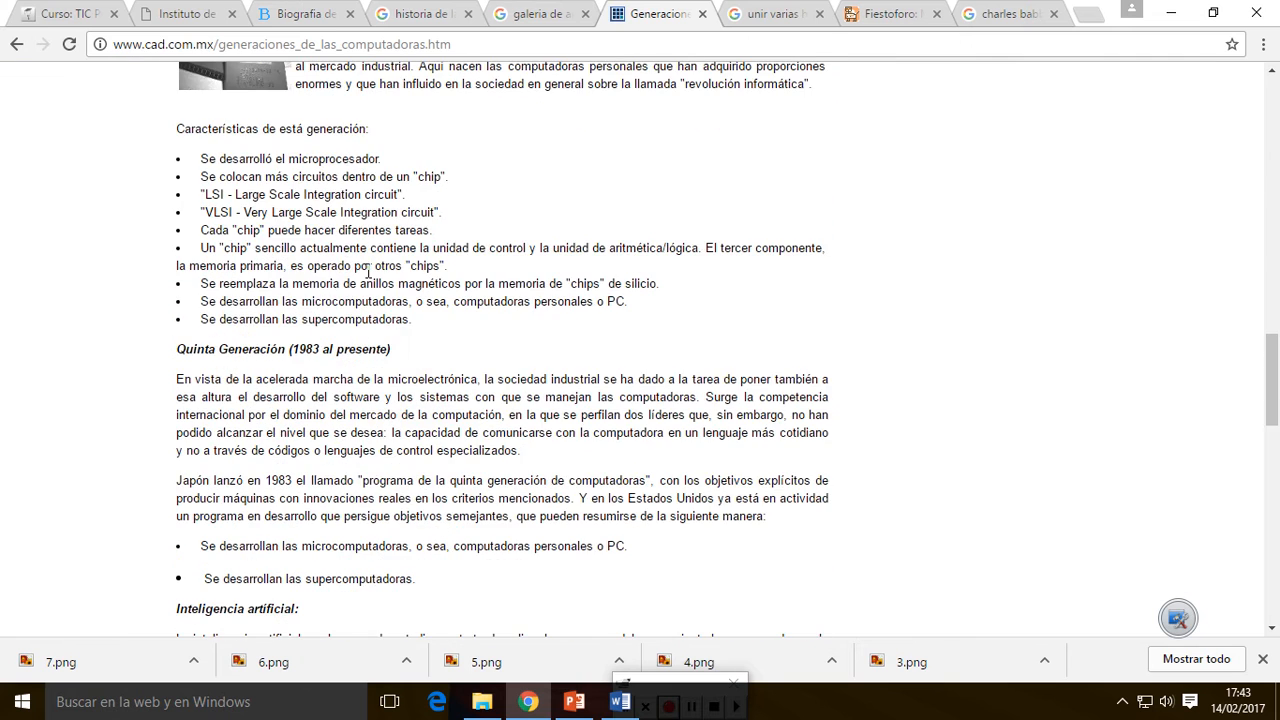
pyautogui.scroll(9, 368, 270)
pyautogui.scroll(4, 368, 270)
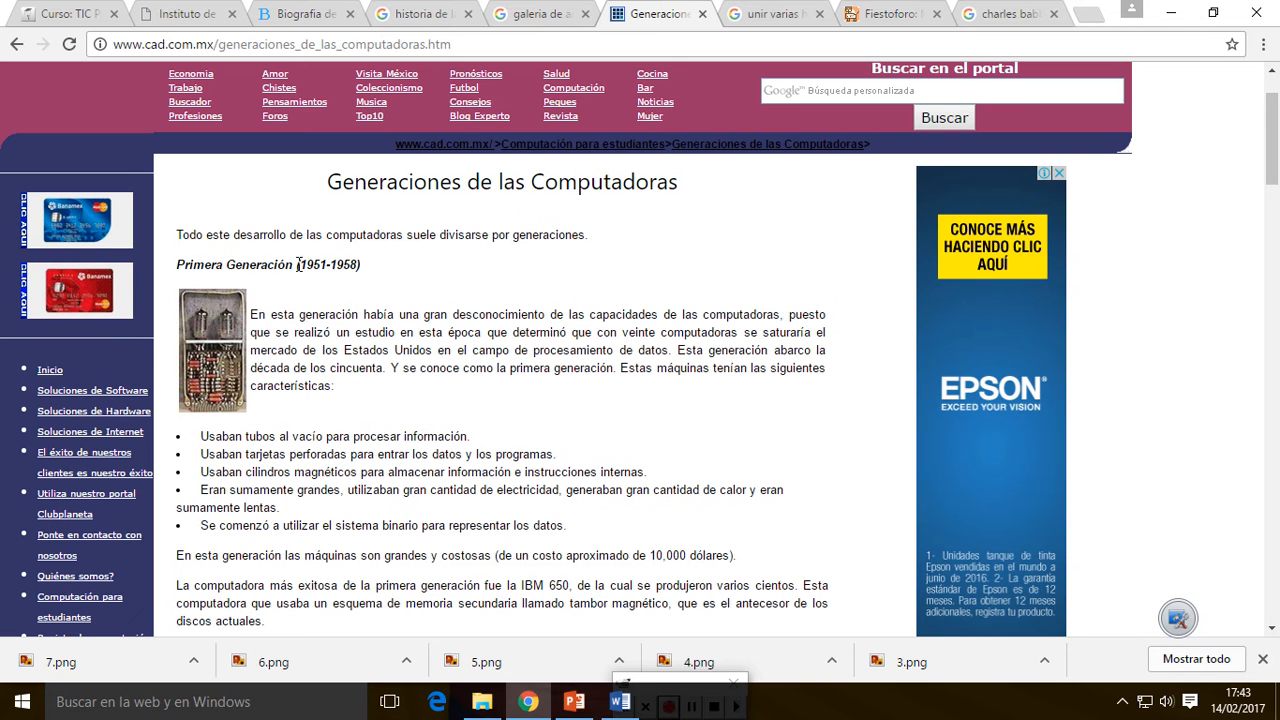
pyautogui.moveTo(298, 264); pyautogui.dragTo(360, 266)
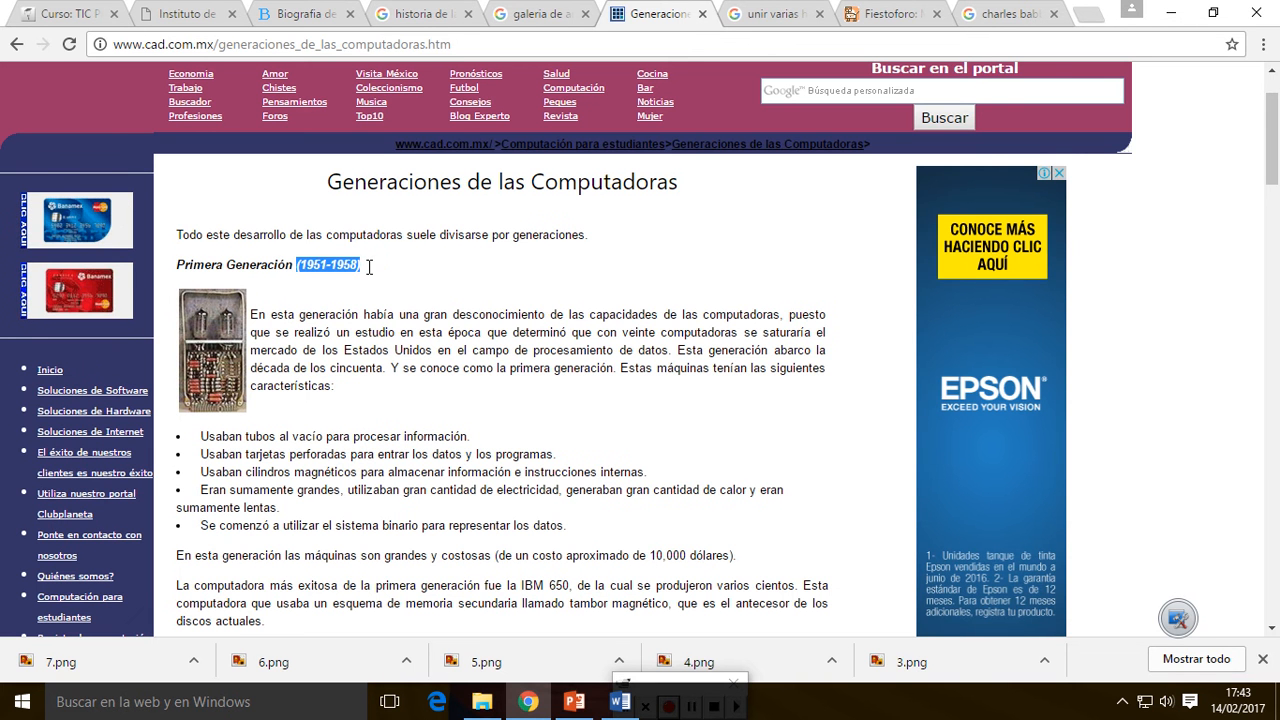
pyautogui.click(362, 282)
pyautogui.scroll(-1, 351, 289)
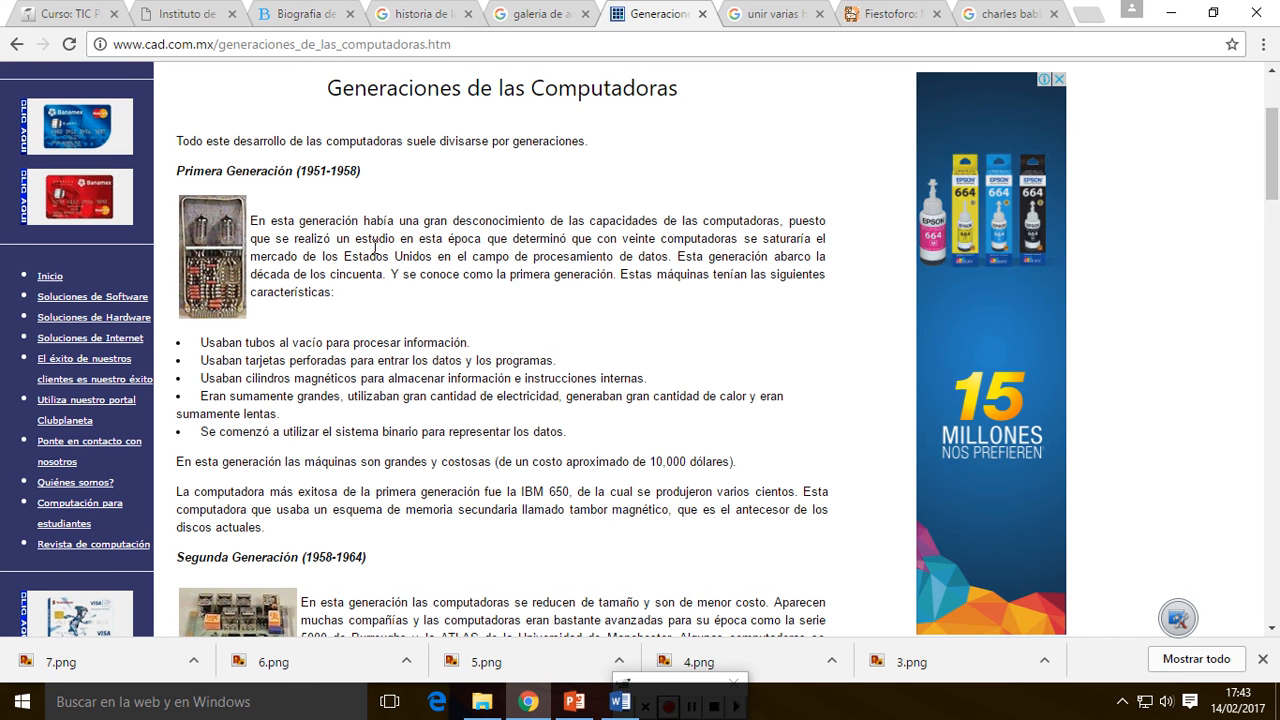
pyautogui.moveTo(399, 221); pyautogui.dragTo(727, 276)
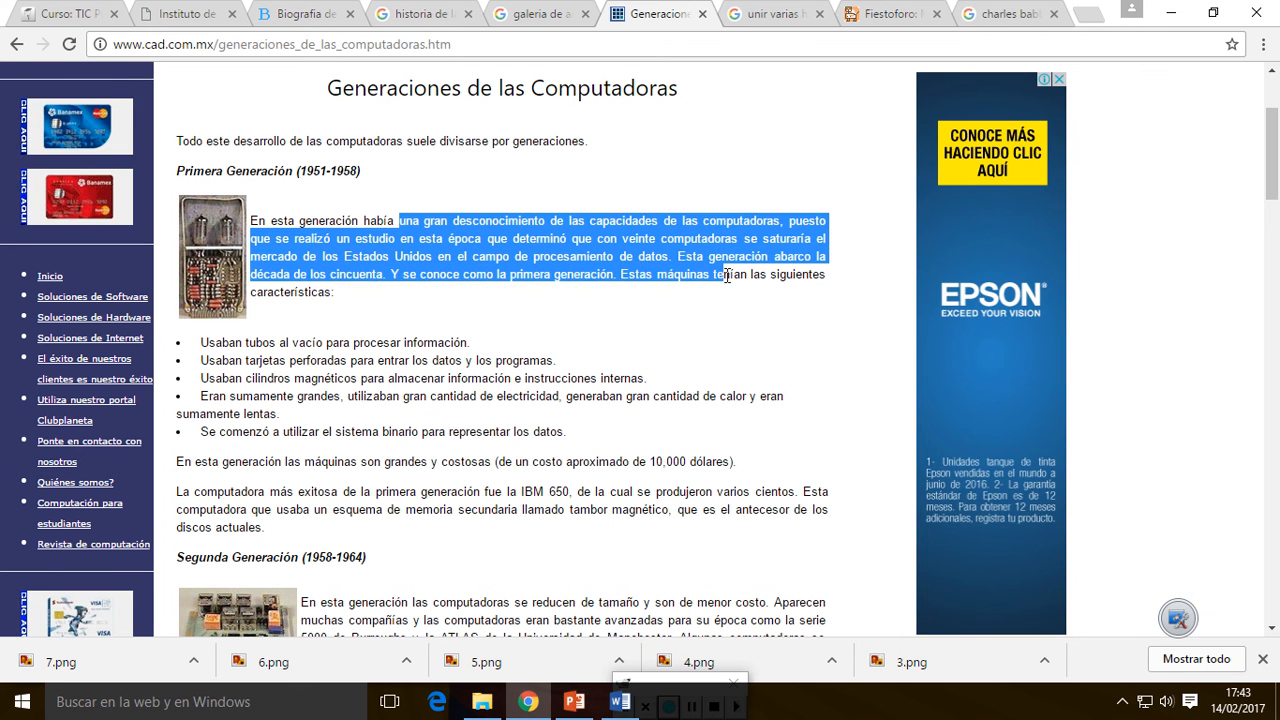
pyautogui.scroll(-1, 254, 281)
pyautogui.click(262, 301)
# Examine the first-generation characteristics list, including vacuum tubes, punched cards and magnetic cylinders
pyautogui.moveTo(202, 250); pyautogui.dragTo(480, 248)
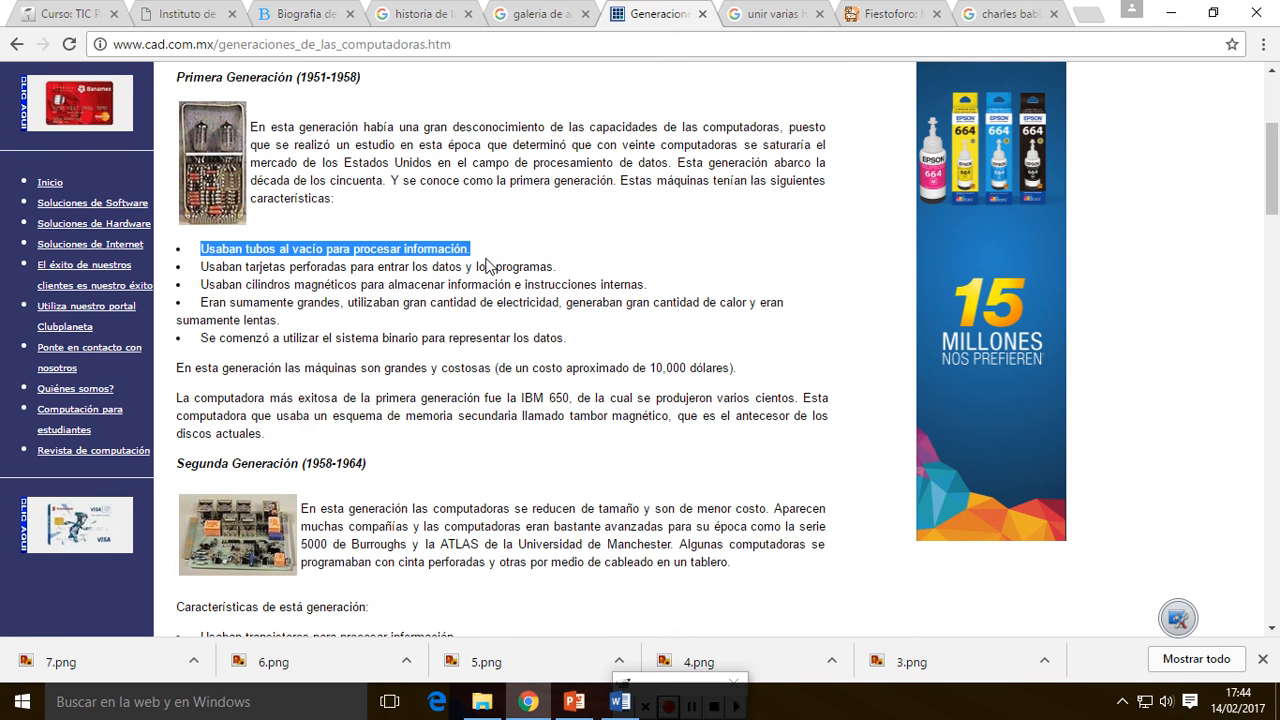
pyautogui.click(350, 279)
pyautogui.moveTo(257, 266); pyautogui.dragTo(369, 273)
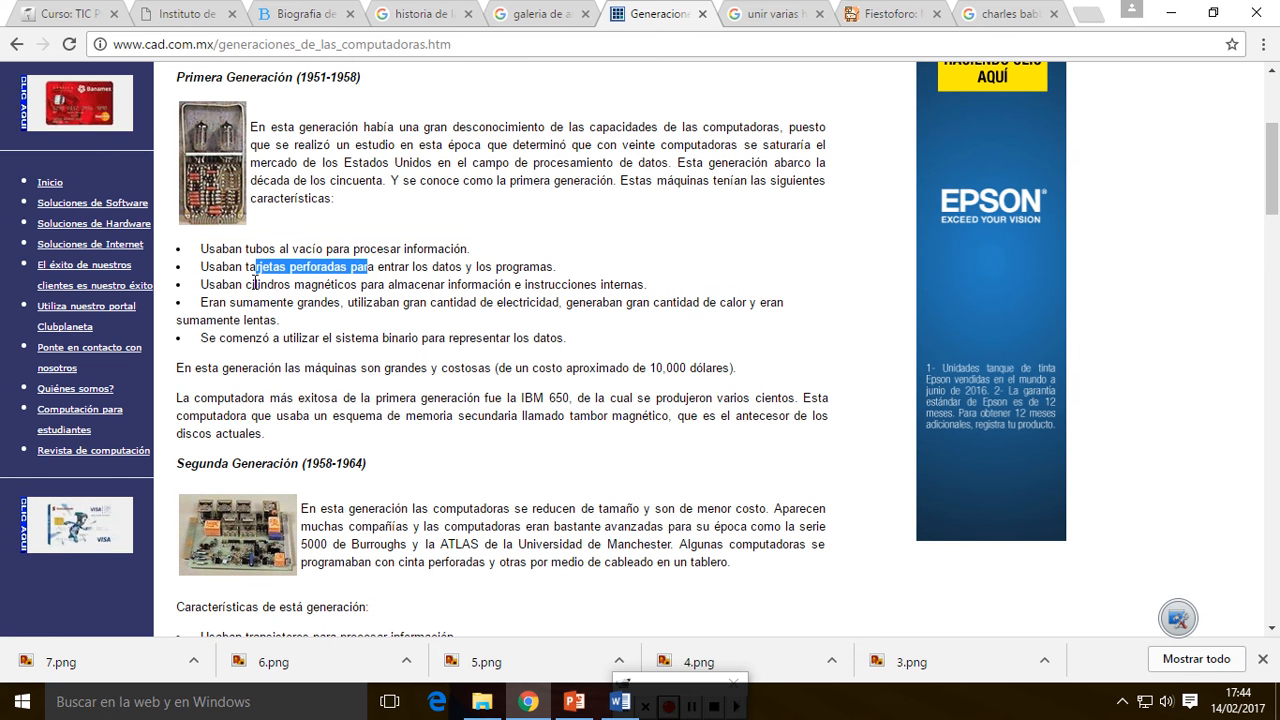
pyautogui.moveTo(256, 285); pyautogui.dragTo(365, 290)
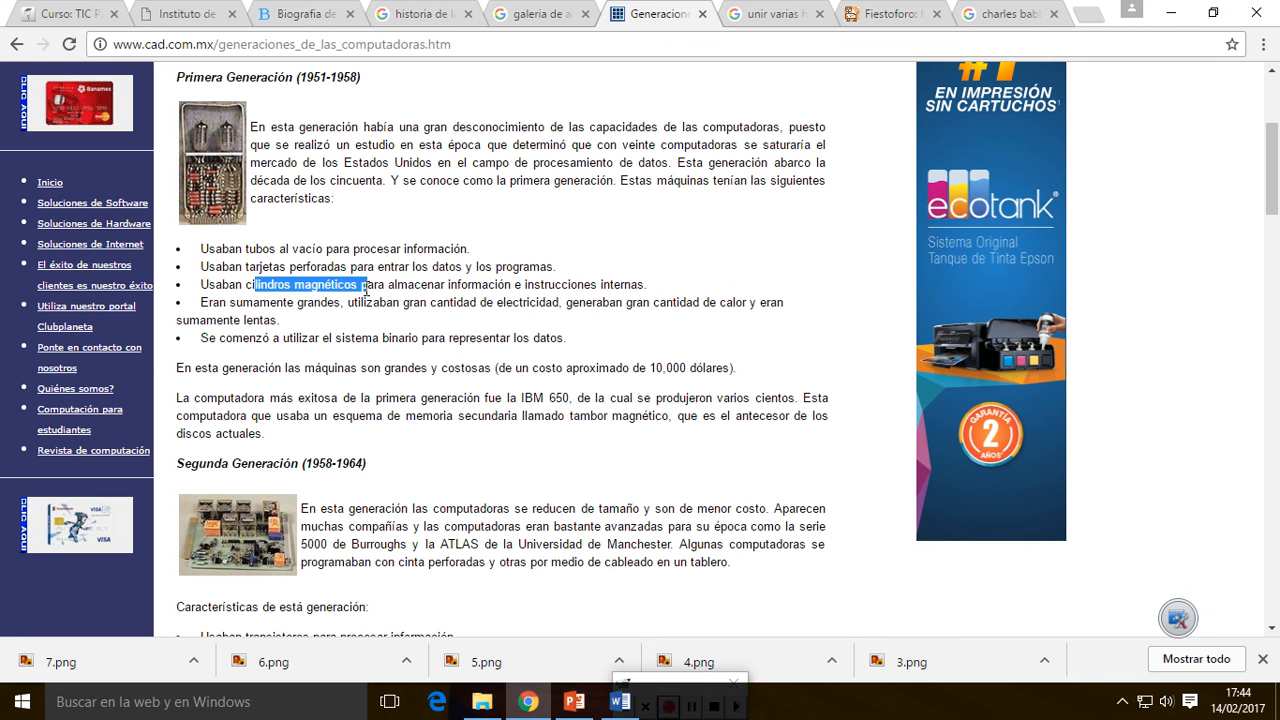
pyautogui.click(254, 355)
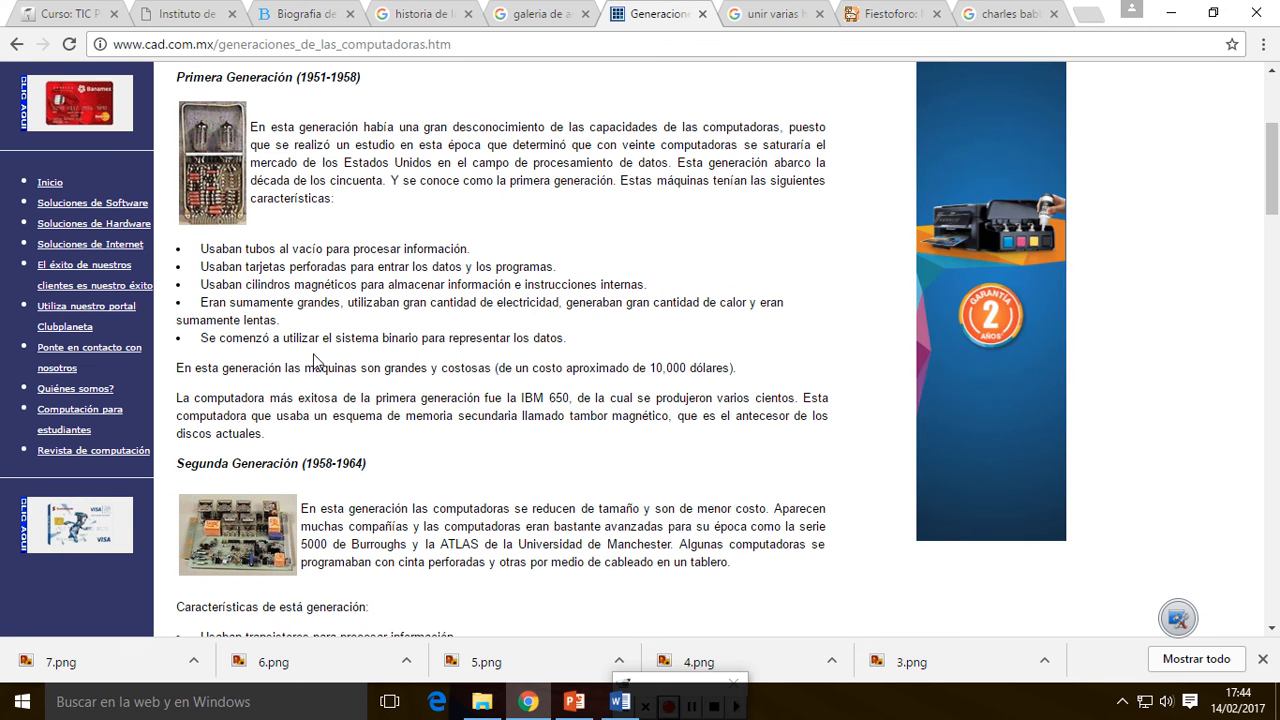
# Copy the Primera Generación section, from its heading through the bullet about the binary system
pyautogui.scroll(1, 254, 355)
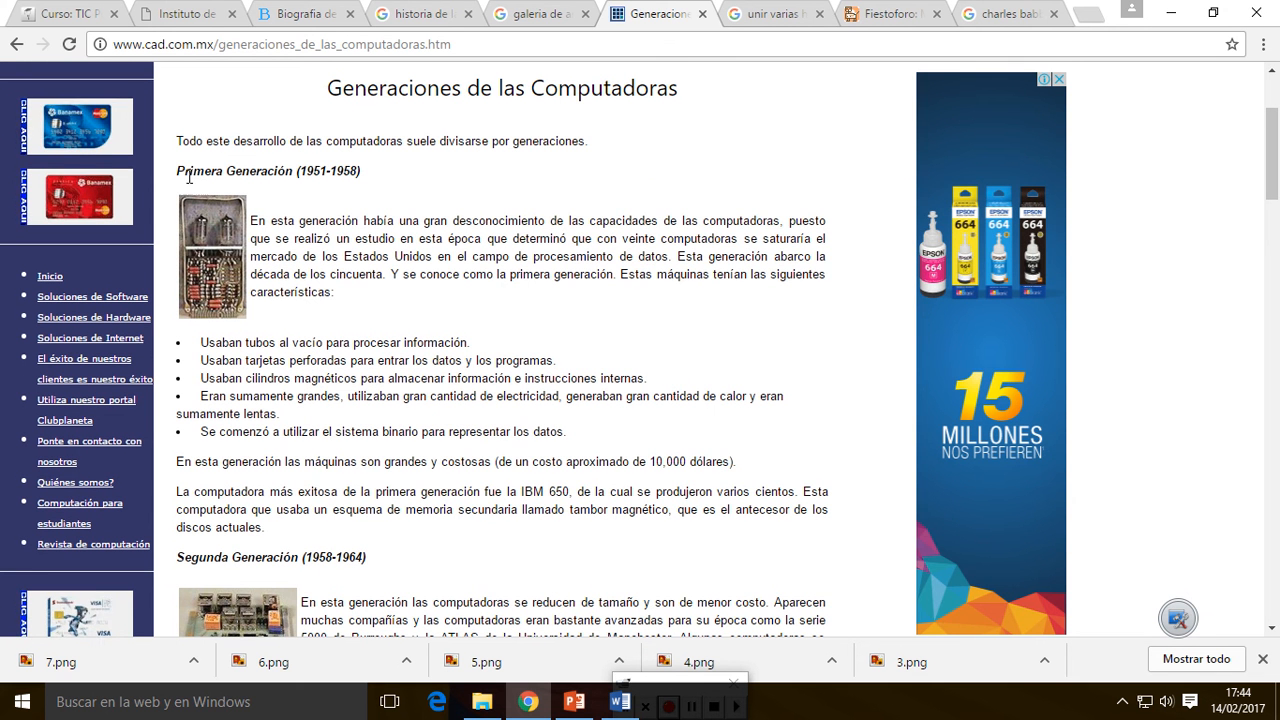
pyautogui.moveTo(177, 170); pyautogui.dragTo(571, 431)
pyautogui.hotkey('ctrl', 'c')
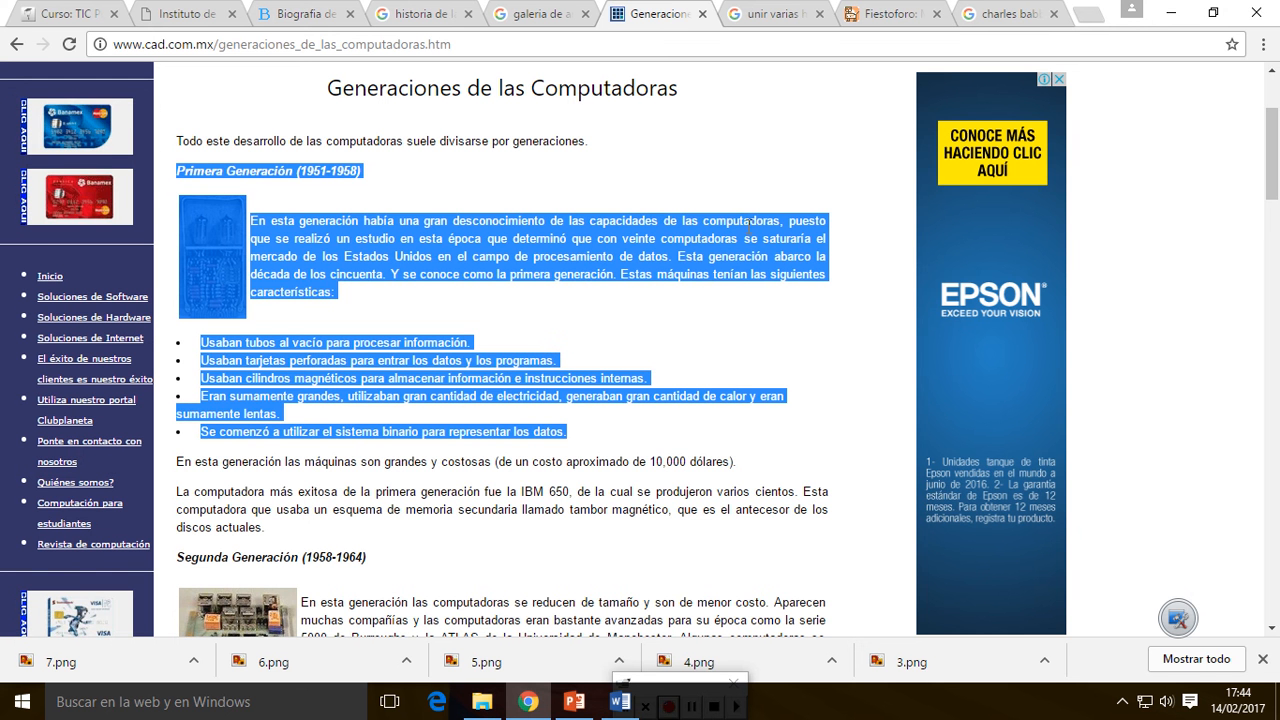
# Switch to Word and paste the copied section as text only beneath the heading of the wide lower text box
pyautogui.click(620, 701)
pyautogui.click(488, 285)
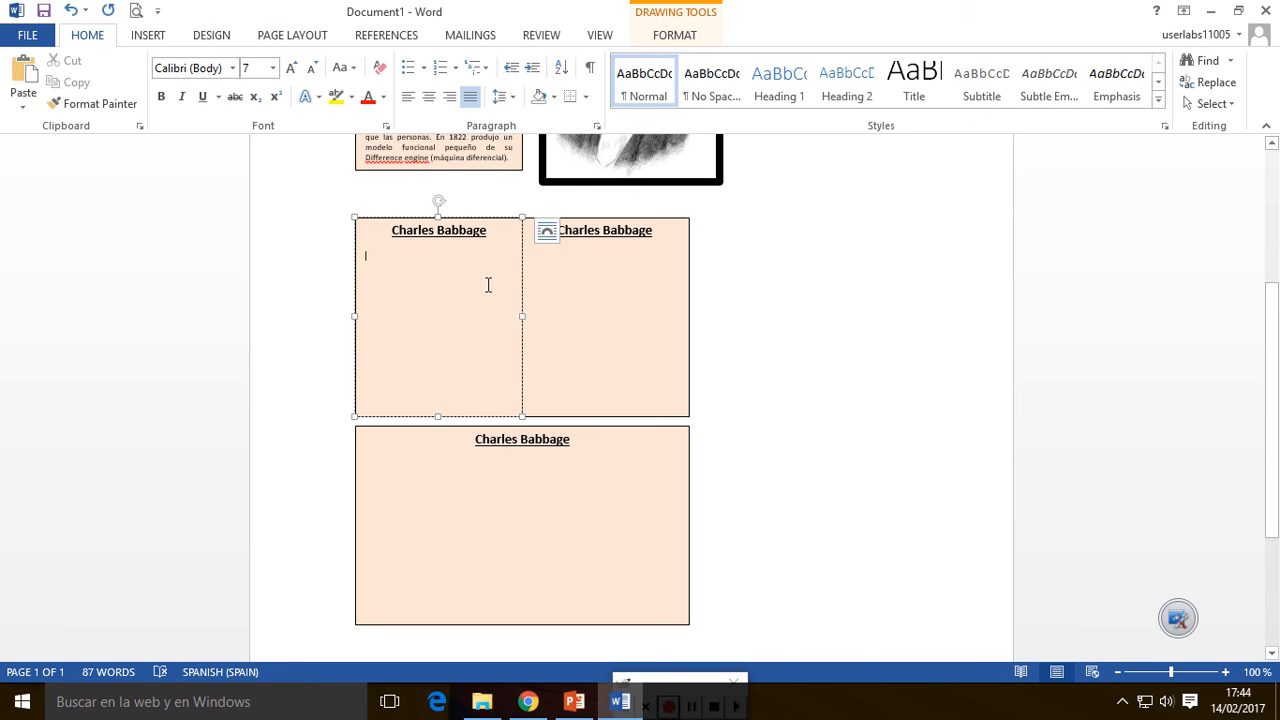
pyautogui.click(479, 475)
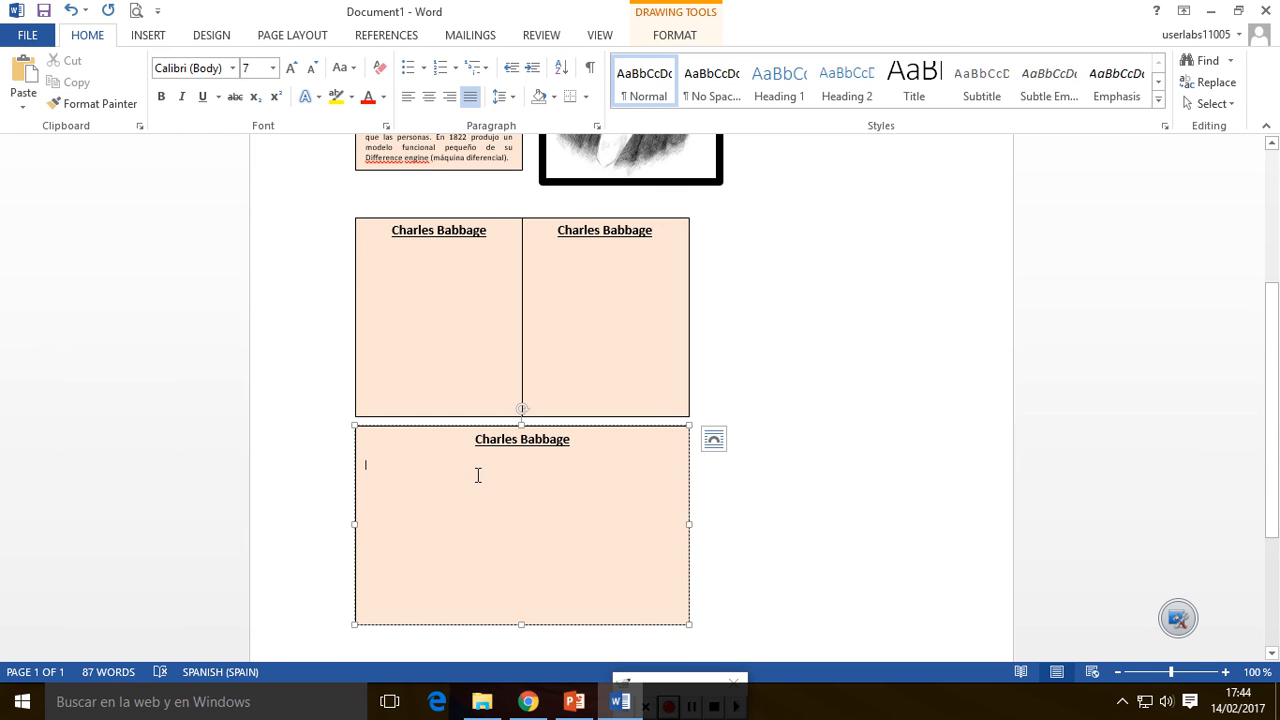
pyautogui.click(22, 106)
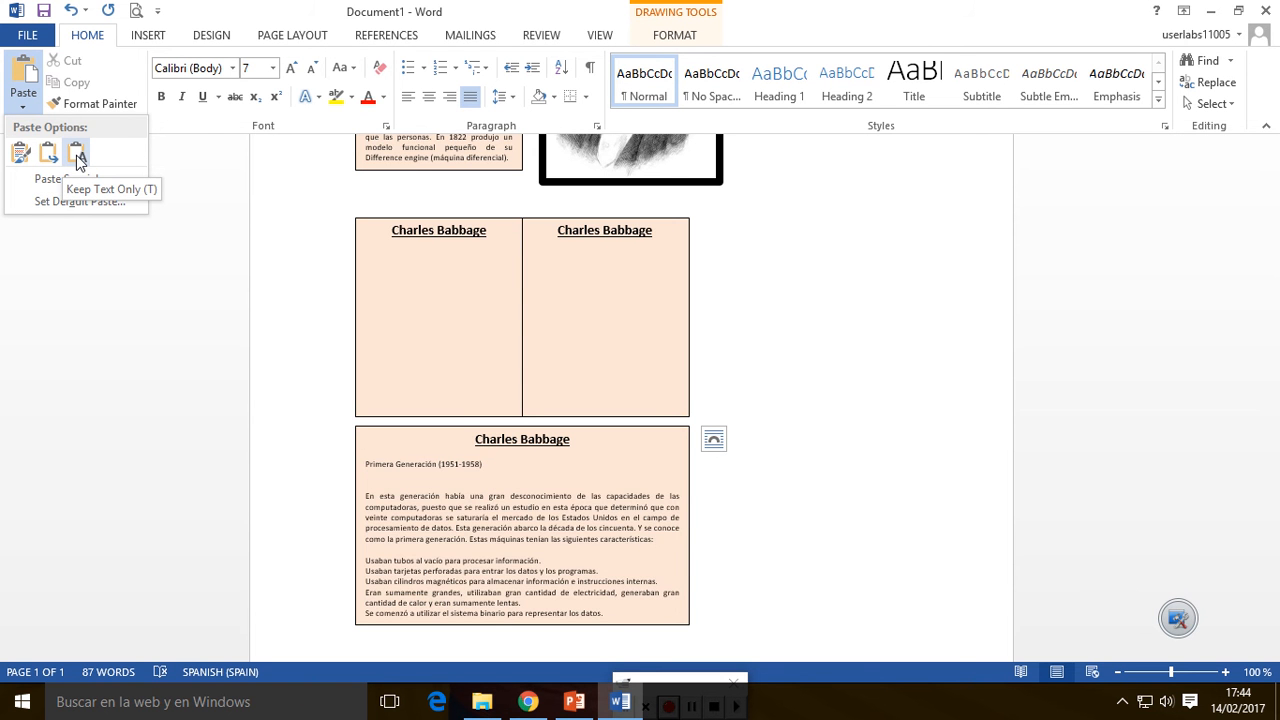
pyautogui.click(76, 155)
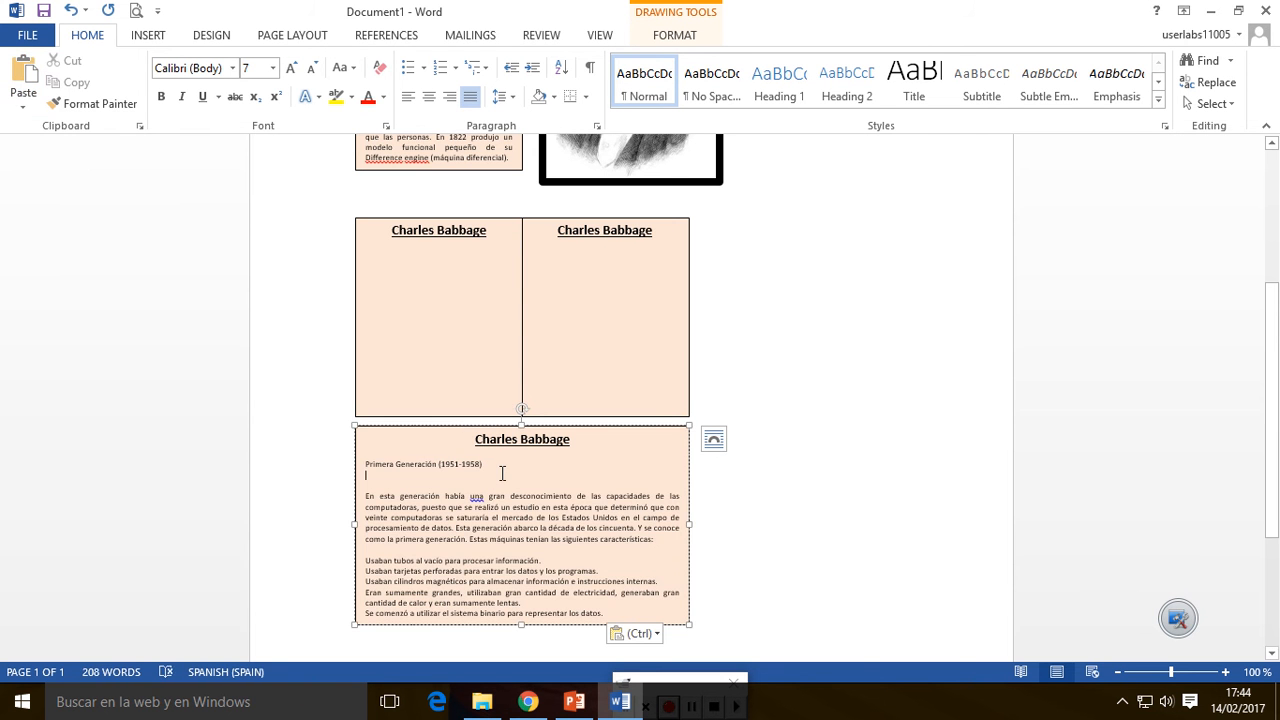
# Delete the extra blank line above the paragraph beginning "En esta generación" in the wide text box
pyautogui.click(1226, 672)
pyautogui.click(1226, 672)
pyautogui.click(1226, 672)
pyautogui.click(1226, 672)
pyautogui.click(1226, 672)
pyautogui.click(1226, 672)
pyautogui.click(1226, 672)
pyautogui.scroll(-3, 429, 449)
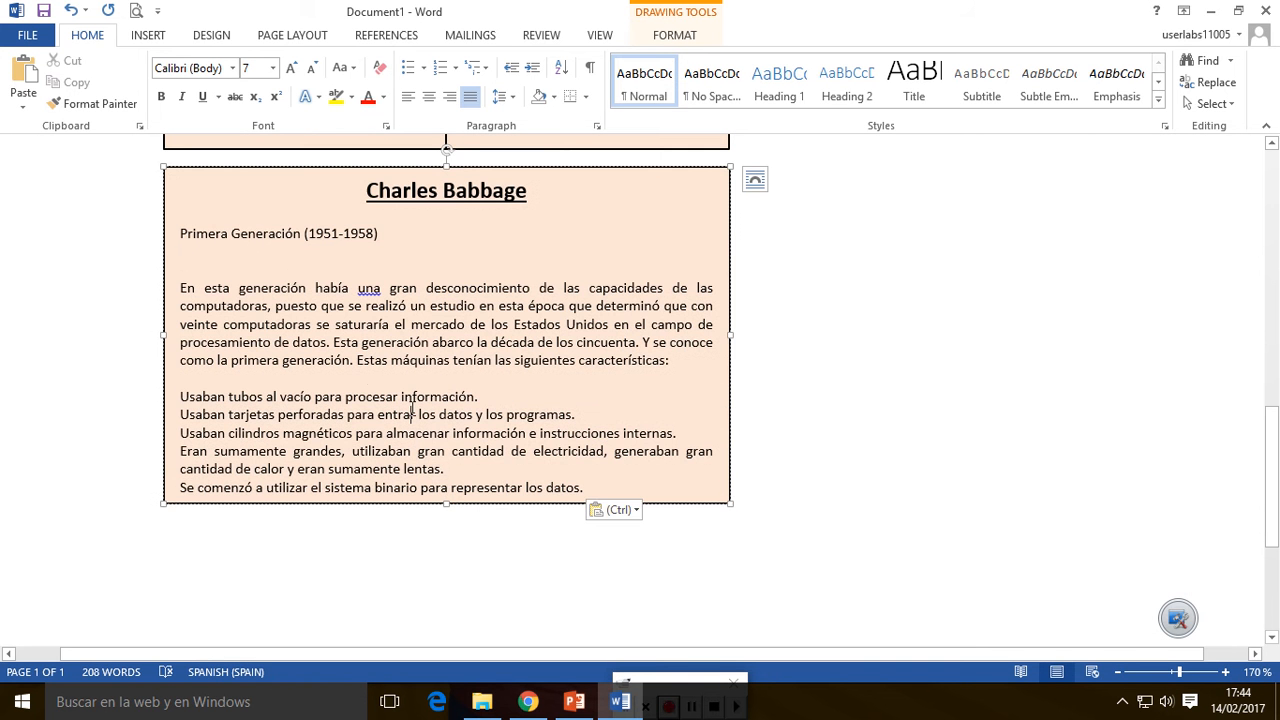
pyautogui.click(194, 268)
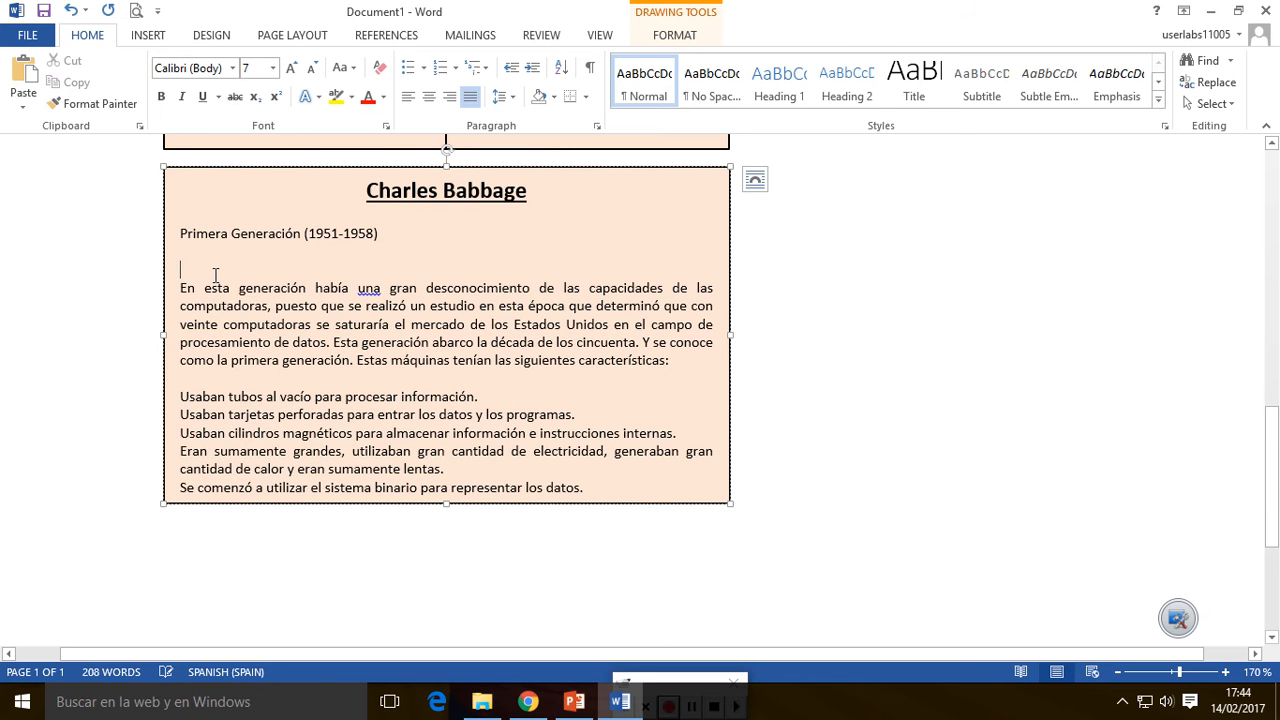
pyautogui.press('Delete')
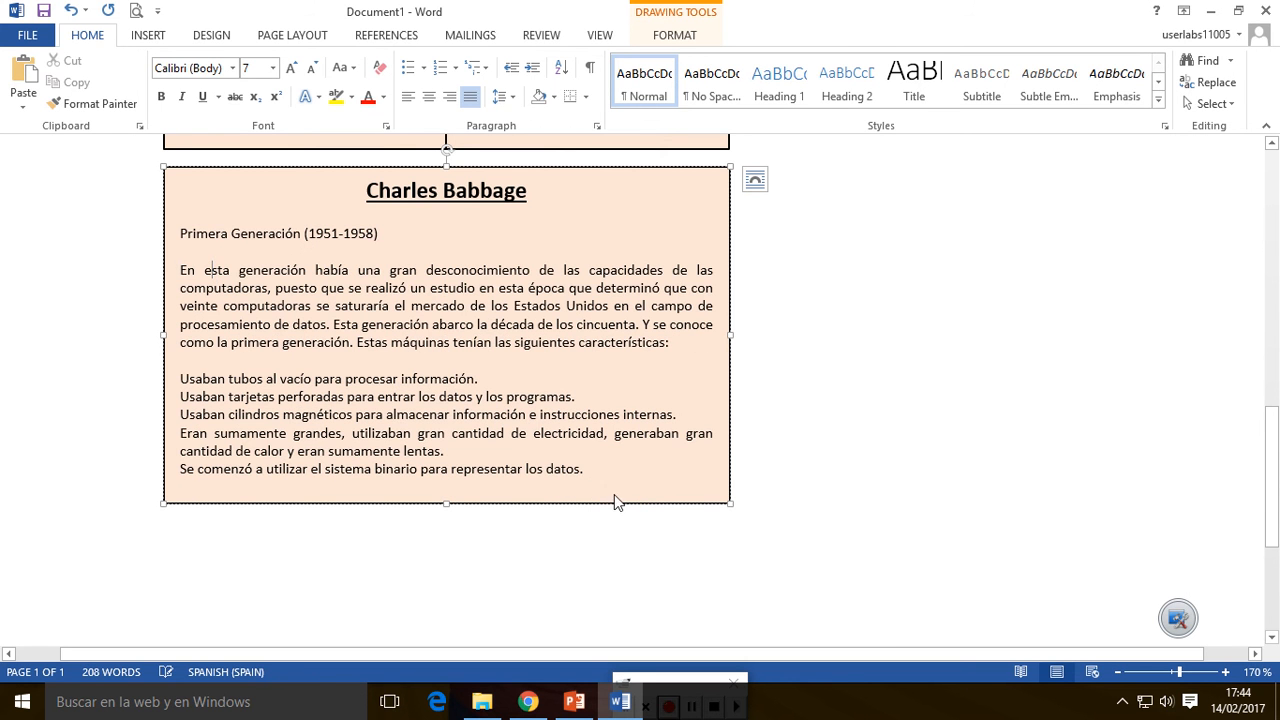
pyautogui.hotkey('ctrl', 'End')
# Switch to the browser and check the end of the last first-generation characteristic on the source page
pyautogui.click(548, 706)
pyautogui.click(572, 452)
pyautogui.moveTo(488, 432); pyautogui.dragTo(603, 434)
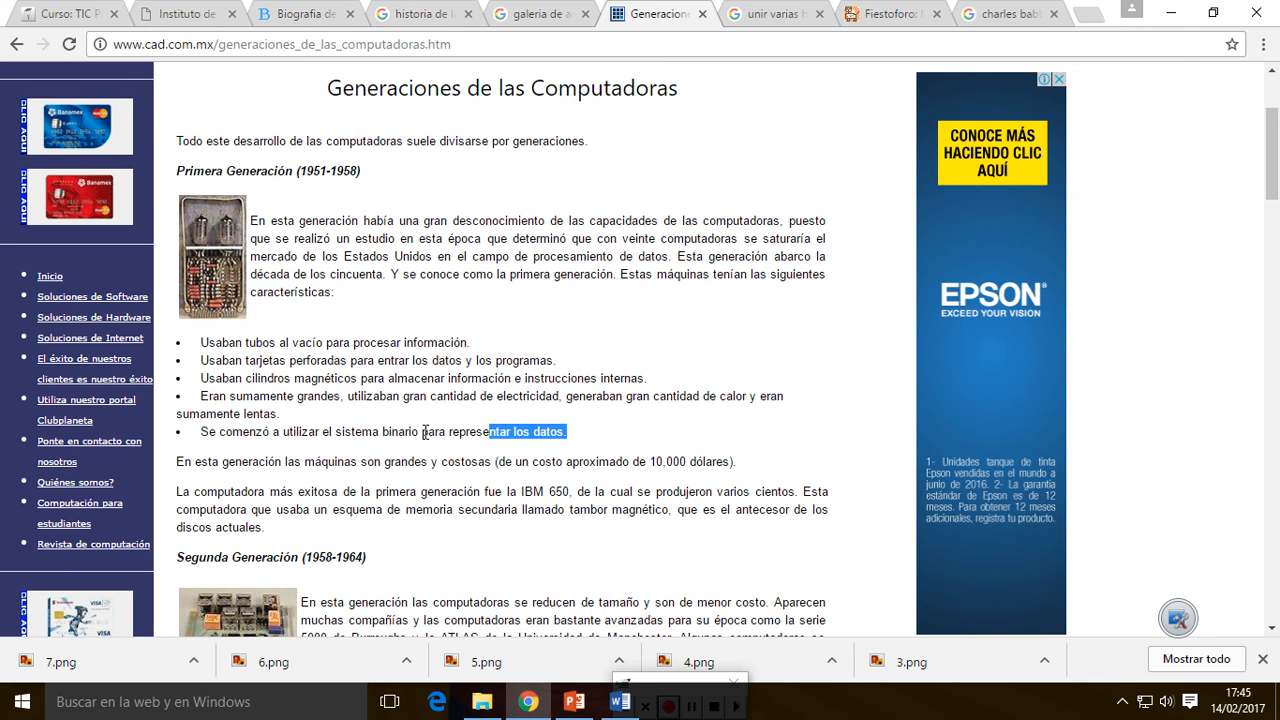
pyautogui.moveTo(452, 432); pyautogui.dragTo(592, 439)
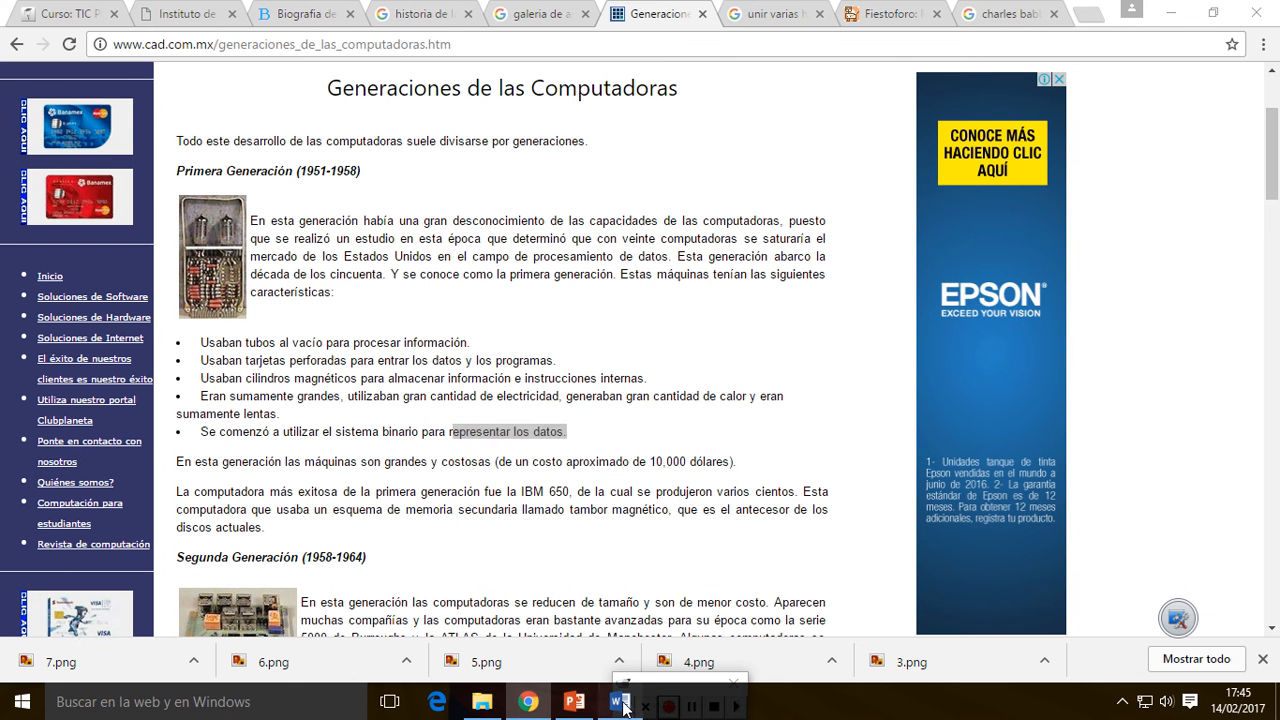
# Return to Word and correct "una" to the suggested "un" before "gran desconocimiento" in the pasted paragraph
pyautogui.click(621, 704)
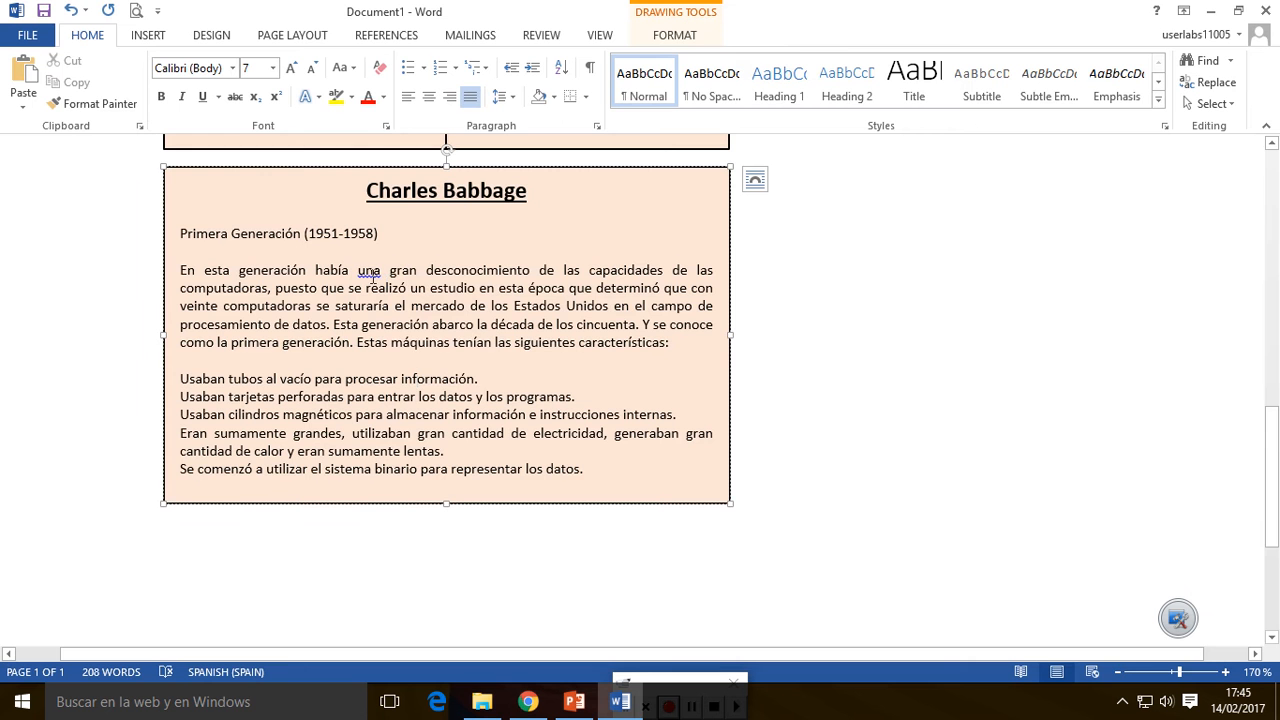
pyautogui.rightClick(368, 272)
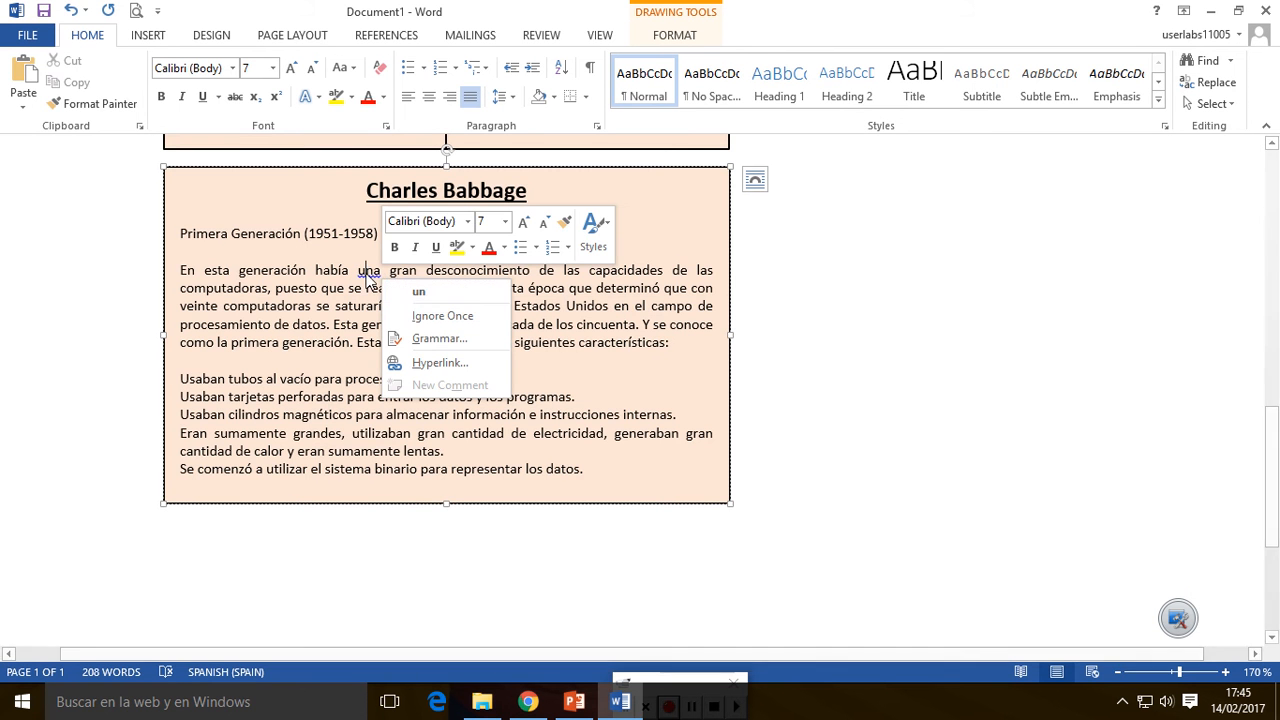
pyautogui.click(414, 293)
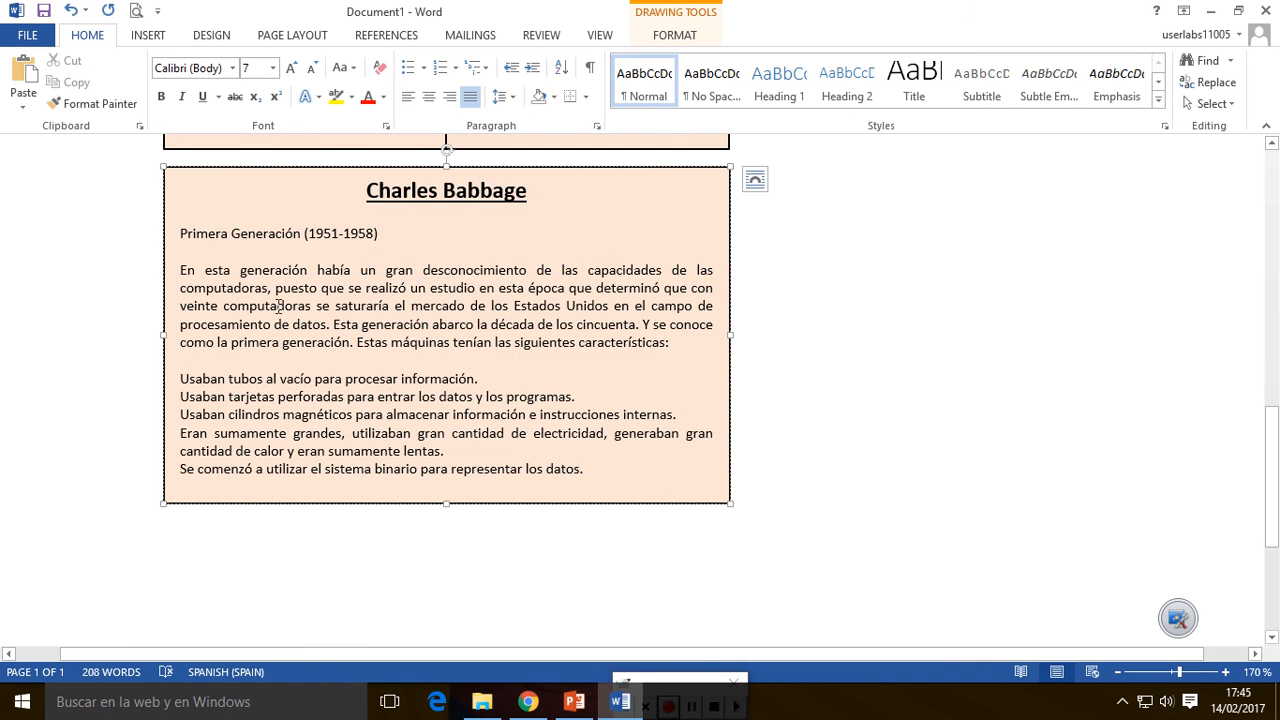
pyautogui.moveTo(180, 268); pyautogui.dragTo(620, 466)
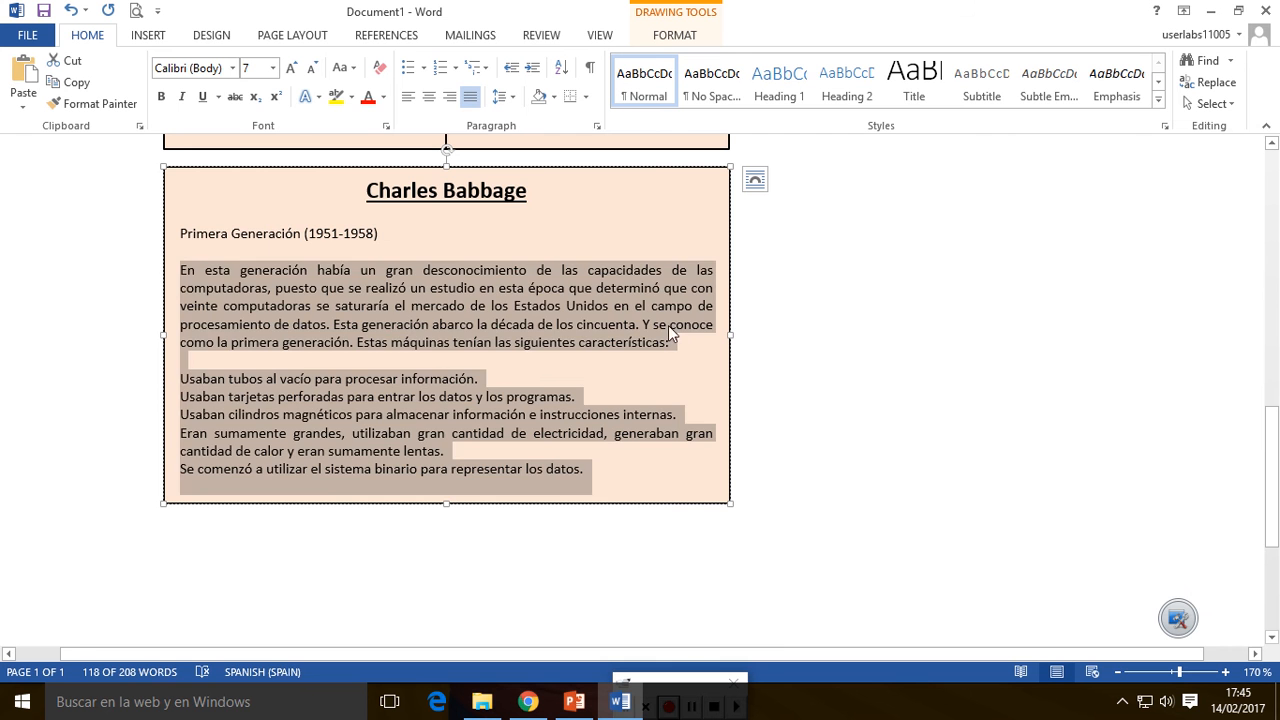
pyautogui.click(321, 249)
pyautogui.click(391, 205)
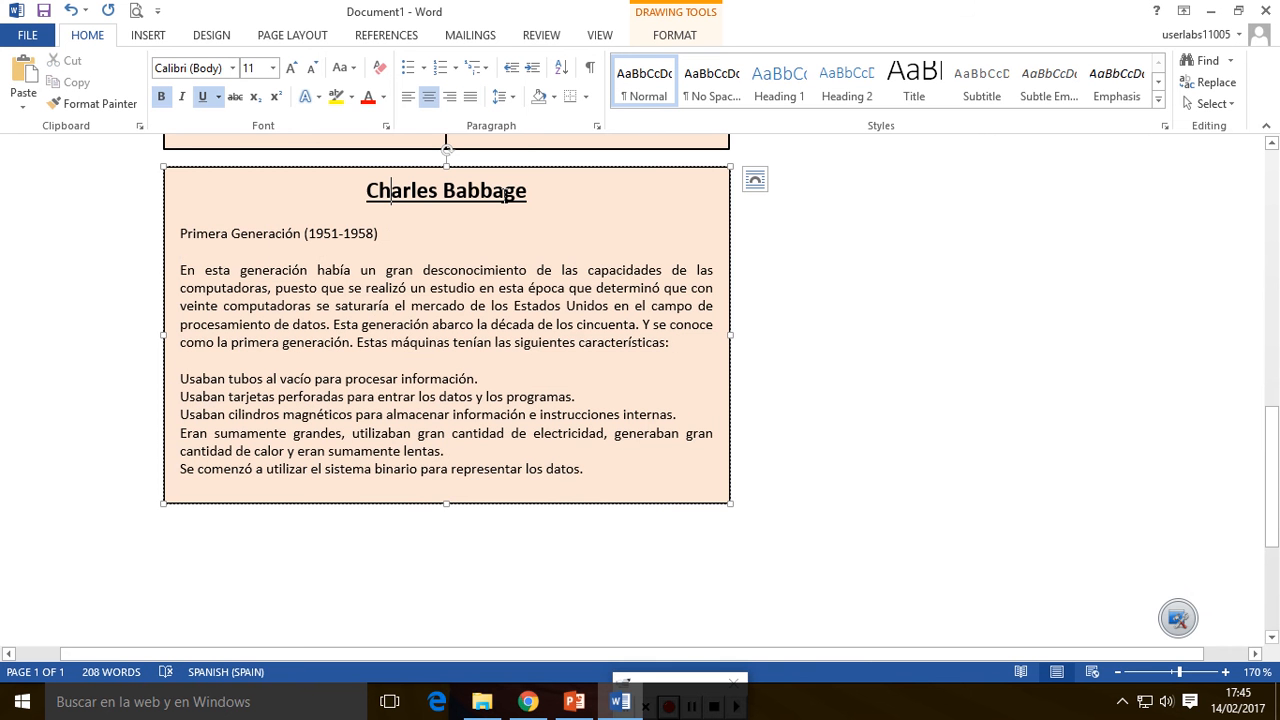
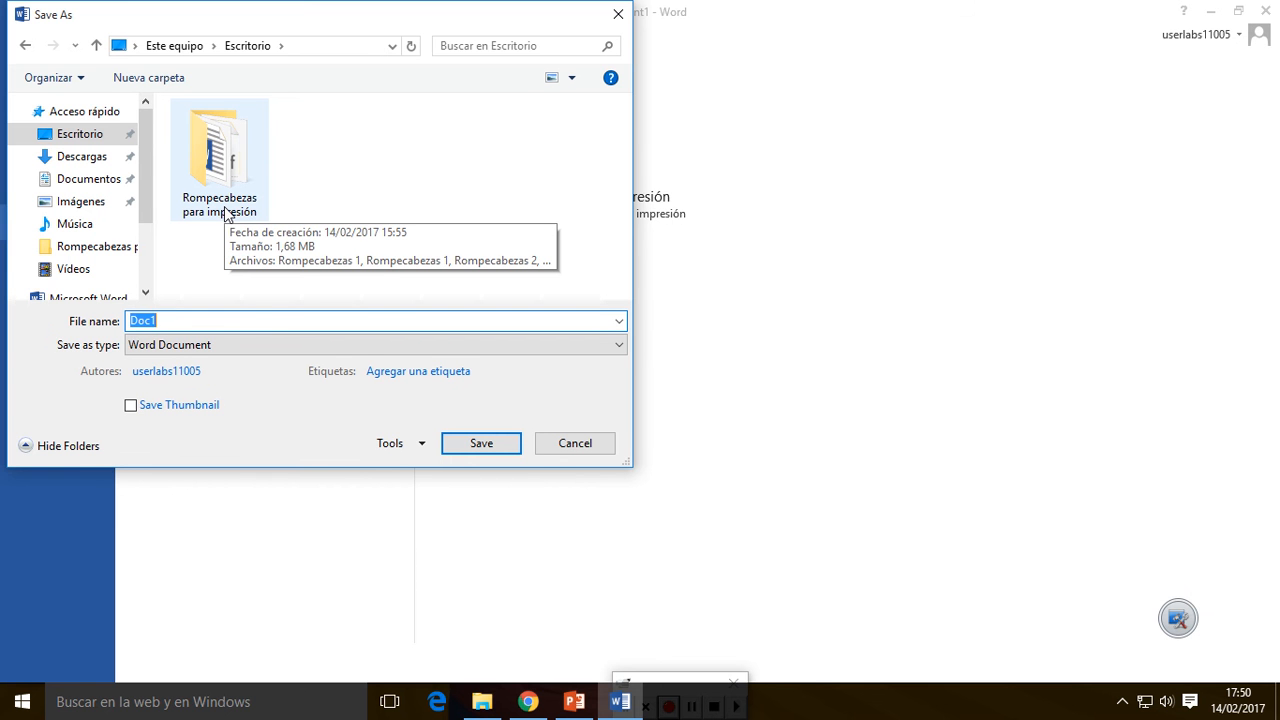
# Save the document to the Escritorio folder under the name "Álbum de estampas proyecto TIC"
pyautogui.click(172, 323)
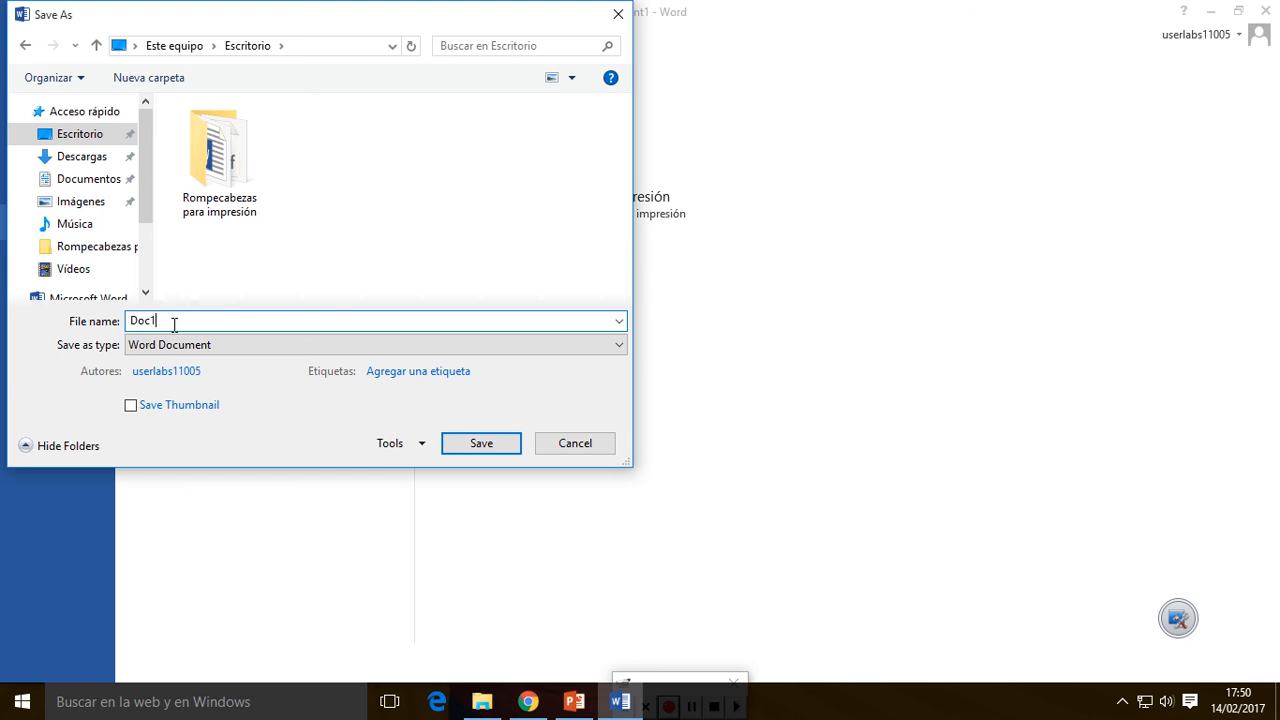
pyautogui.press('BackSpace')
pyautogui.press('BackSpace')
pyautogui.press('BackSpace')
pyautogui.write('Álbum de estamapas proyecto TIC')
pyautogui.press('Return')
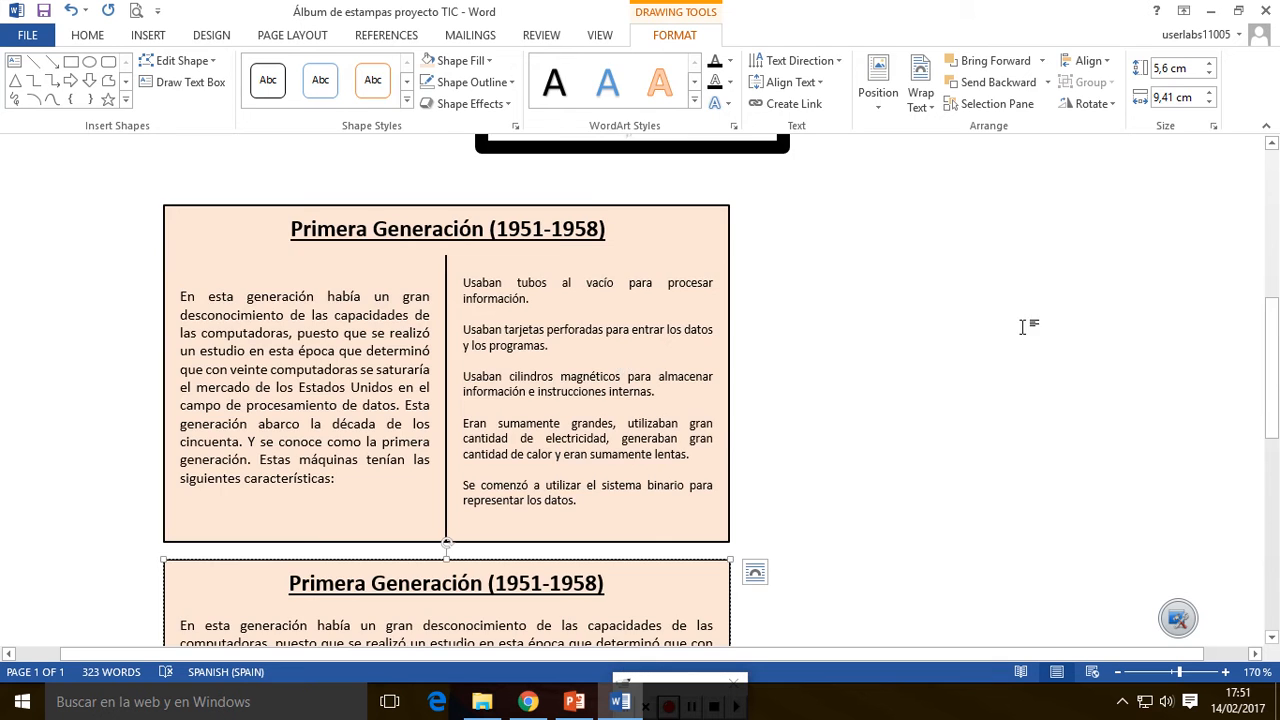
# Review the layout and text of both Primera Generación (1951-1958) cards in the saved document
pyautogui.scroll(4, 926, 399)
pyautogui.scroll(-4, 926, 399)
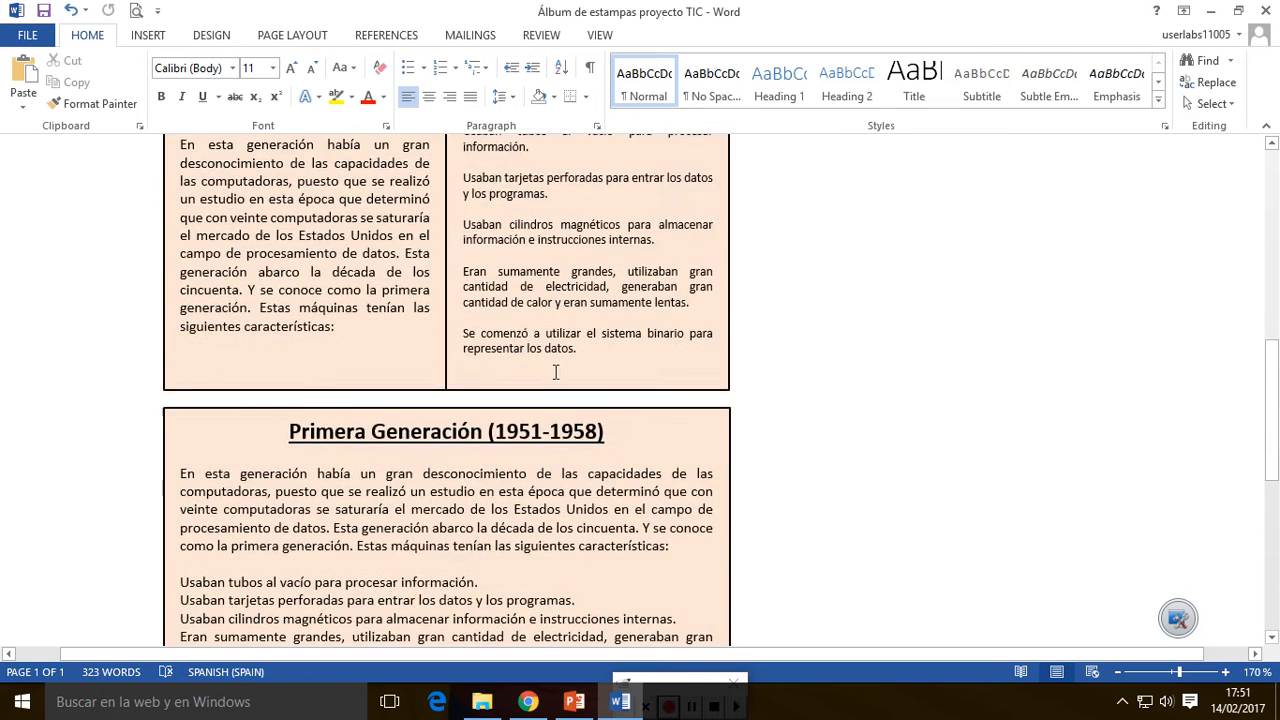
pyautogui.scroll(-4, 556, 373)
pyautogui.scroll(-3, 503, 506)
pyautogui.scroll(5, 503, 497)
pyautogui.scroll(1, 503, 497)
pyautogui.scroll(-1, 477, 297)
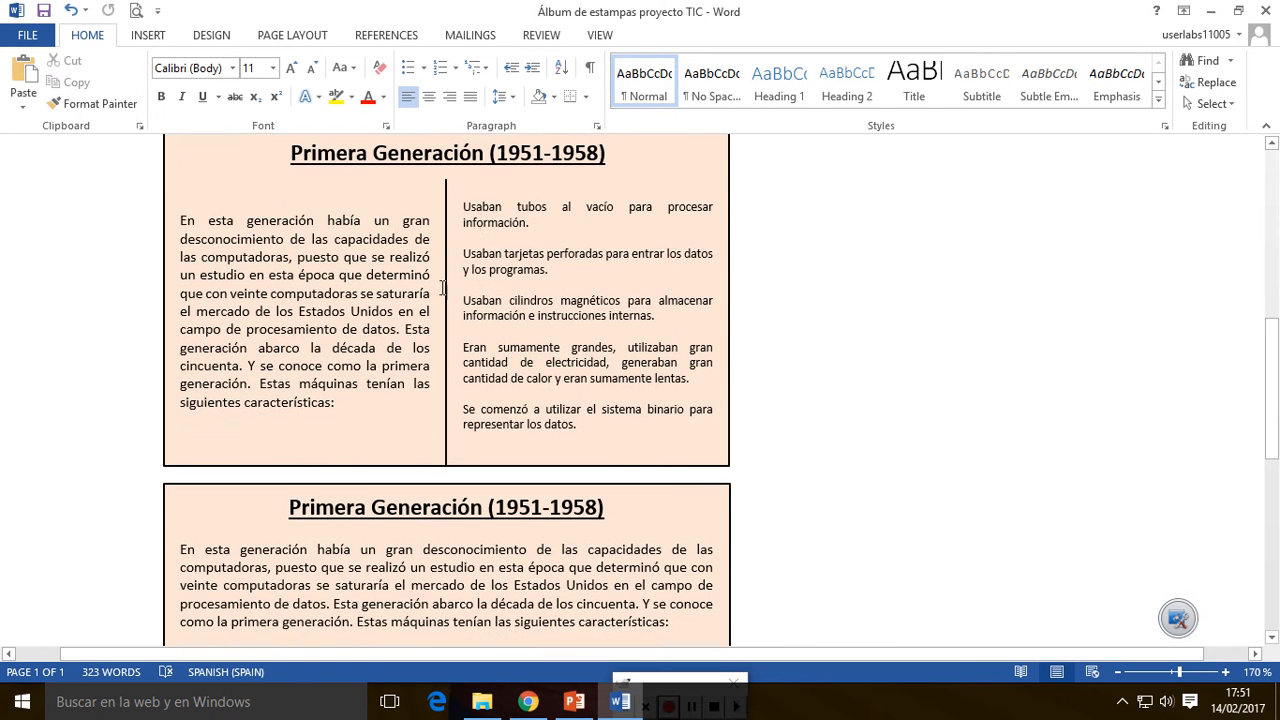
pyautogui.scroll(-3, 572, 430)
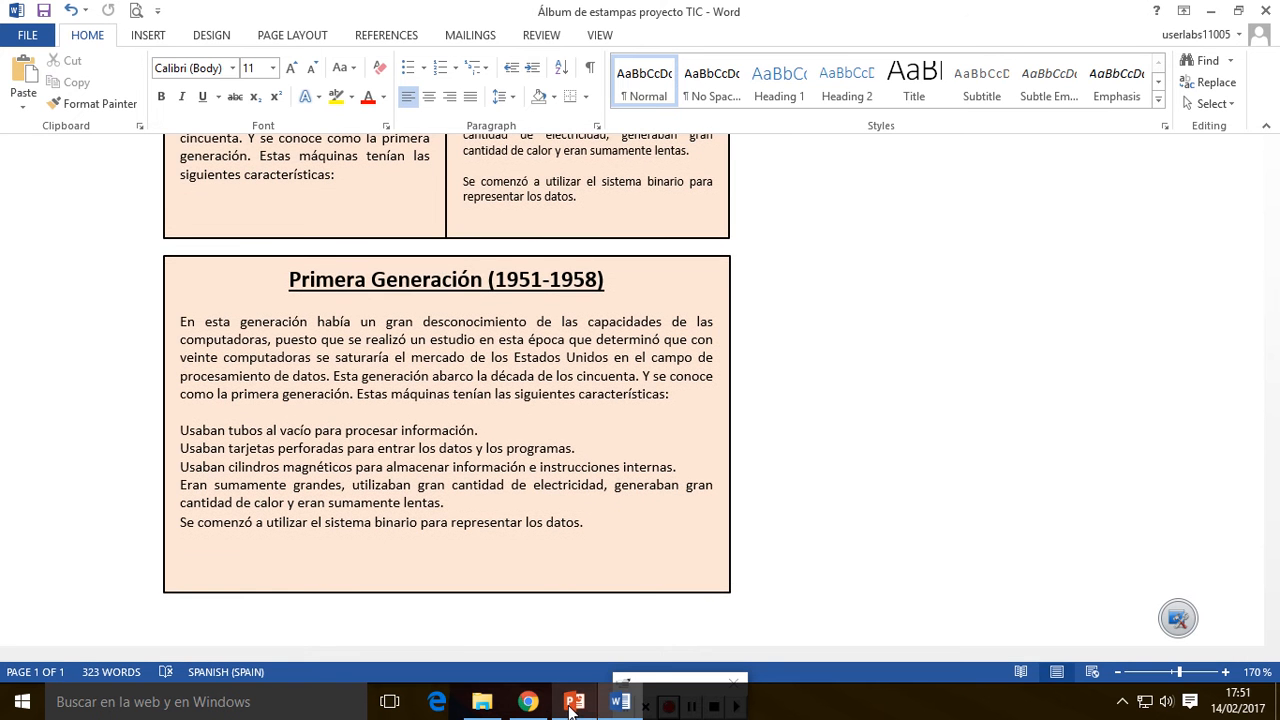
# Switch to the browser and look through the open image searches, ending on "unir varias hojas de papel tipo revista"
pyautogui.click(530, 703)
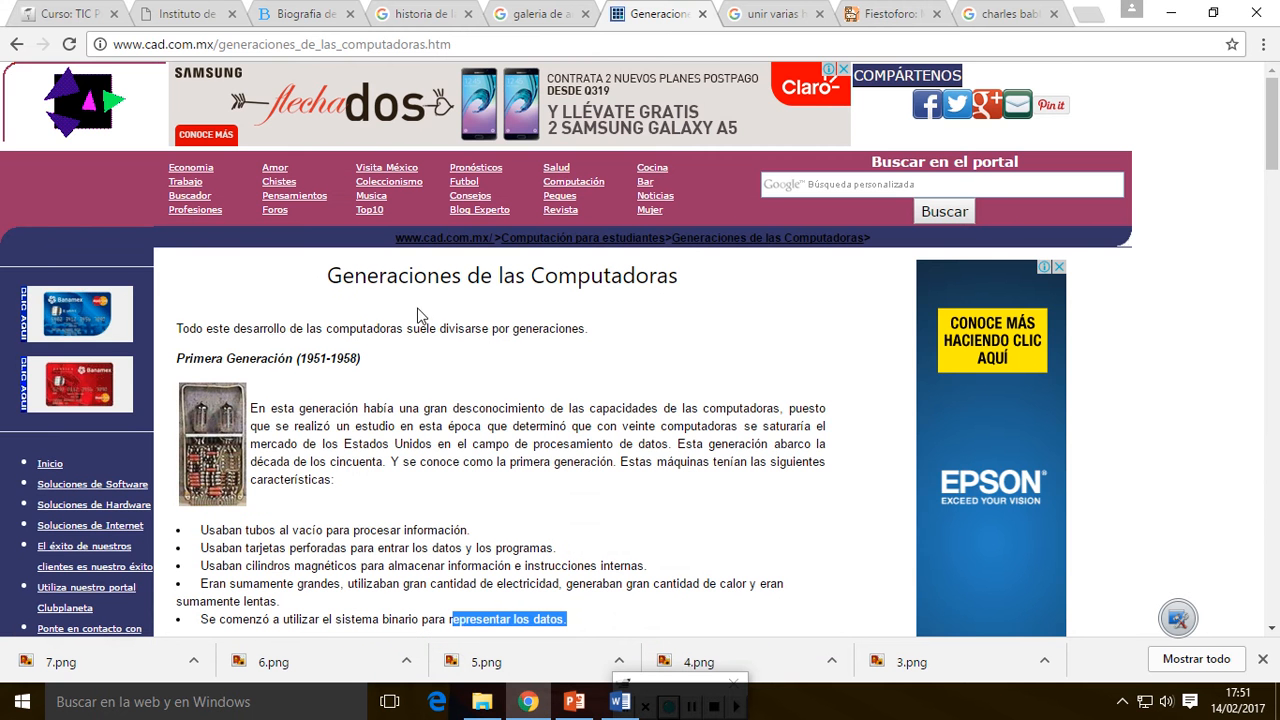
pyautogui.click(528, 12)
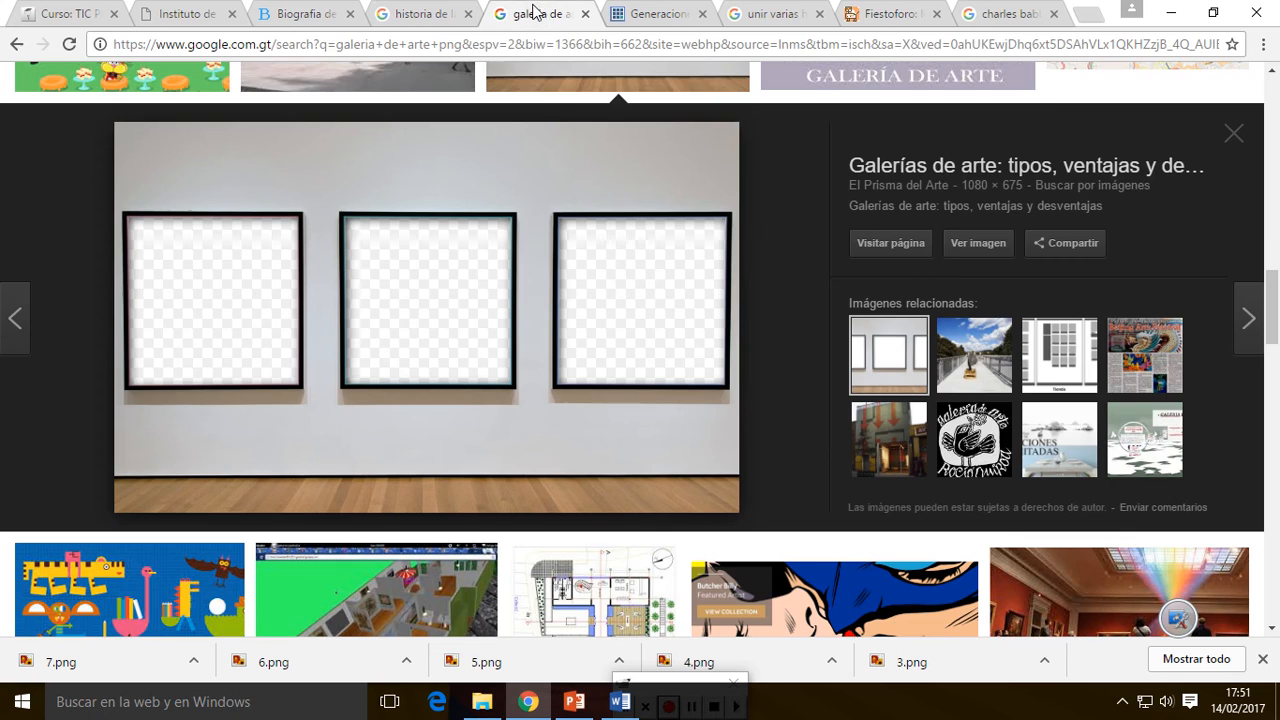
pyautogui.click(400, 13)
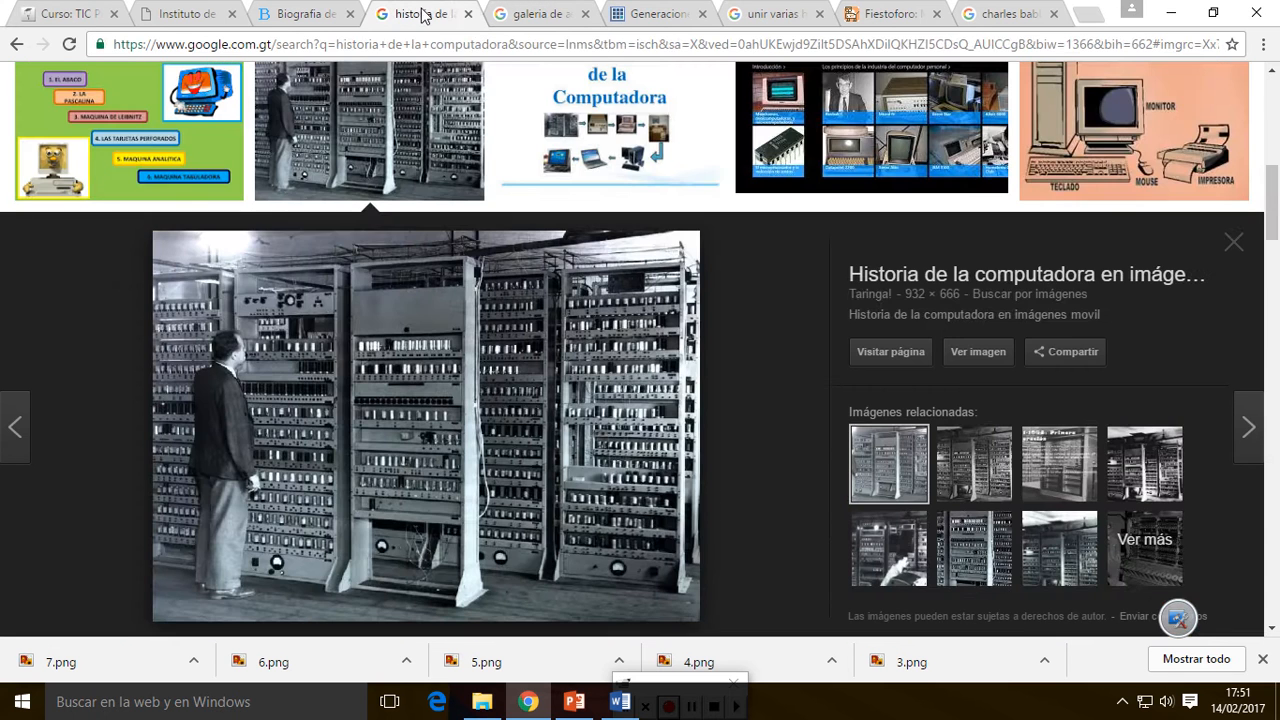
pyautogui.click(780, 22)
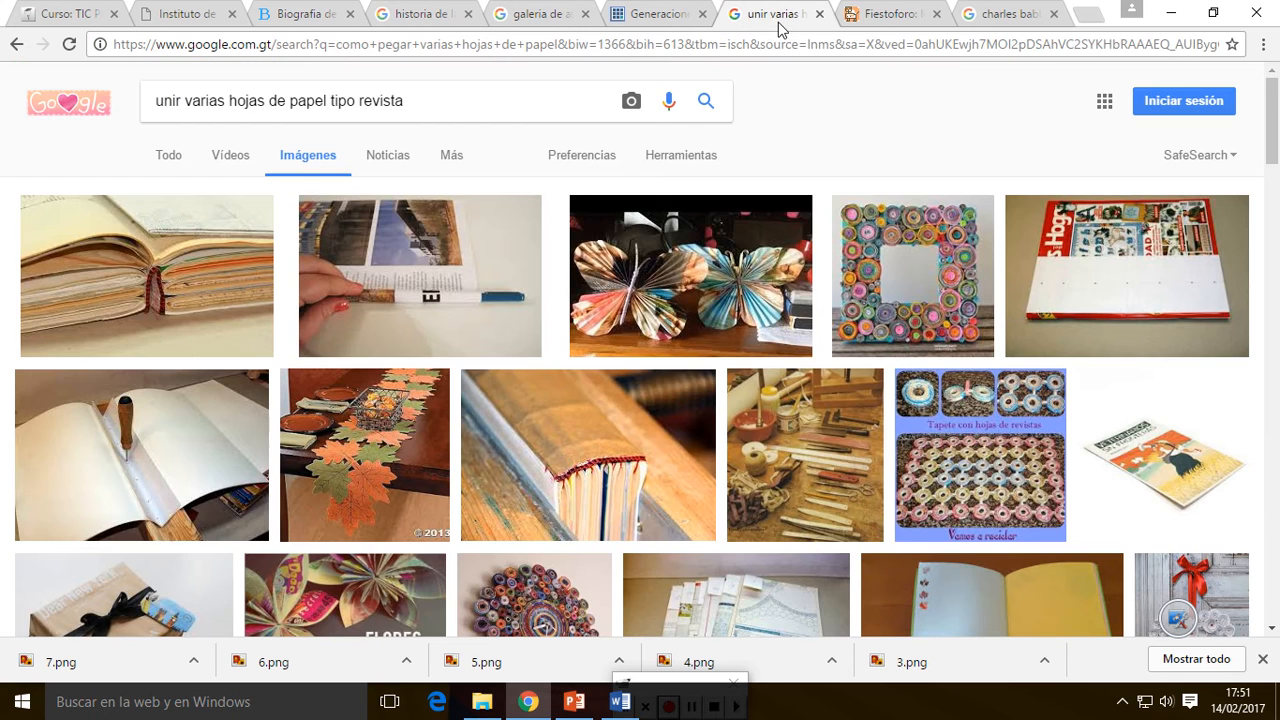
# Replace the Charles Babbage image search with a search for "primera generacion de computadoras"
pyautogui.click(888, 18)
pyautogui.click(985, 15)
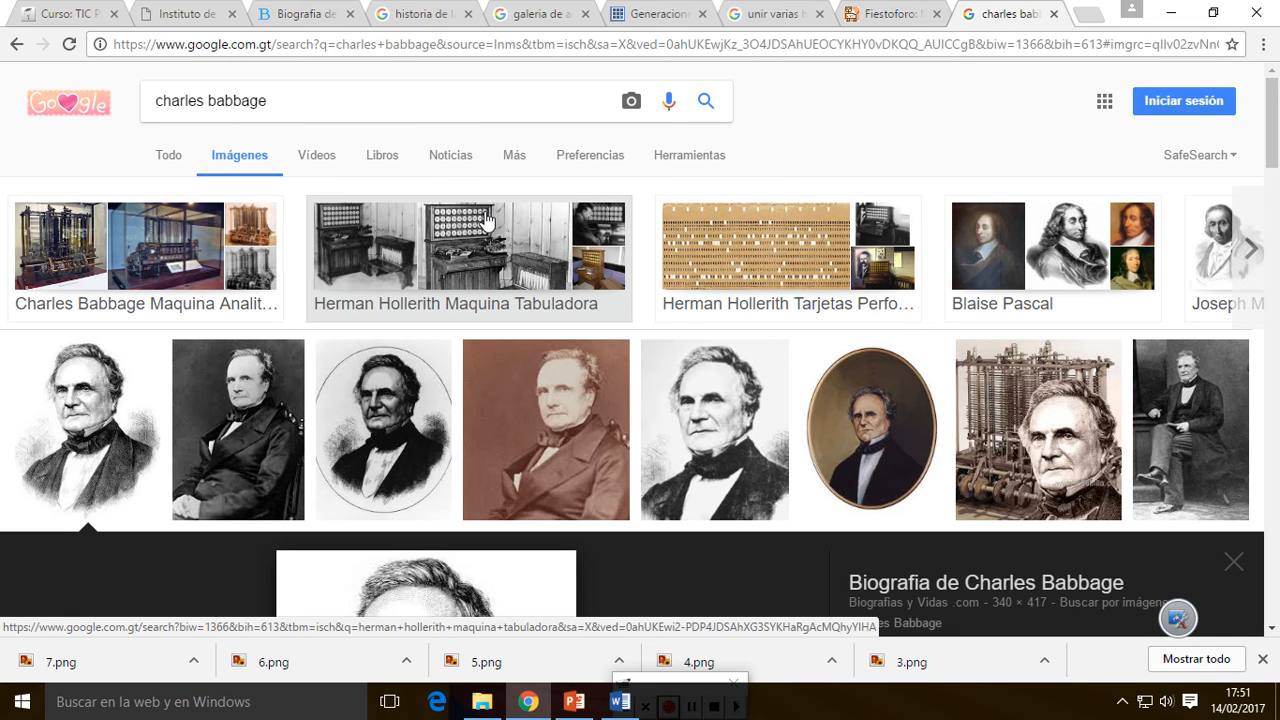
pyautogui.click(320, 113)
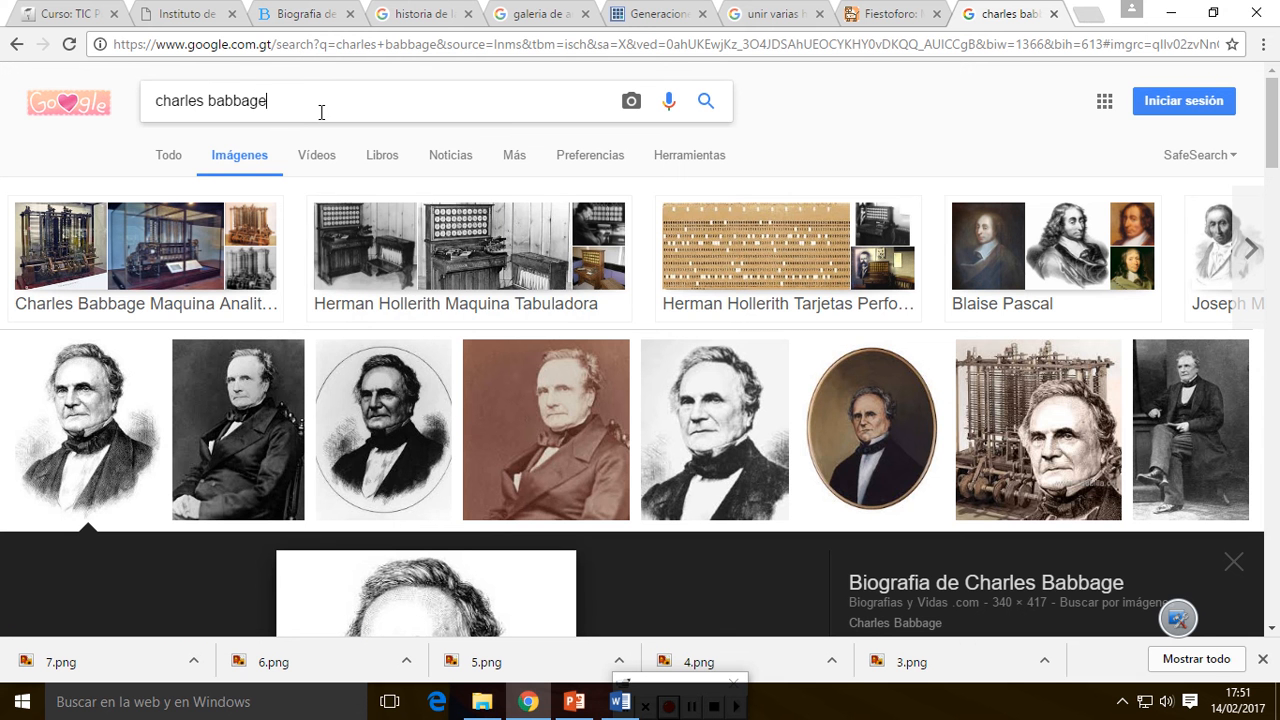
pyautogui.press('BackSpace')
pyautogui.press('BackSpace')
pyautogui.press('BackSpace')
pyautogui.press('BackSpace')
pyautogui.press('BackSpace')
pyautogui.press('BackSpace')
pyautogui.press('BackSpace')
pyautogui.press('BackSpace')
pyautogui.press('BackSpace')
pyautogui.press('BackSpace')
pyautogui.press('BackSpace')
pyautogui.press('BackSpace')
pyautogui.press('BackSpace')
pyautogui.press('BackSpace')
pyautogui.press('BackSpace')
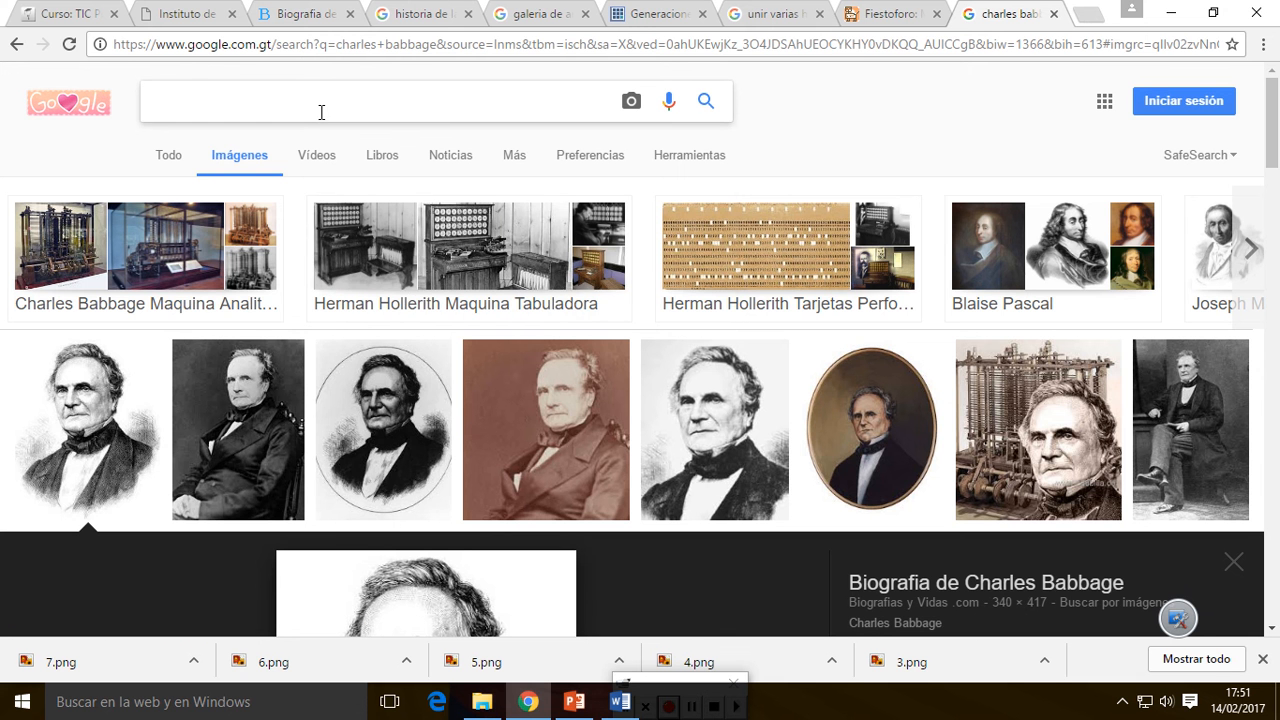
pyautogui.write('primera generaci')
pyautogui.press('Down')
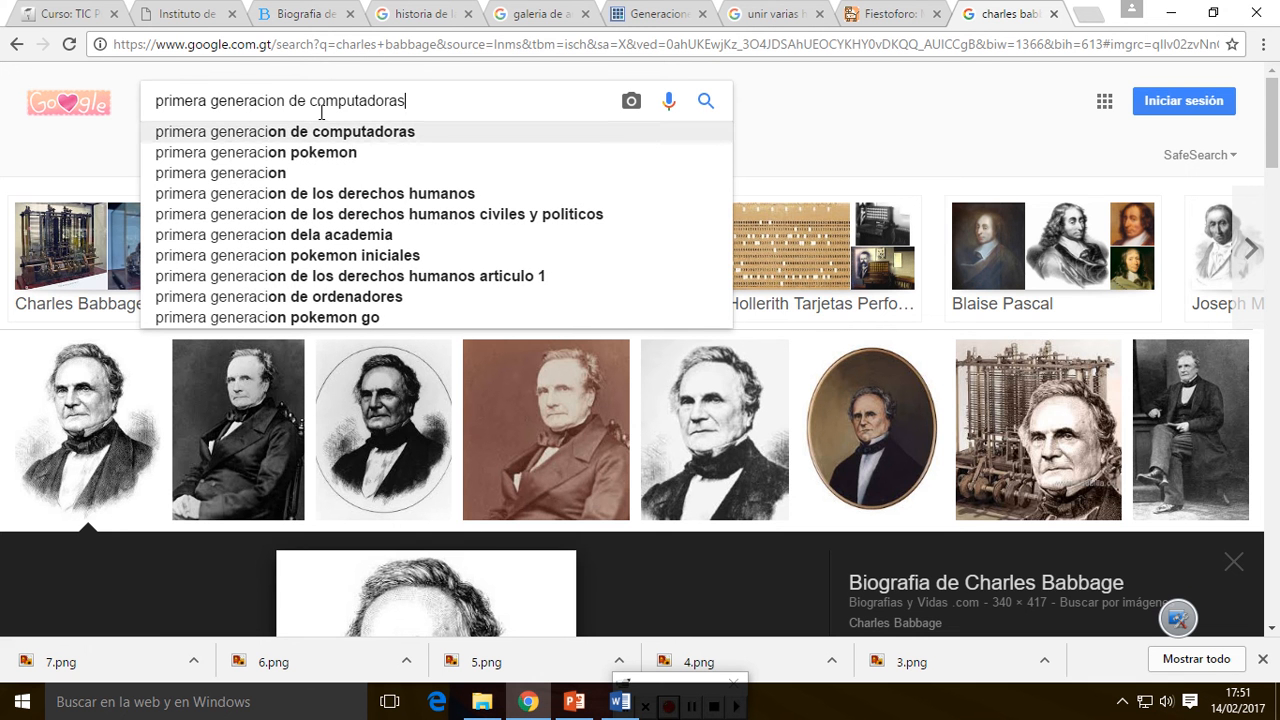
pyautogui.press('Return')
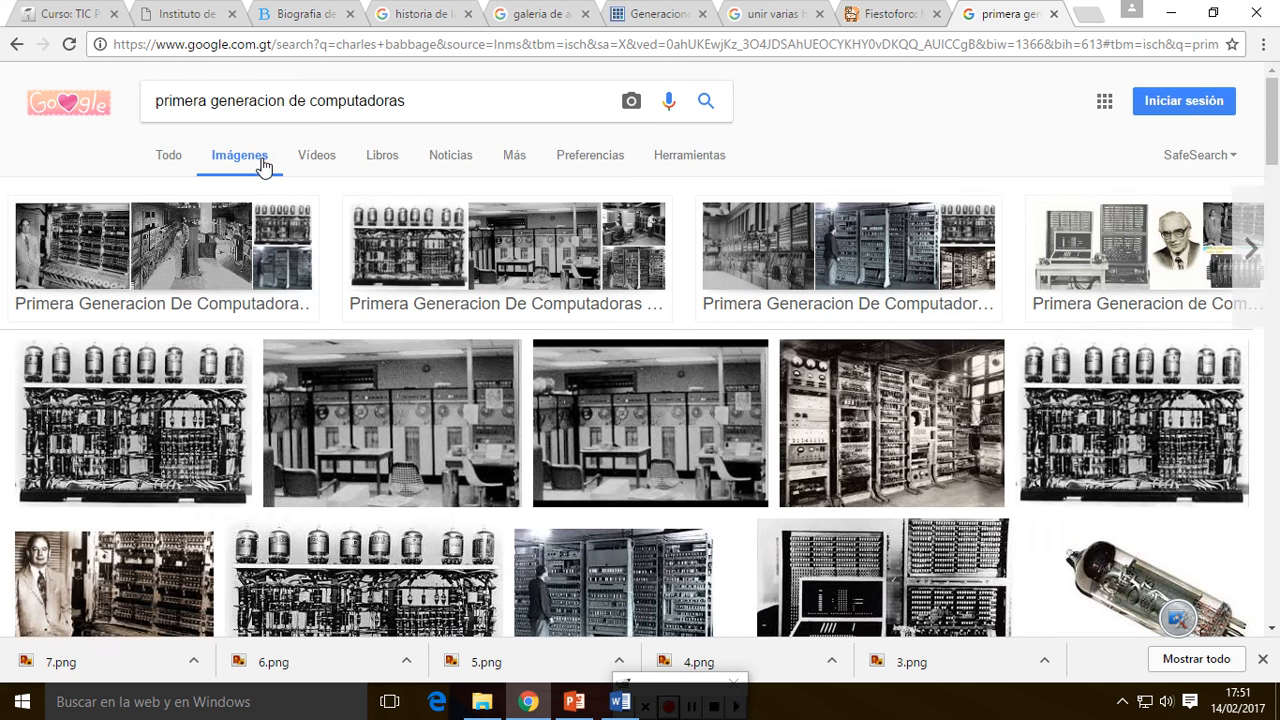
# Look through the image results for a suitable picture of a first-generation computer
pyautogui.scroll(-4, 306, 223)
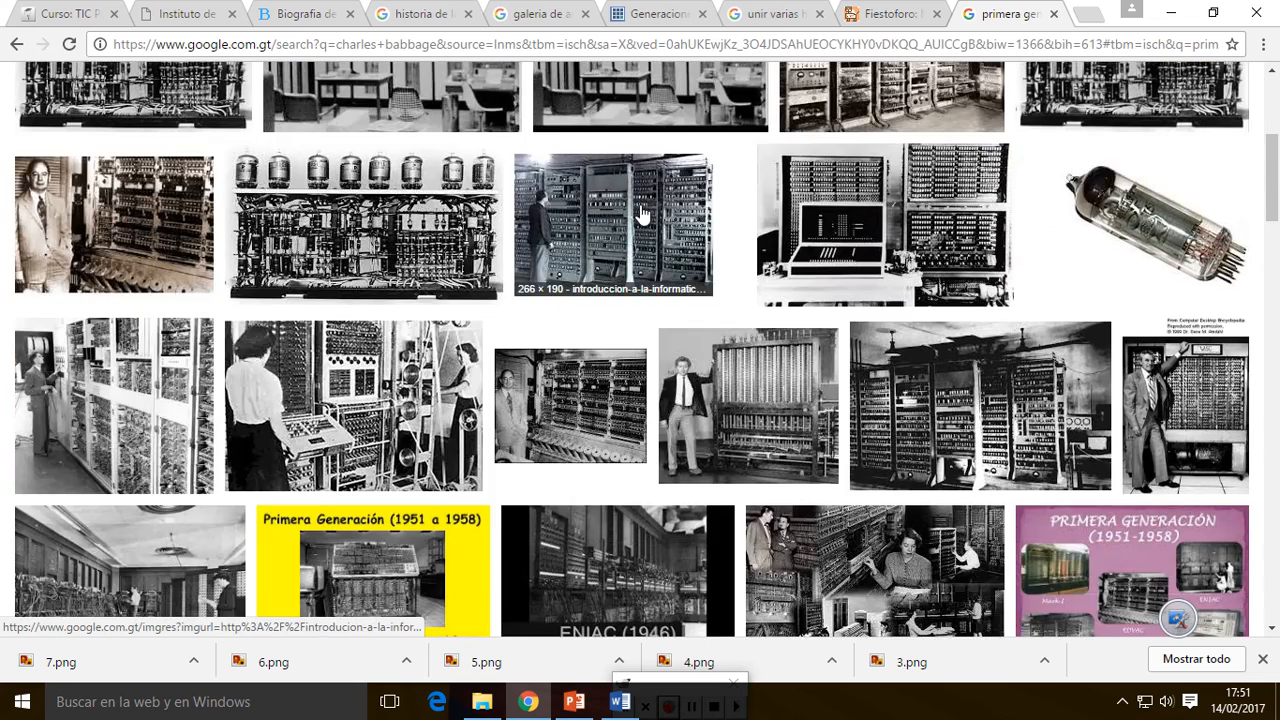
pyautogui.scroll(2, 642, 215)
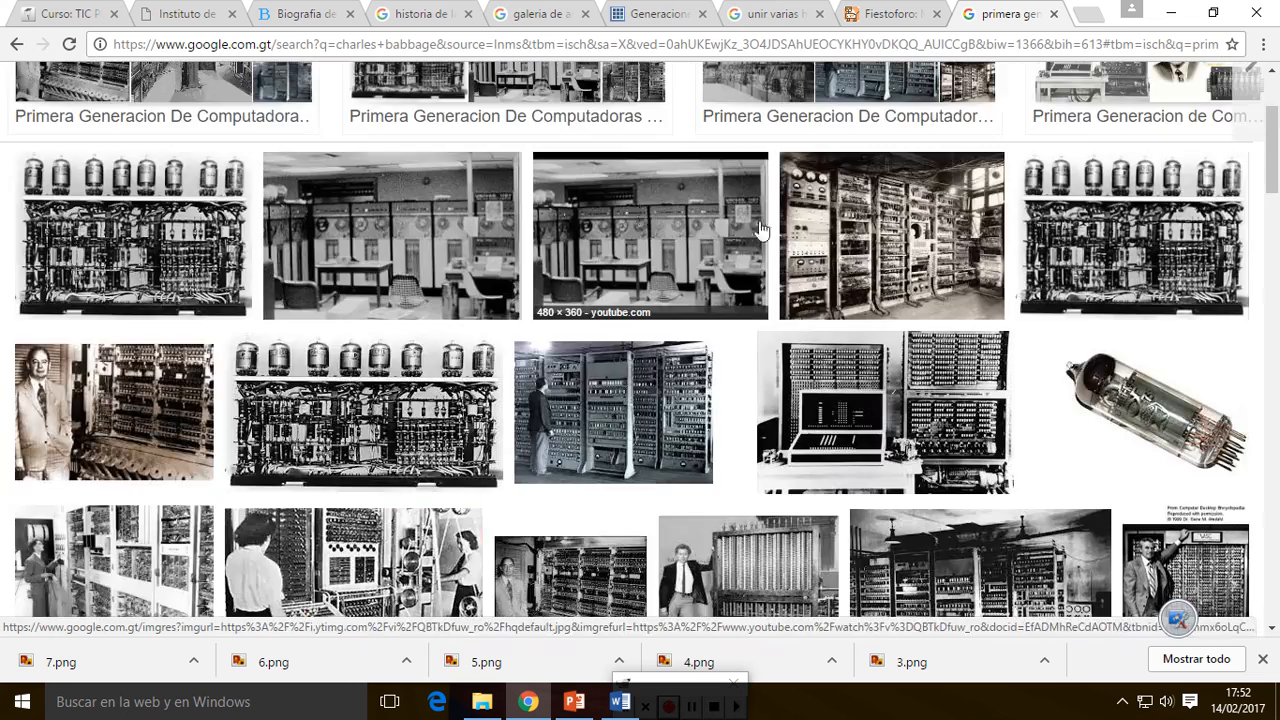
pyautogui.scroll(2, 968, 252)
pyautogui.scroll(-6, 968, 252)
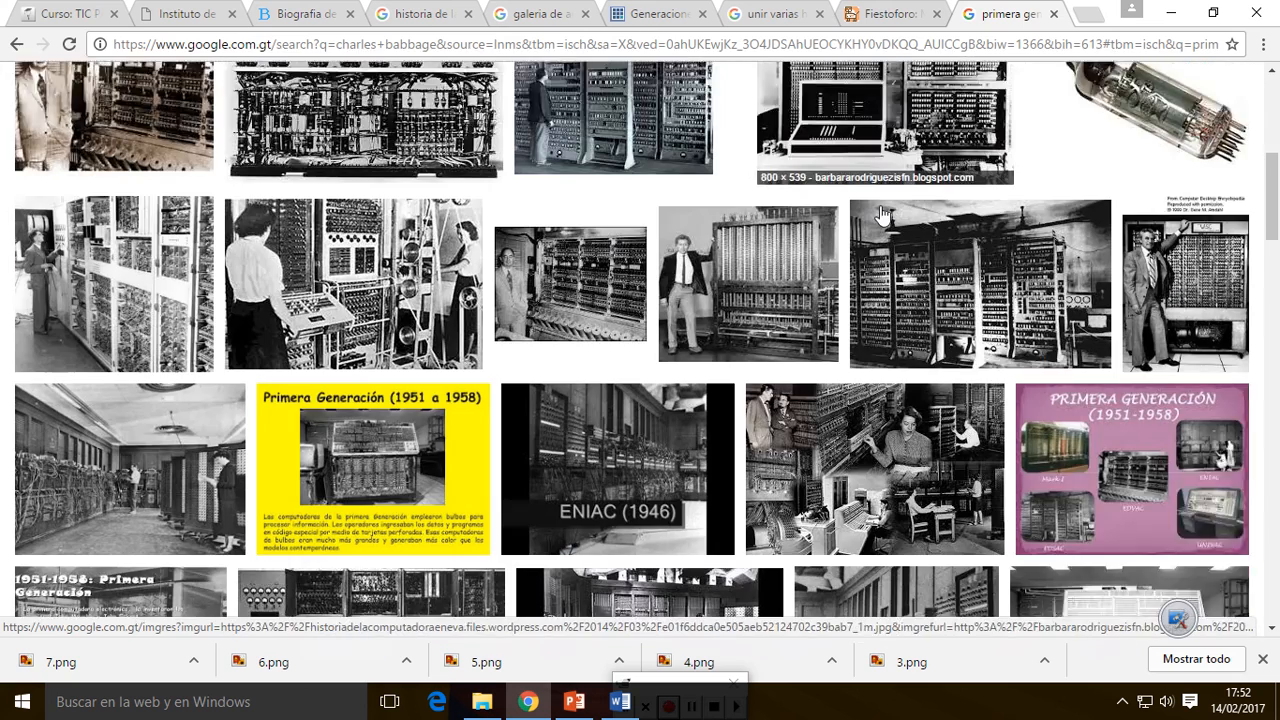
pyautogui.scroll(-1, 876, 176)
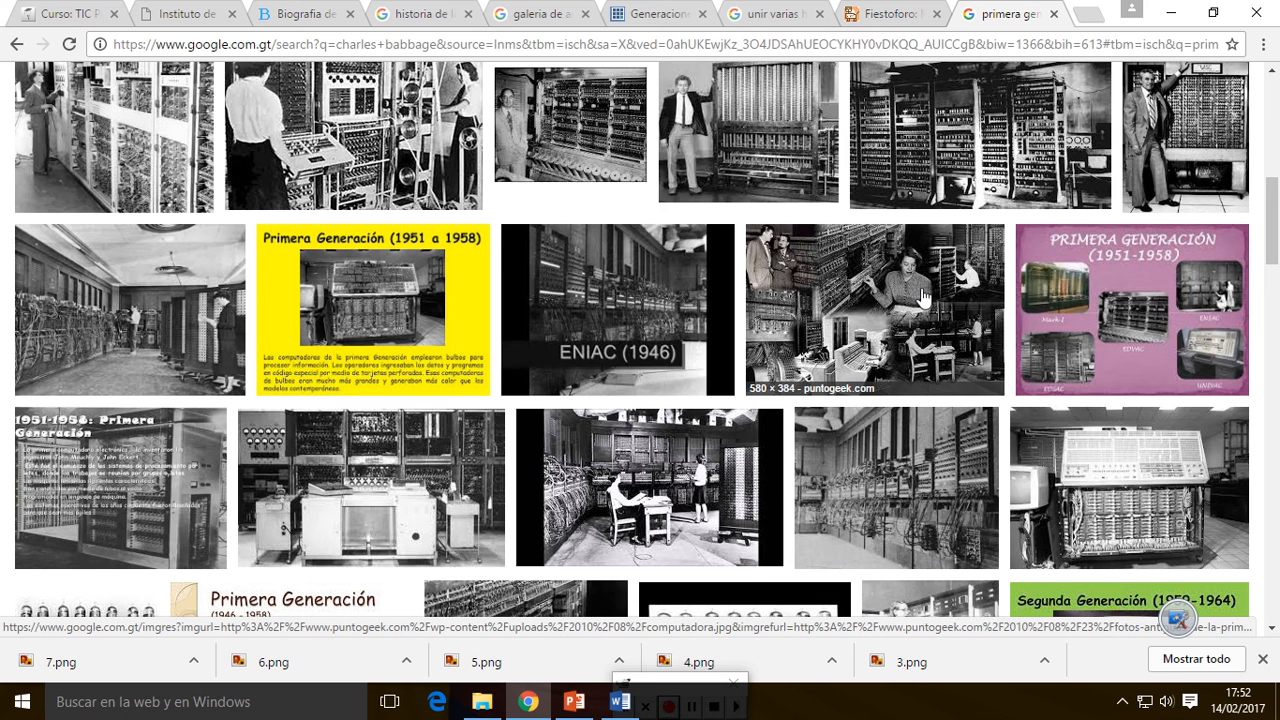
pyautogui.scroll(-2, 855, 296)
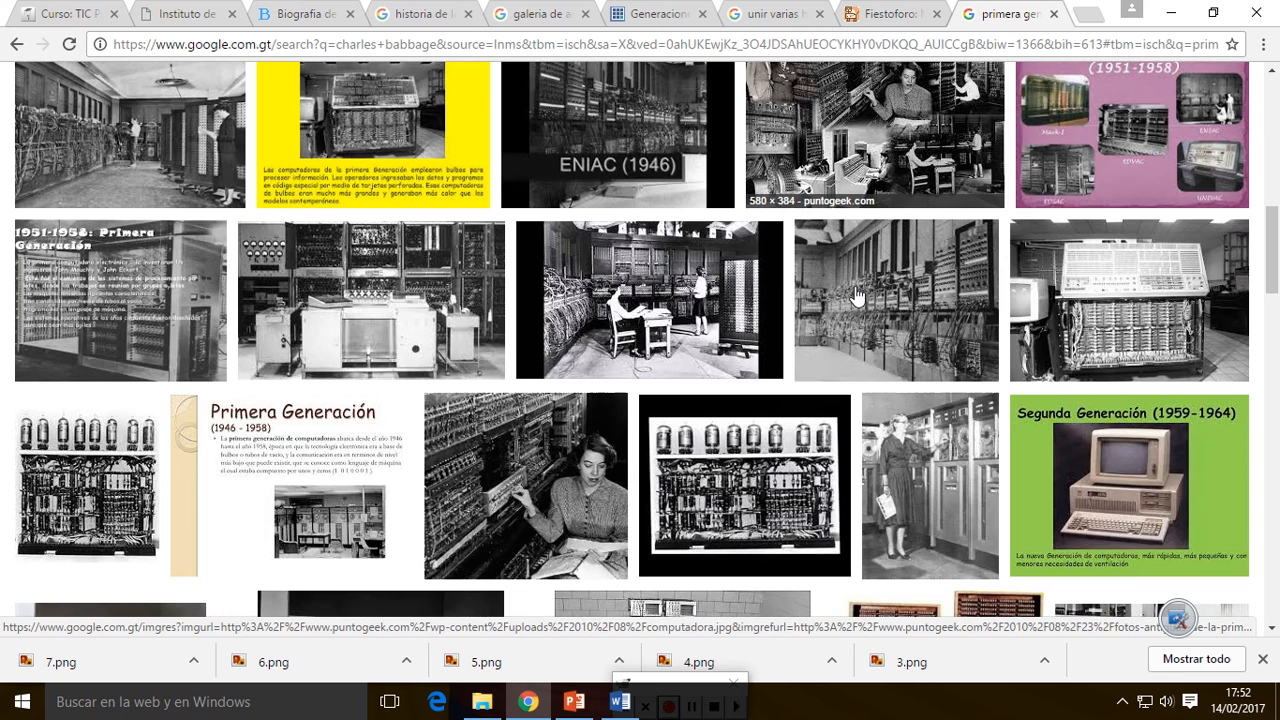
pyautogui.scroll(-1, 666, 279)
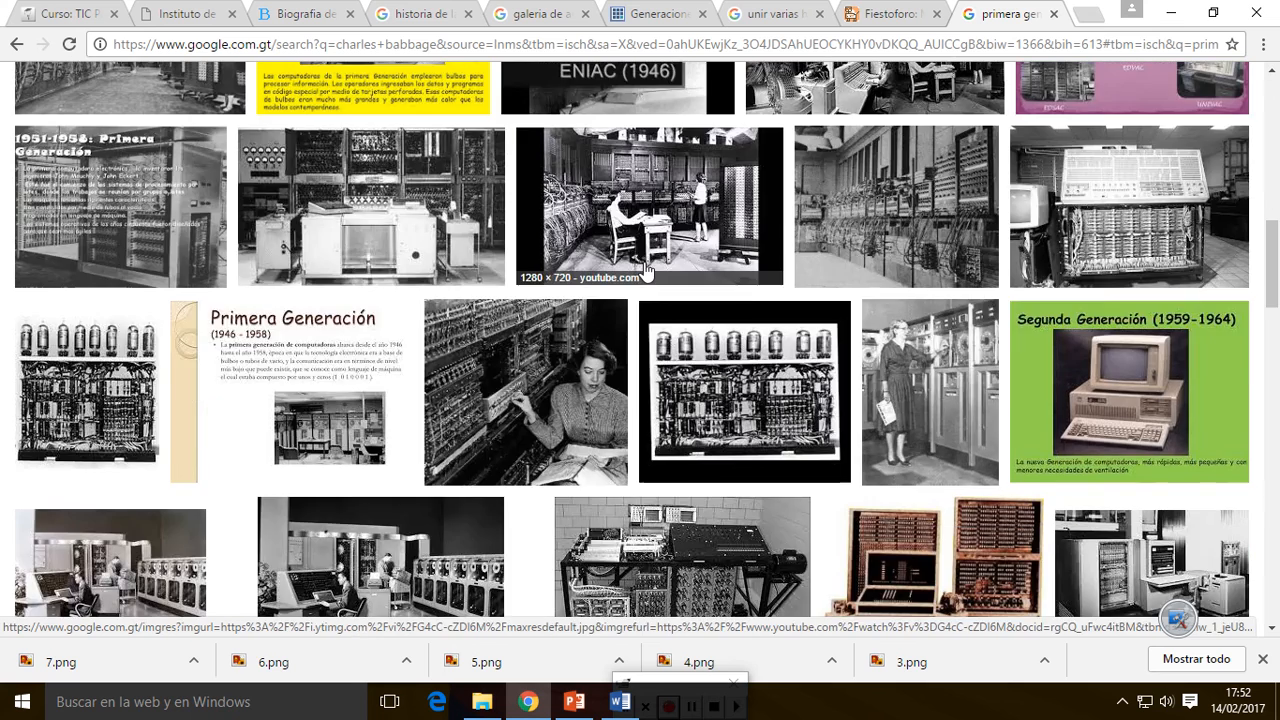
pyautogui.scroll(5, 645, 270)
pyautogui.scroll(3, 645, 270)
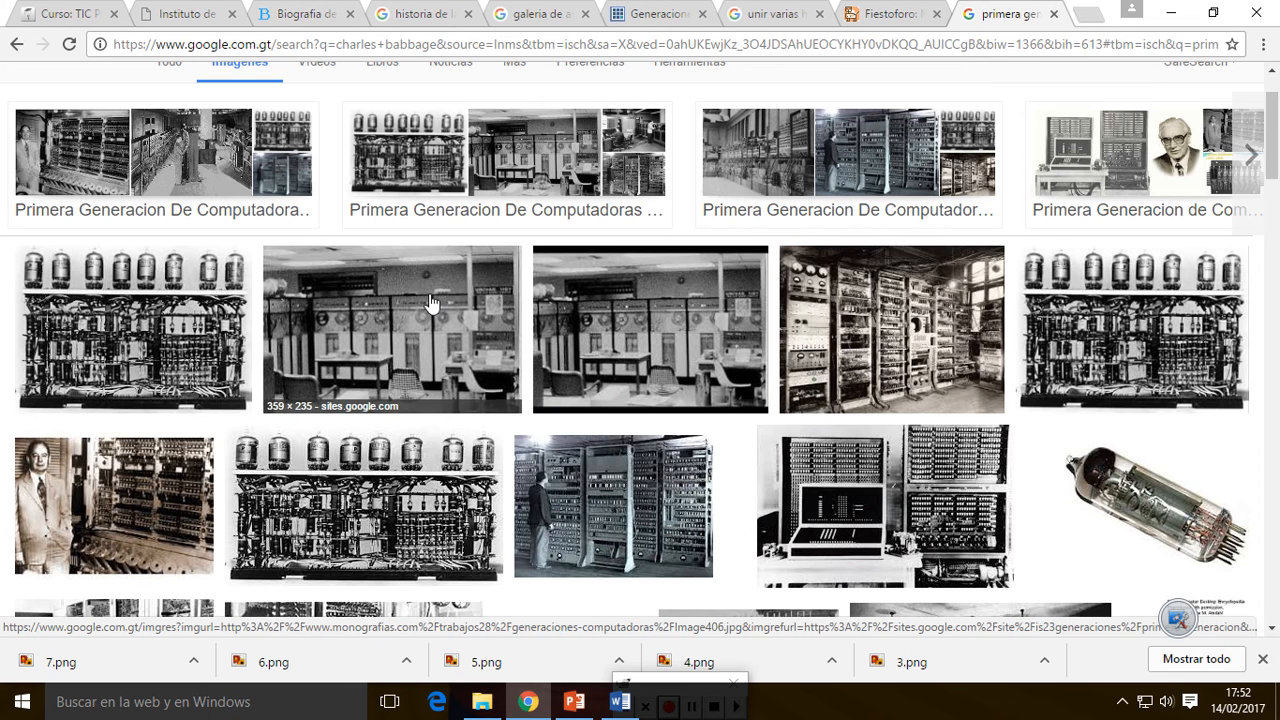
pyautogui.scroll(-2, 447, 304)
pyautogui.scroll(1, 430, 302)
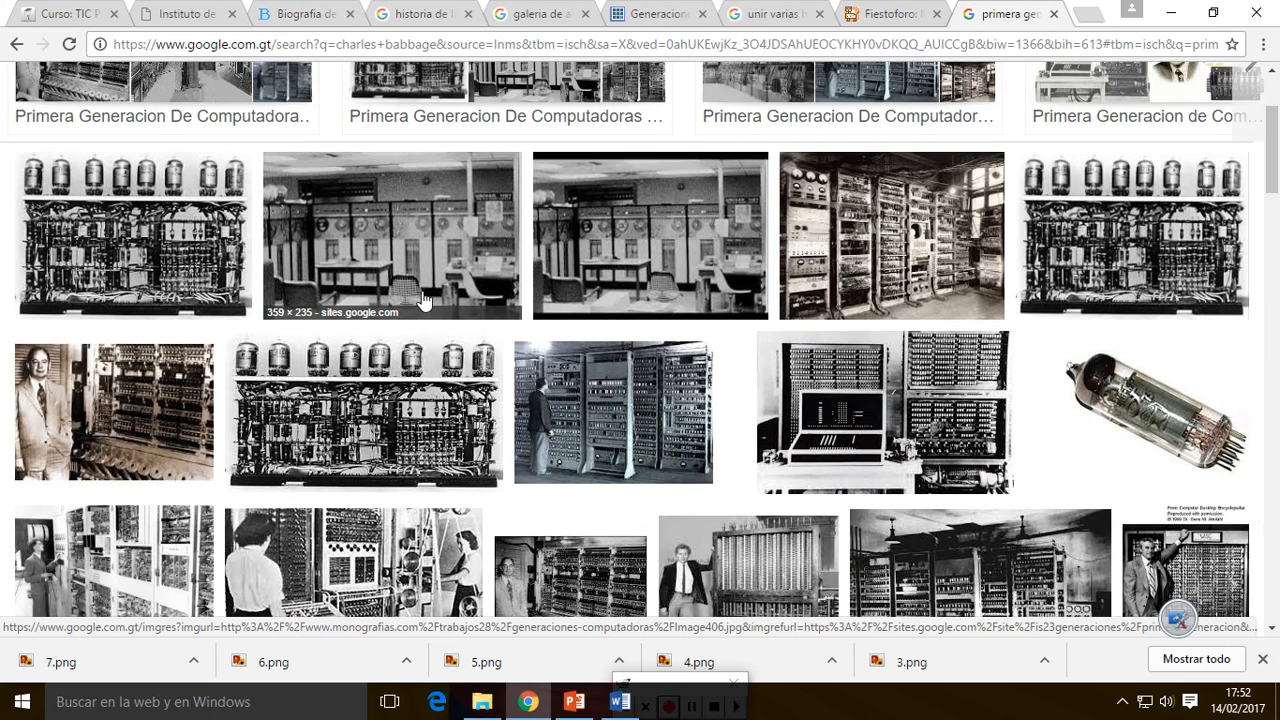
# Preview the related images and copy the 580 × 330 picture of the computer cabinets with the white console
pyautogui.click(433, 230)
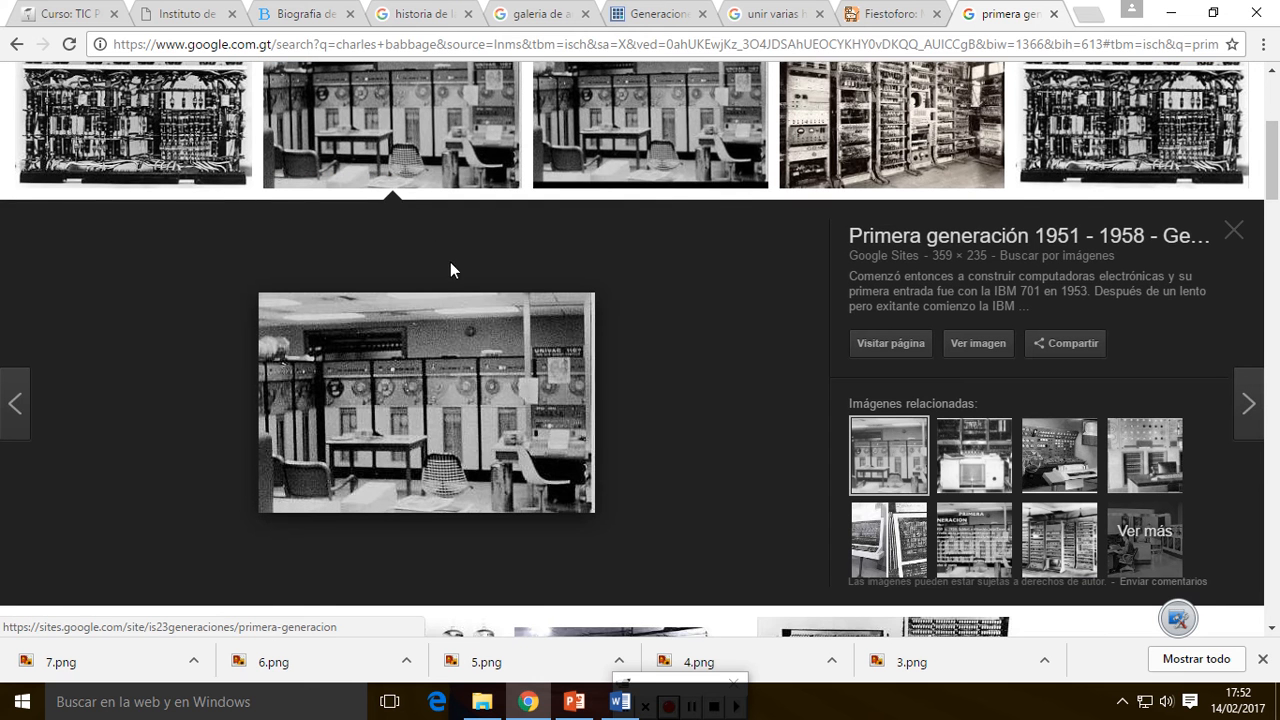
pyautogui.click(975, 455)
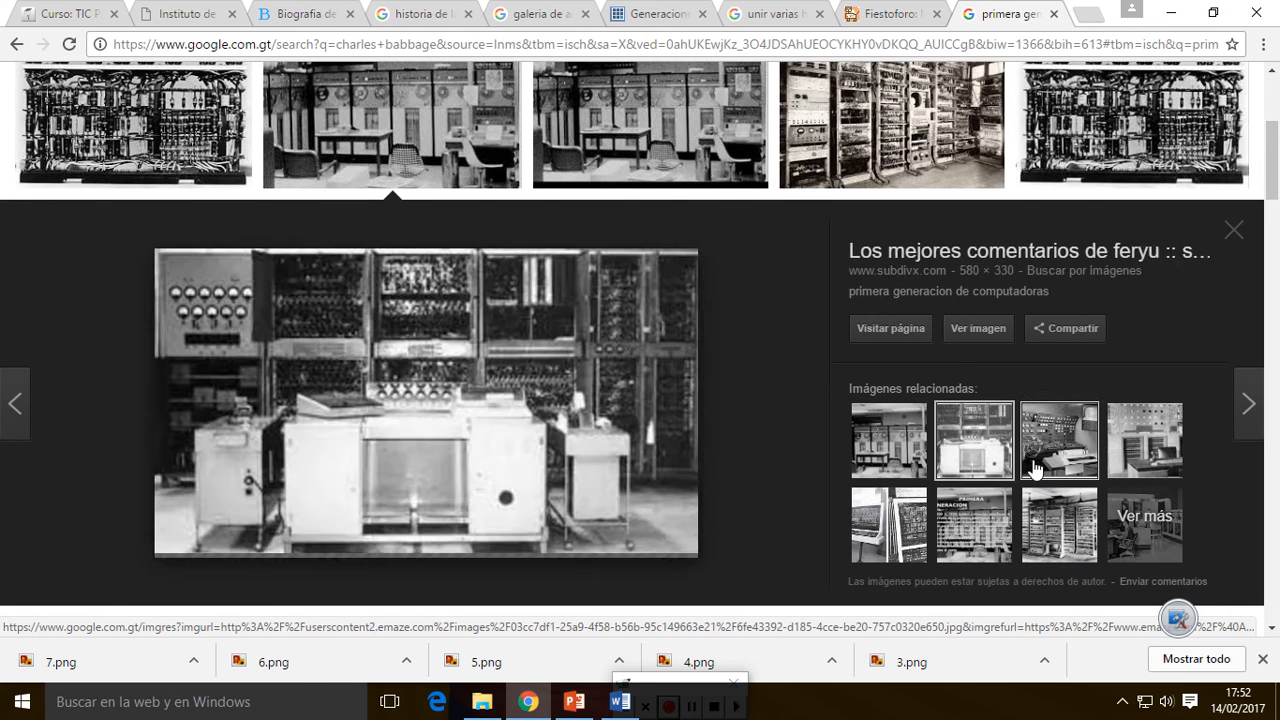
pyautogui.click(1038, 468)
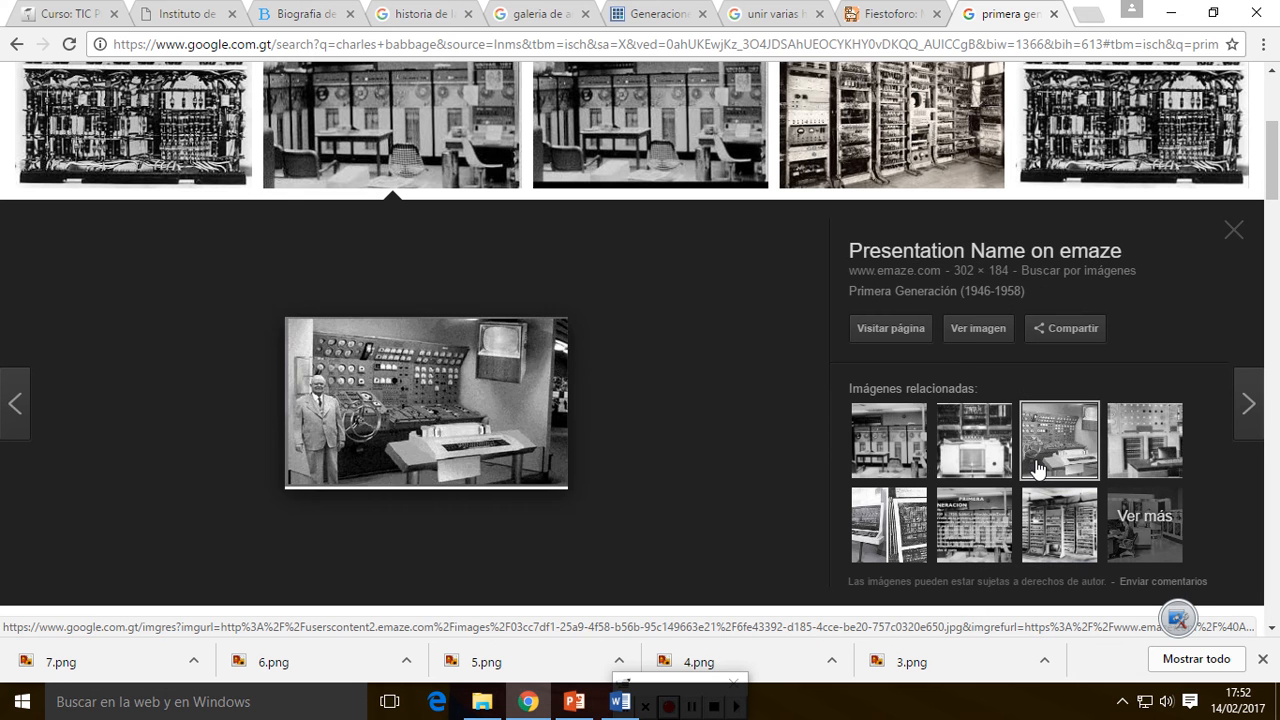
pyautogui.click(975, 450)
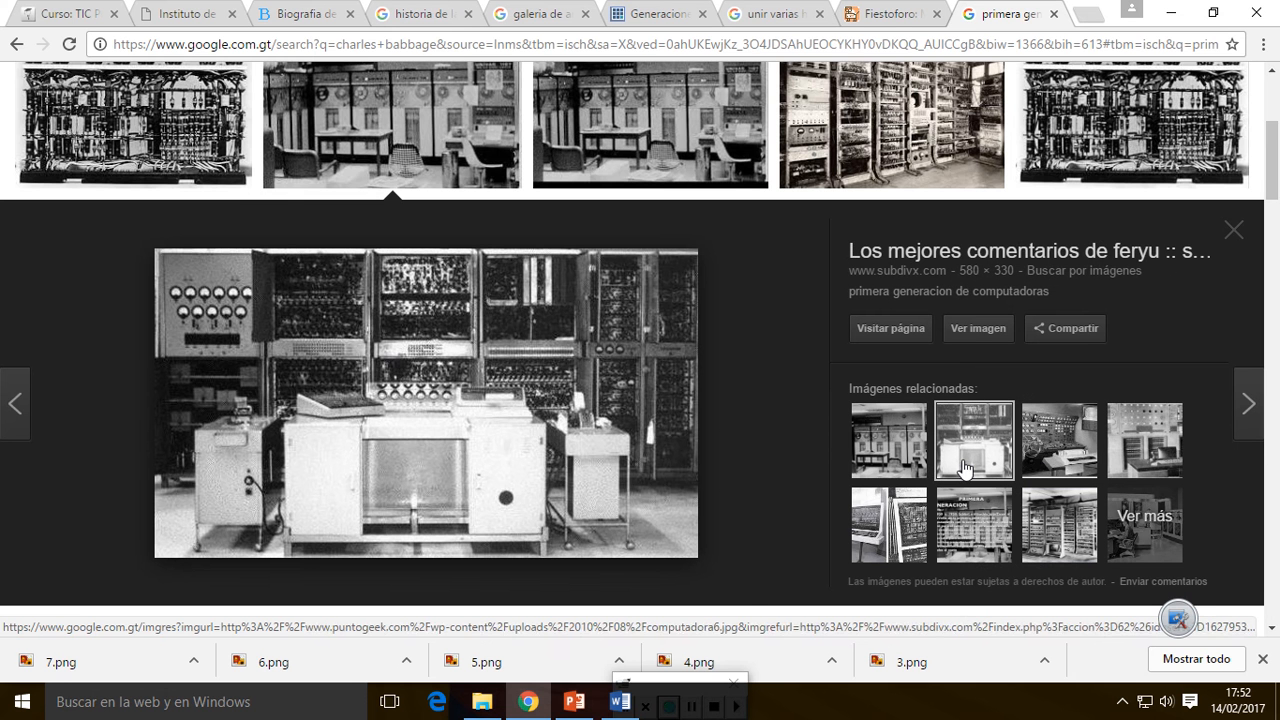
pyautogui.rightClick(423, 324)
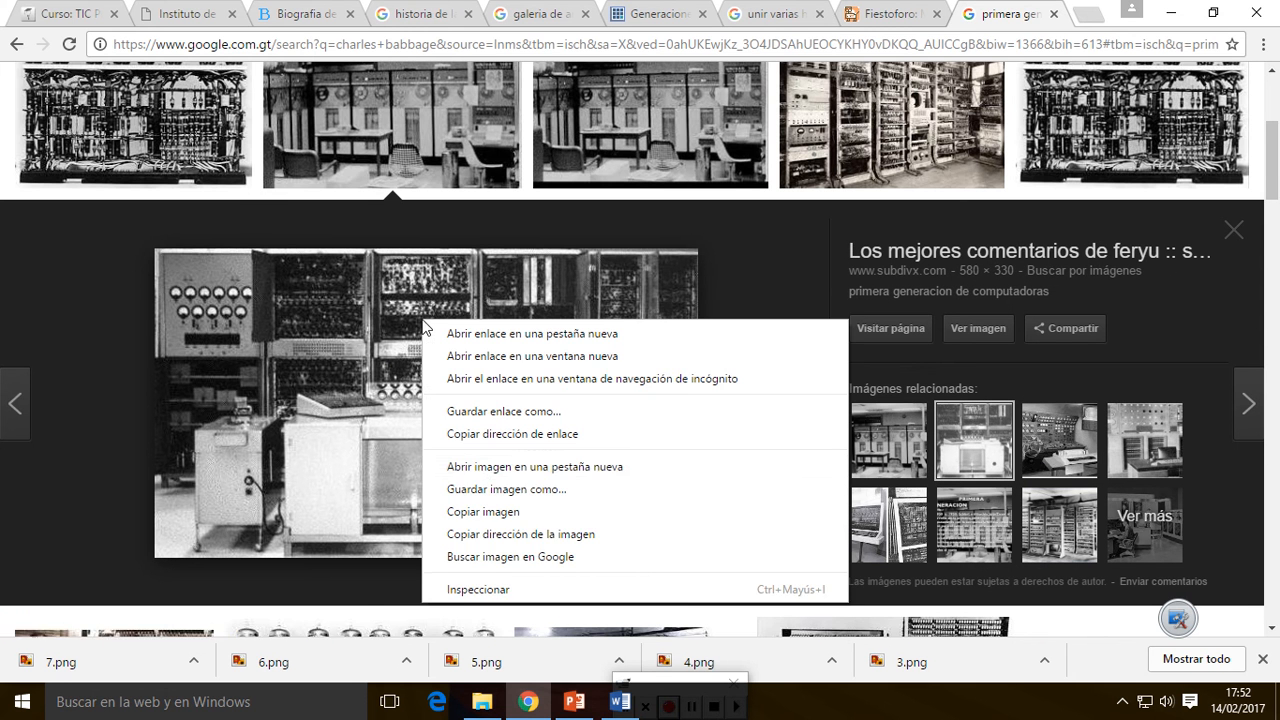
pyautogui.click(484, 511)
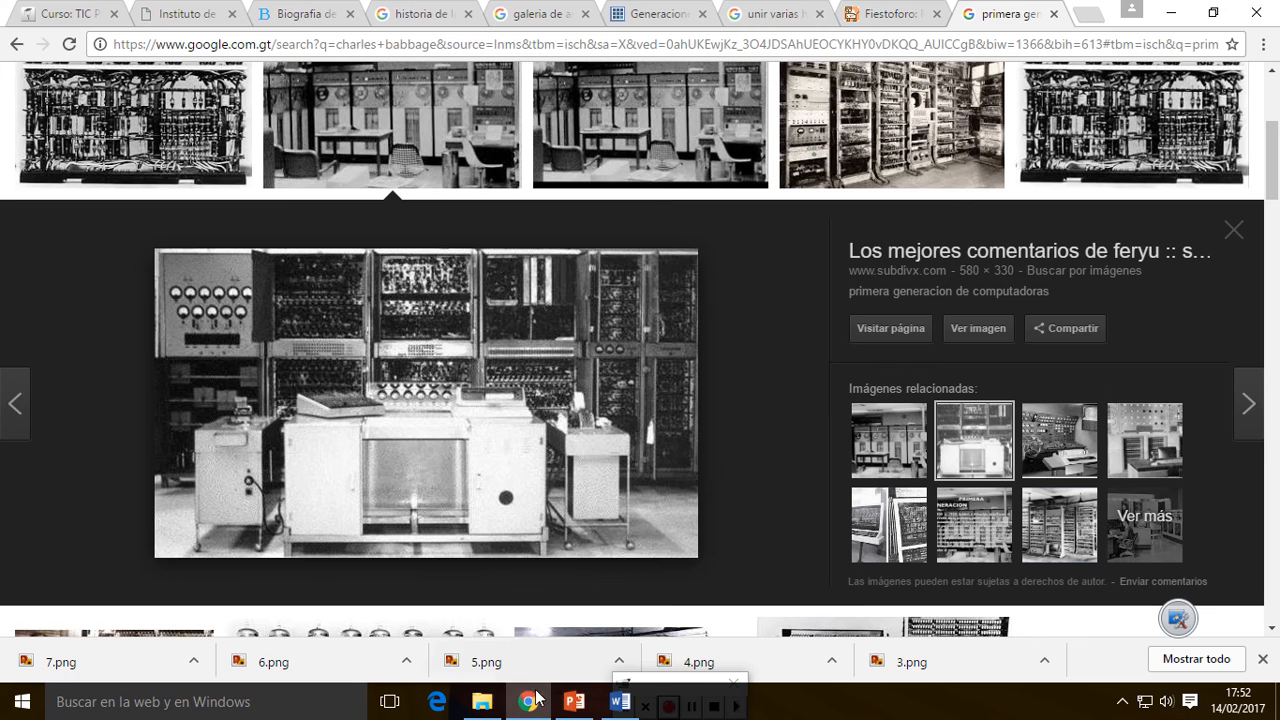
pyautogui.click(572, 703)
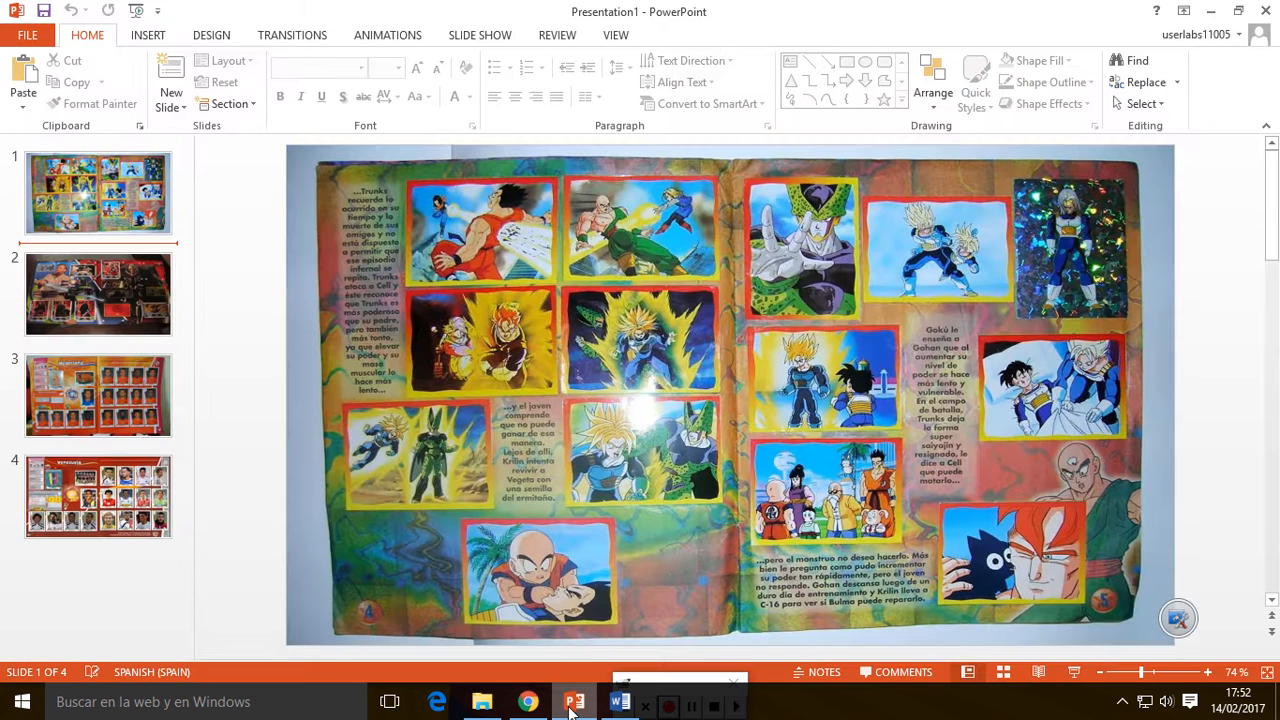
pyautogui.click(1210, 11)
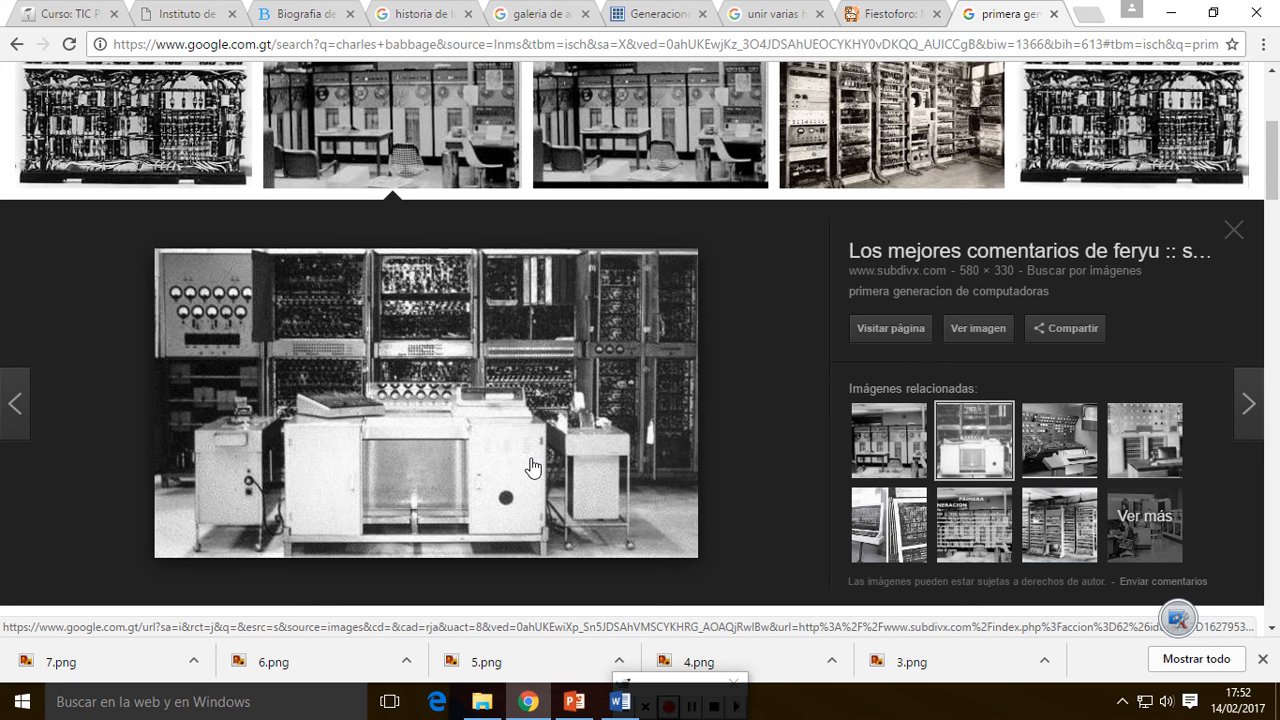
pyautogui.moveTo(483, 705)
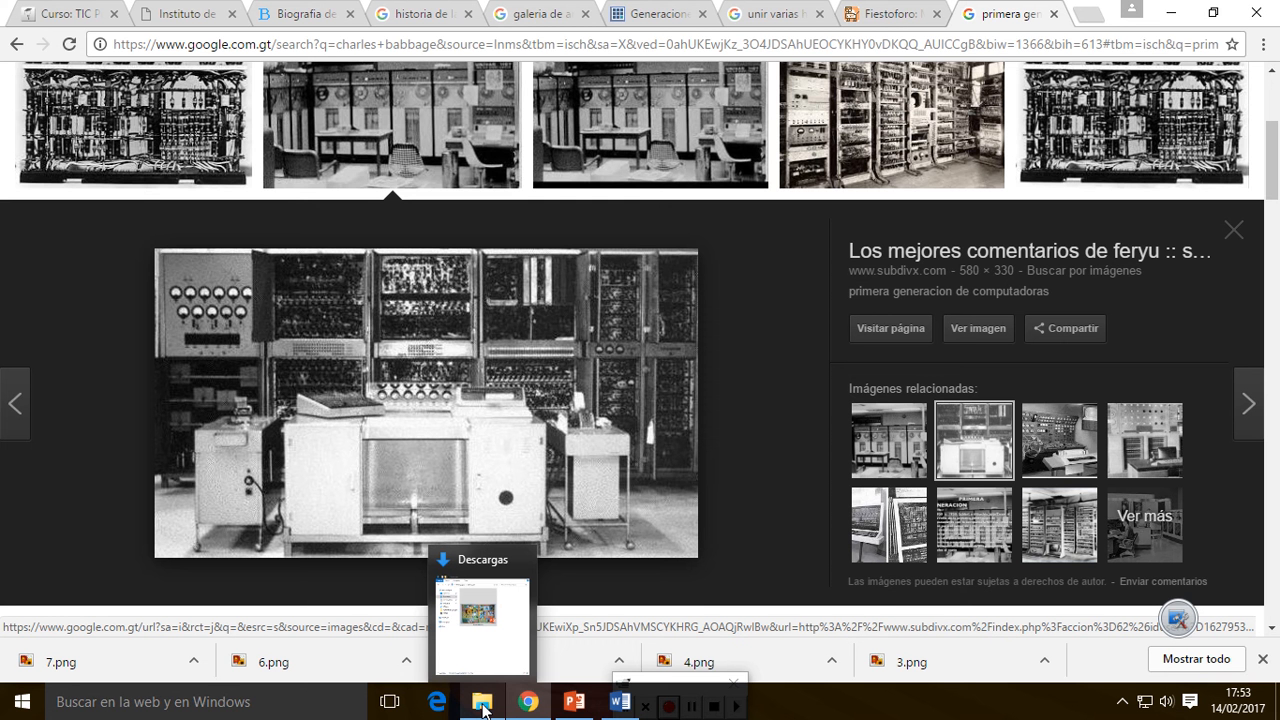
pyautogui.moveTo(537, 708)
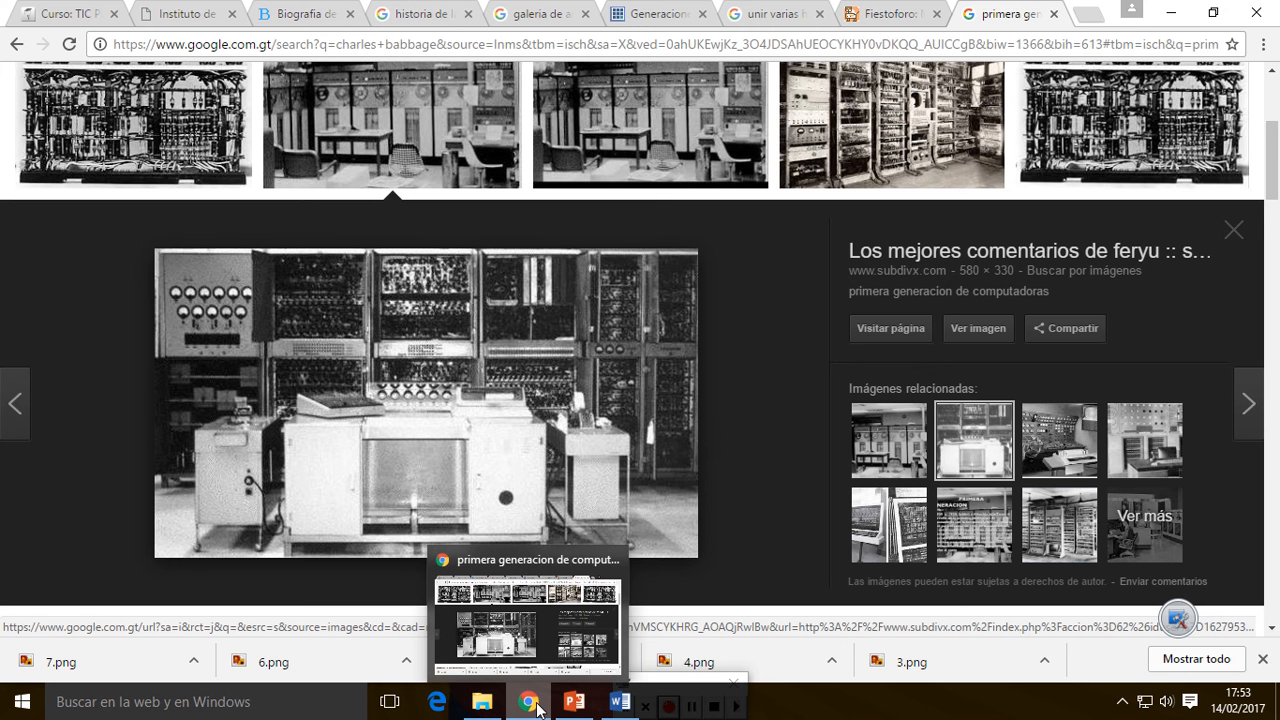
# Switch to Word, paste the copied computer picture into the album and set its text wrapping to In Front of Text
pyautogui.click(620, 702)
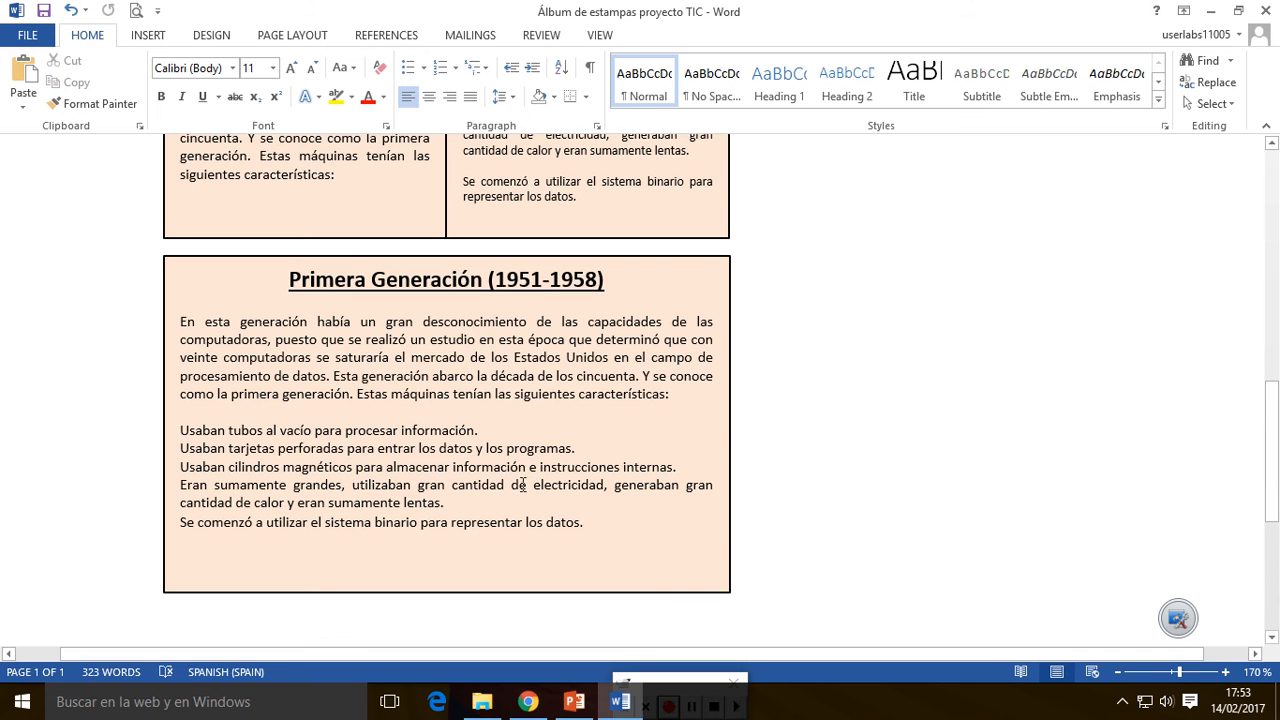
pyautogui.click(19, 79)
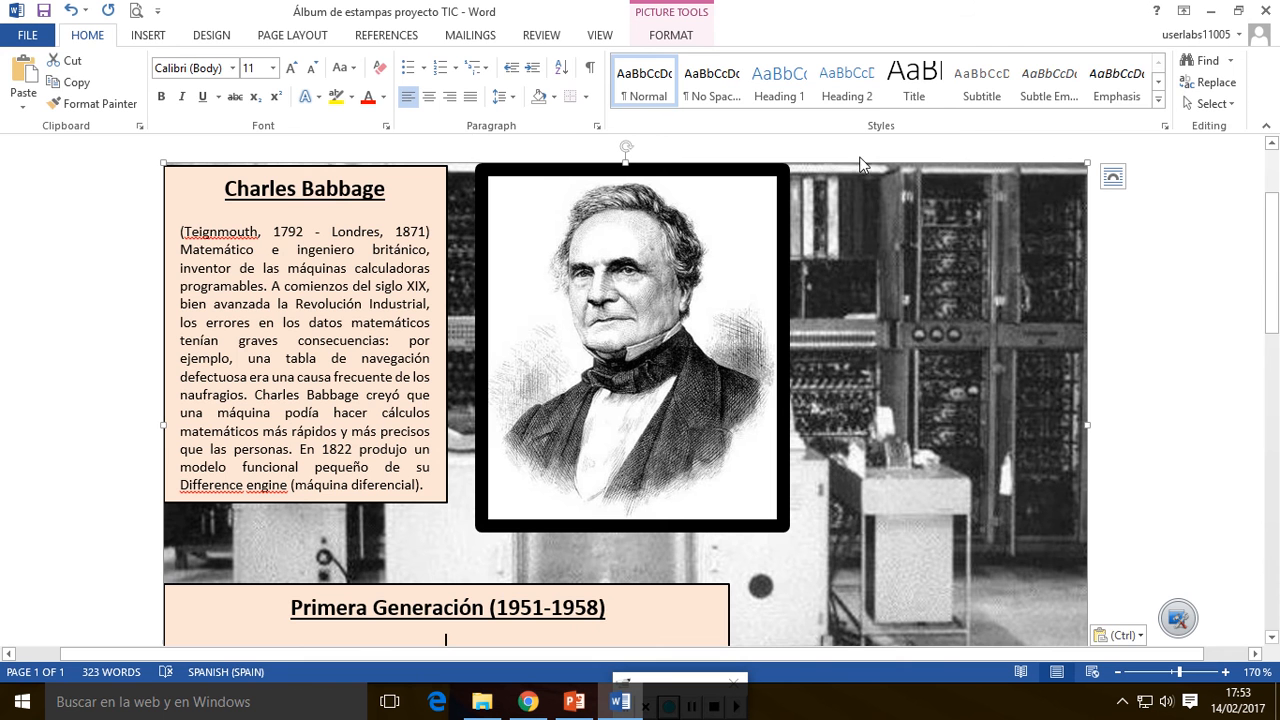
pyautogui.click(678, 40)
pyautogui.click(874, 98)
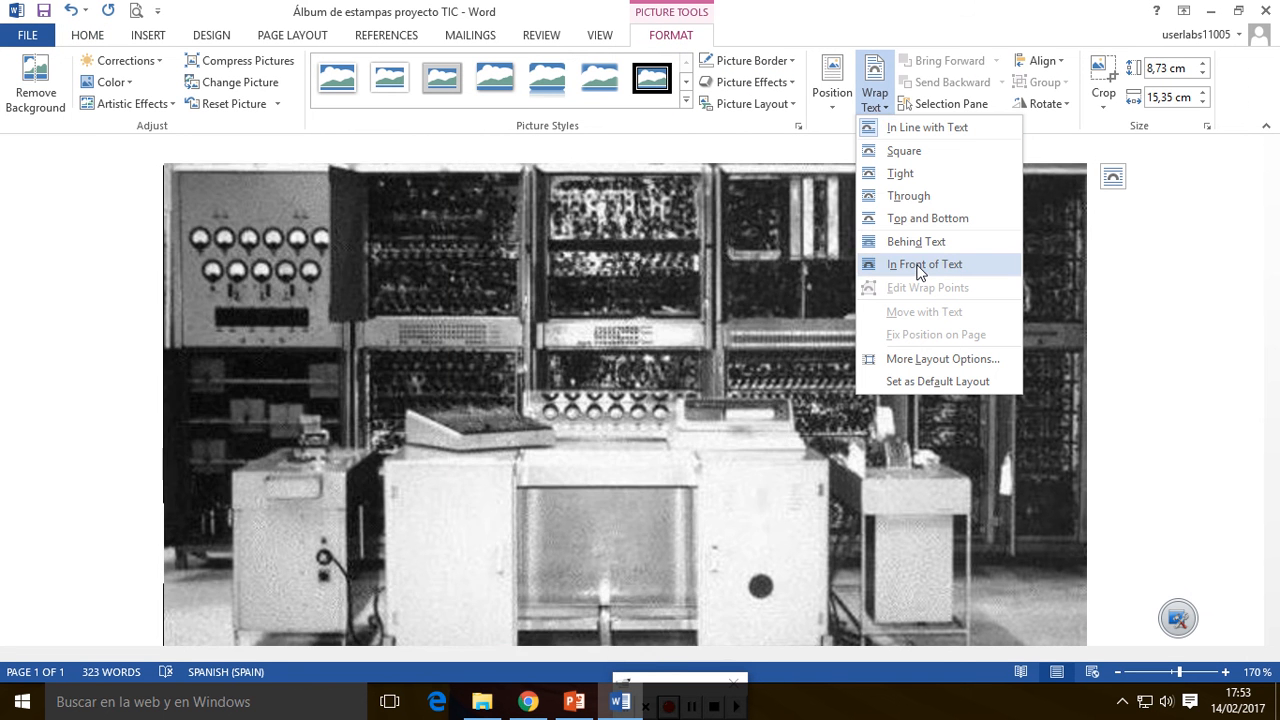
pyautogui.click(916, 264)
# Move the computer picture down beside the two-column Primera Generación (1951-1958) card
pyautogui.moveTo(716, 296); pyautogui.dragTo(784, 391)
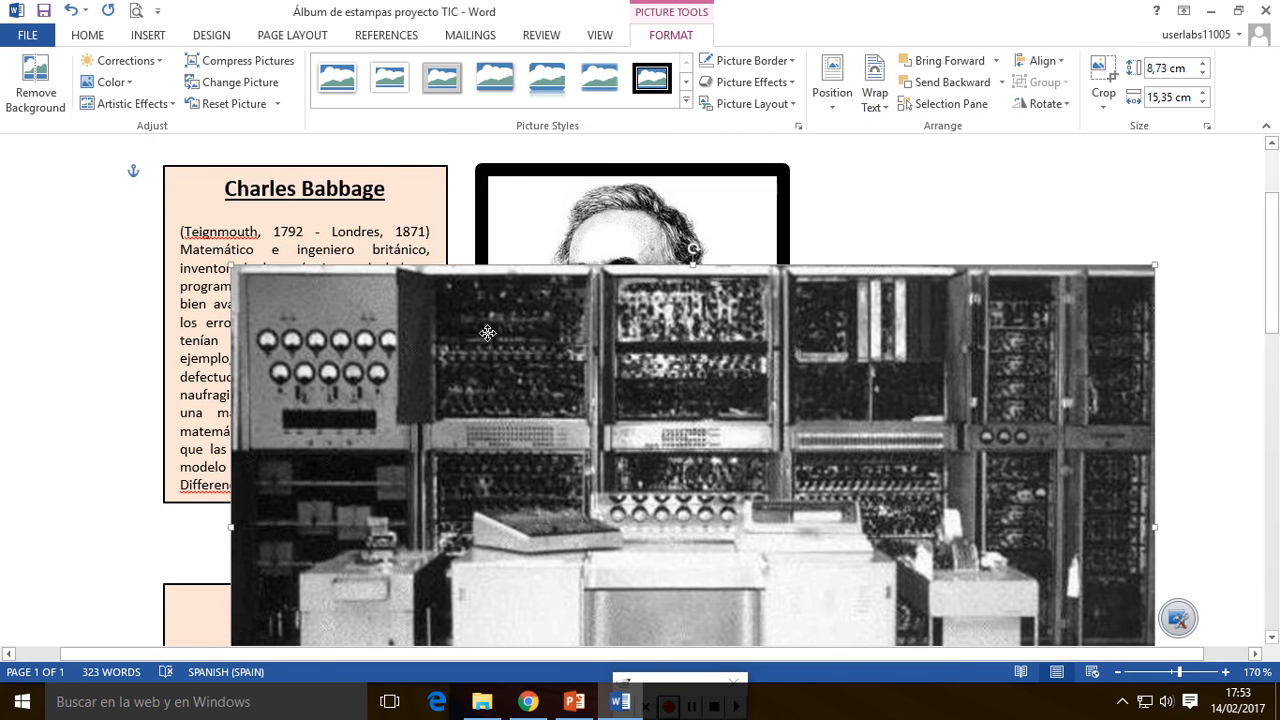
pyautogui.scroll(-5, 473, 202)
pyautogui.moveTo(473, 202); pyautogui.dragTo(700, 329)
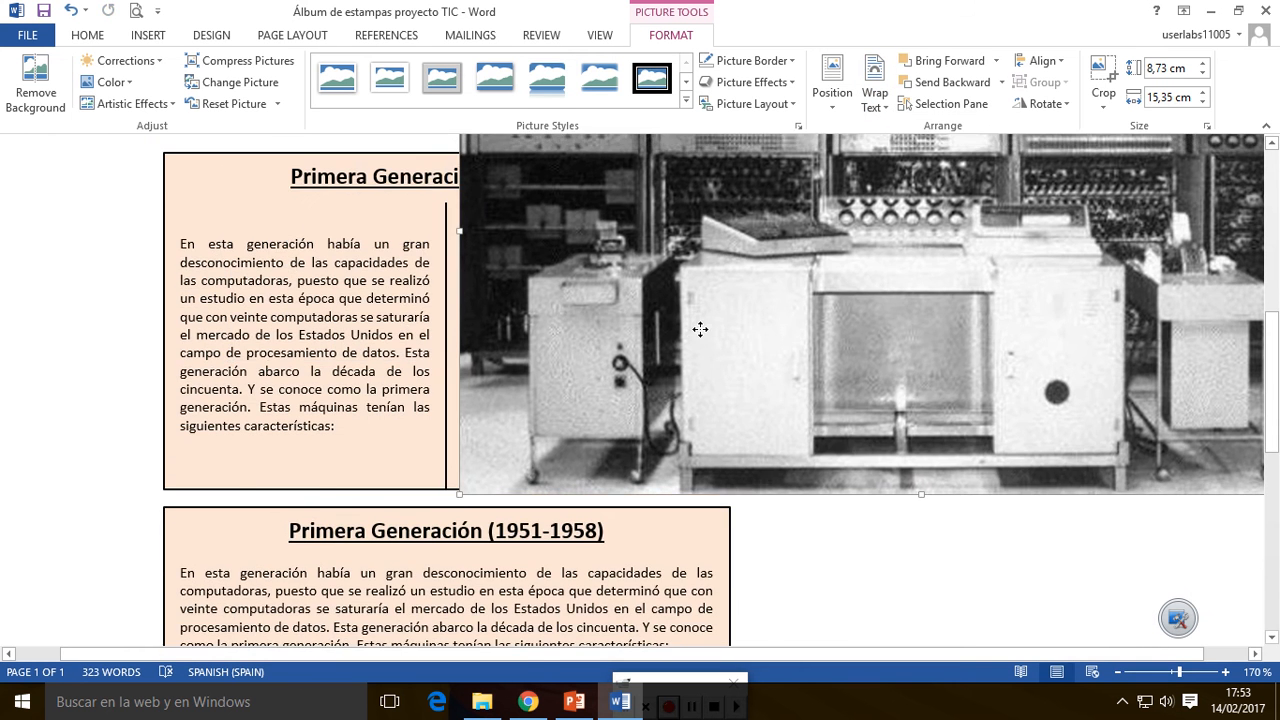
# Check the height and width of the lower, single-column Primera Generación (1951-1958) card
pyautogui.scroll(3, 700, 329)
pyautogui.scroll(-8, 346, 225)
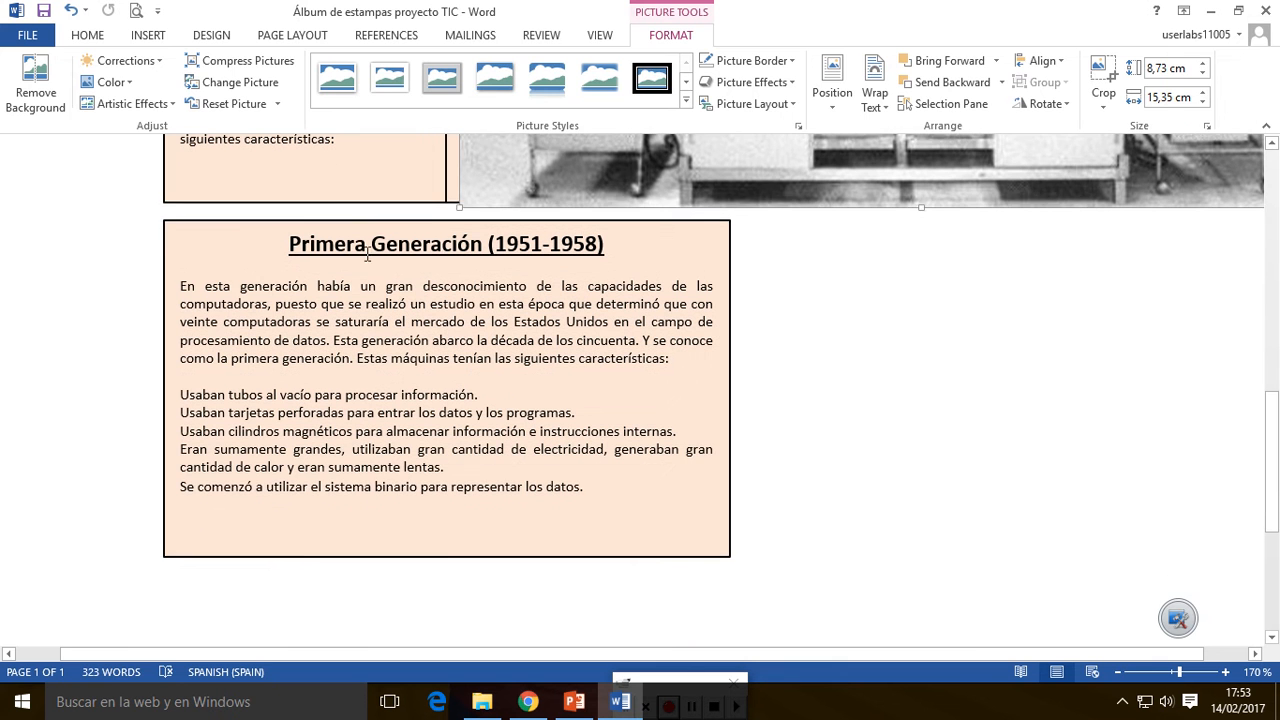
pyautogui.click(346, 225)
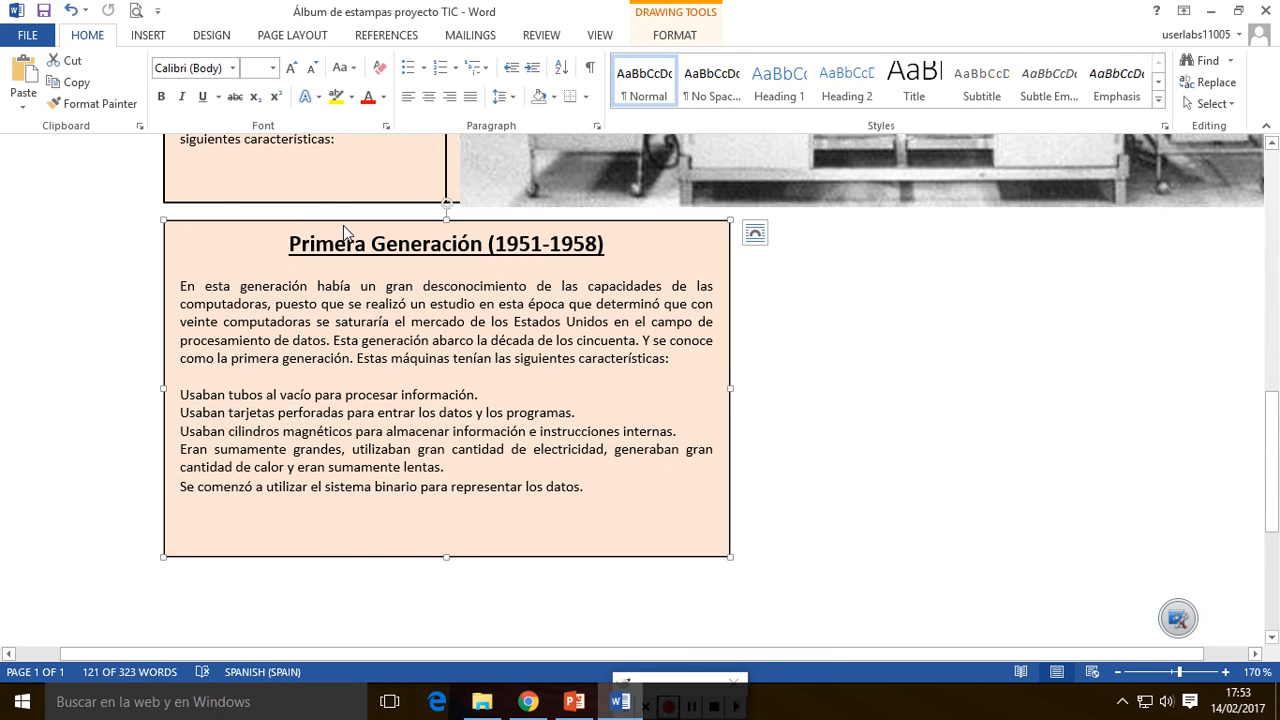
pyautogui.click(675, 35)
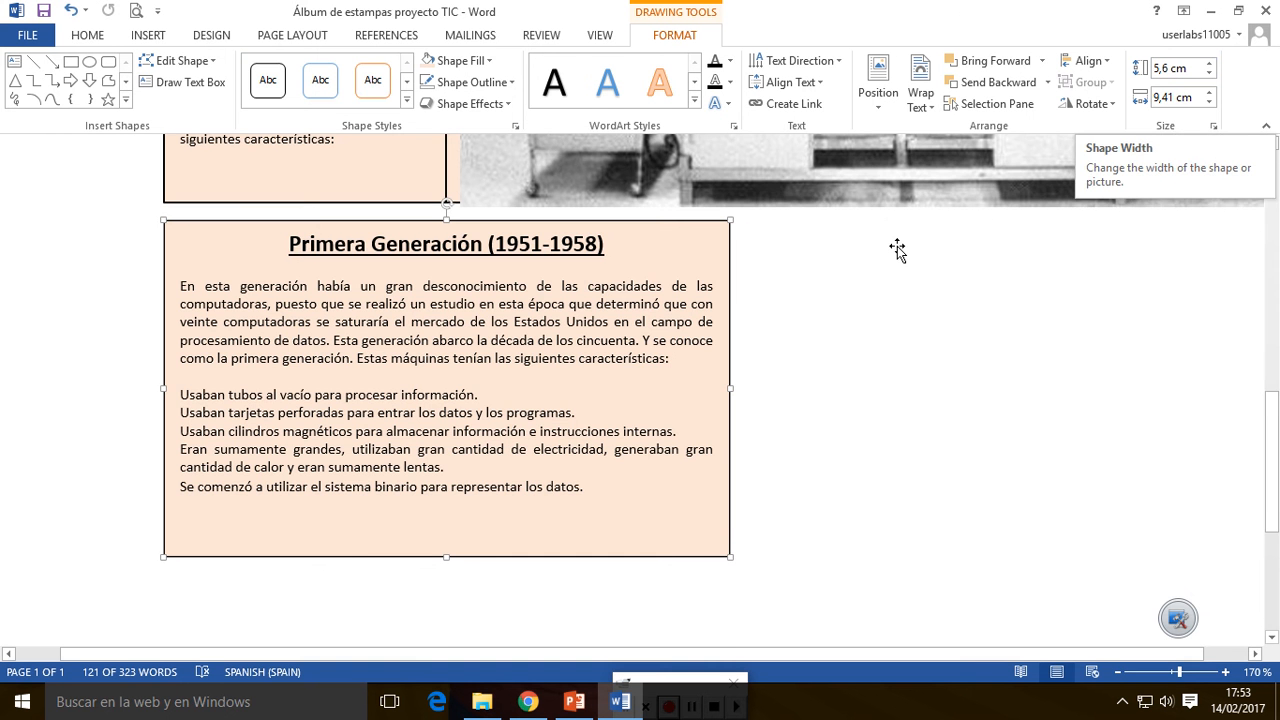
# Turn off the aspect ratio lock for the computer picture in its size settings
pyautogui.scroll(5, 895, 246)
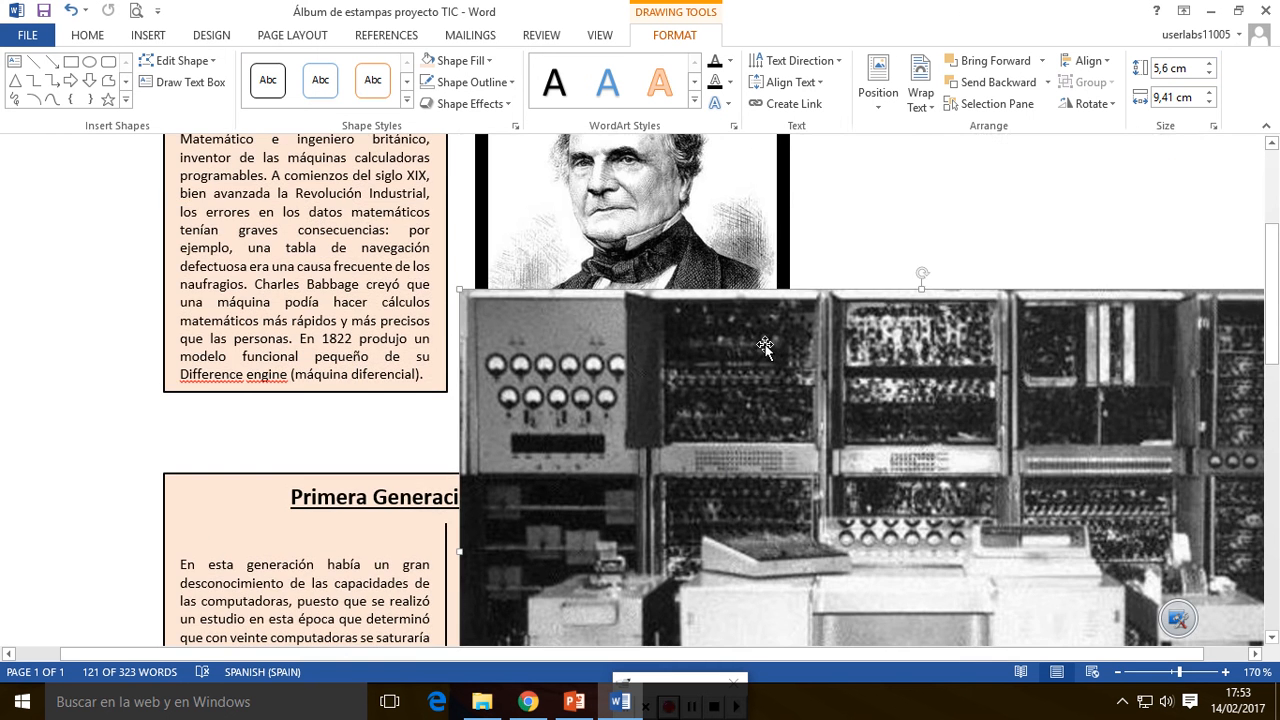
pyautogui.click(766, 343)
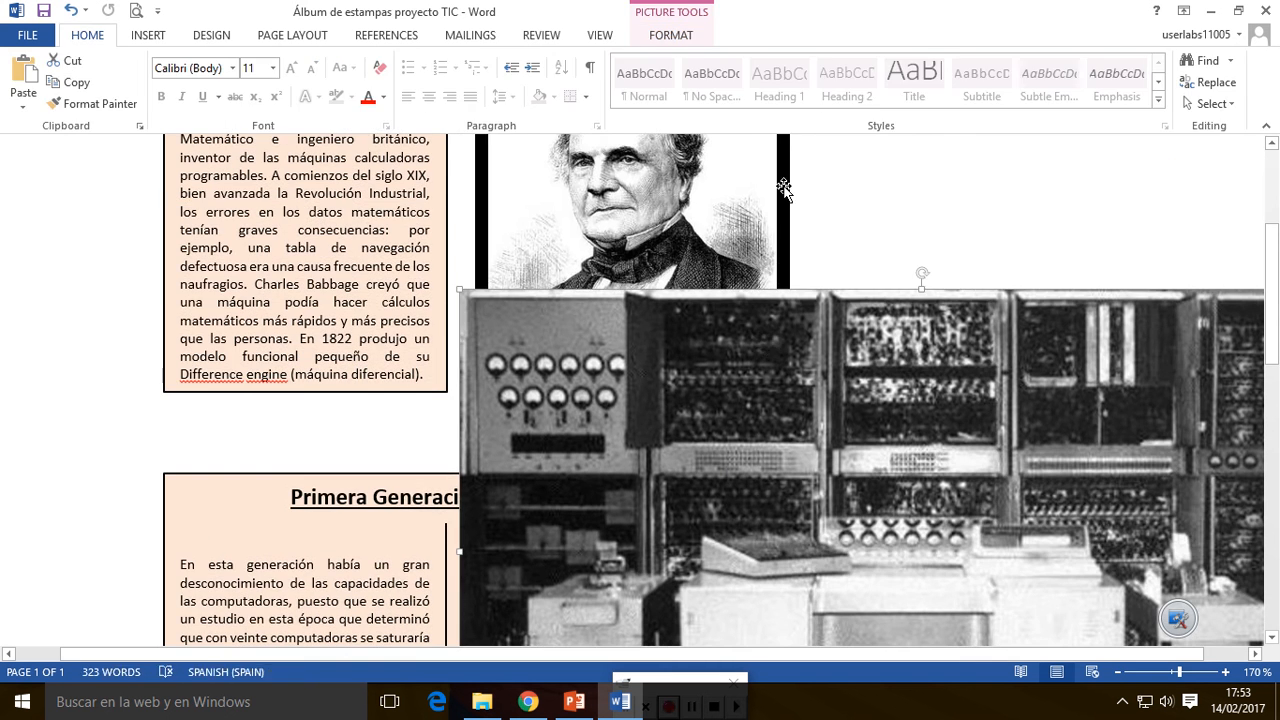
pyautogui.click(662, 38)
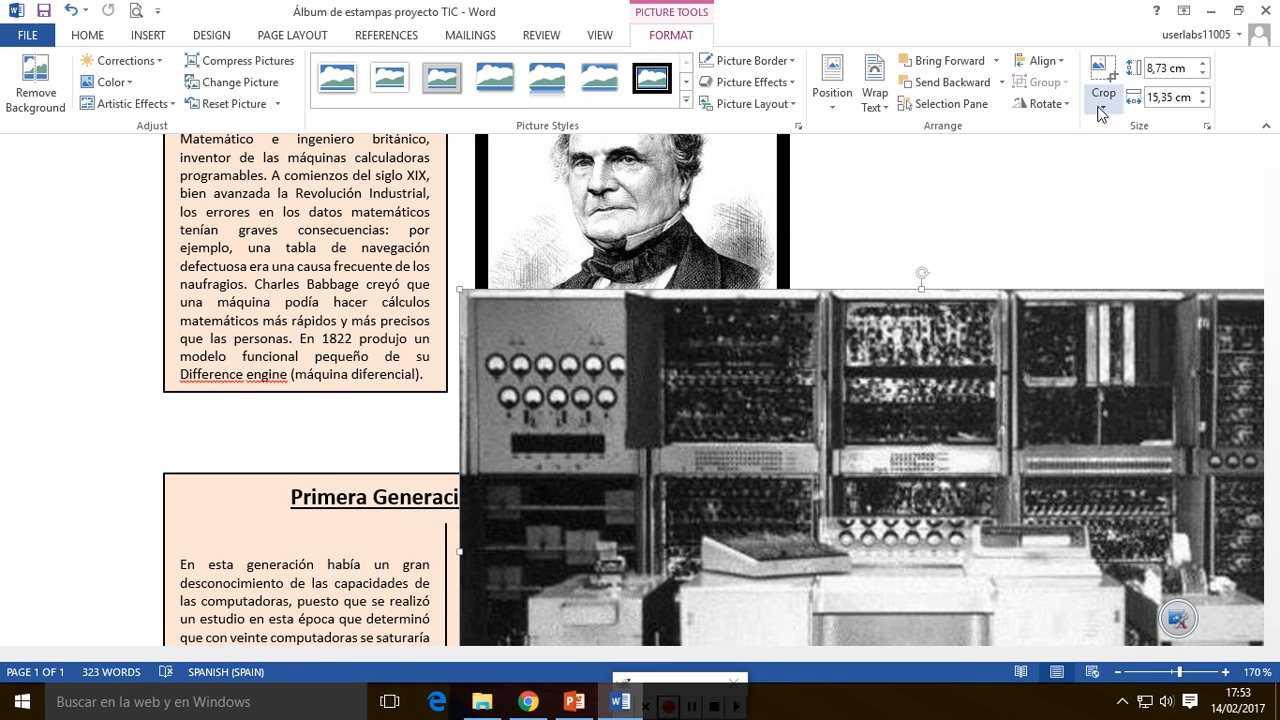
pyautogui.click(1180, 67)
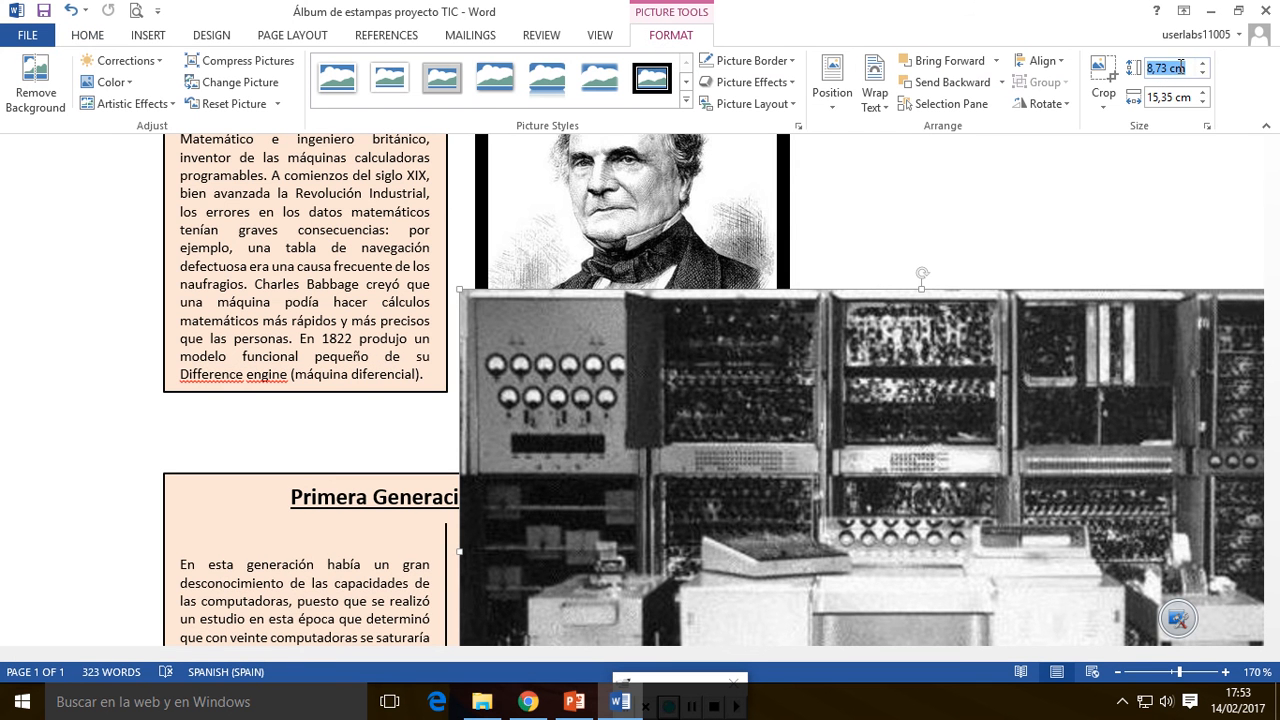
pyautogui.click(1207, 130)
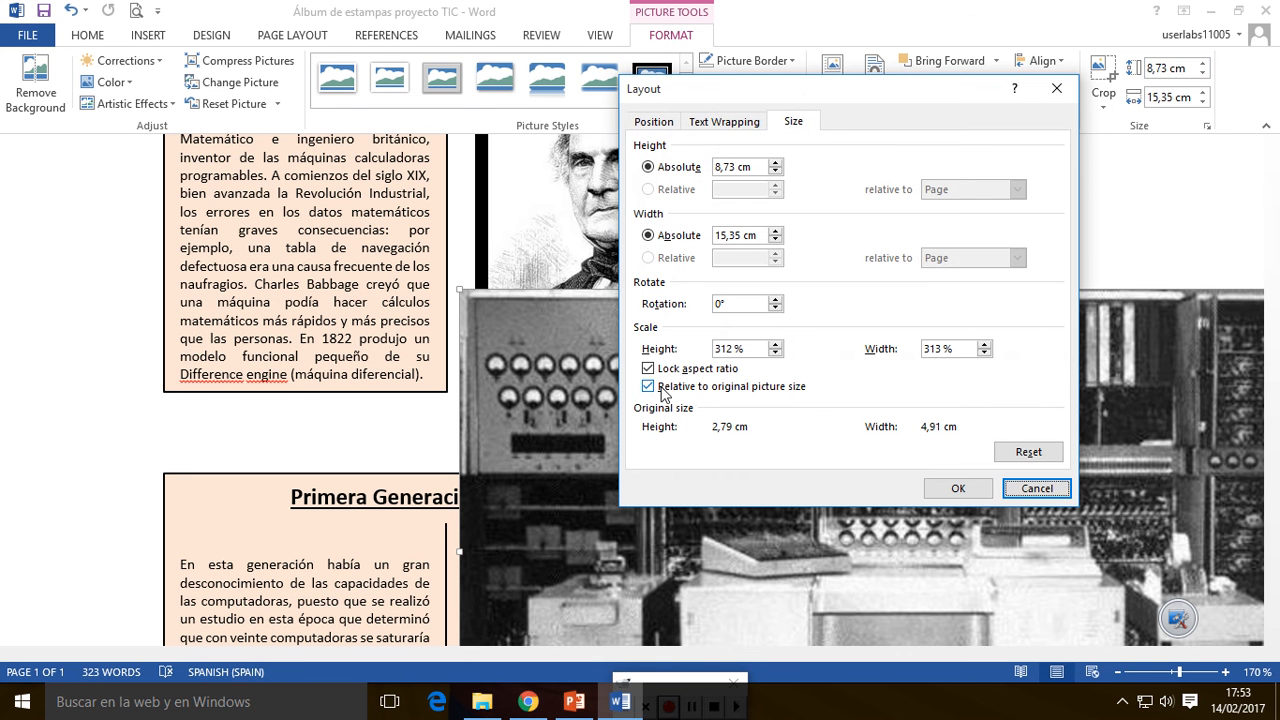
pyautogui.click(650, 370)
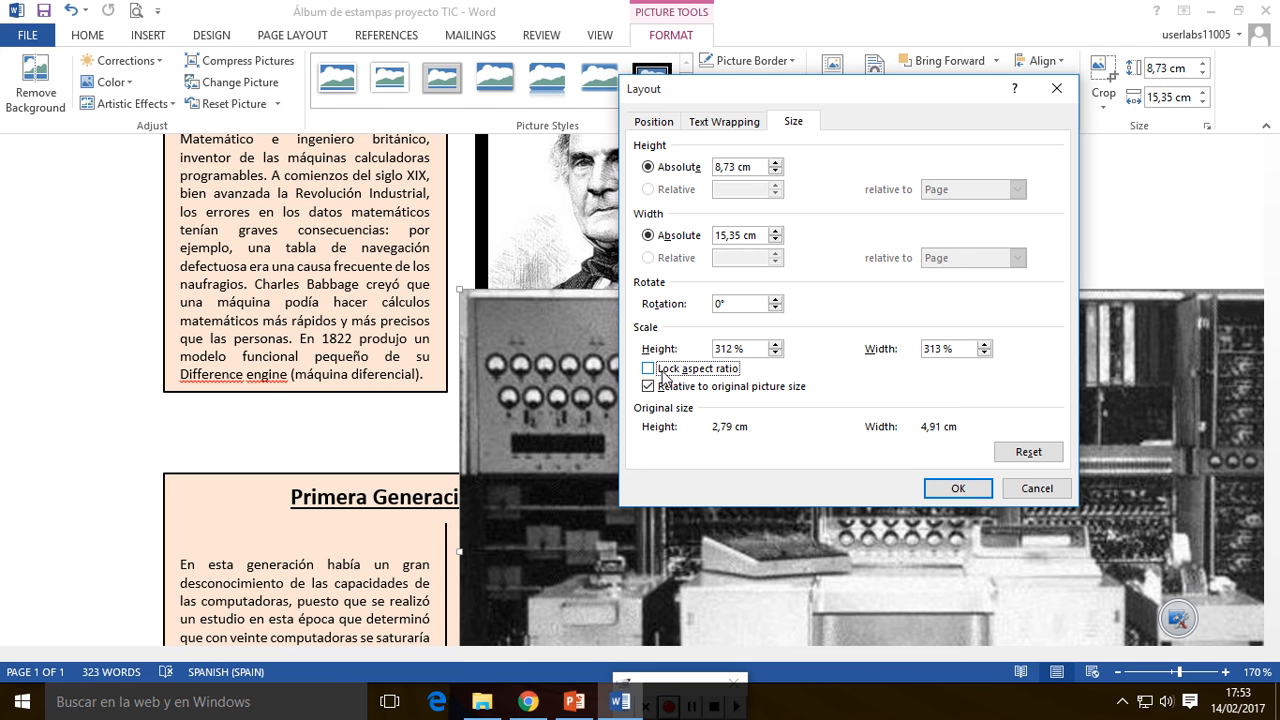
pyautogui.click(958, 489)
# Set the computer picture's height to 5,7 cm
pyautogui.click(1178, 68)
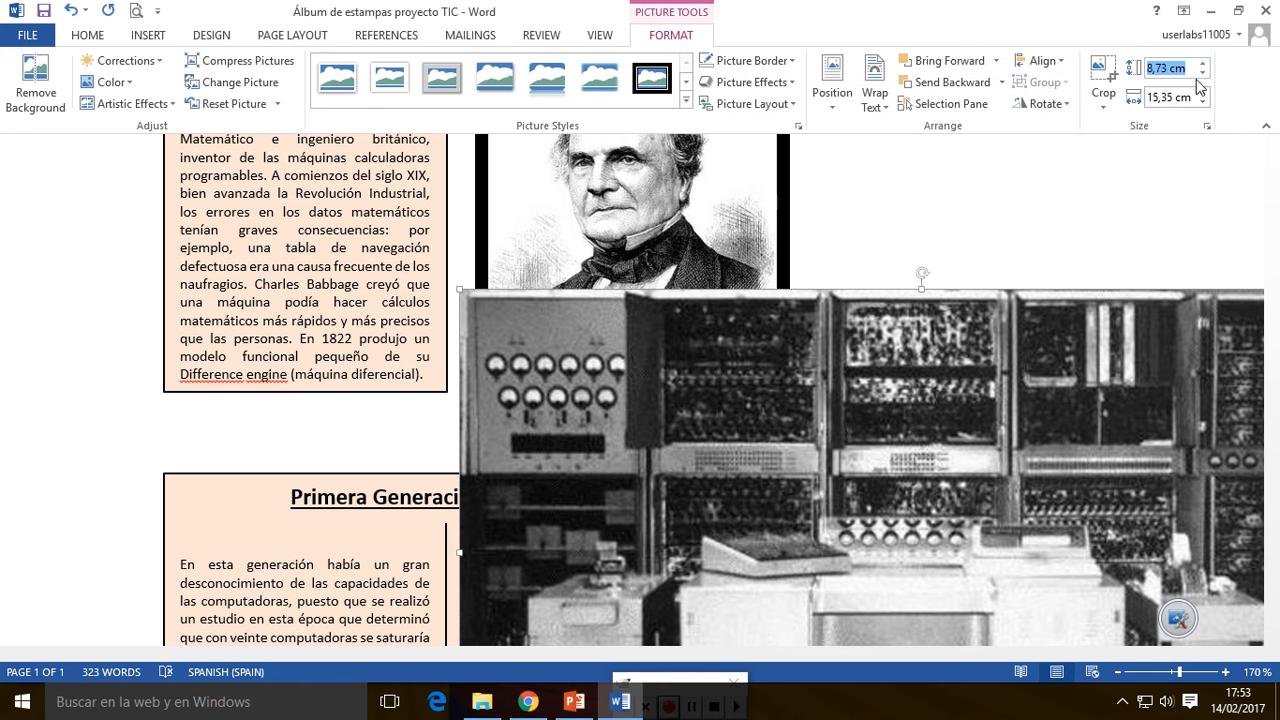
pyautogui.write('5')
pyautogui.press('Return')
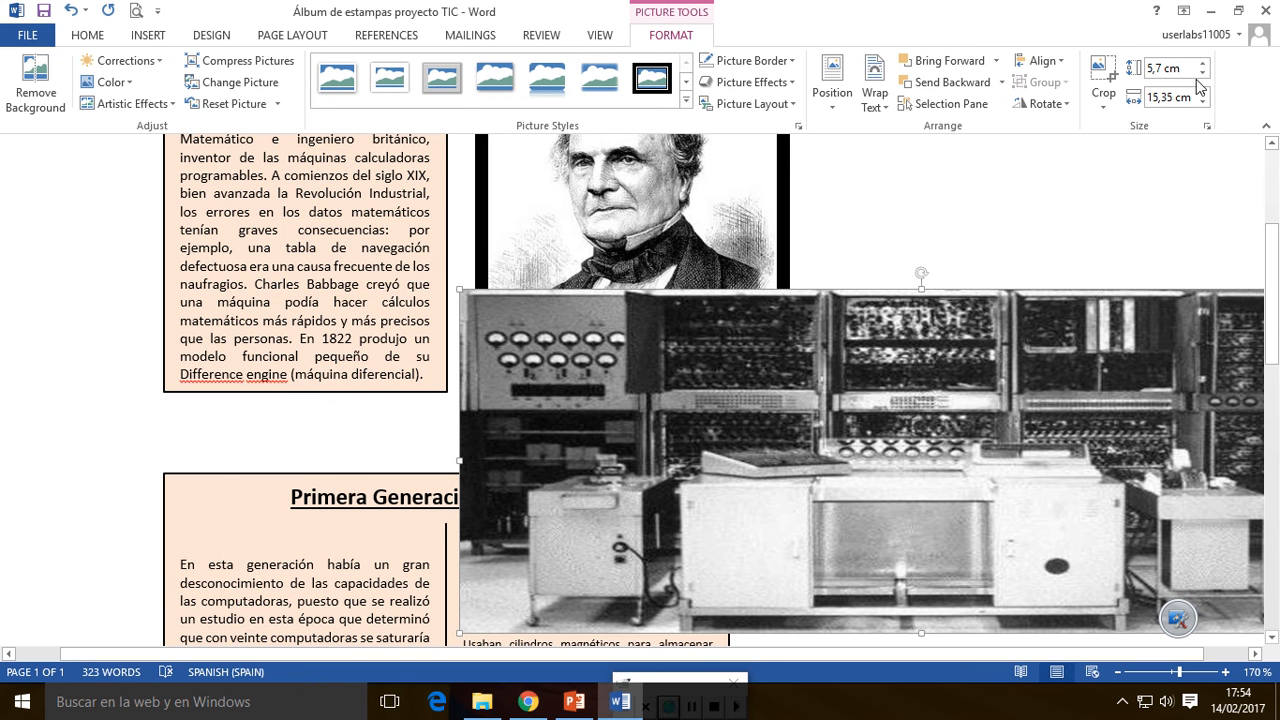
# Check the height and width of the left text box in the two-column Primera Generación card, and reselect the computer picture
pyautogui.click(330, 485)
pyautogui.click(199, 478)
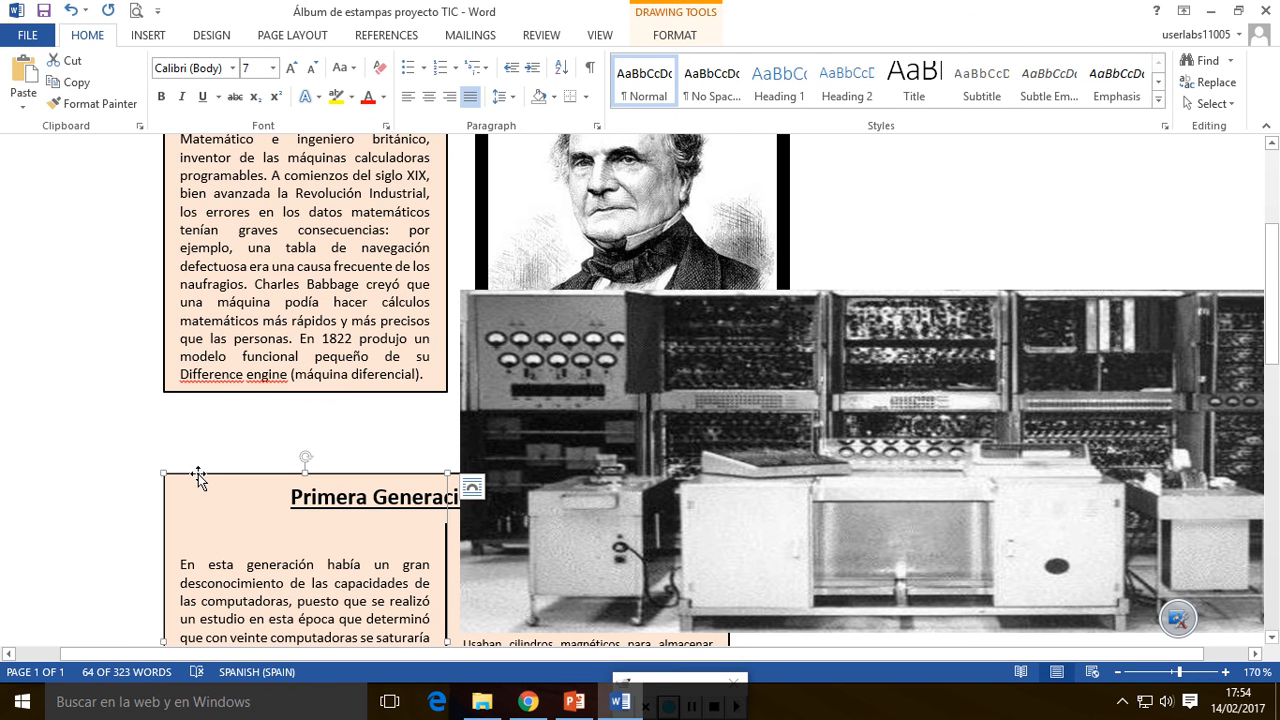
pyautogui.click(661, 38)
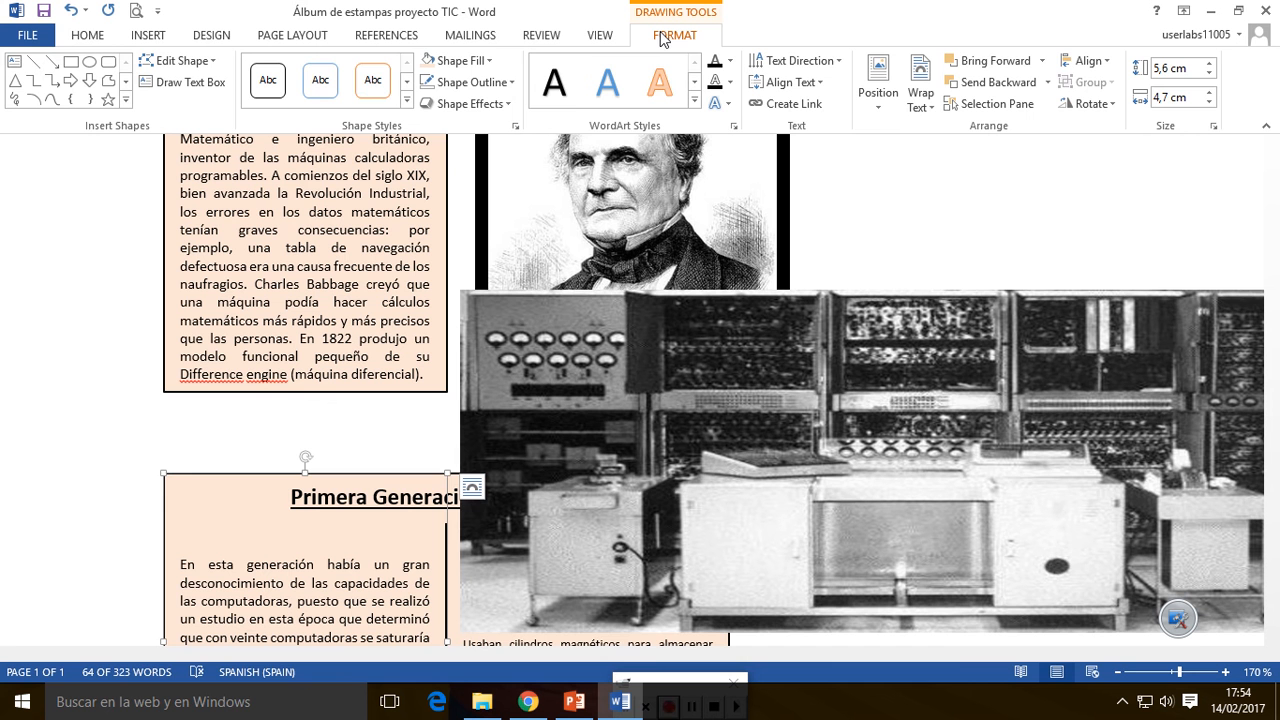
pyautogui.click(840, 398)
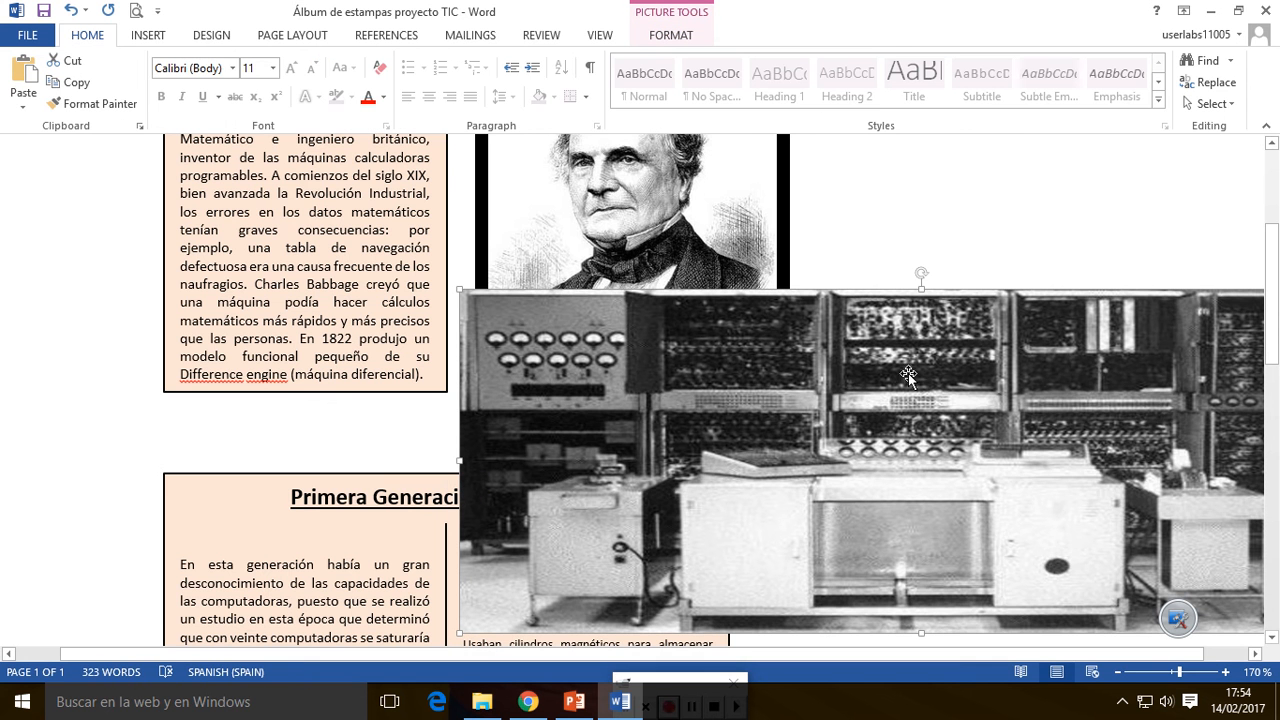
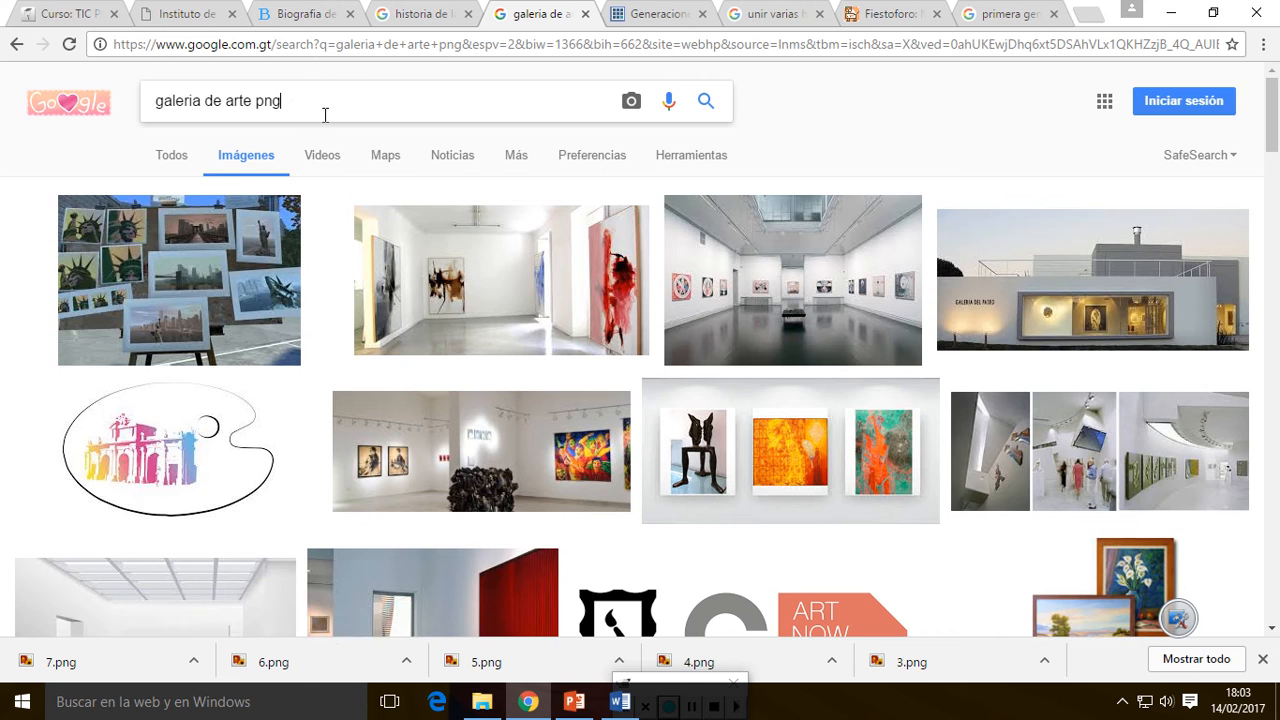
# Find and copy the 1080 × 675 gallery wall picture with three empty frames from the "galeria de arte png" image results
pyautogui.scroll(-15, 326, 115)
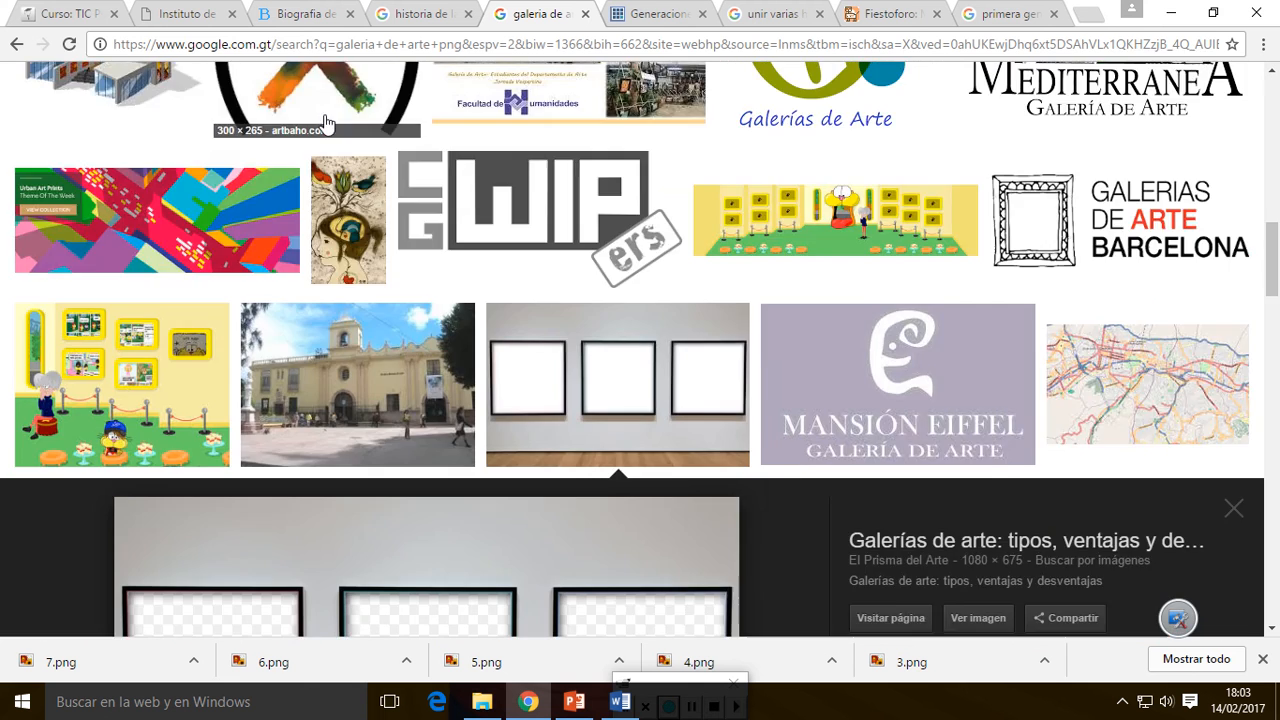
pyautogui.scroll(-3, 326, 122)
pyautogui.scroll(3, 326, 123)
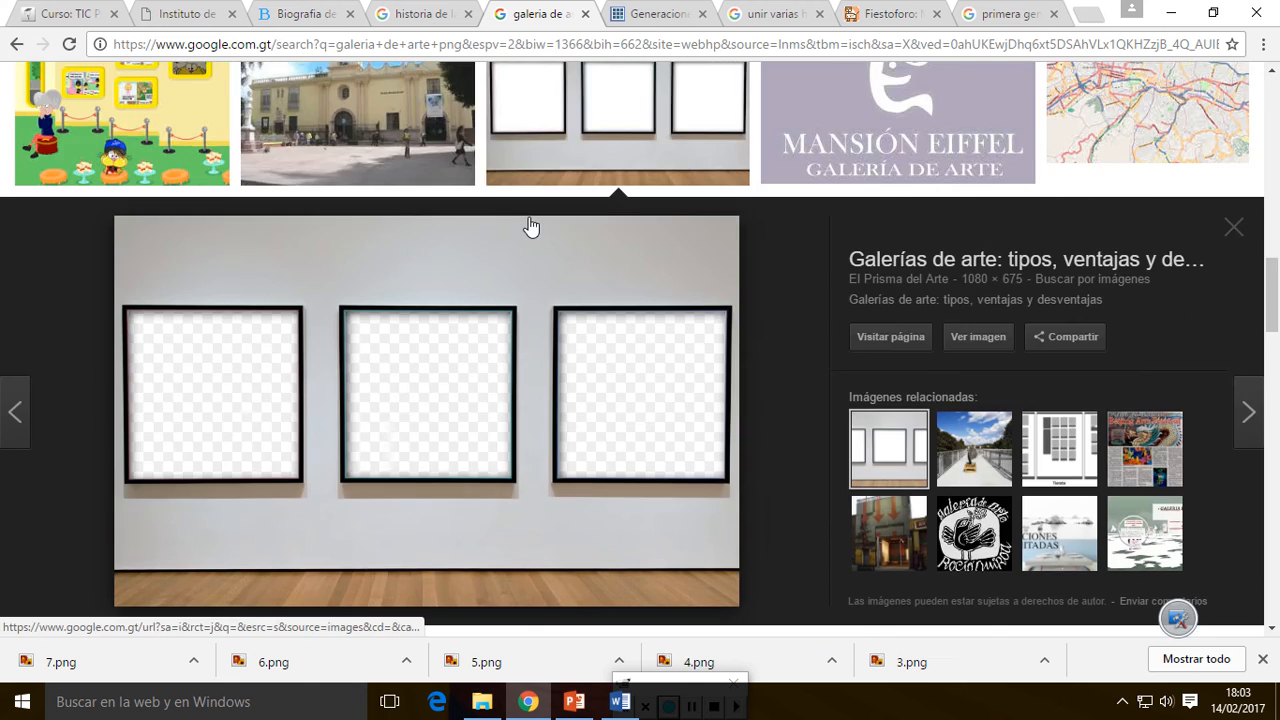
pyautogui.scroll(-3, 529, 226)
pyautogui.scroll(3, 529, 226)
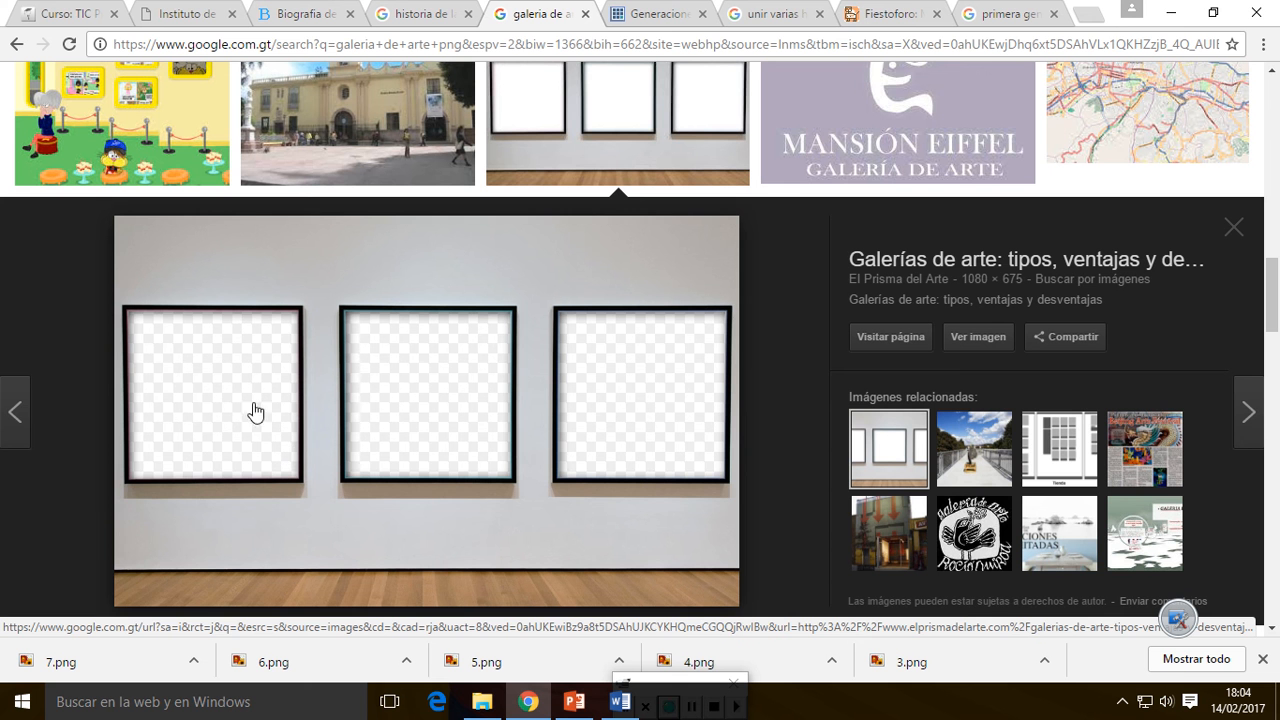
pyautogui.rightClick(392, 260)
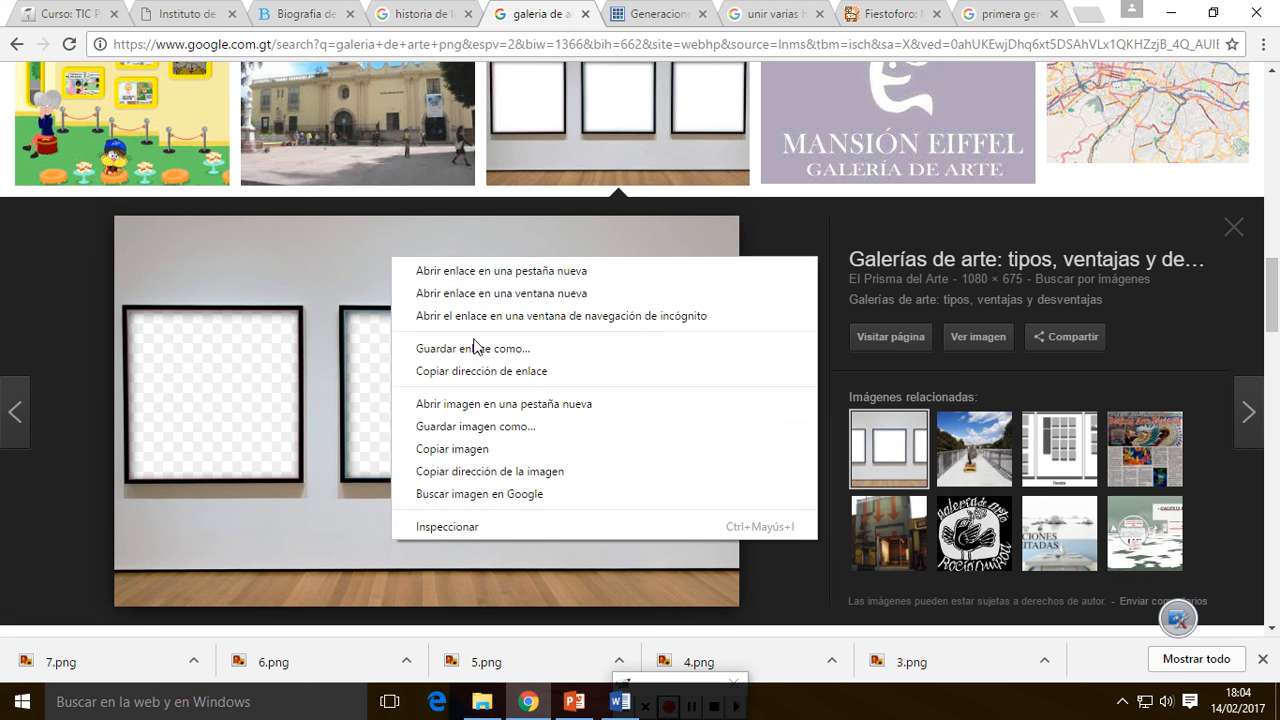
pyautogui.click(470, 449)
# Switch to Word and insert a blank page before the Charles Babbage page of the album
pyautogui.click(620, 702)
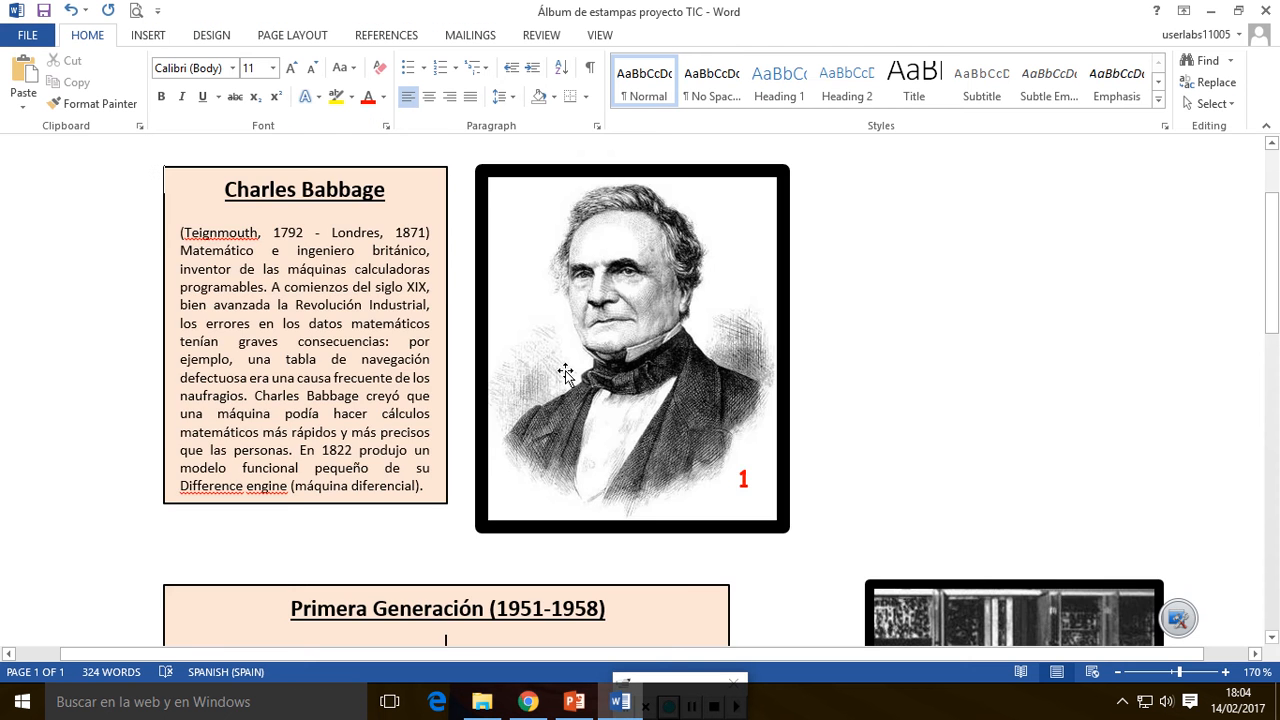
pyautogui.scroll(-10, 565, 373)
pyautogui.scroll(10, 816, 504)
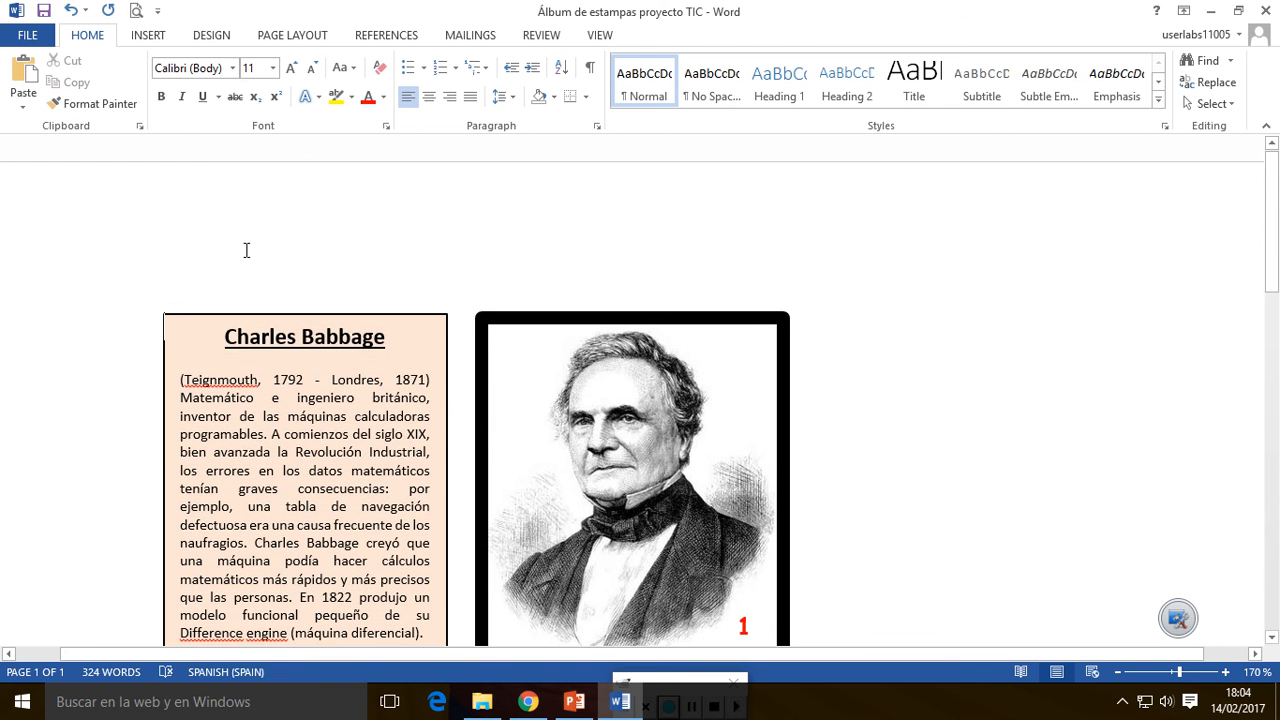
pyautogui.click(146, 36)
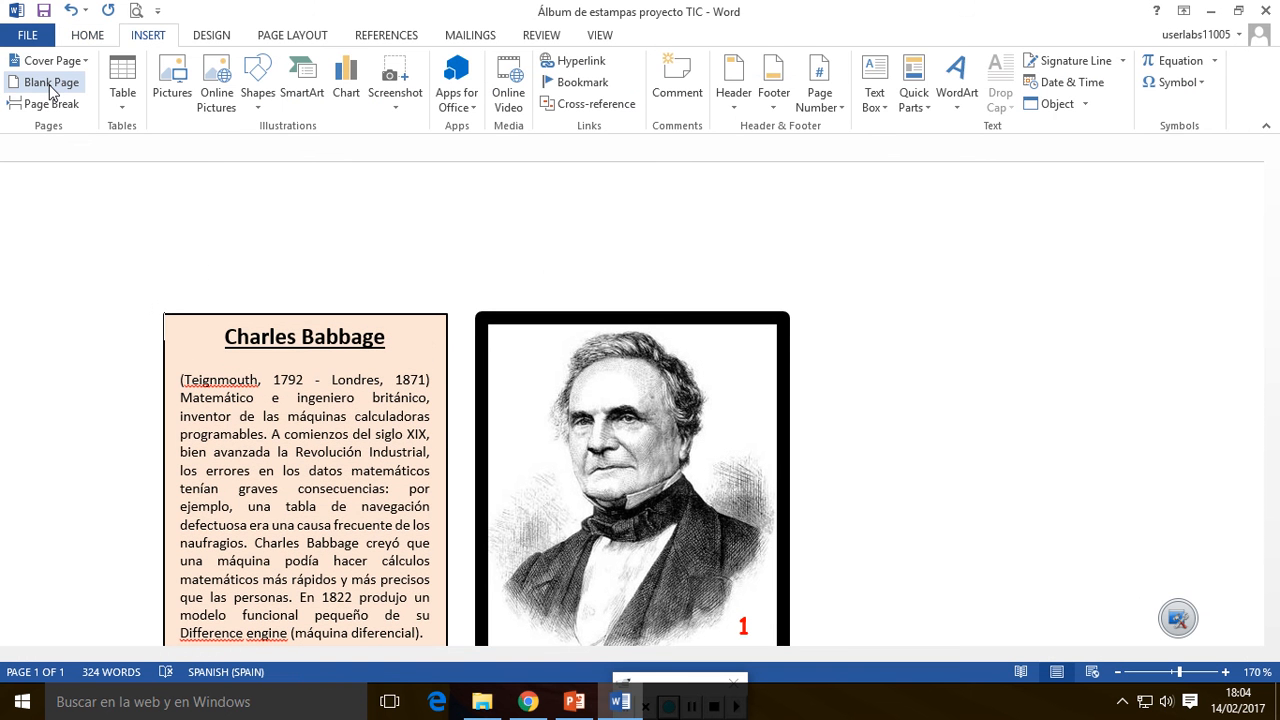
pyautogui.click(50, 86)
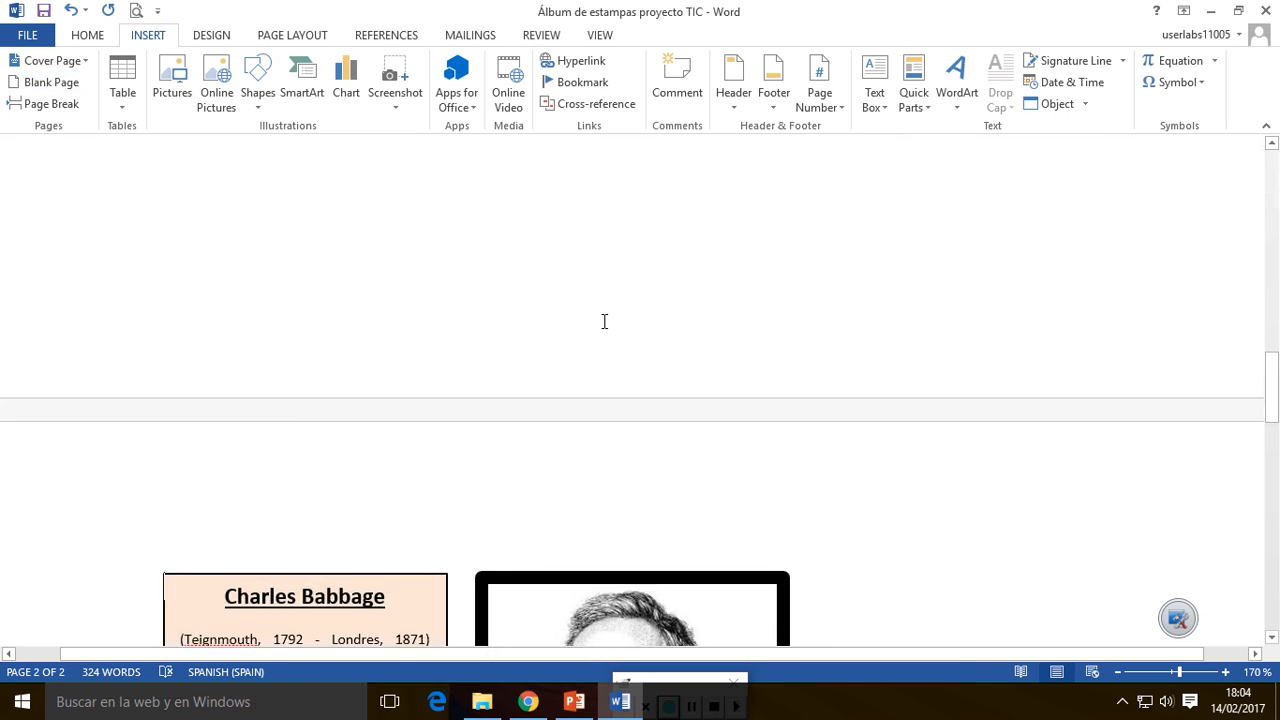
# Paste the copied gallery picture onto the new first page and set its text wrapping to In Front of Text
pyautogui.click(1117, 672)
pyautogui.click(1117, 672)
pyautogui.click(1117, 672)
pyautogui.click(1118, 673)
pyautogui.click(1118, 673)
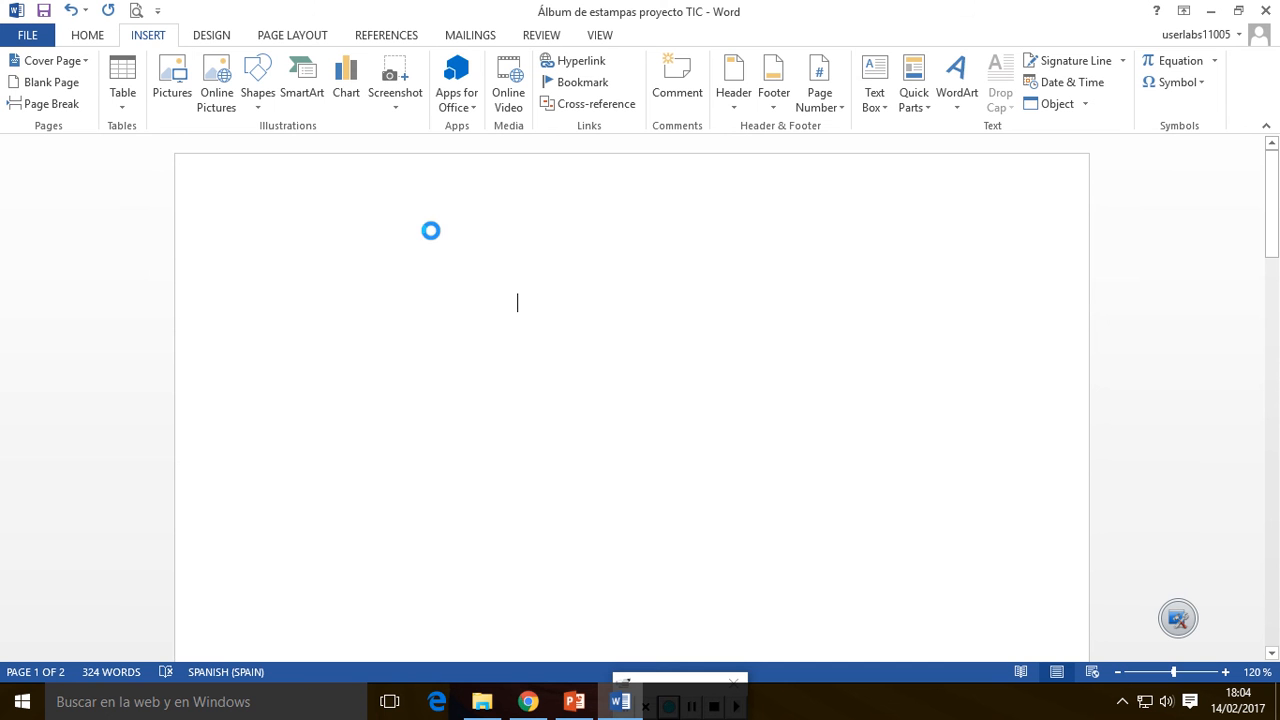
pyautogui.hotkey('ctrl', 'v')
pyautogui.click(545, 289)
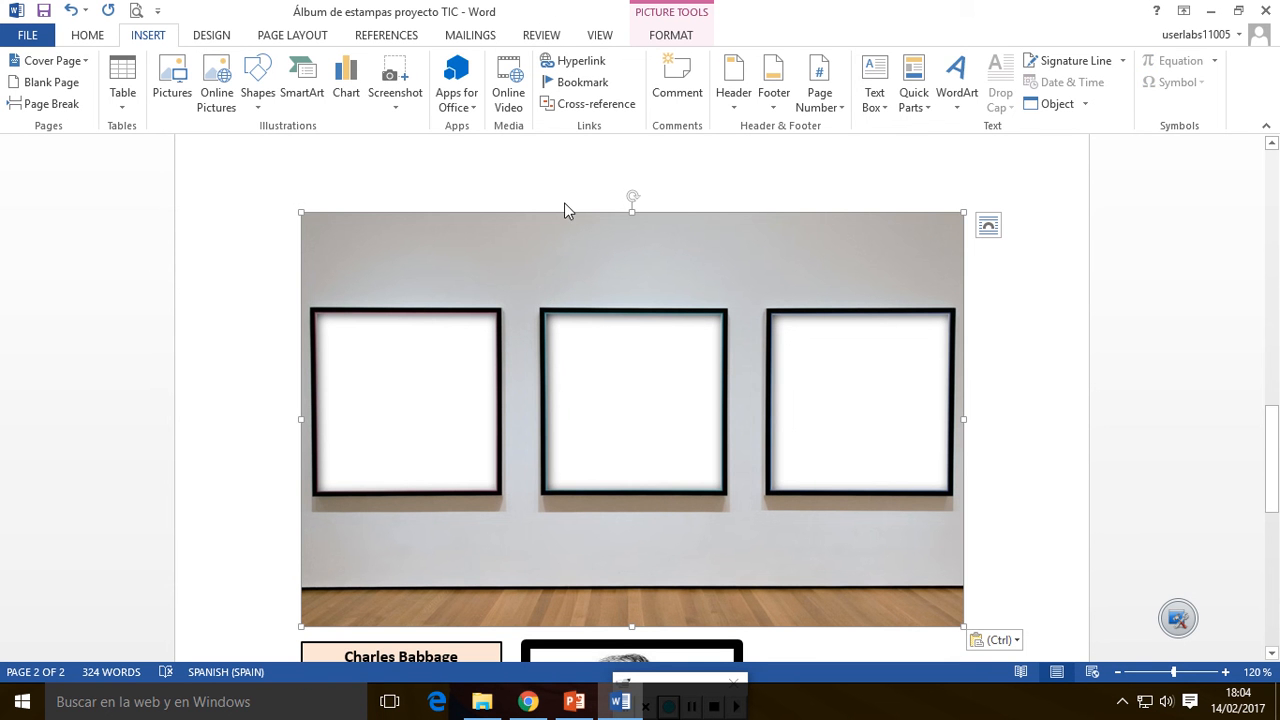
pyautogui.click(671, 35)
pyautogui.click(878, 106)
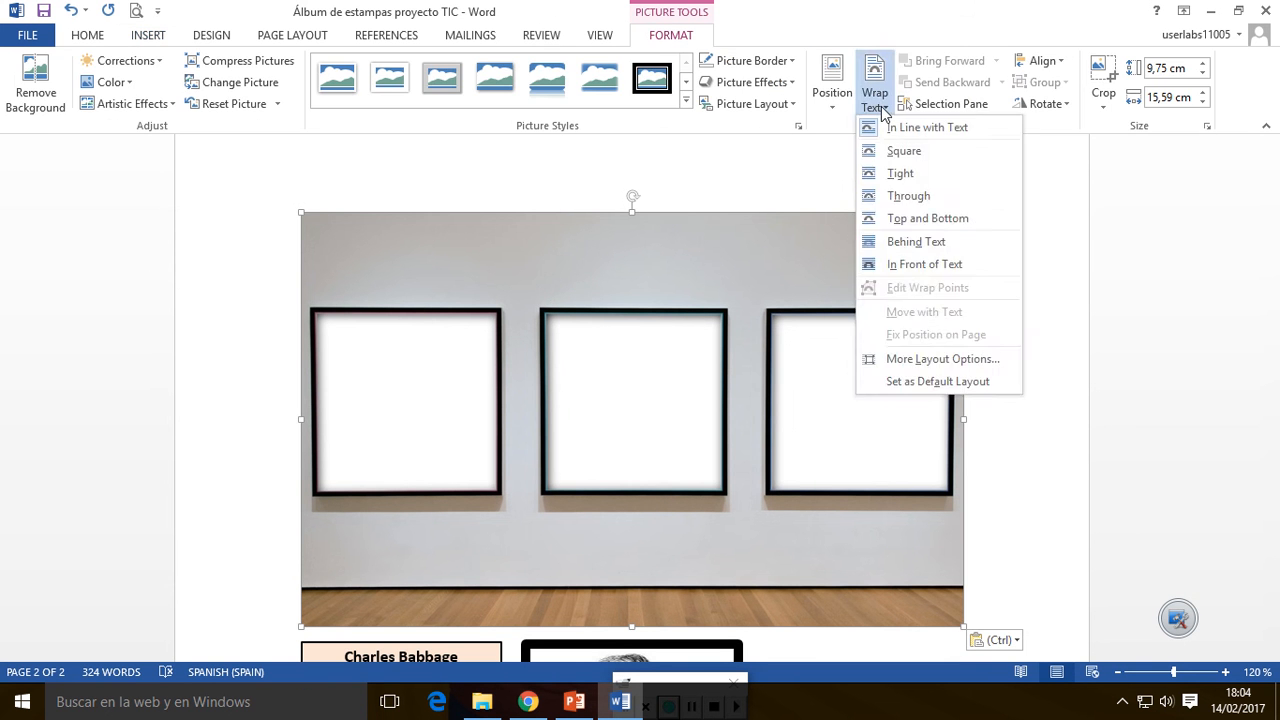
pyautogui.click(924, 264)
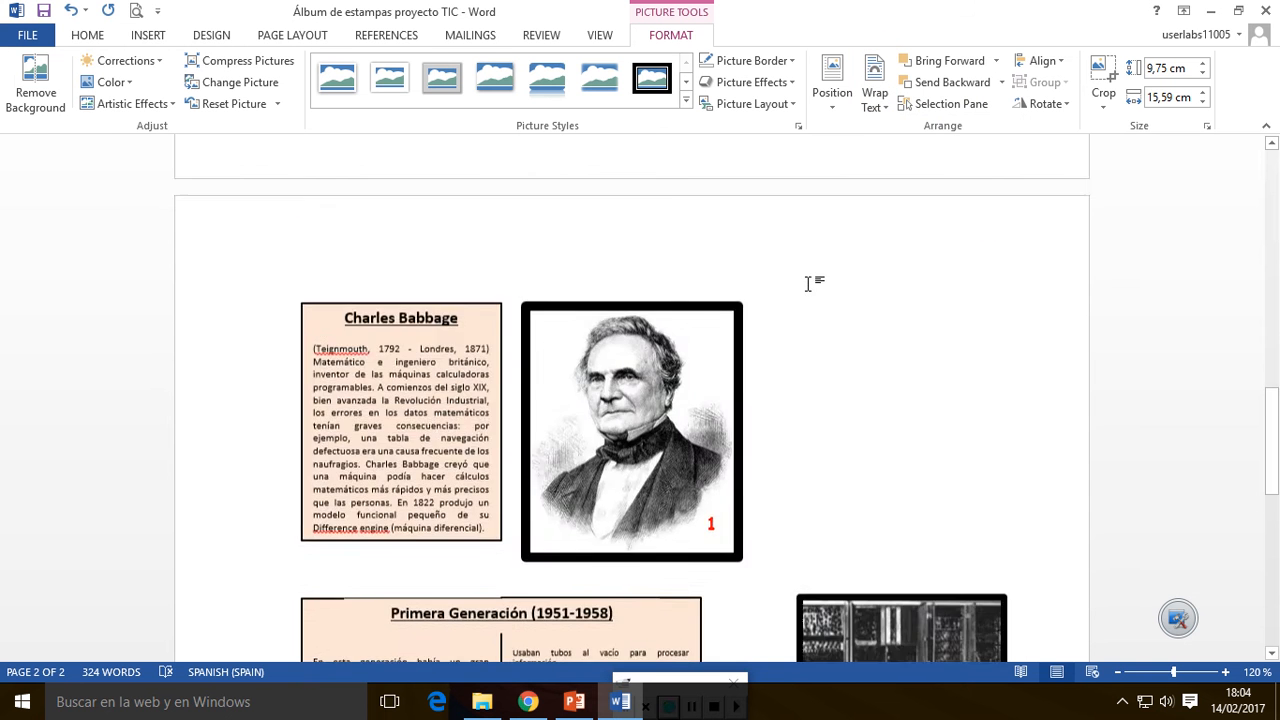
# Check the height and width of the framed Charles Babbage portrait on the second page
pyautogui.scroll(15, 808, 284)
pyautogui.scroll(-10, 808, 284)
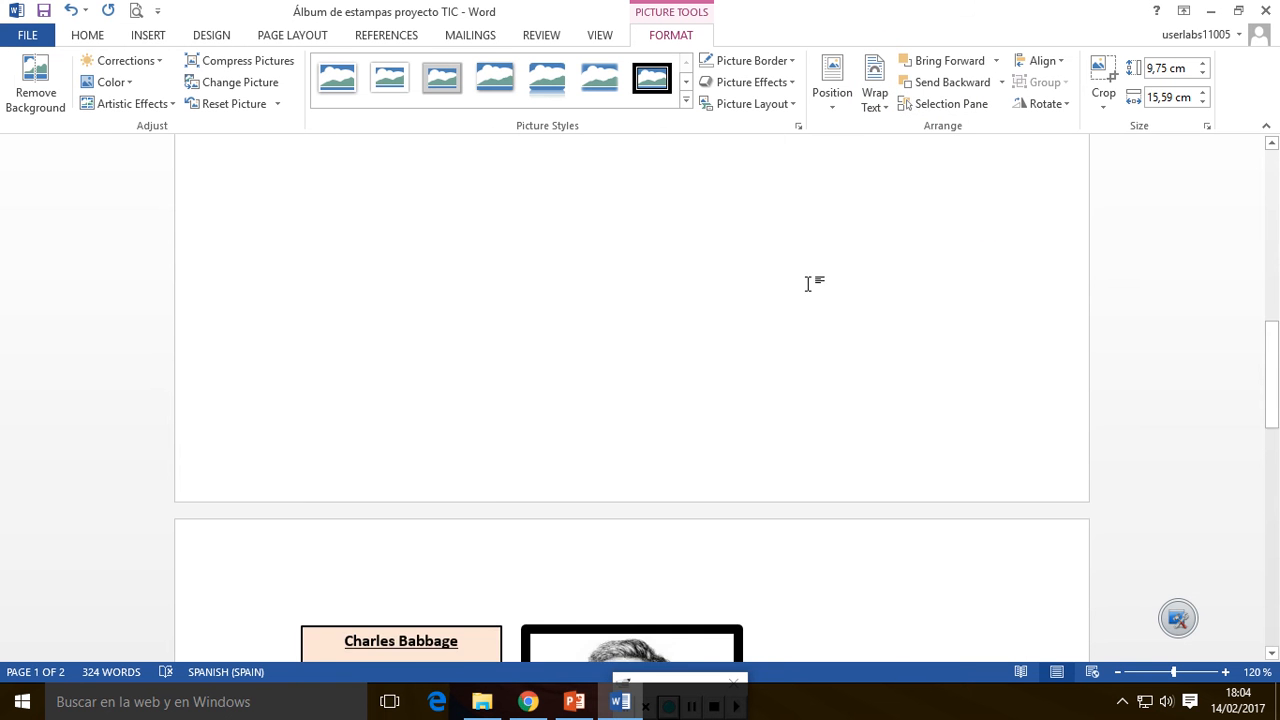
pyautogui.scroll(-6, 808, 283)
pyautogui.click(611, 297)
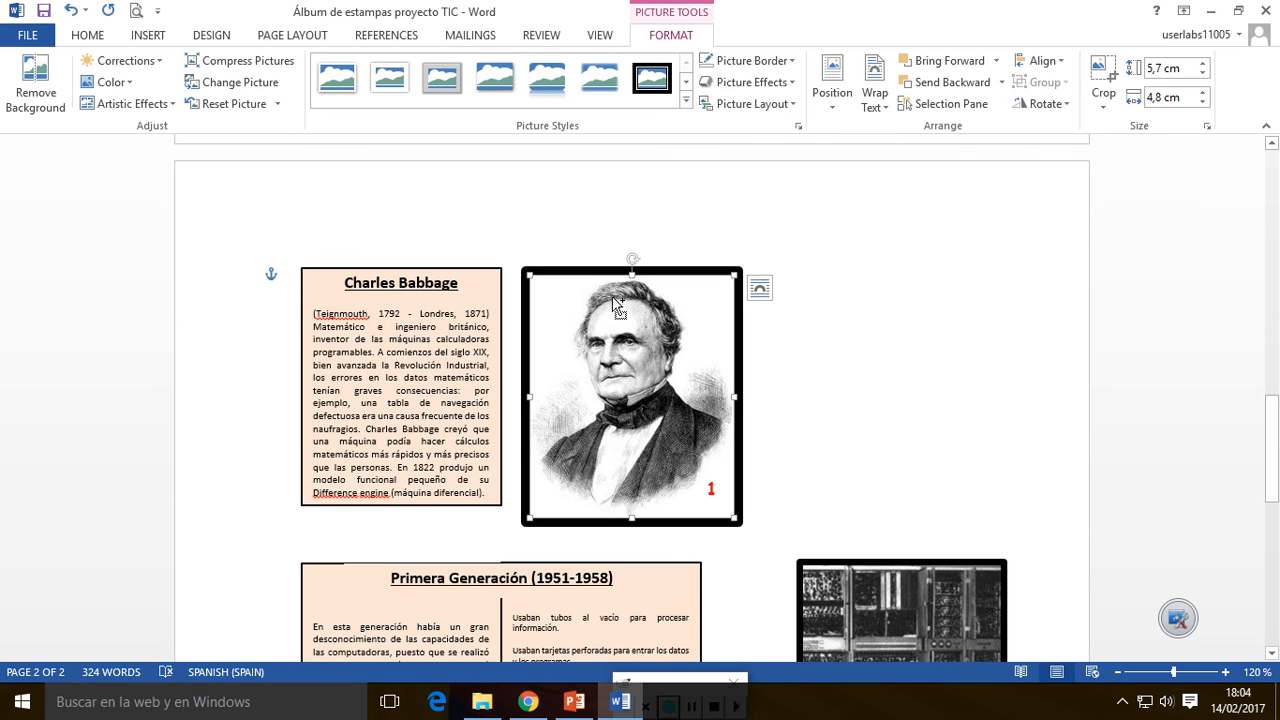
pyautogui.scroll(15, 613, 302)
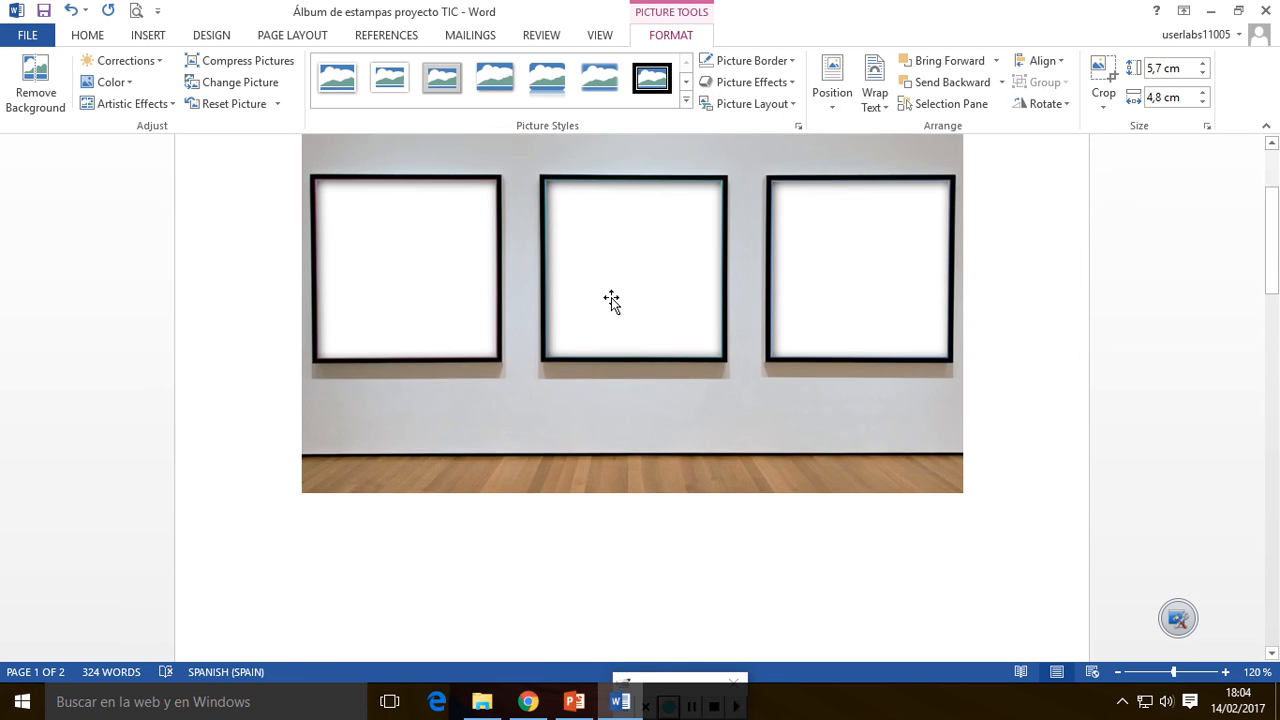
pyautogui.scroll(2, 611, 301)
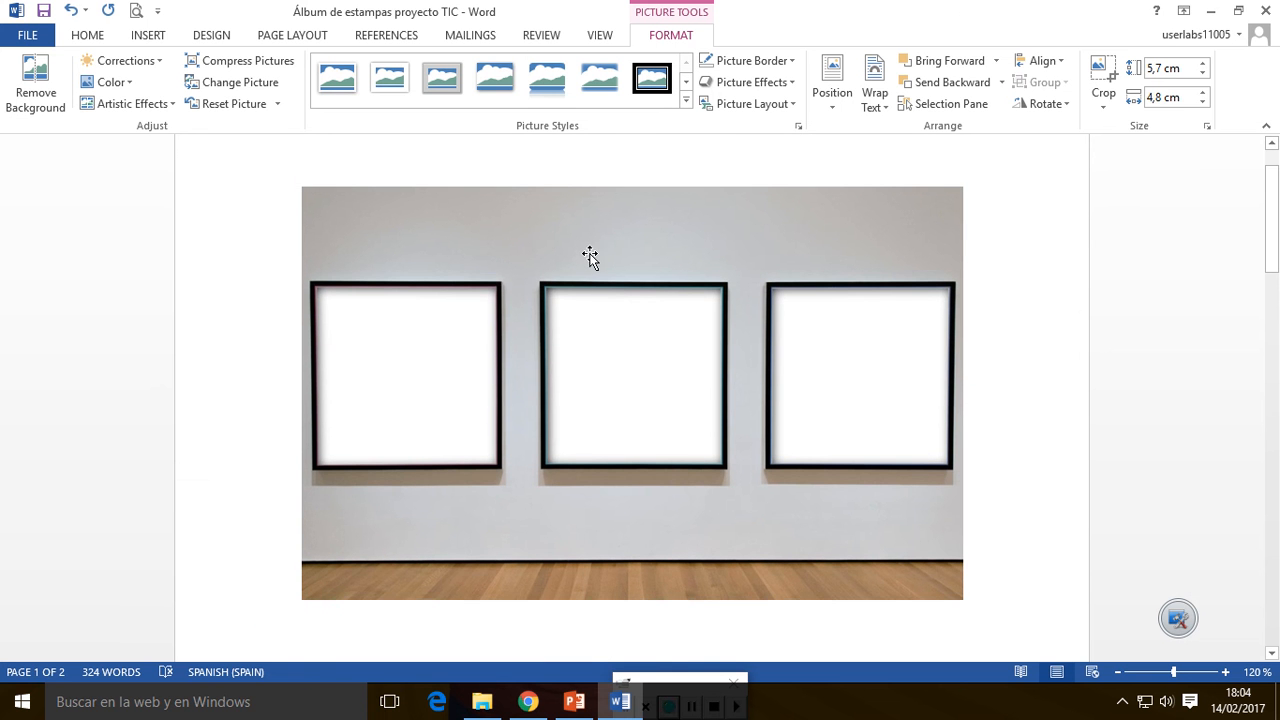
# Stretch the gallery picture toward the page's left and upper edges, to about 18 cm wide and 11,73 cm high
pyautogui.click(590, 257)
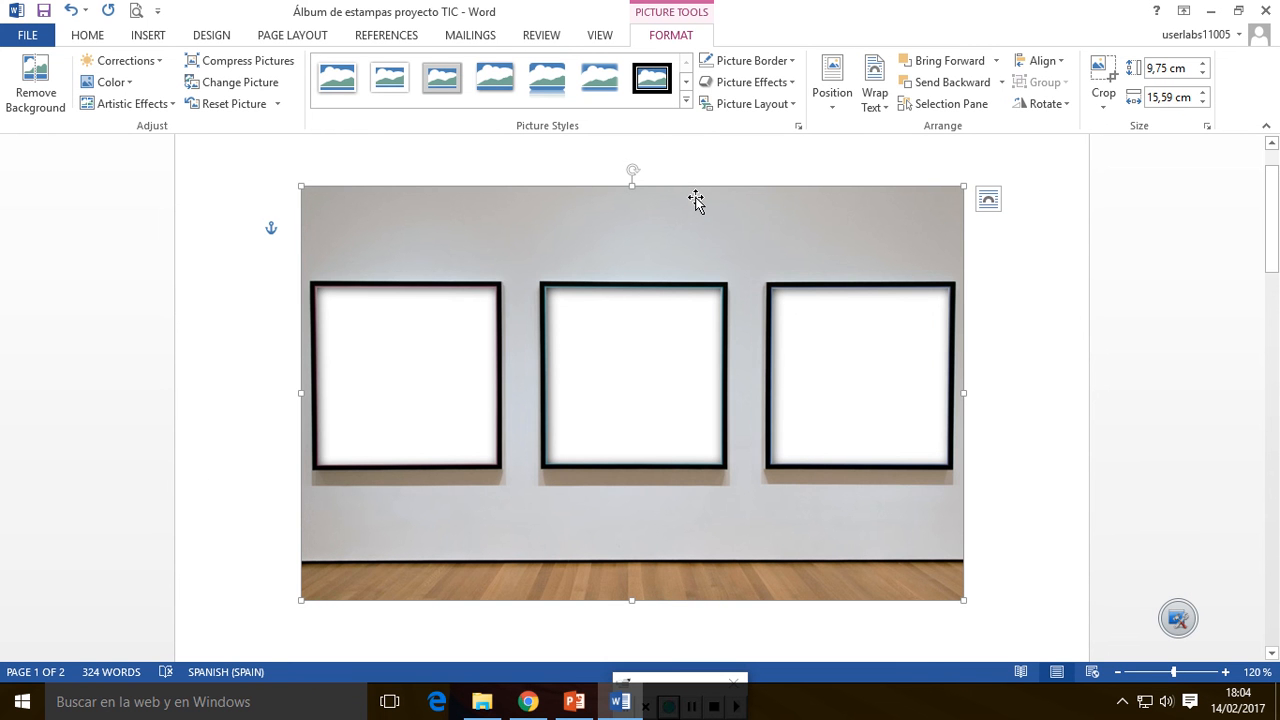
pyautogui.click(668, 170)
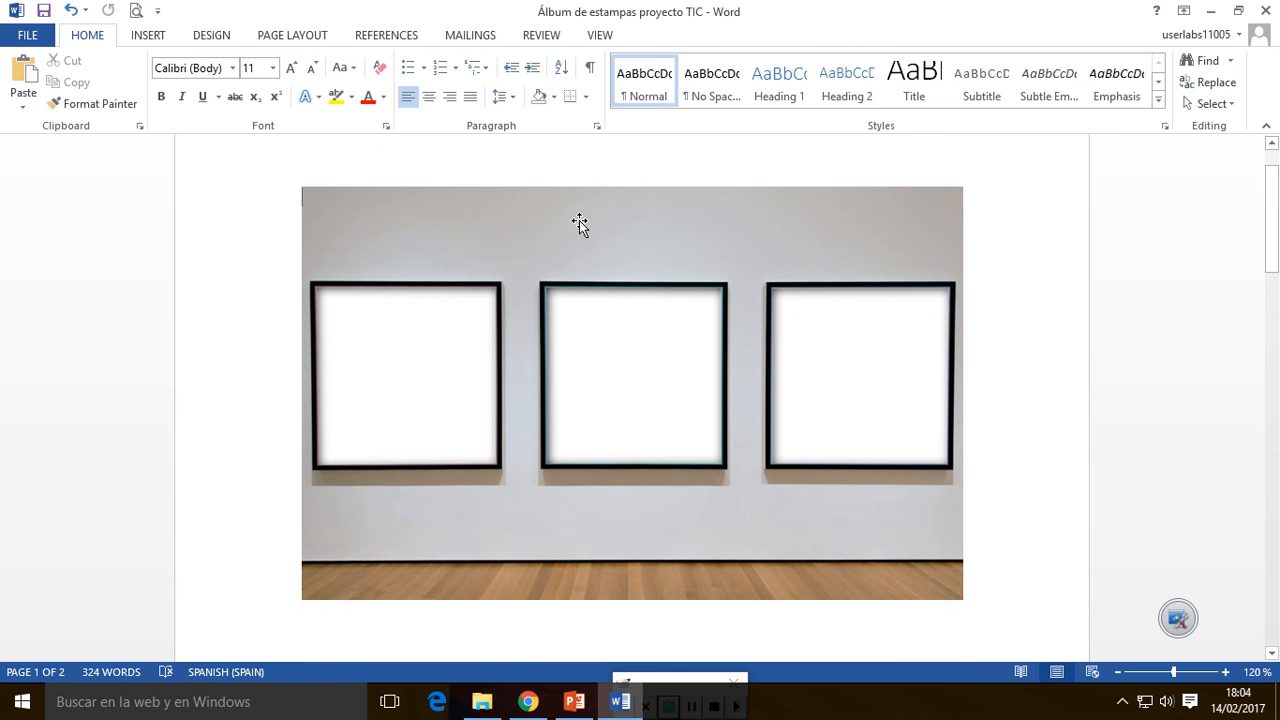
pyautogui.click(545, 225)
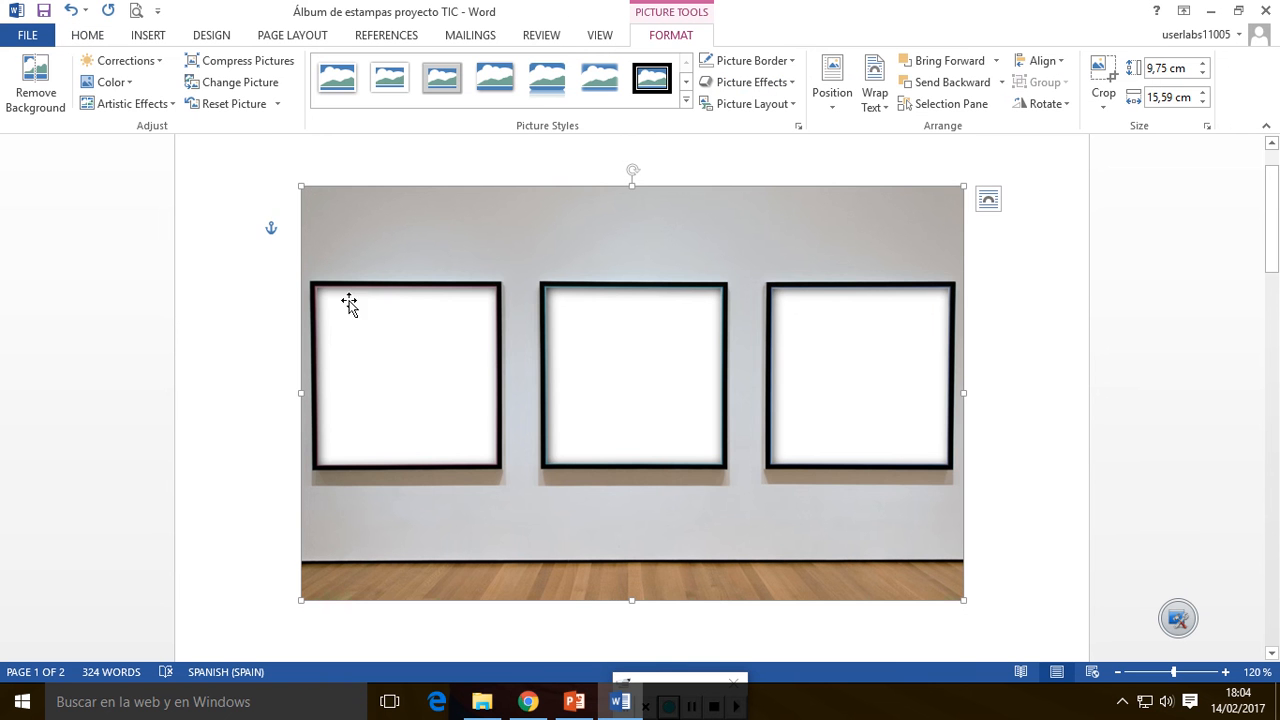
pyautogui.moveTo(298, 394); pyautogui.dragTo(198, 393)
pyautogui.scroll(1, 390, 381)
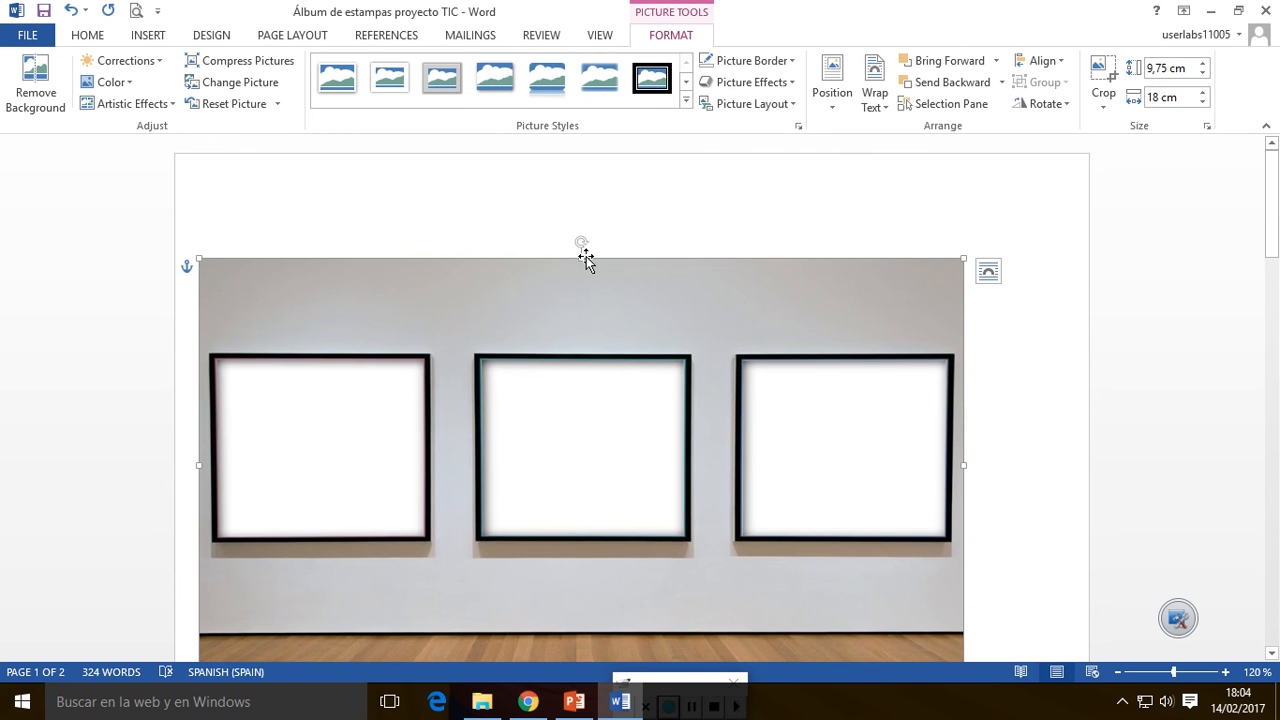
pyautogui.moveTo(586, 257); pyautogui.dragTo(586, 176)
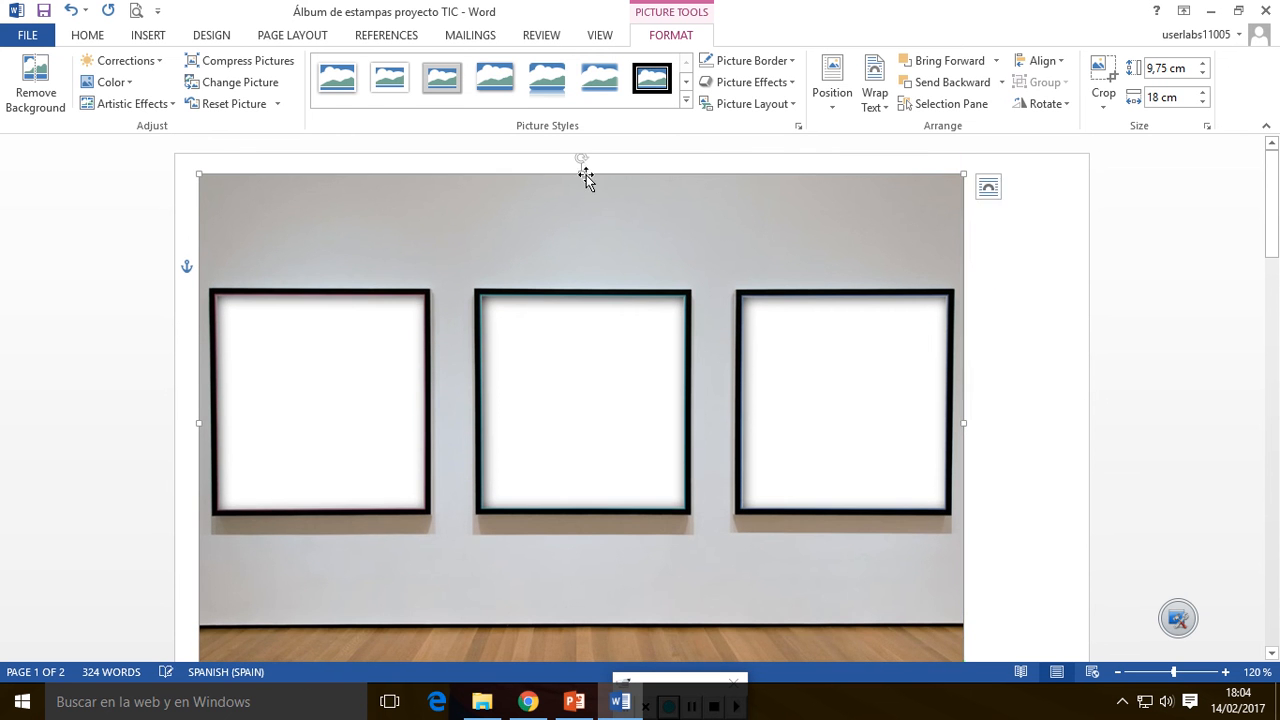
# Widen the gallery picture toward the page's right edge to about 20,47 cm
pyautogui.scroll(-1, 754, 340)
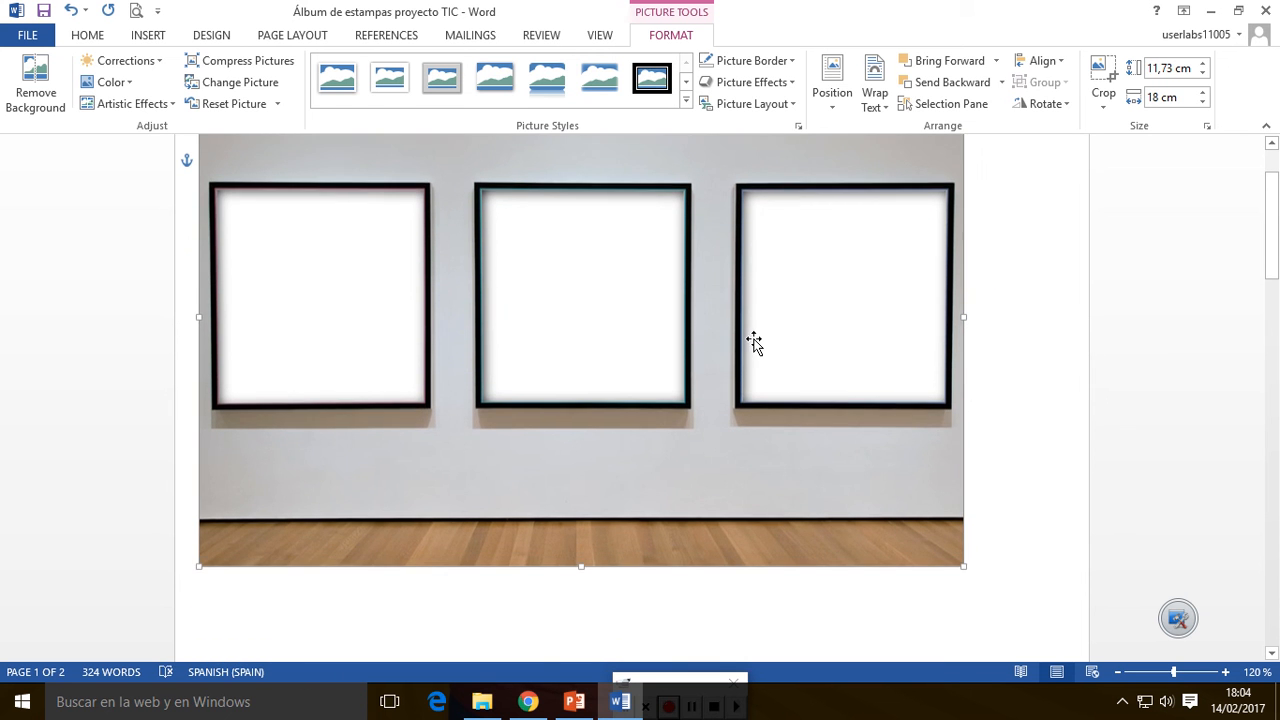
pyautogui.click(965, 318)
pyautogui.click(961, 317)
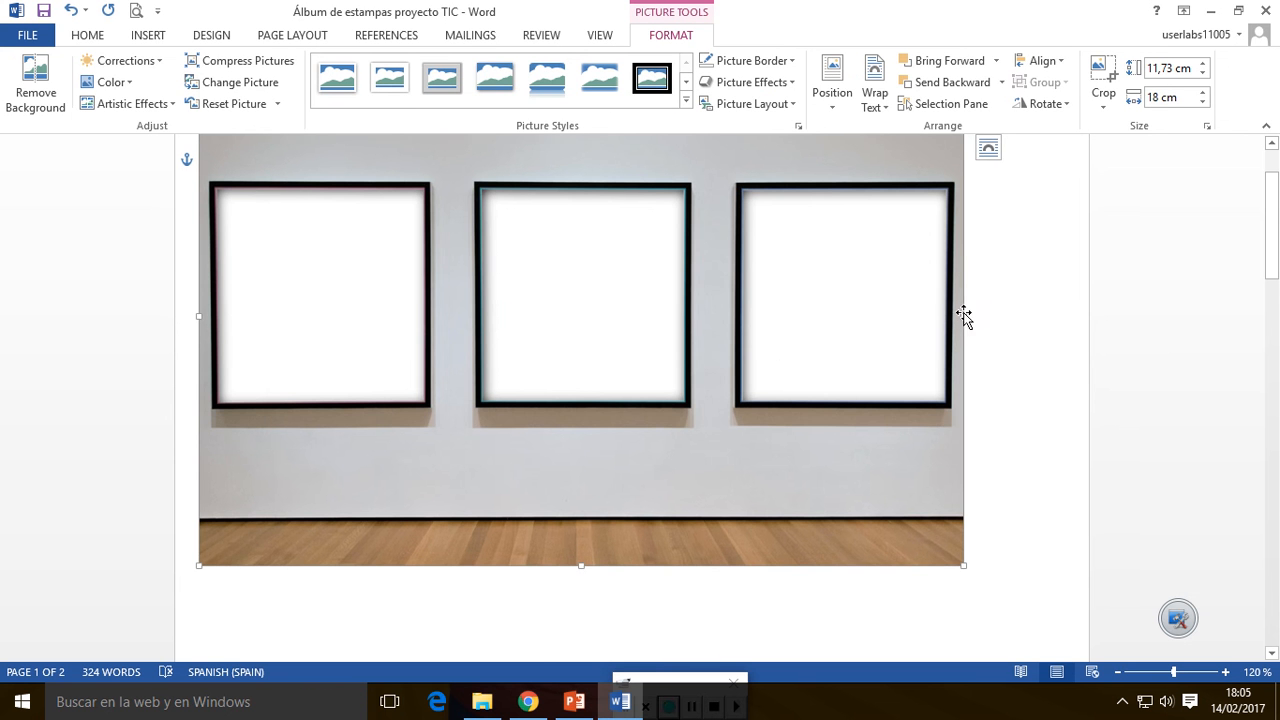
pyautogui.moveTo(965, 316); pyautogui.dragTo(1068, 316)
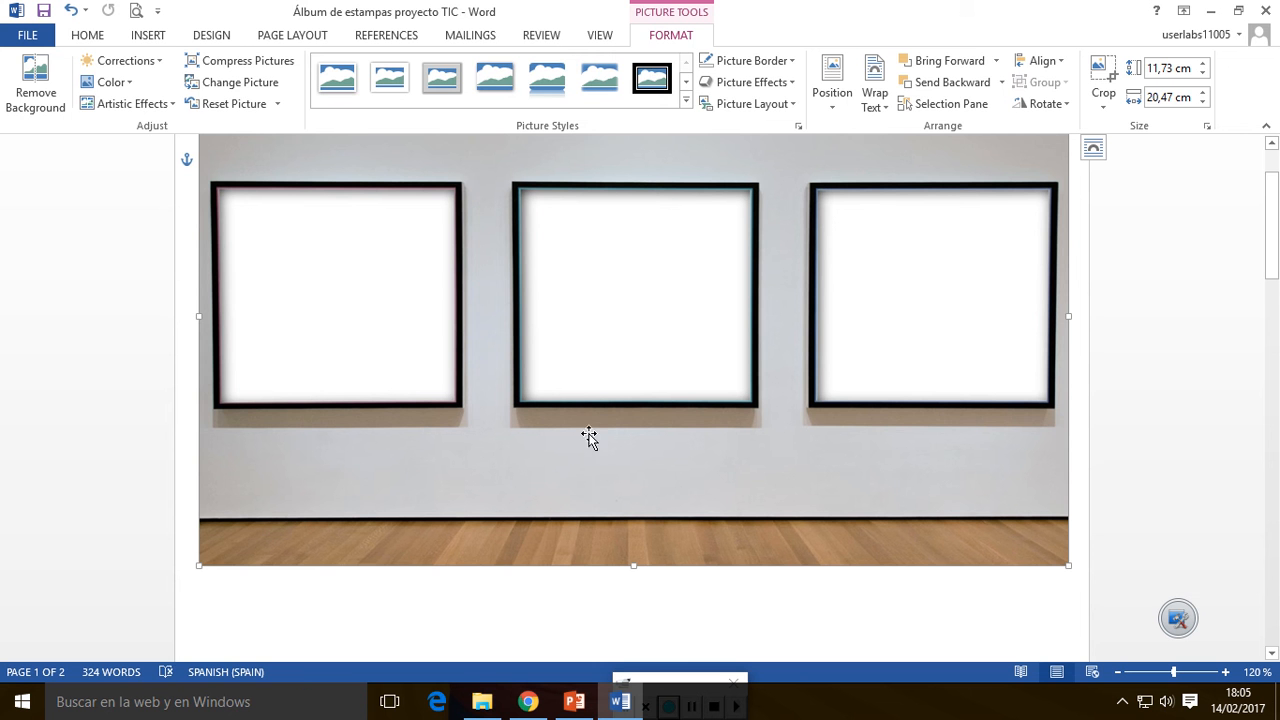
# Paste the framed Charles Babbage portrait on the first page and place it over the gallery's first empty frame
pyautogui.click(442, 620)
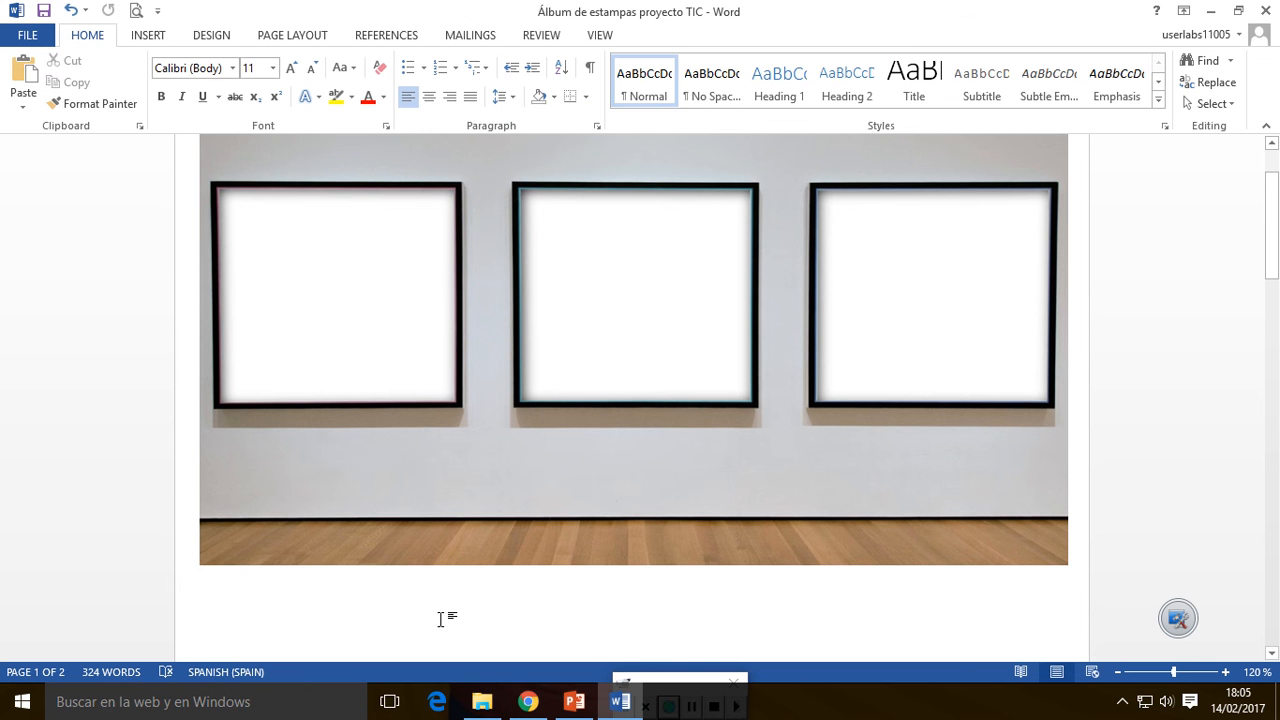
pyautogui.hotkey('ctrl', 'v')
pyautogui.moveTo(421, 339); pyautogui.dragTo(365, 342)
pyautogui.click(543, 165)
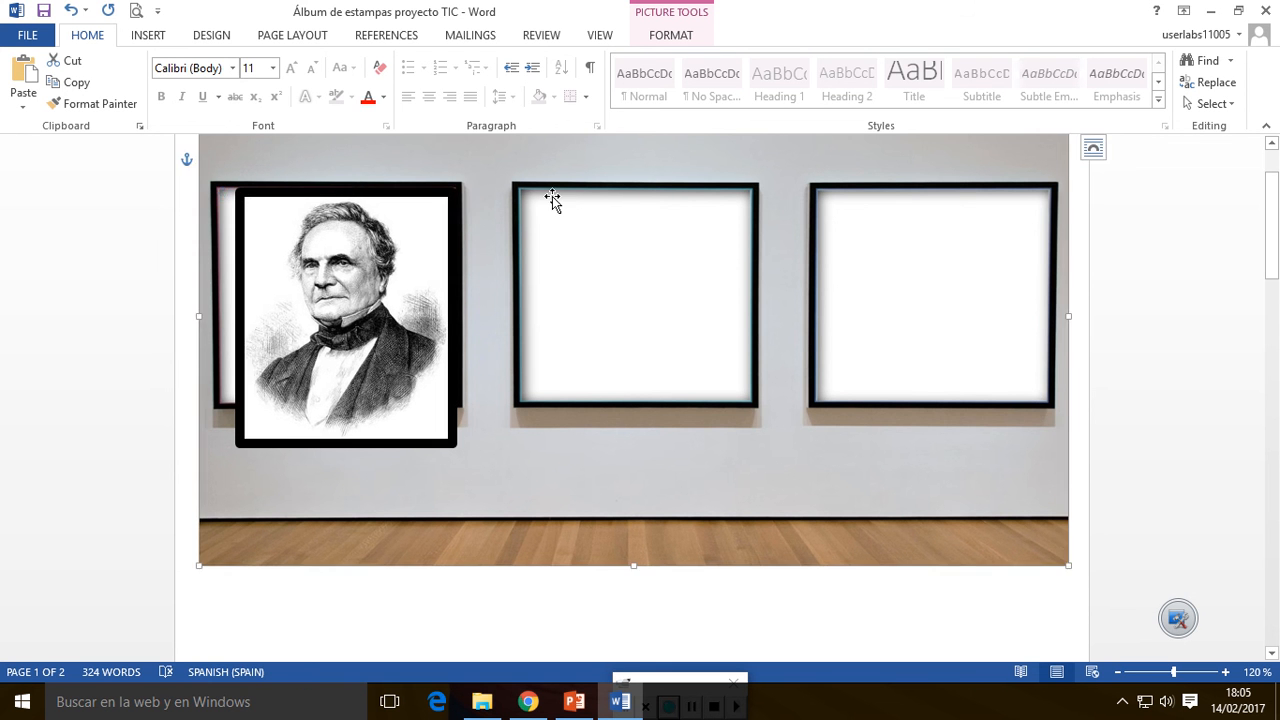
# Undo the portrait paste, the gallery picture's resizing and its insertion, back to the blank first page
pyautogui.hotkey('ctrl', 'z')
pyautogui.hotkey('ctrl', 'z')
pyautogui.hotkey('ctrl', 'z')
pyautogui.hotkey('ctrl', 'z')
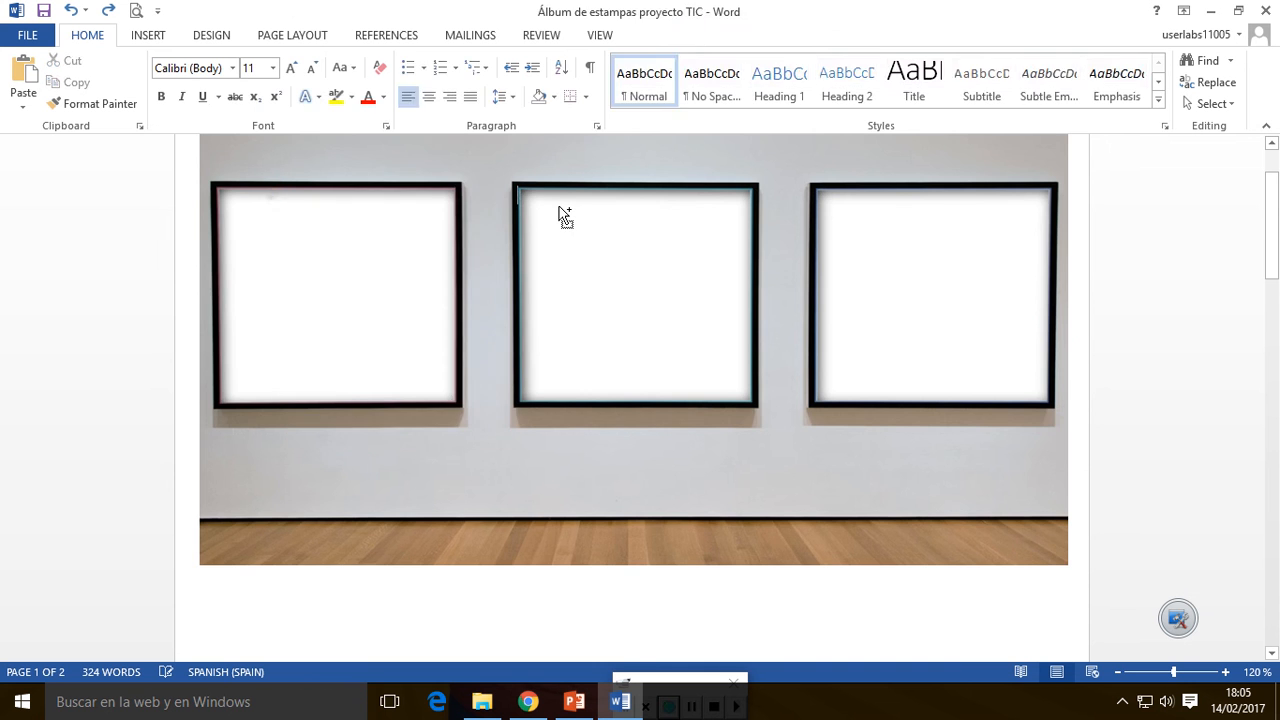
pyautogui.hotkey('ctrl', 'z')
pyautogui.hotkey('ctrl', 'z')
pyautogui.hotkey('ctrl', 'z')
pyautogui.hotkey('ctrl', 'z')
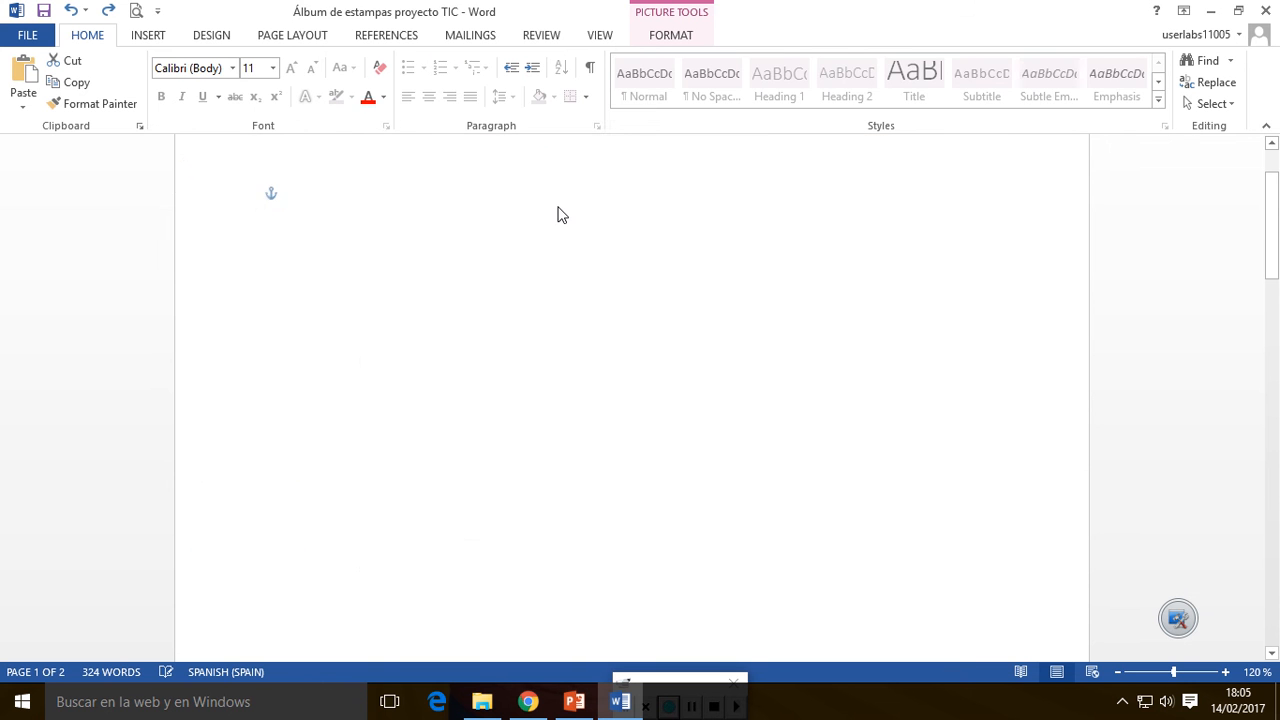
pyautogui.hotkey('ctrl', 'z')
pyautogui.hotkey('ctrl', 'z')
pyautogui.hotkey('ctrl', 'z')
pyautogui.hotkey('ctrl', 'z')
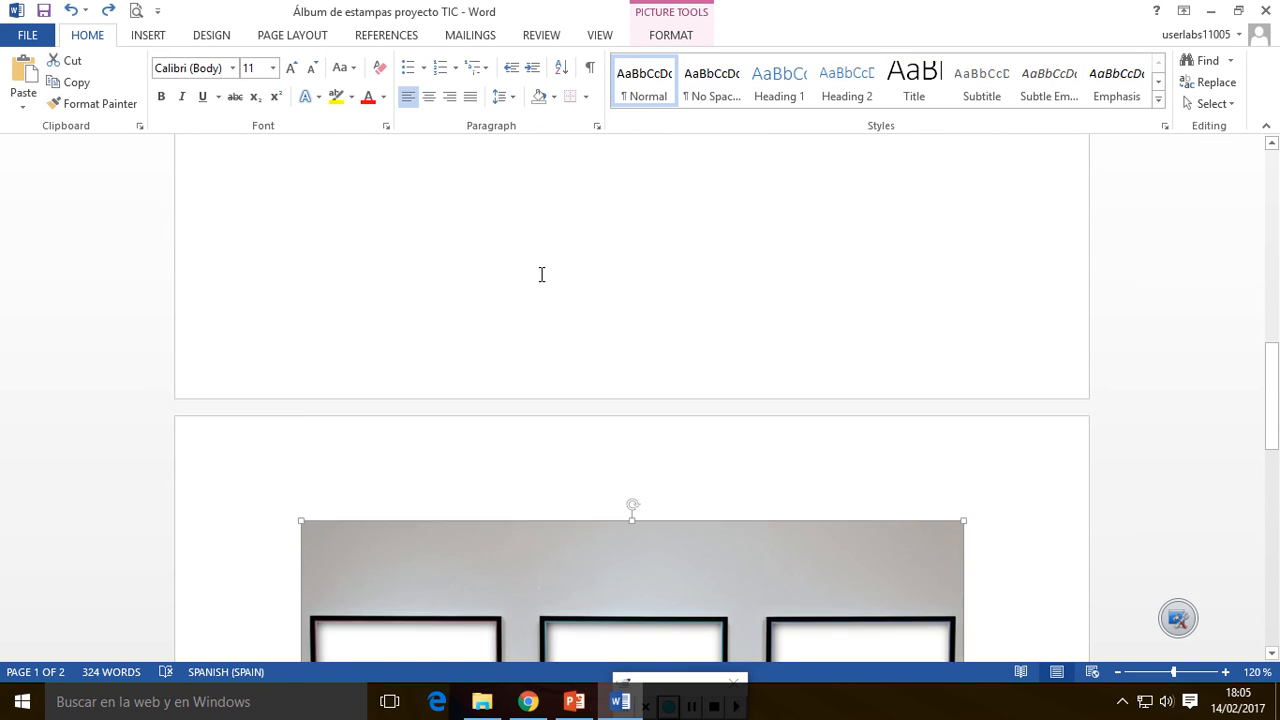
pyautogui.hotkey('ctrl', 'z')
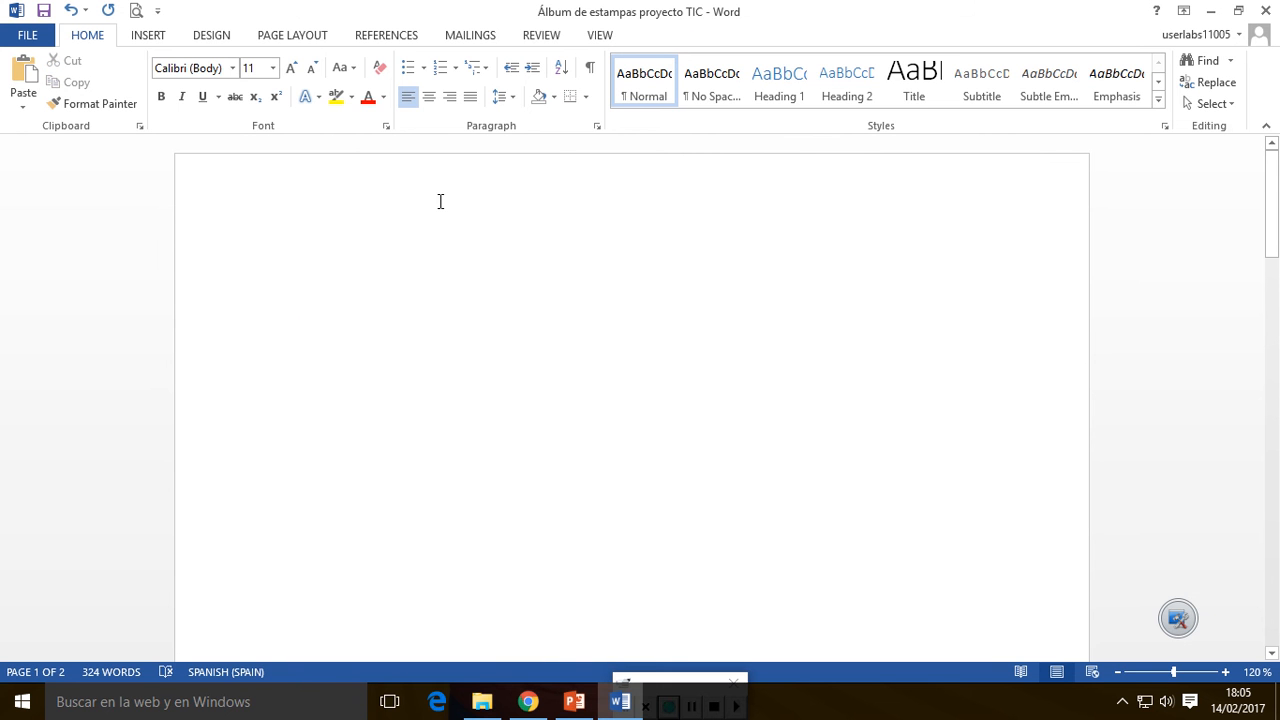
pyautogui.click(1117, 673)
pyautogui.click(1117, 673)
pyautogui.click(1117, 673)
pyautogui.click(1117, 673)
pyautogui.click(1117, 673)
pyautogui.click(1117, 673)
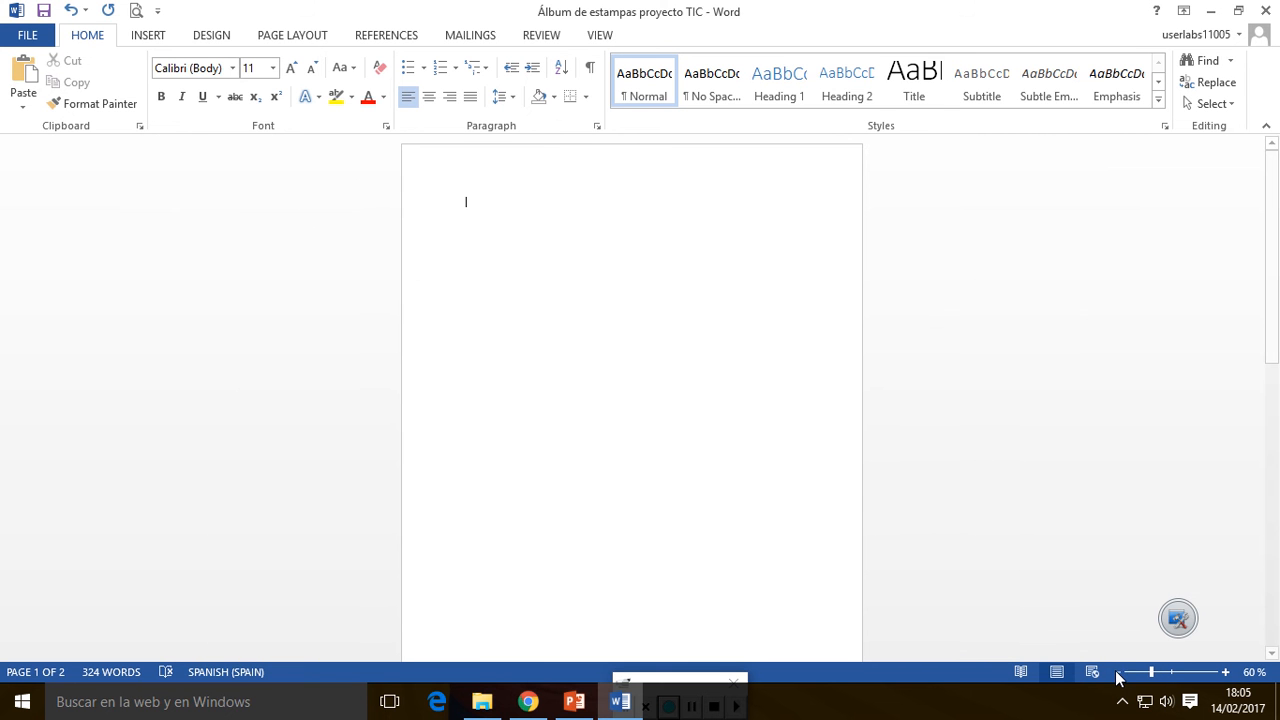
# Switch to PowerPoint and examine the Star Wars sticker album layout on slide 2
pyautogui.click(574, 702)
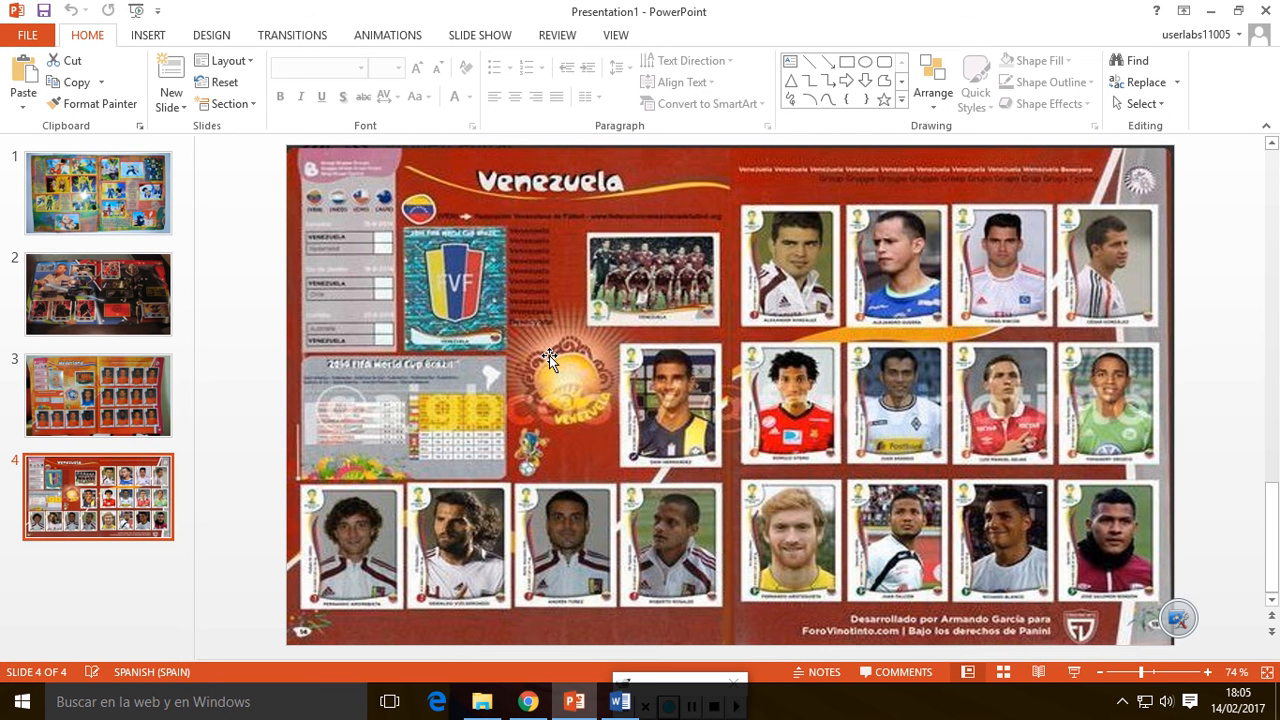
pyautogui.click(128, 299)
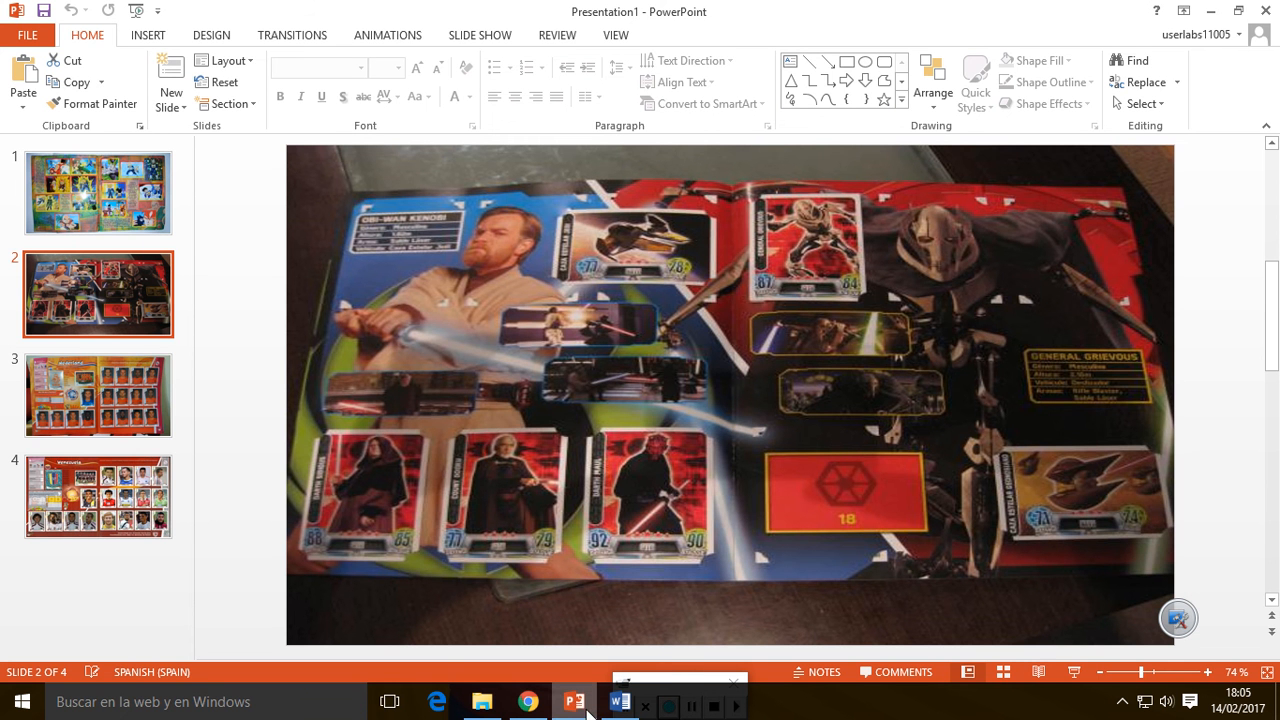
# Switch to Chrome and save the early computer photo from the "historia de la computadora" image results as Primer-Computador in Descargas
pyautogui.click(528, 701)
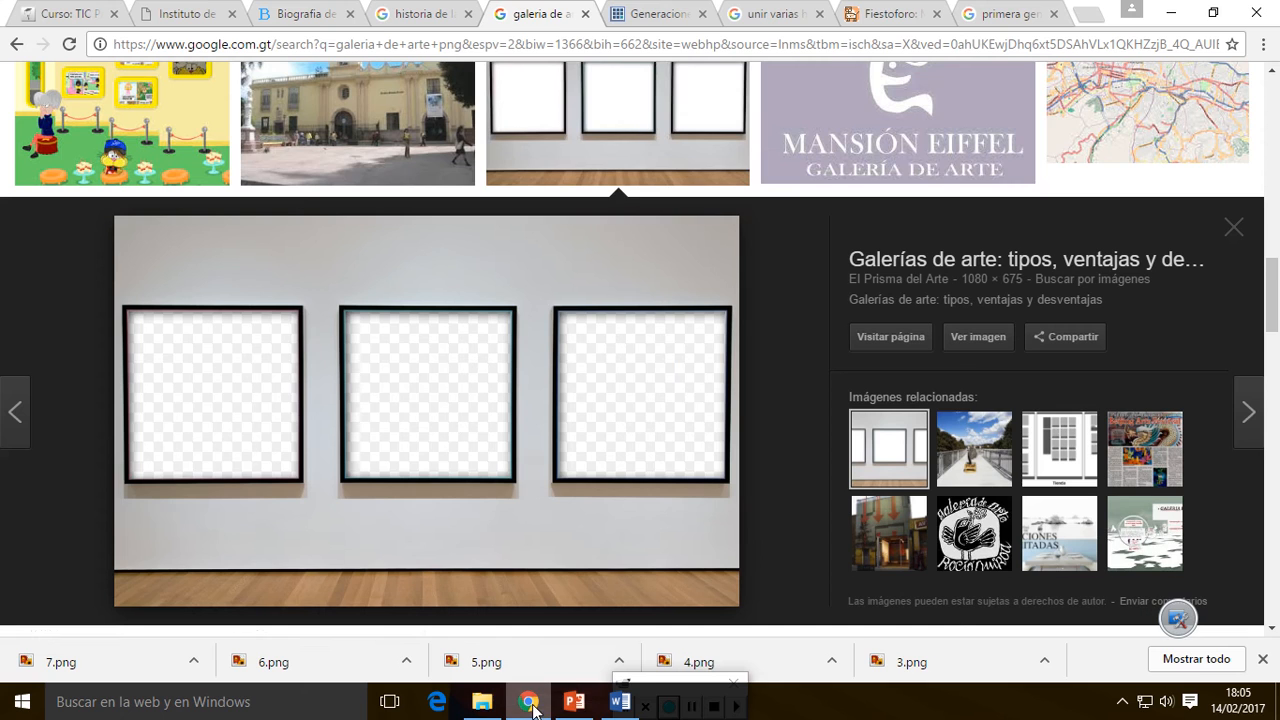
pyautogui.scroll(4, 757, 93)
pyautogui.click(657, 16)
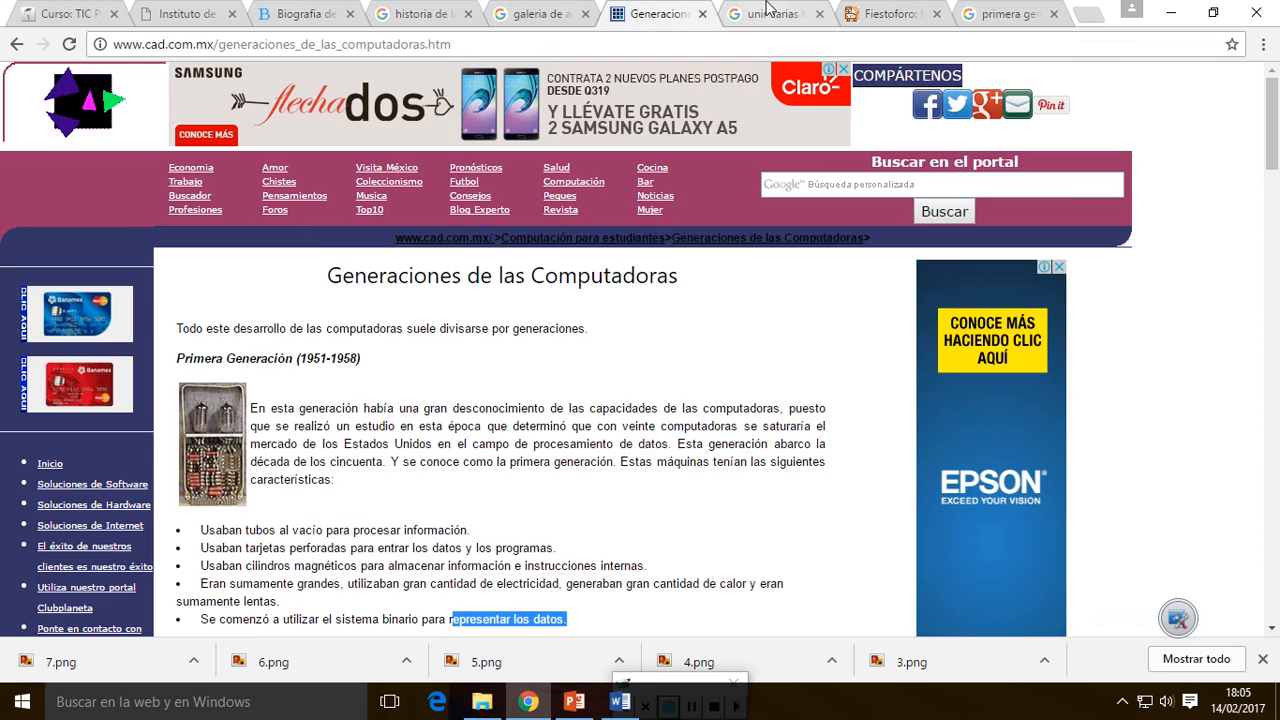
pyautogui.click(767, 14)
pyautogui.click(545, 13)
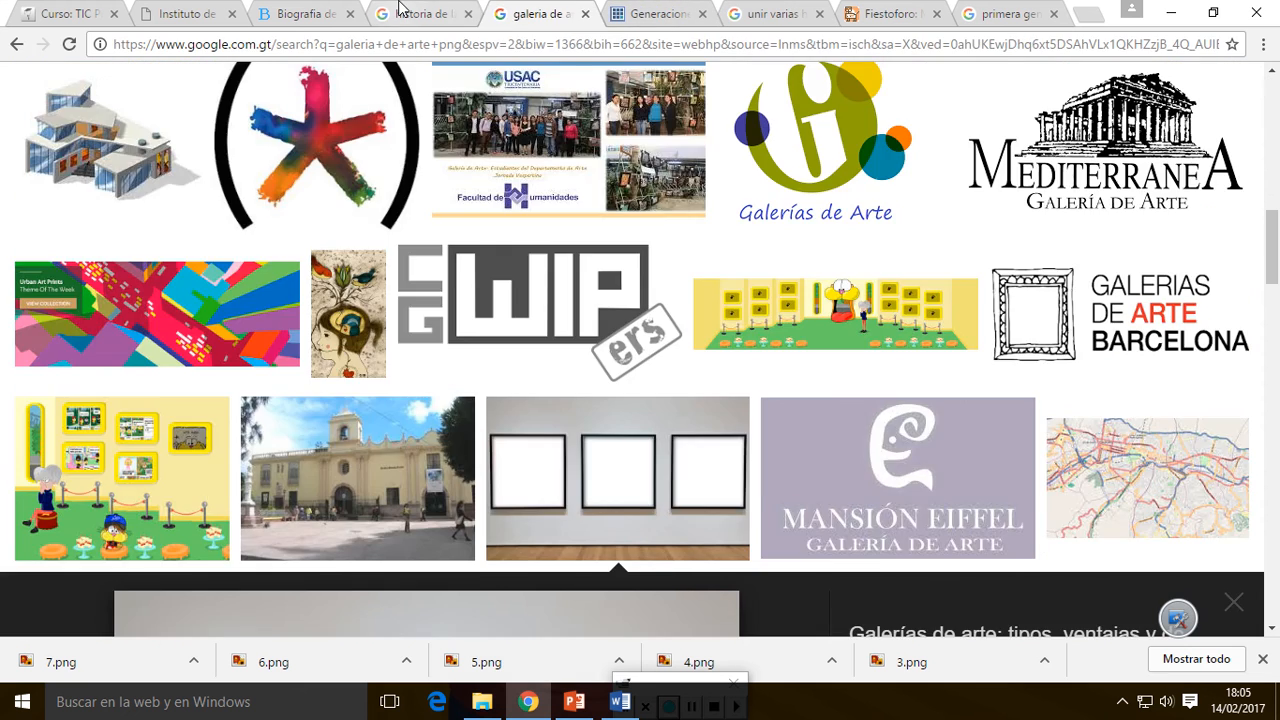
pyautogui.click(400, 9)
pyautogui.scroll(-2, 556, 320)
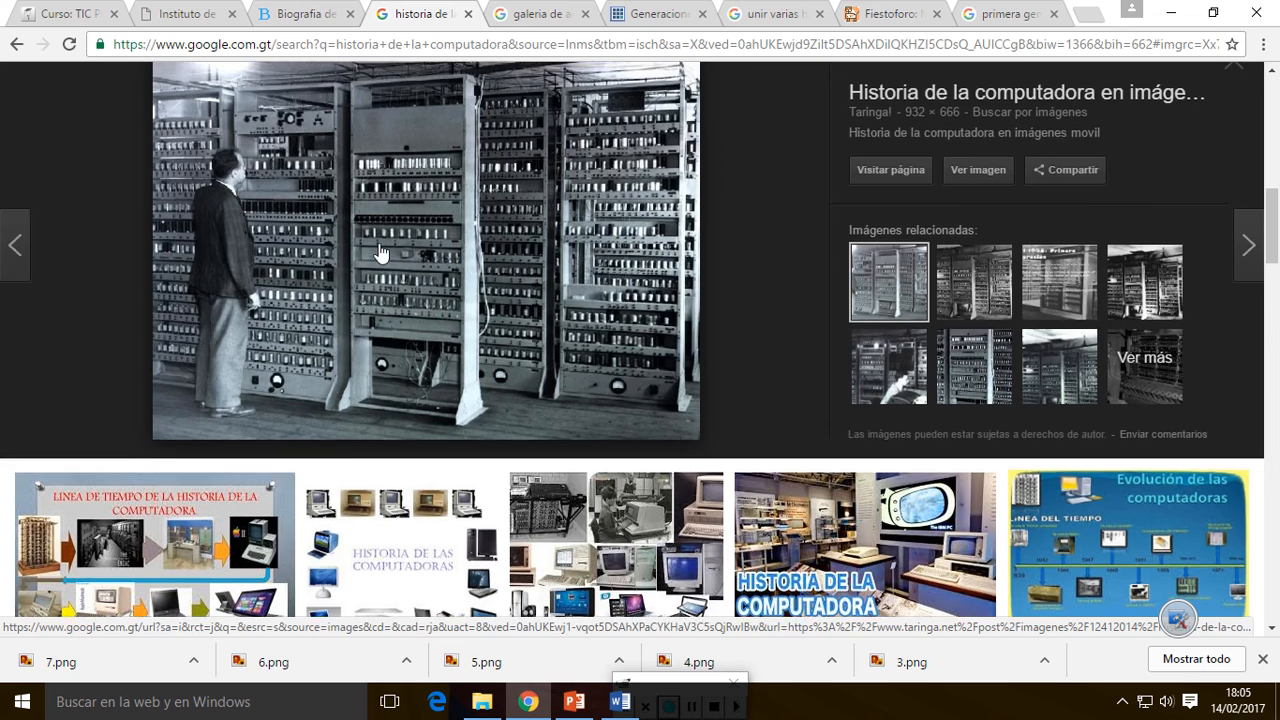
pyautogui.scroll(8, 383, 251)
pyautogui.scroll(-8, 385, 240)
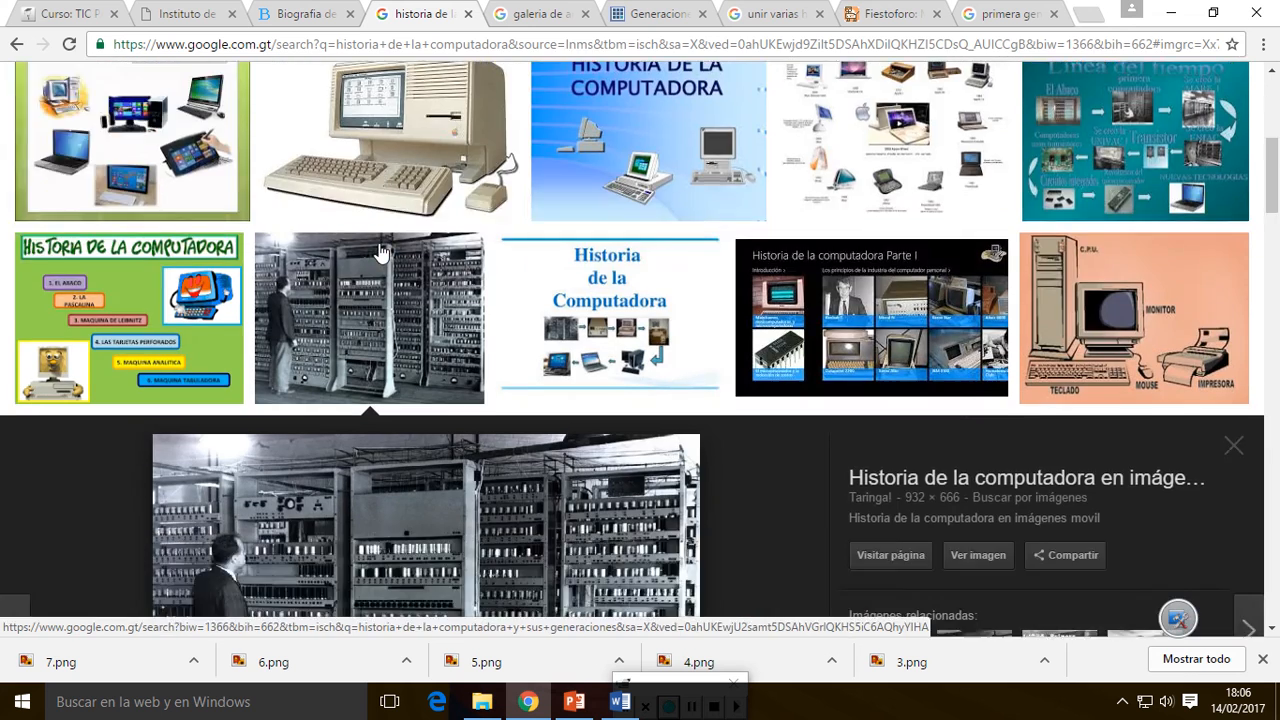
pyautogui.rightClick(389, 212)
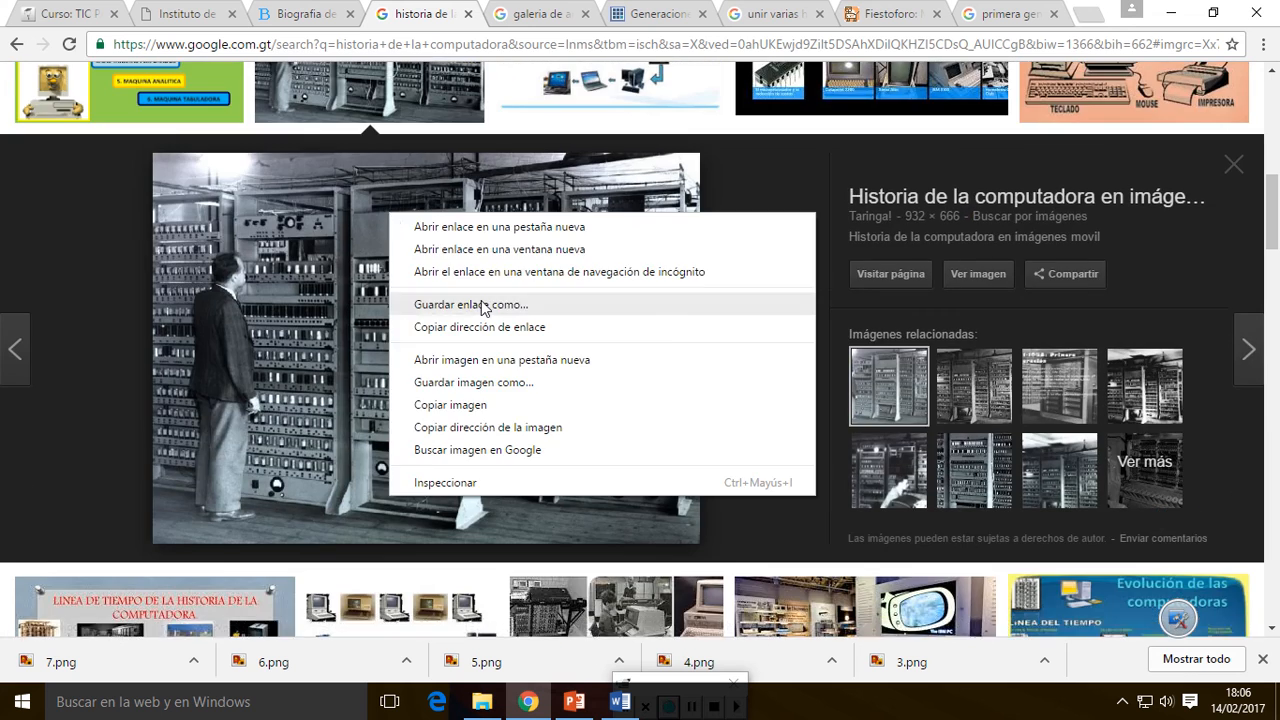
pyautogui.click(470, 383)
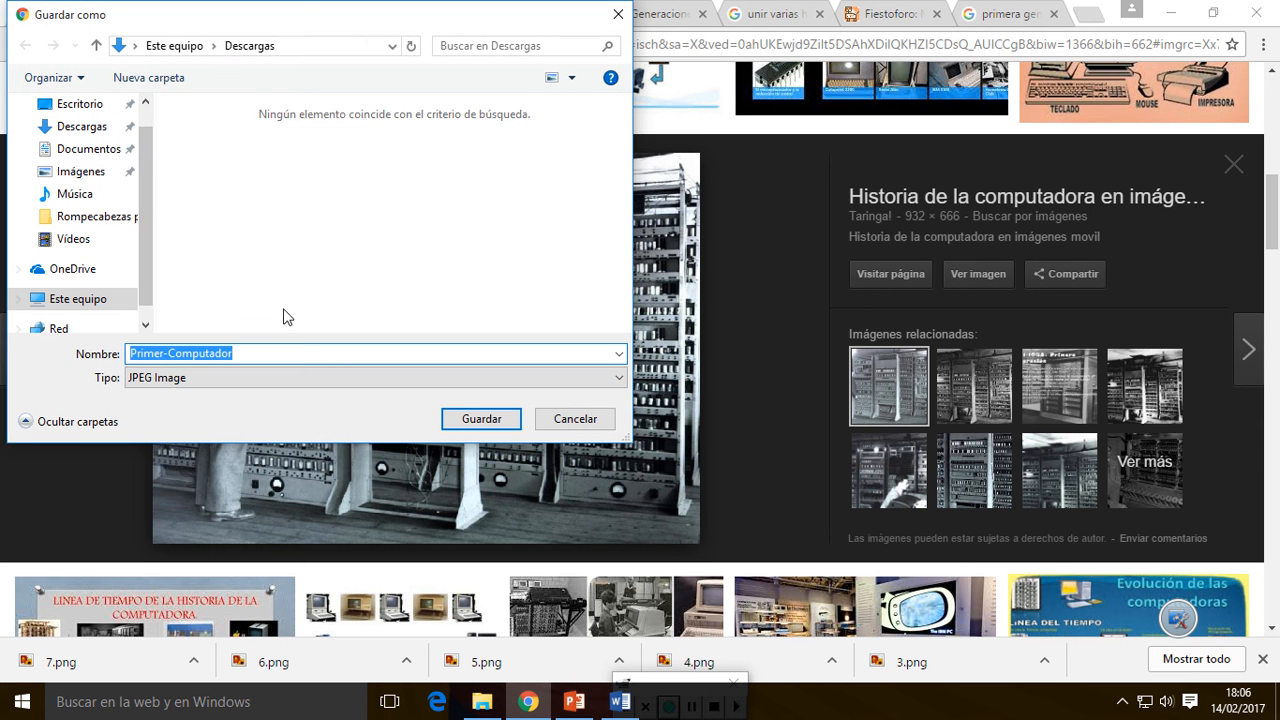
pyautogui.click(458, 419)
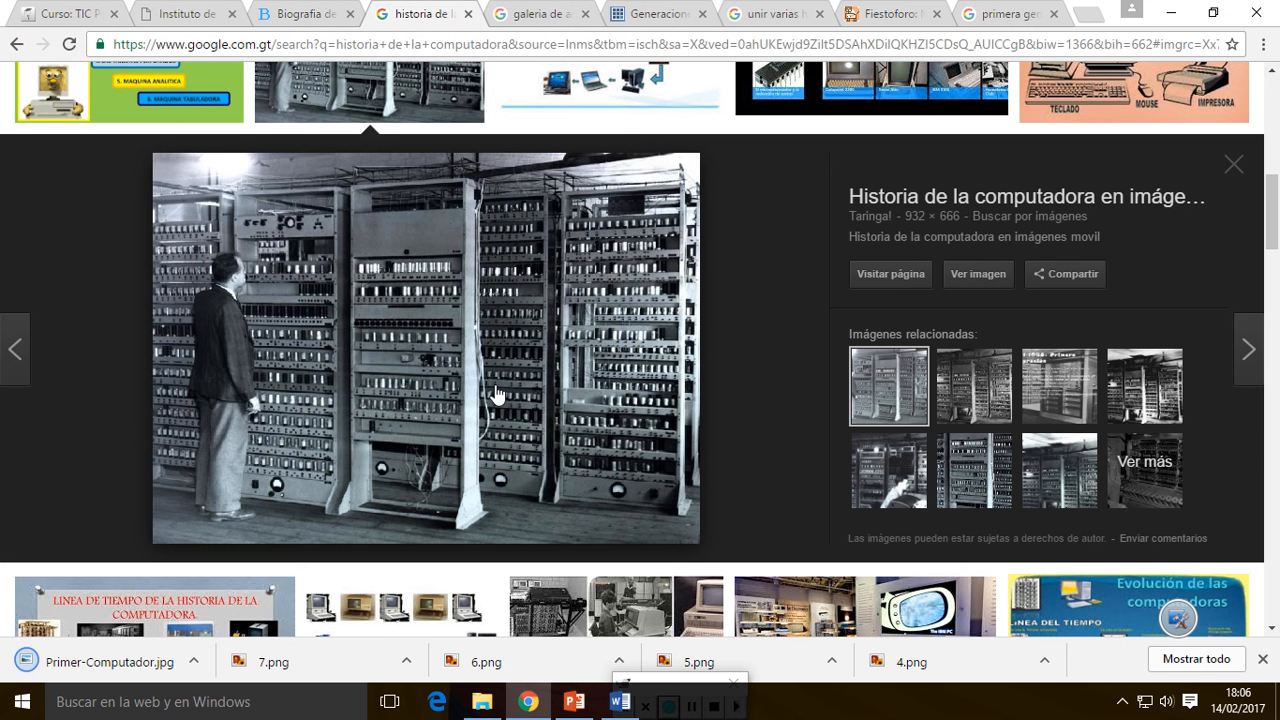
# Switch to Word and draw a rectangle on the blank first page, about 15,33 cm wide and 34,07 cm high
pyautogui.click(606, 703)
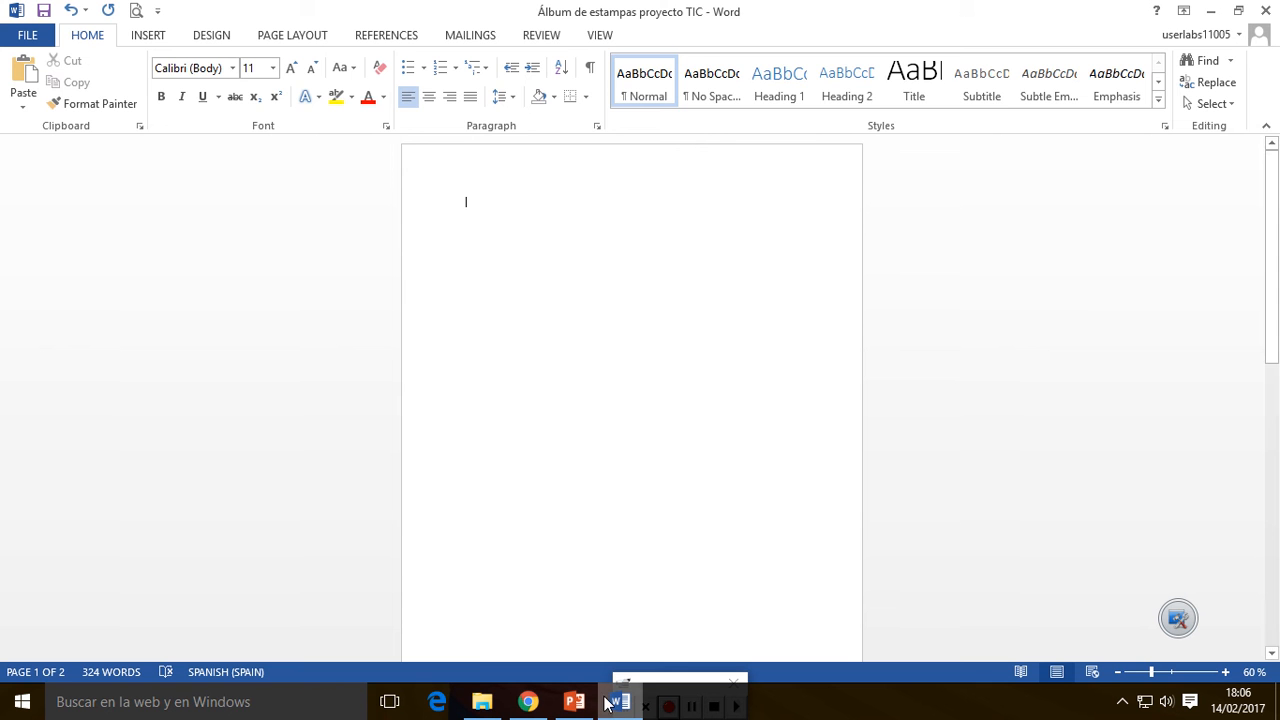
pyautogui.click(149, 35)
pyautogui.click(257, 93)
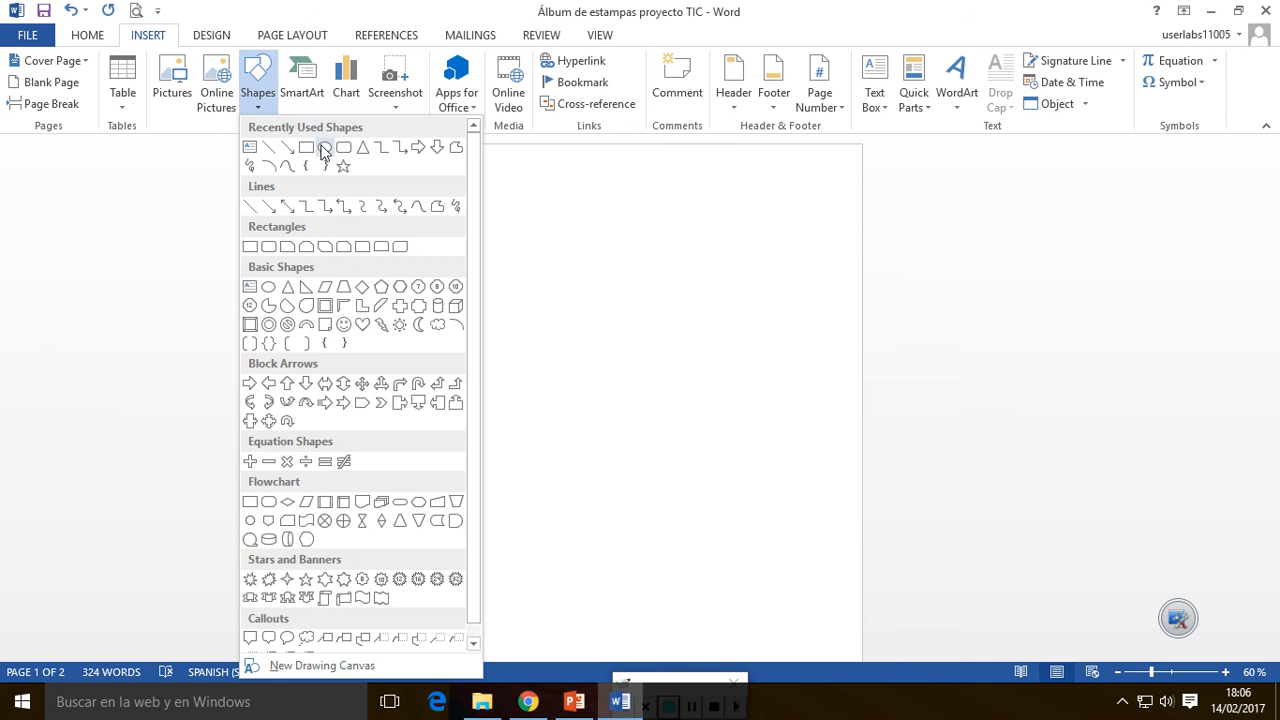
pyautogui.click(301, 155)
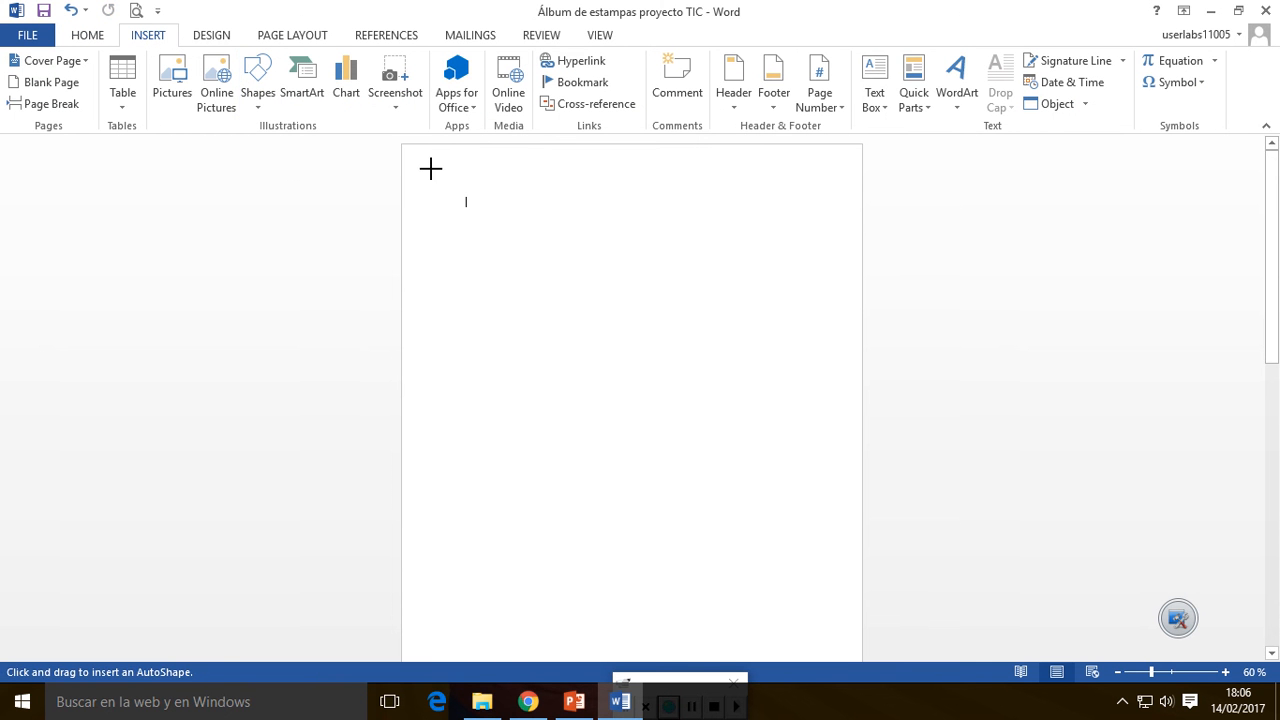
pyautogui.moveTo(425, 164); pyautogui.dragTo(753, 205)
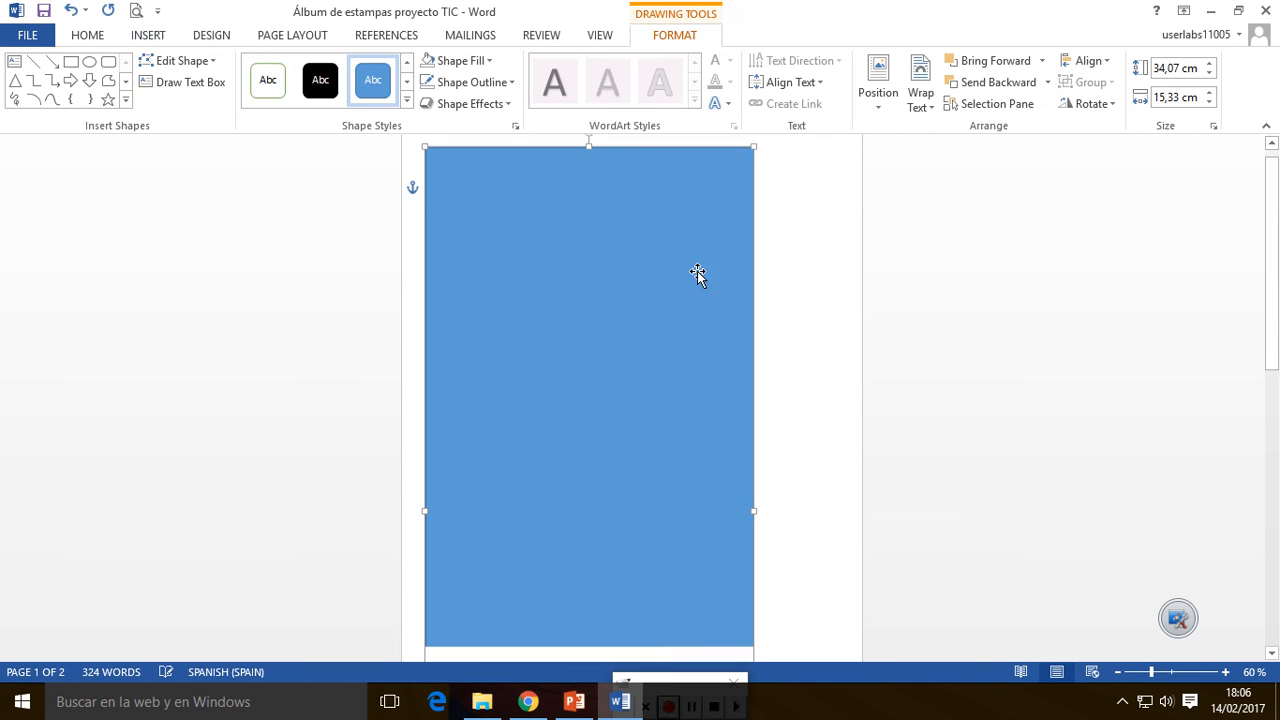
# Shrink the rectangle to about 11,72 cm wide and 24,98 cm high and move it near the page's upper-left corner
pyautogui.click(1117, 672)
pyautogui.click(1117, 672)
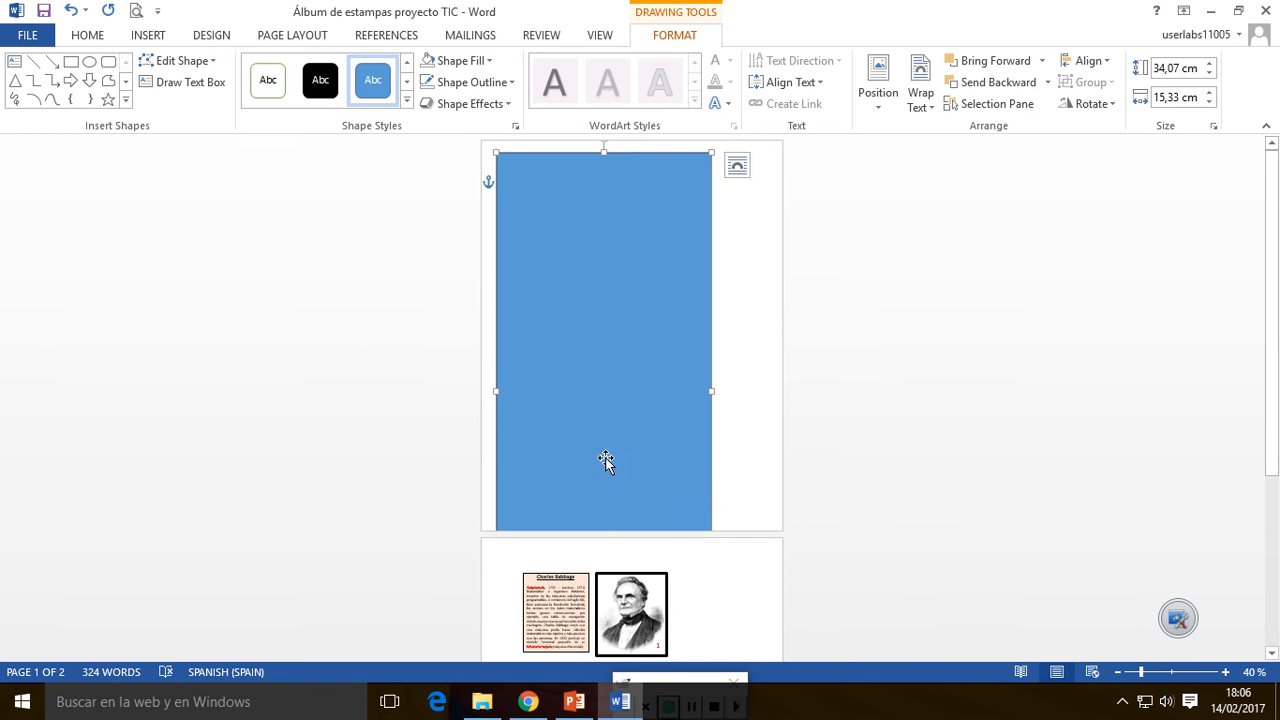
pyautogui.moveTo(611, 463); pyautogui.dragTo(627, 456)
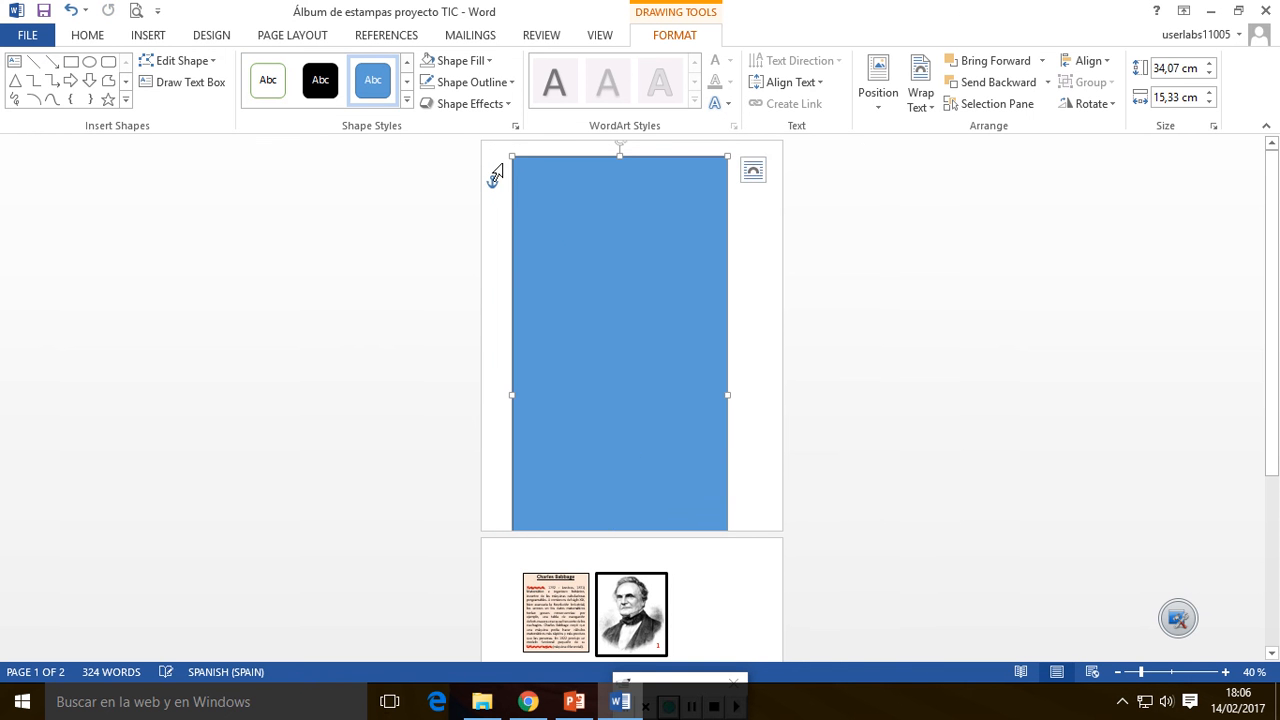
pyautogui.moveTo(512, 155); pyautogui.dragTo(523, 171)
pyautogui.moveTo(594, 220); pyautogui.dragTo(597, 215)
pyautogui.moveTo(512, 157); pyautogui.dragTo(546, 186)
pyautogui.moveTo(590, 222); pyautogui.dragTo(610, 251)
pyautogui.moveTo(603, 317); pyautogui.dragTo(572, 214)
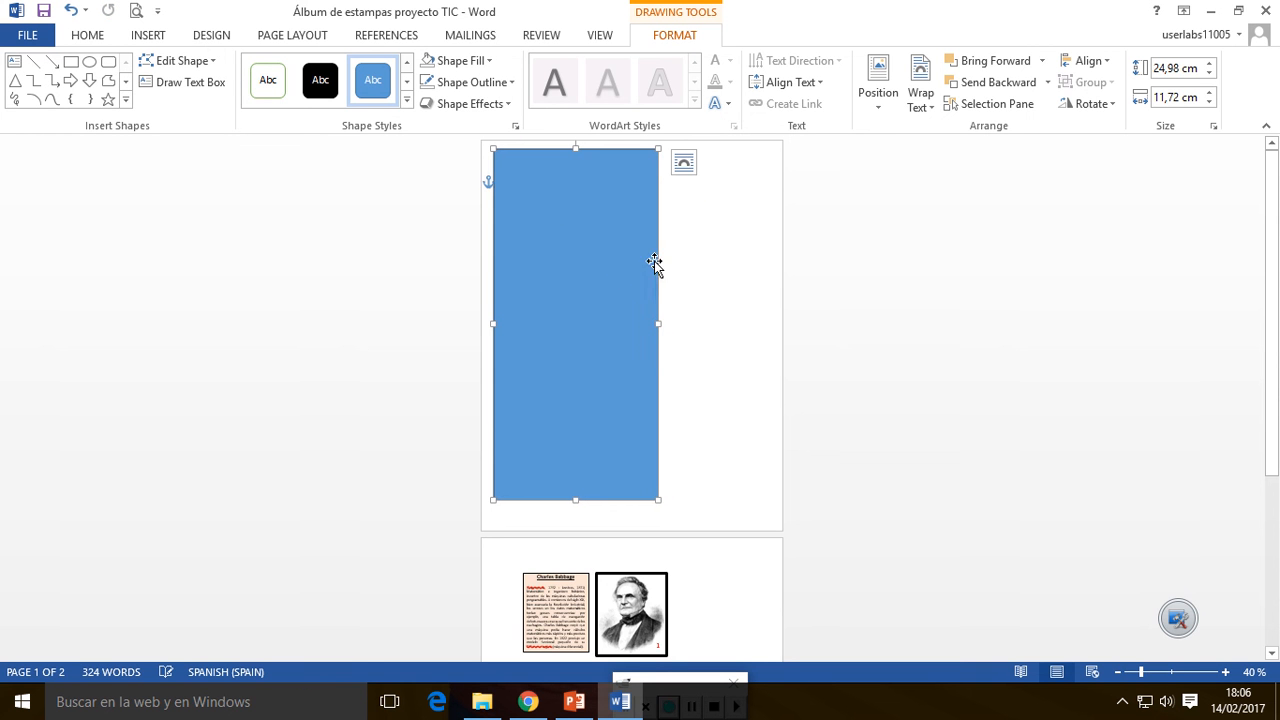
# Stretch the rectangle to nearly fill the first page, about 19,99 cm wide and 25,73 cm high
pyautogui.moveTo(657, 325); pyautogui.dragTo(774, 325)
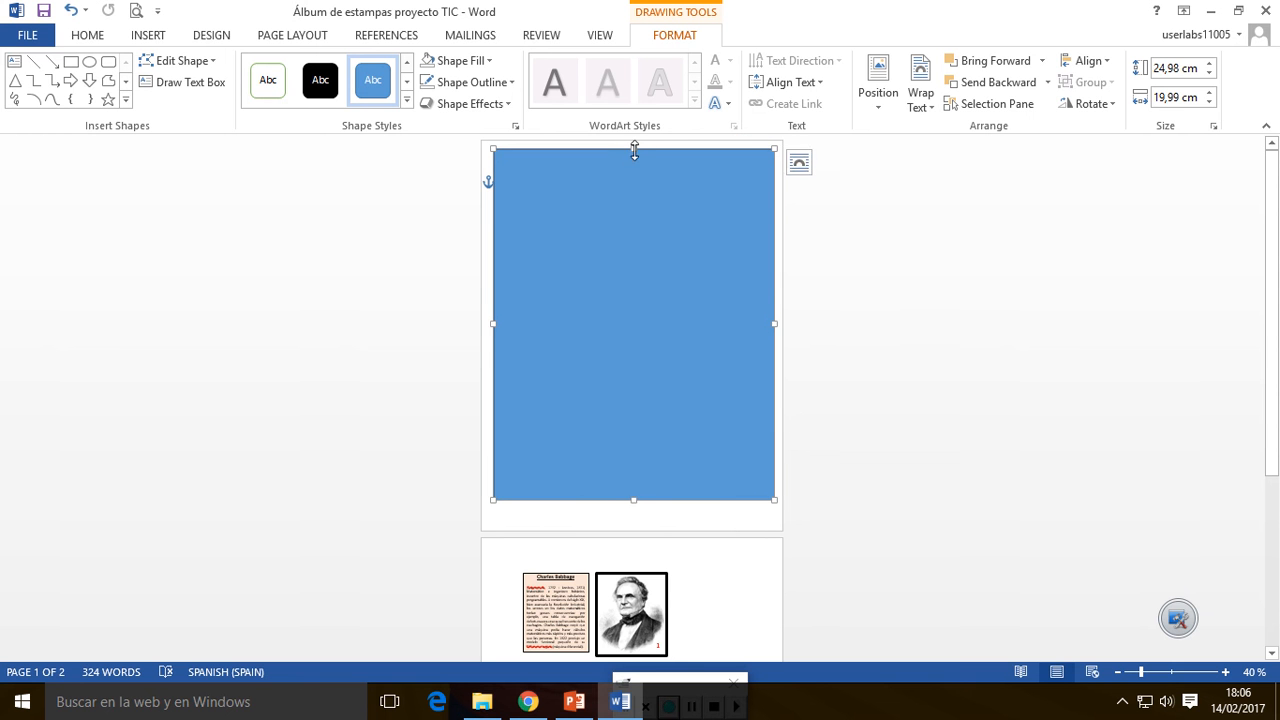
pyautogui.moveTo(634, 148); pyautogui.dragTo(634, 154)
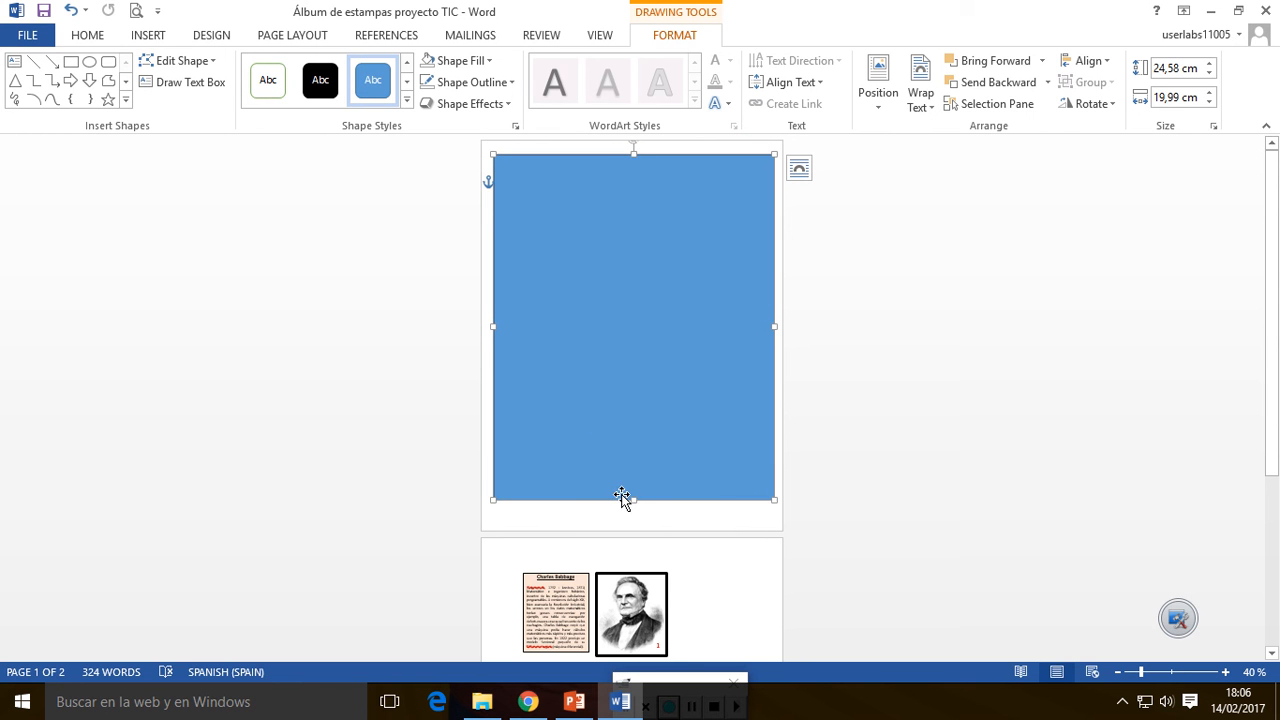
pyautogui.moveTo(631, 498); pyautogui.dragTo(631, 516)
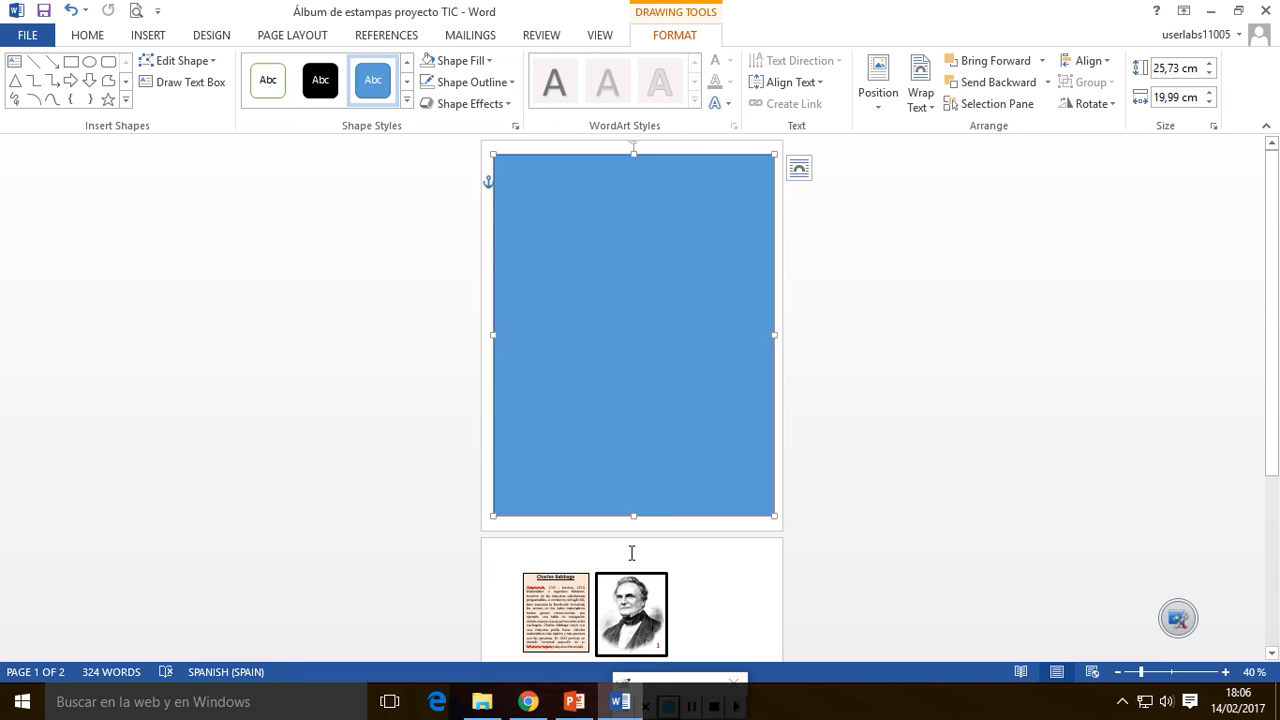
# Fill the large first-page rectangle with the Primer-Computador picture from the Descargas folder
pyautogui.moveTo(573, 704)
pyautogui.click(594, 629)
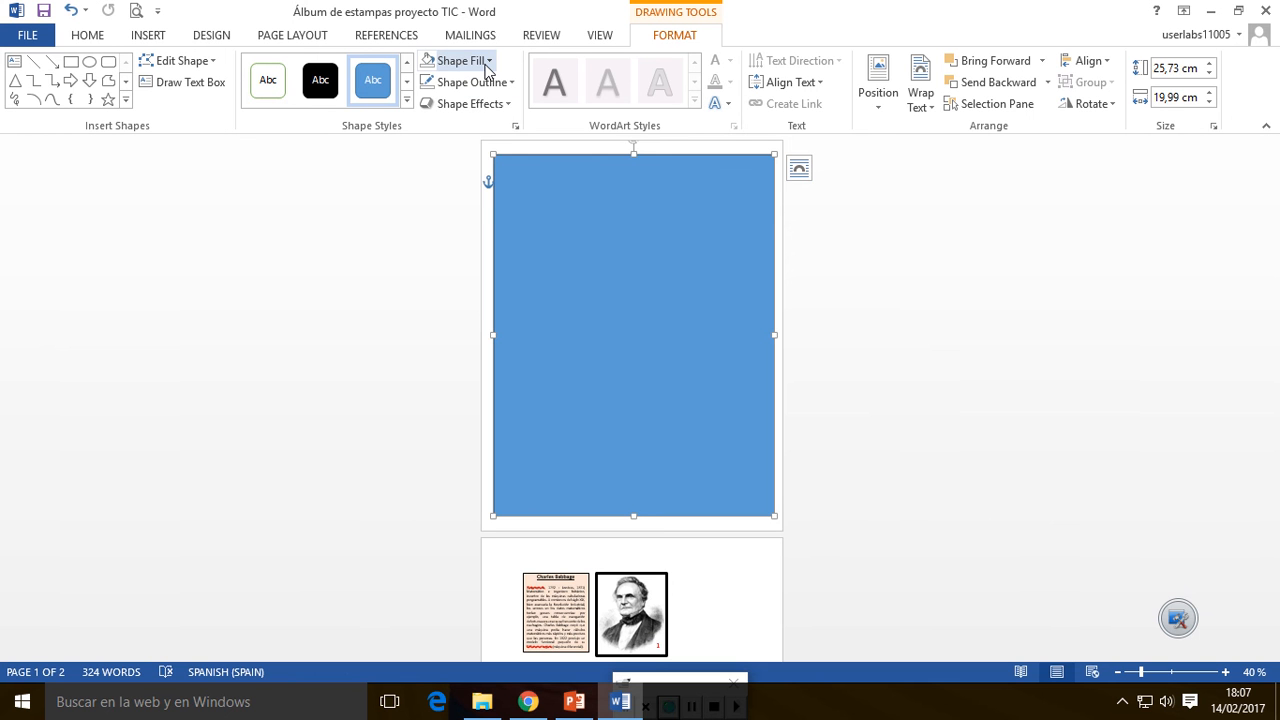
pyautogui.click(487, 62)
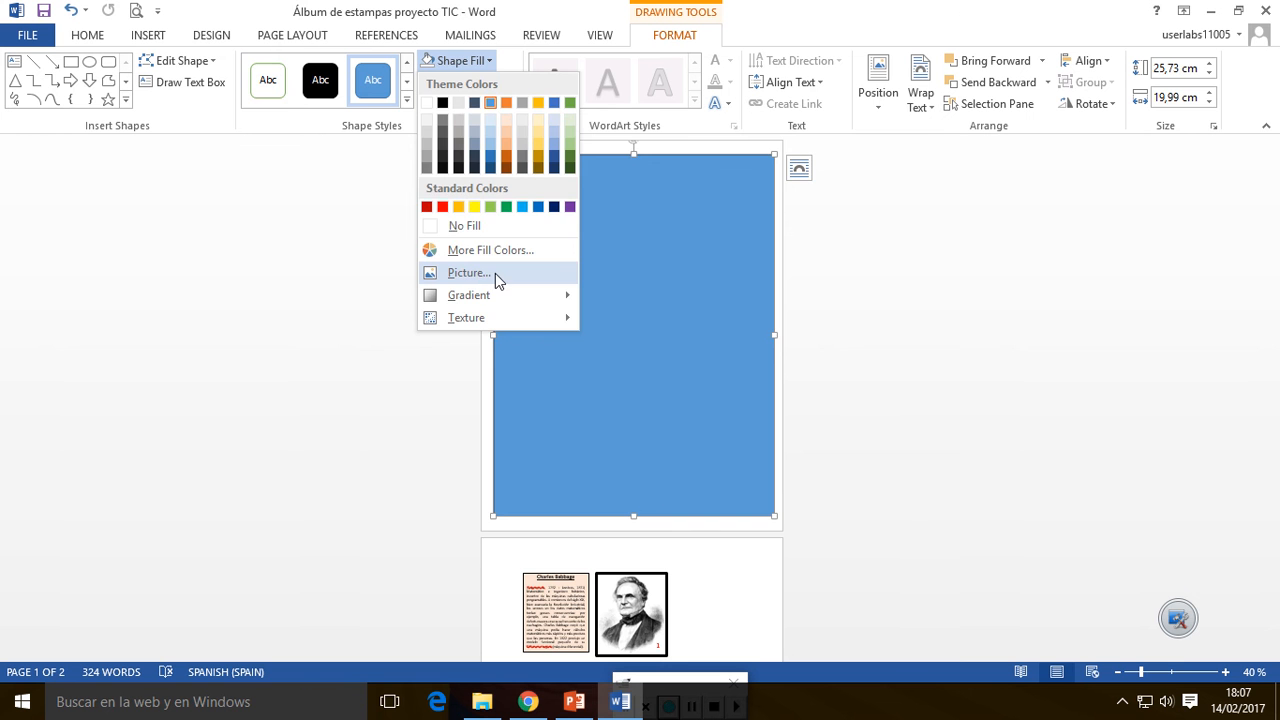
pyautogui.click(495, 273)
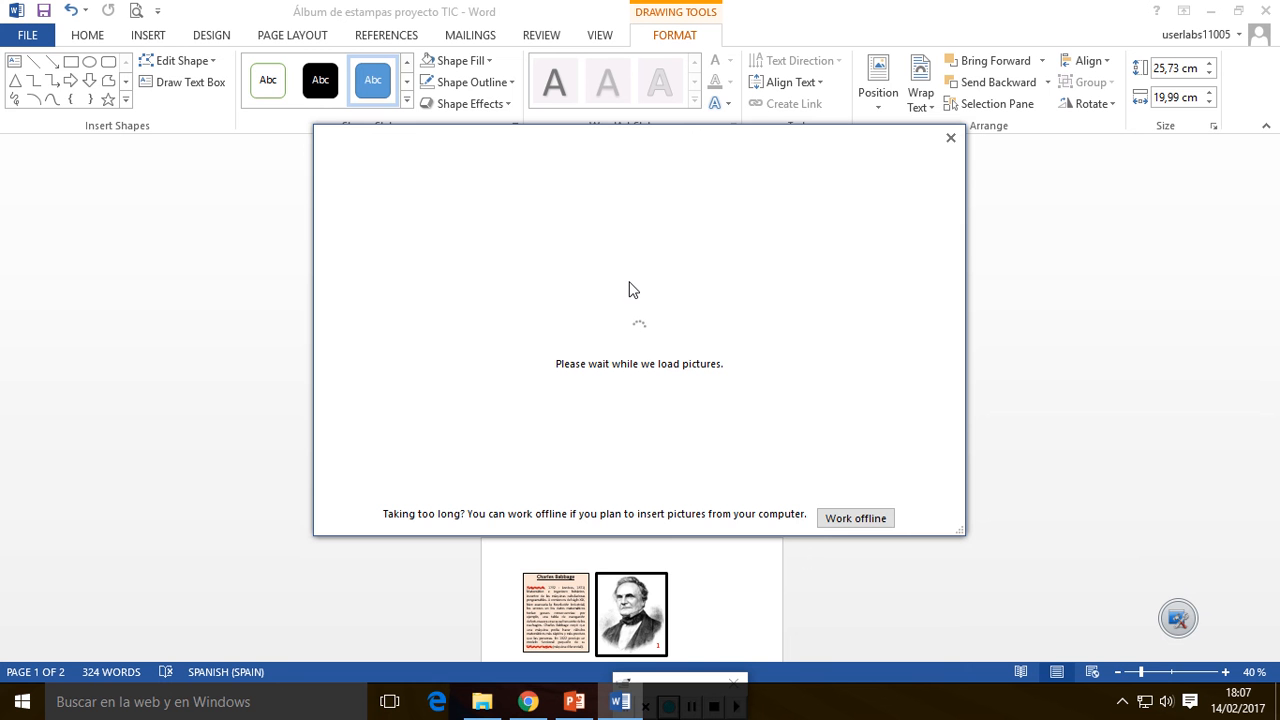
pyautogui.click(856, 519)
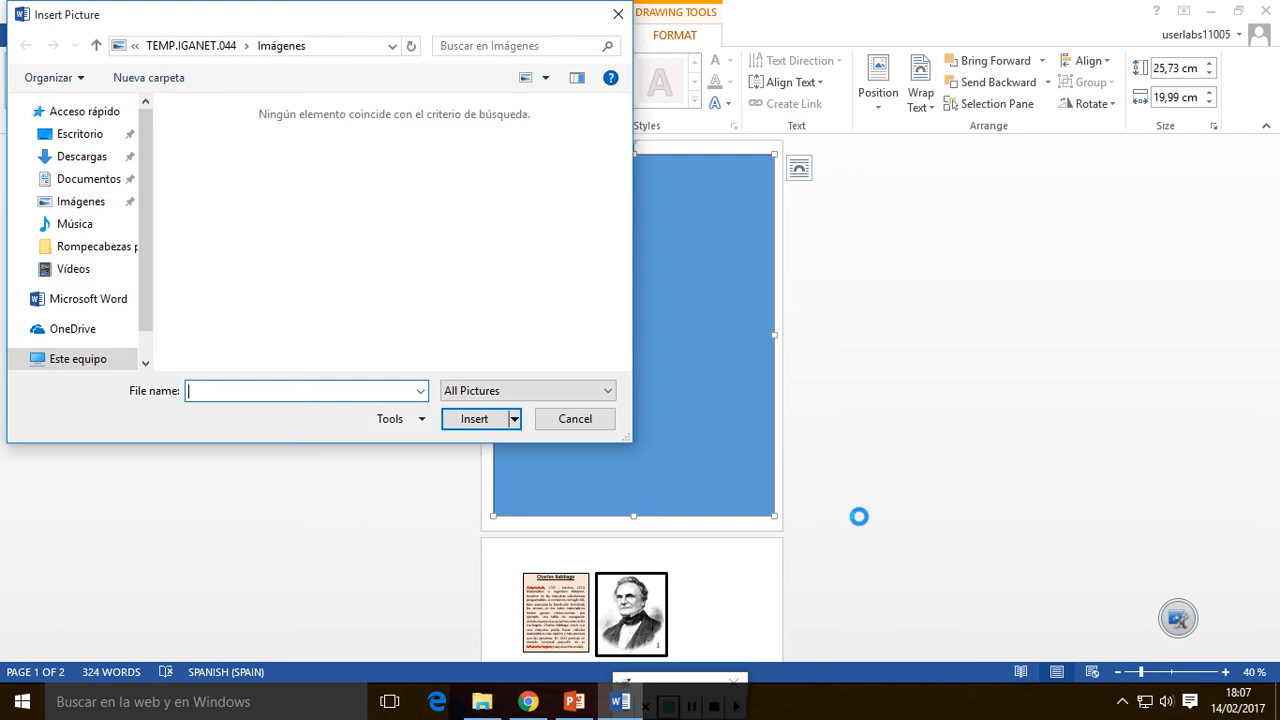
pyautogui.moveTo(257, 30); pyautogui.dragTo(457, 53)
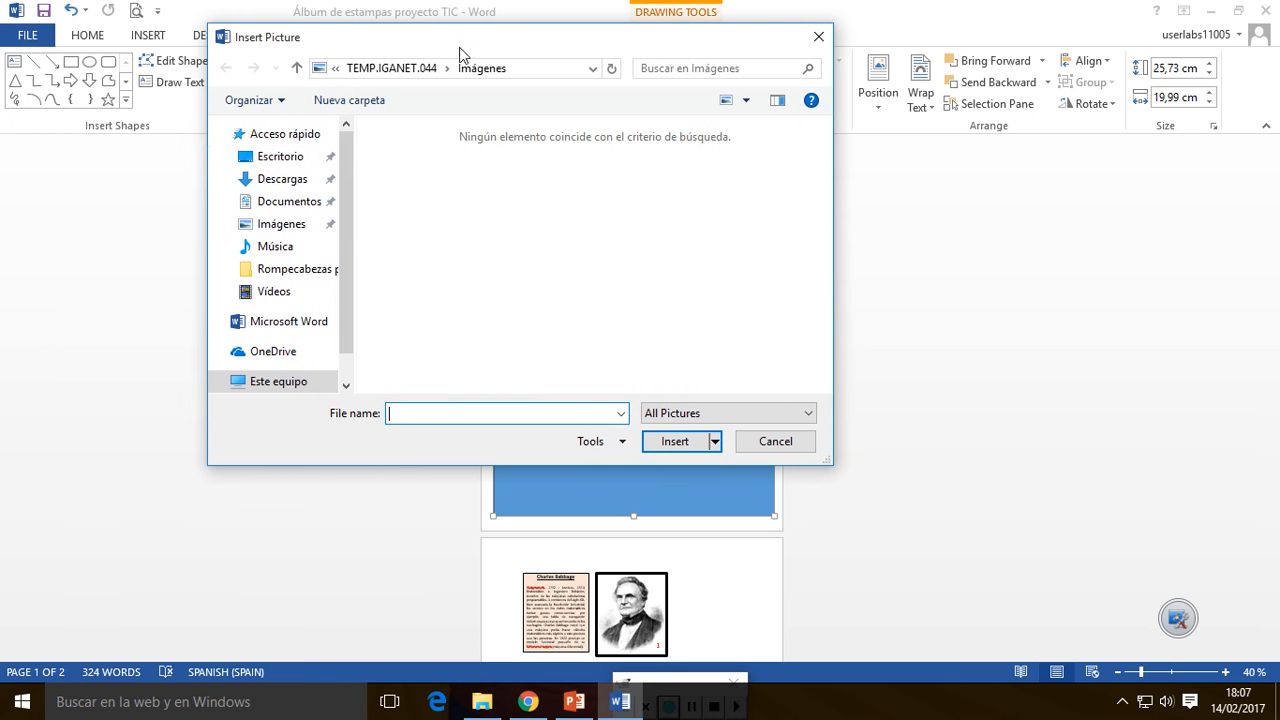
pyautogui.click(283, 179)
pyautogui.click(436, 182)
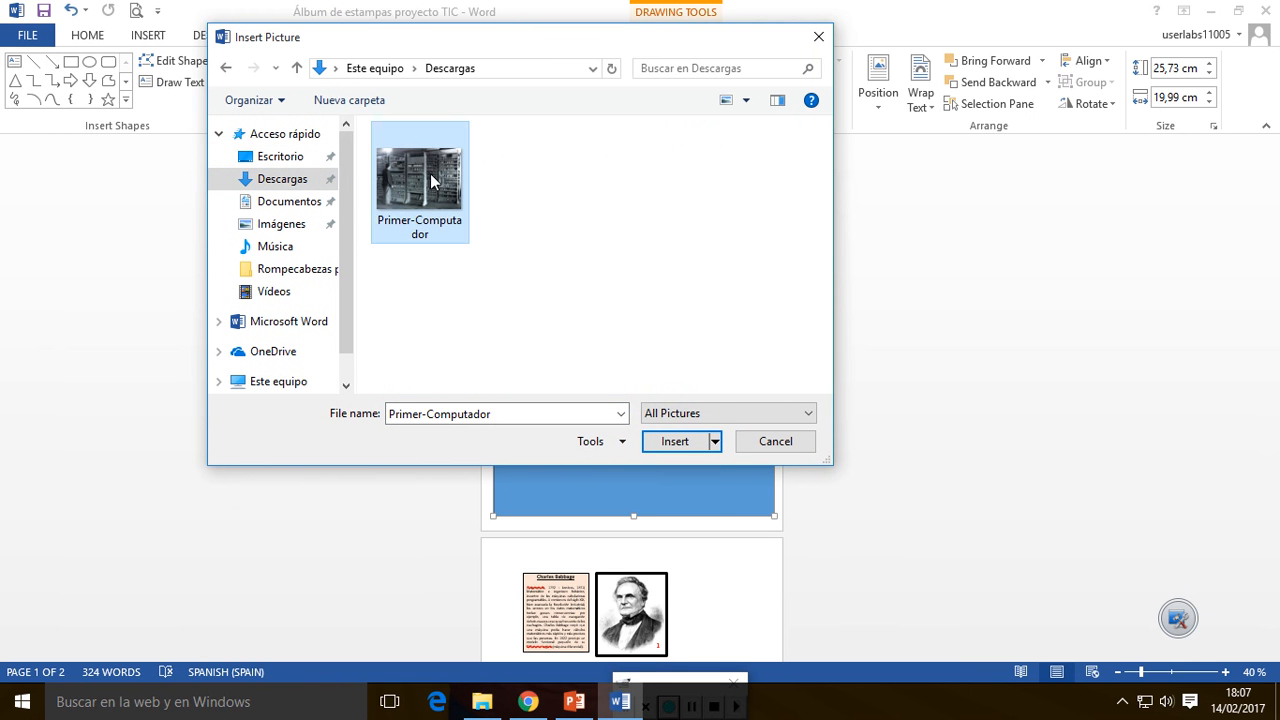
pyautogui.click(680, 446)
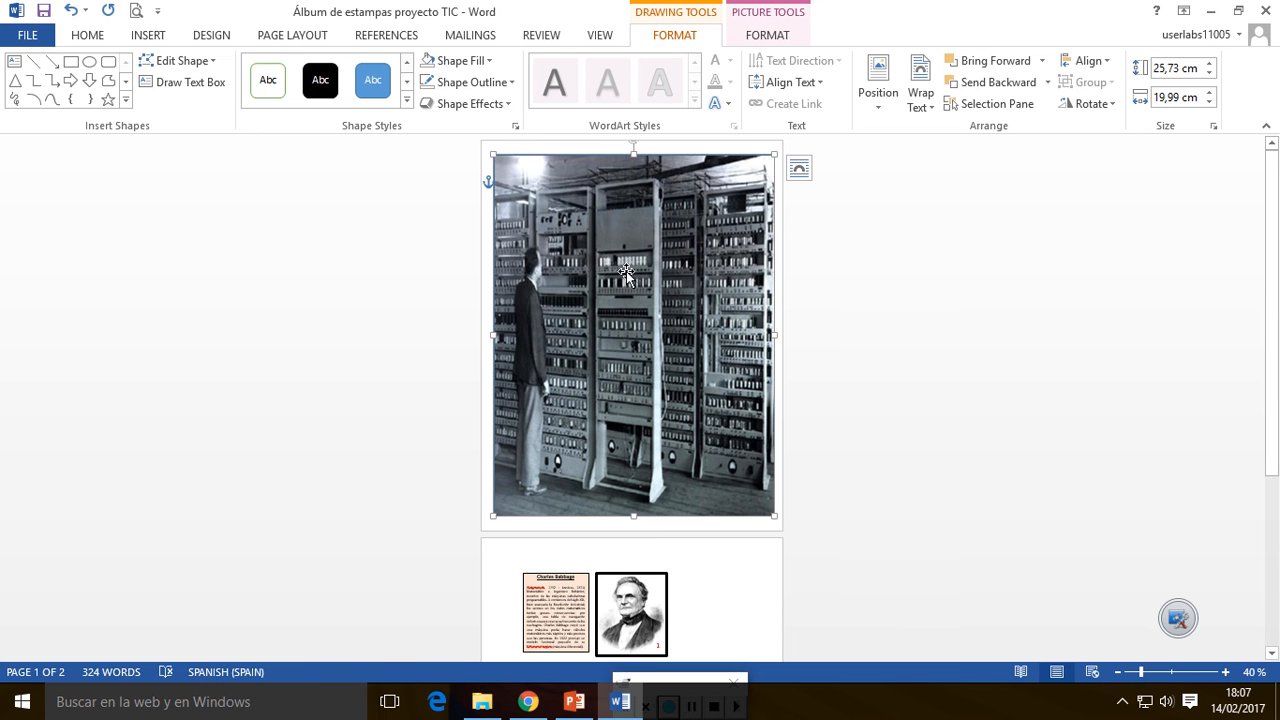
# Duplicate the Charles Babbage text card from the second page and place the copy over the upper part of the first-page picture
pyautogui.scroll(-1, 625, 272)
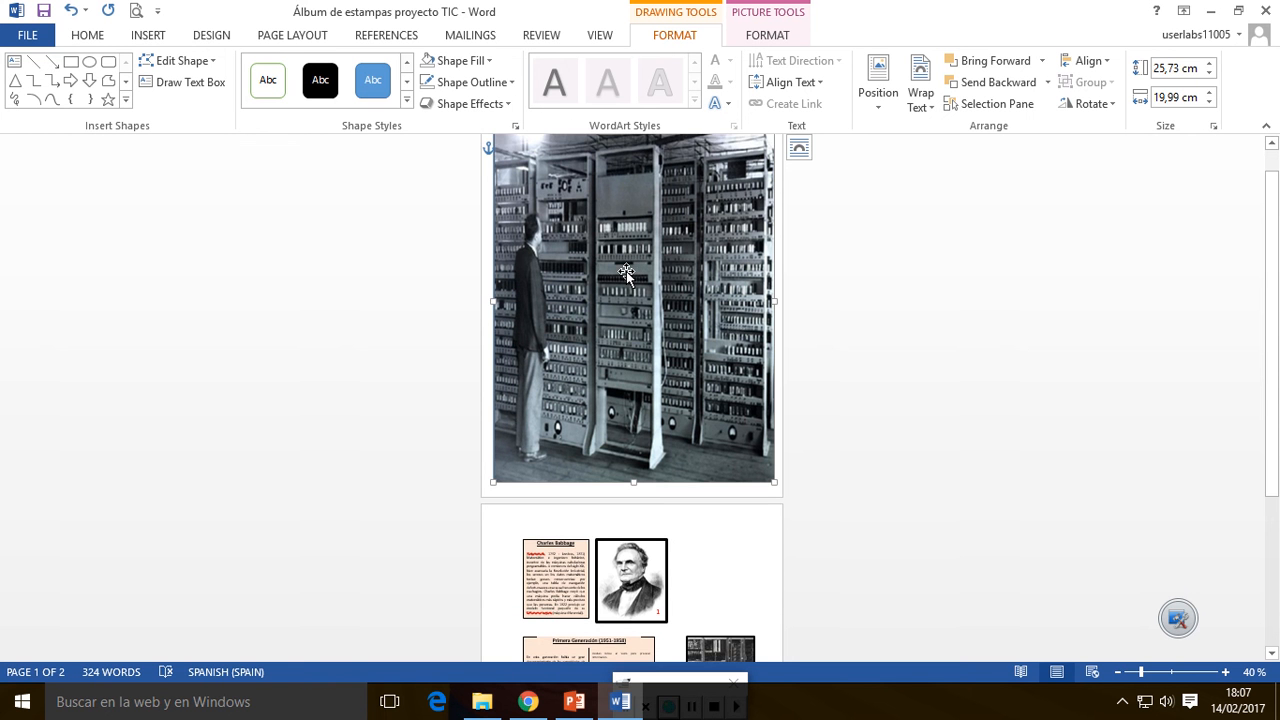
pyautogui.scroll(-5, 625, 272)
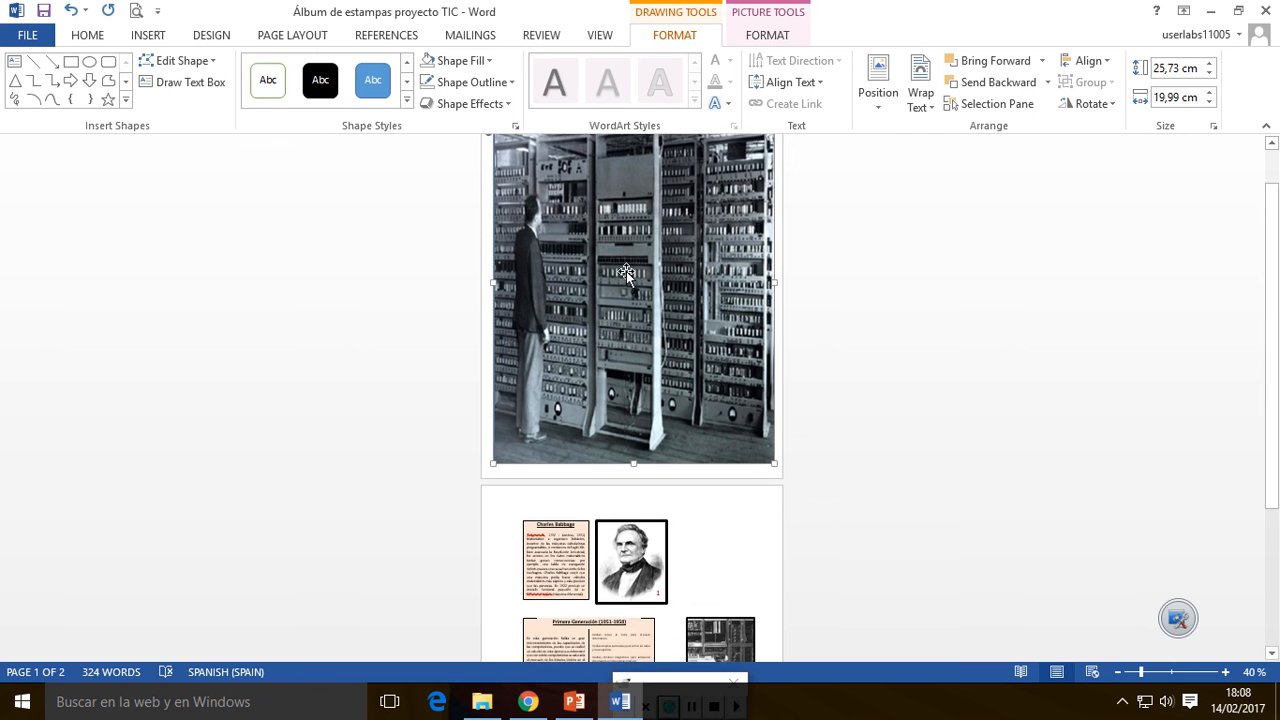
pyautogui.click(562, 435)
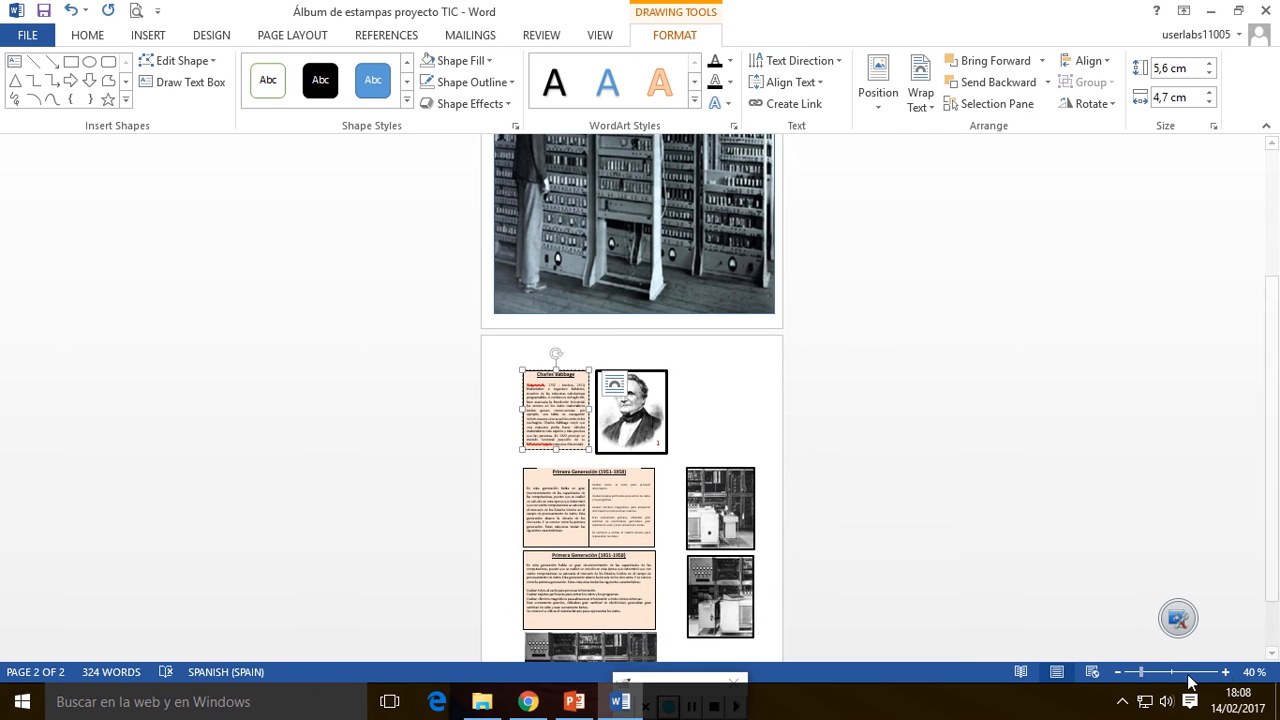
pyautogui.click(1225, 672)
pyautogui.click(1225, 672)
pyautogui.click(1225, 672)
pyautogui.click(1225, 672)
pyautogui.click(1225, 672)
pyautogui.click(1225, 672)
pyautogui.click(1225, 672)
pyautogui.click(1225, 672)
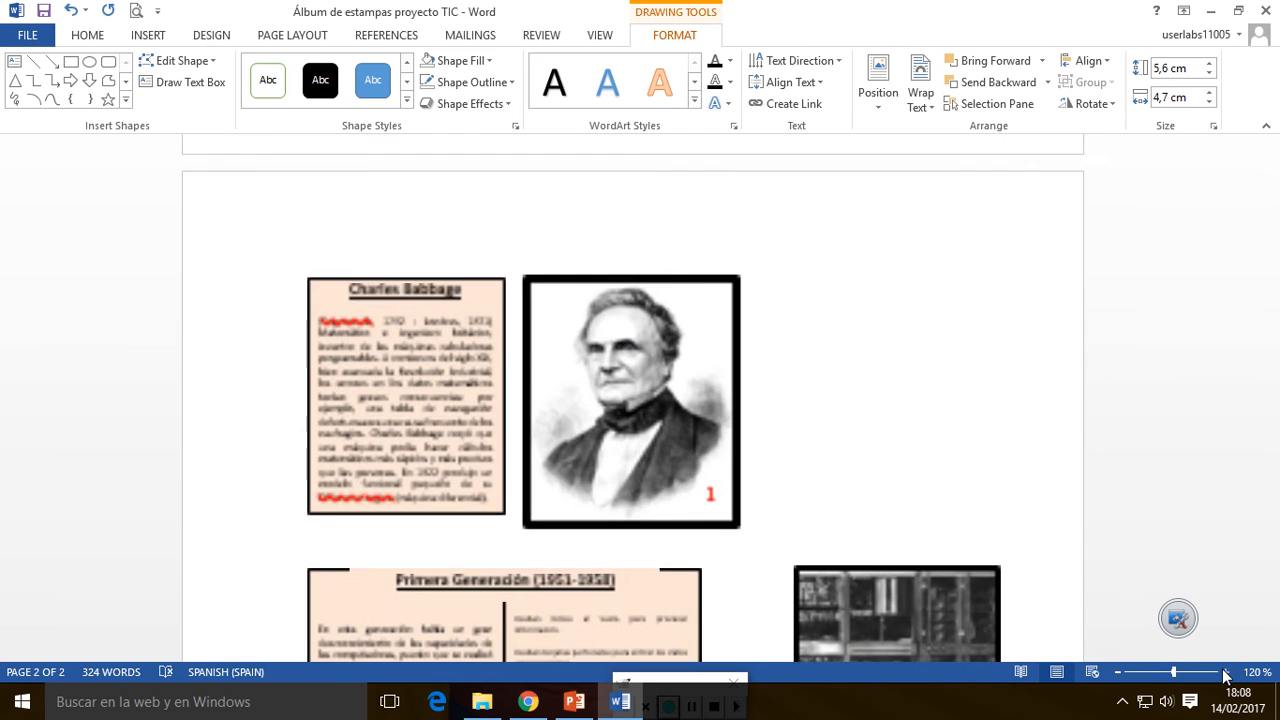
pyautogui.scroll(-1, 545, 300)
pyautogui.click(570, 312)
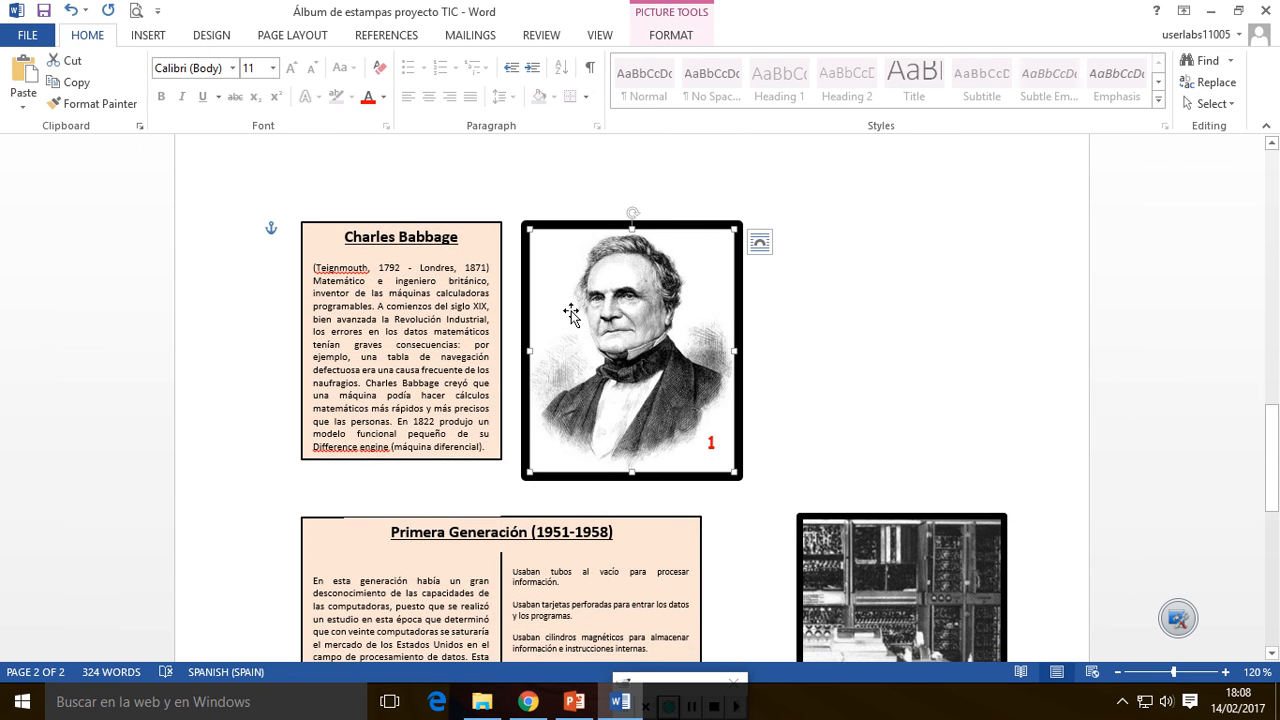
pyautogui.click(410, 224)
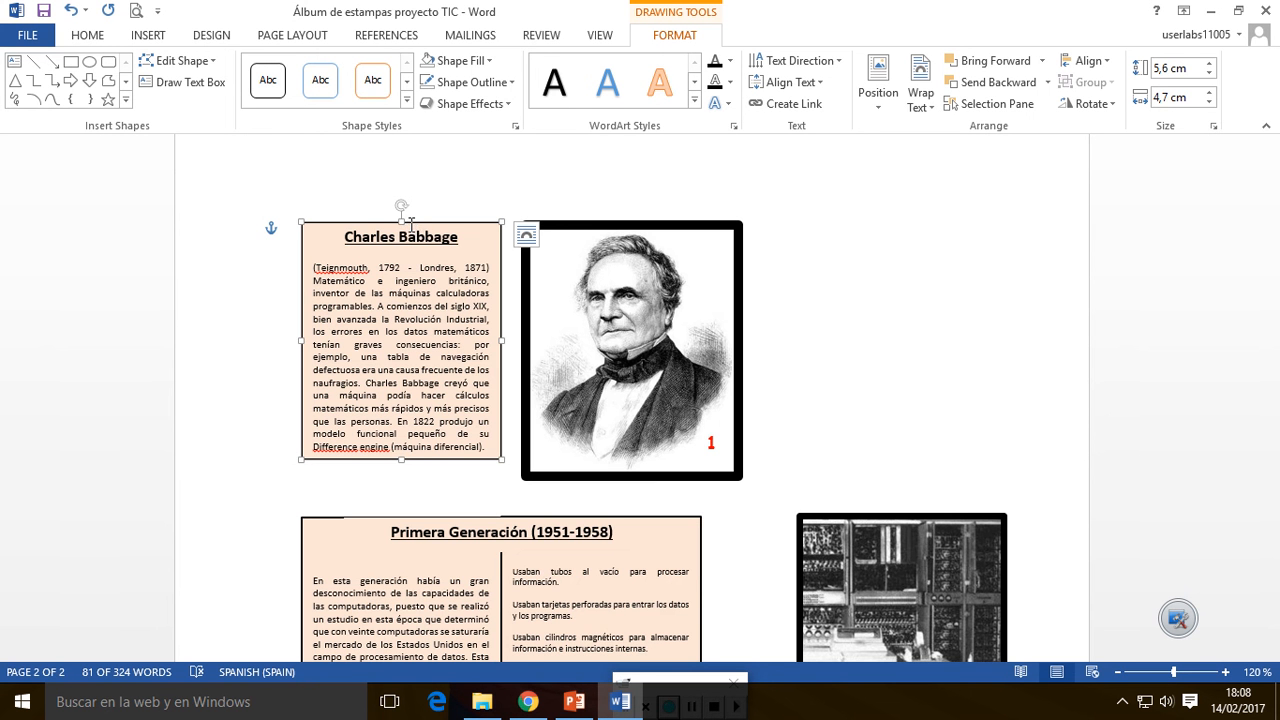
pyautogui.scroll(15, 410, 232)
pyautogui.scroll(3, 460, 259)
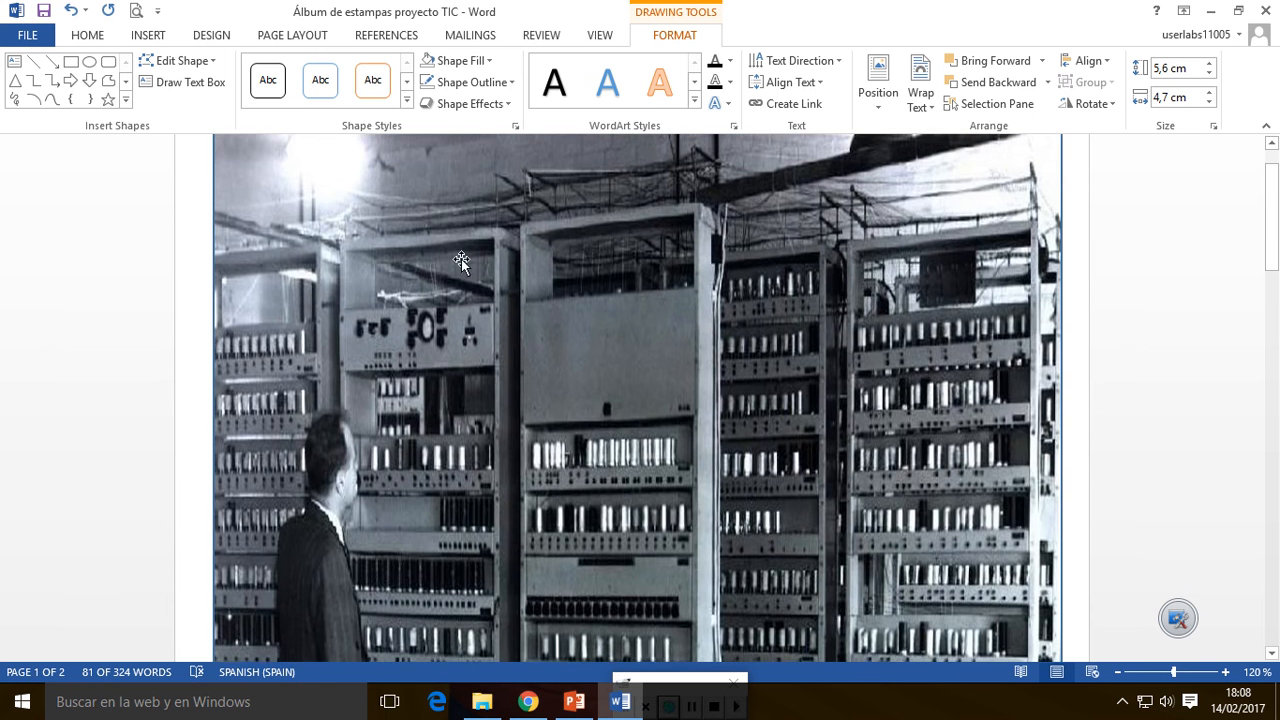
pyautogui.click(1118, 672)
pyautogui.click(1118, 672)
pyautogui.click(1118, 672)
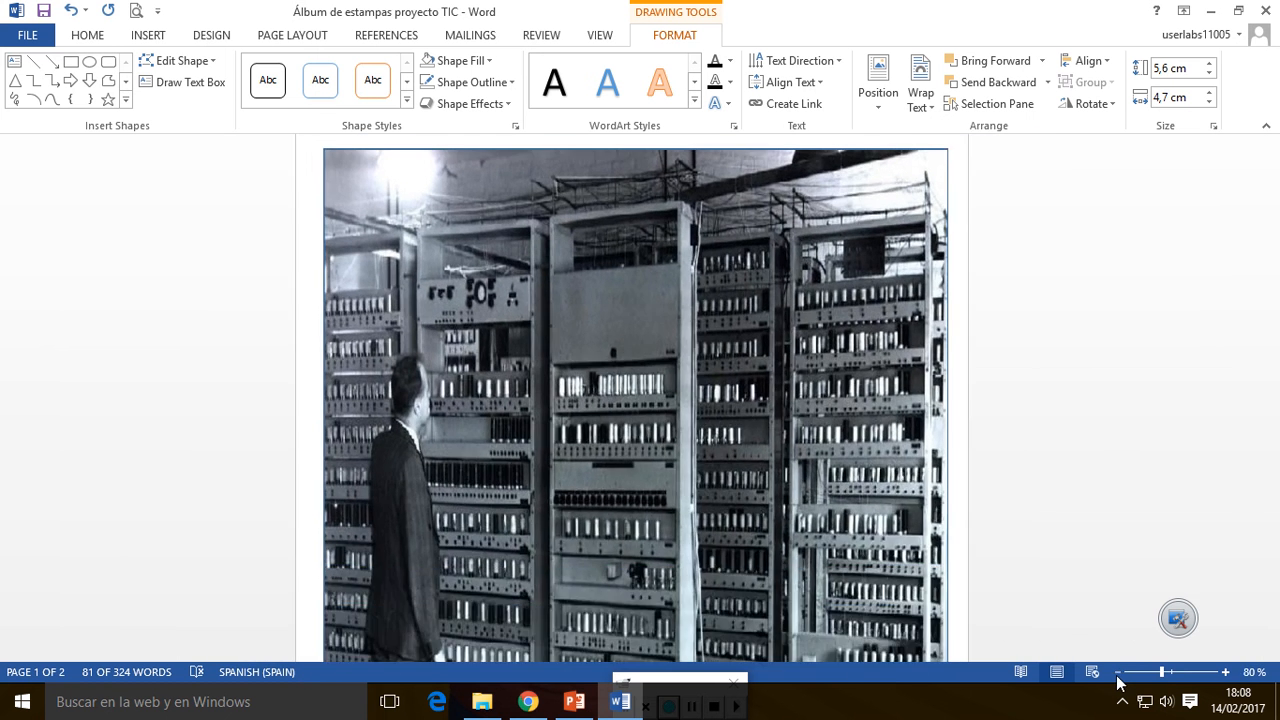
pyautogui.click(1118, 672)
pyautogui.click(1118, 672)
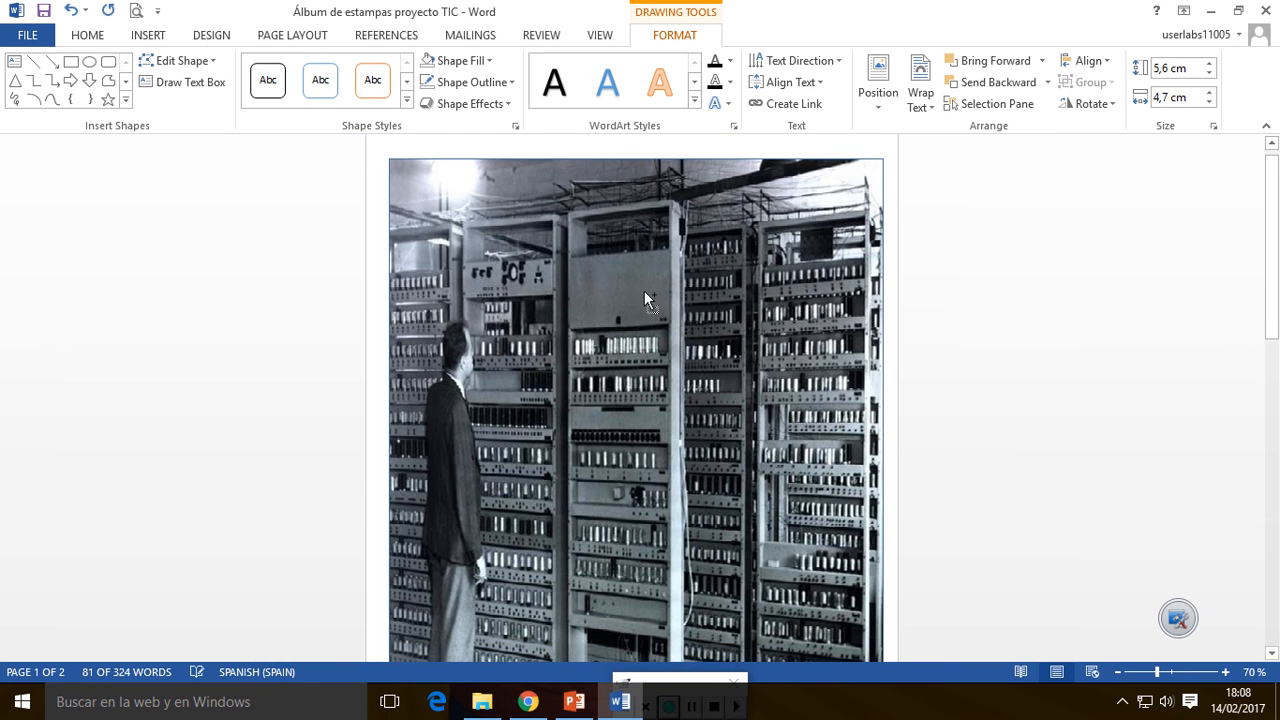
pyautogui.hotkey('ctrl', 'v')
pyautogui.scroll(2, 507, 273)
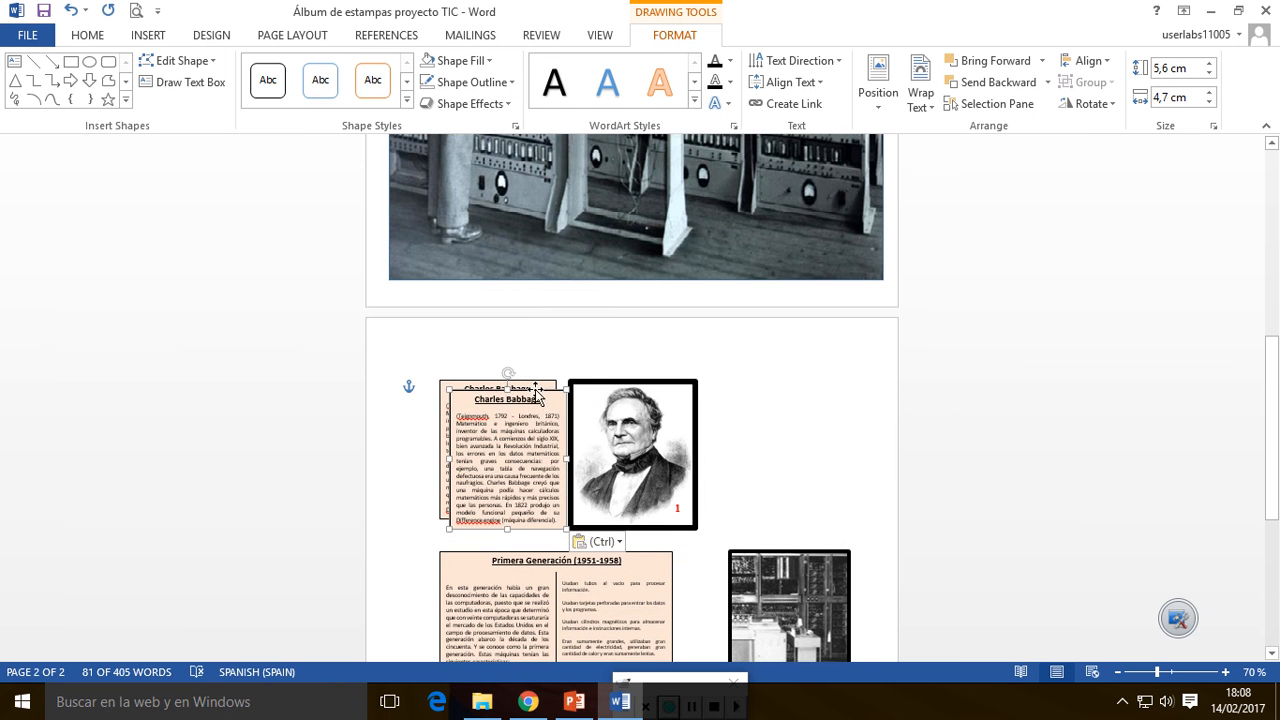
pyautogui.moveTo(532, 390); pyautogui.dragTo(565, 253)
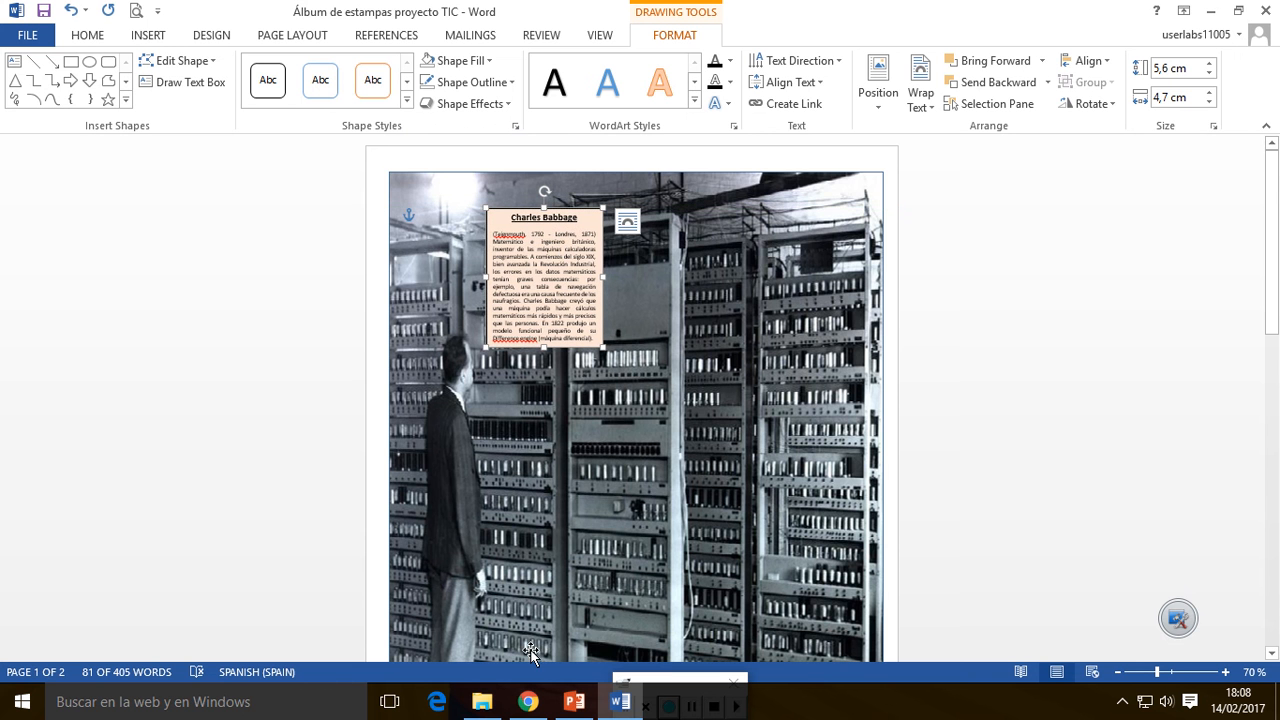
# Examine the text-wrapping options of the Charles Babbage portrait on the second page
pyautogui.scroll(-2, 483, 640)
pyautogui.scroll(-1, 483, 640)
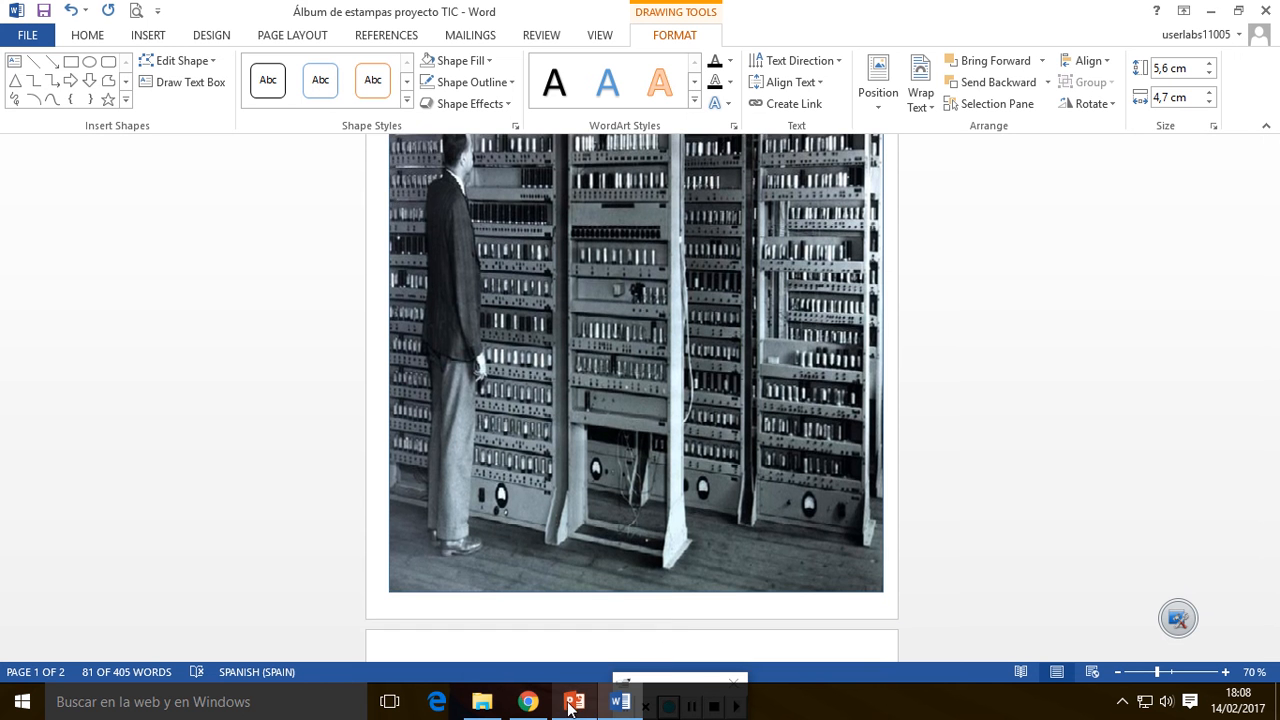
pyautogui.moveTo(568, 708)
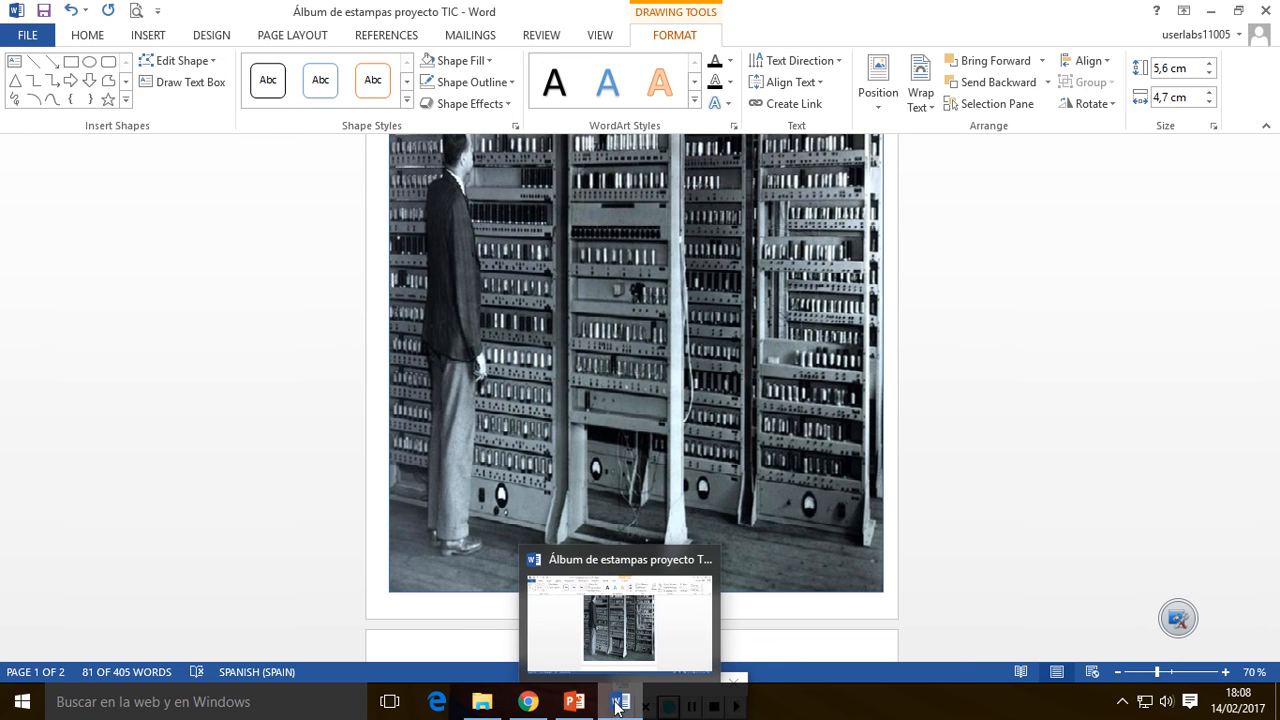
pyautogui.click(463, 645)
pyautogui.scroll(-3, 463, 645)
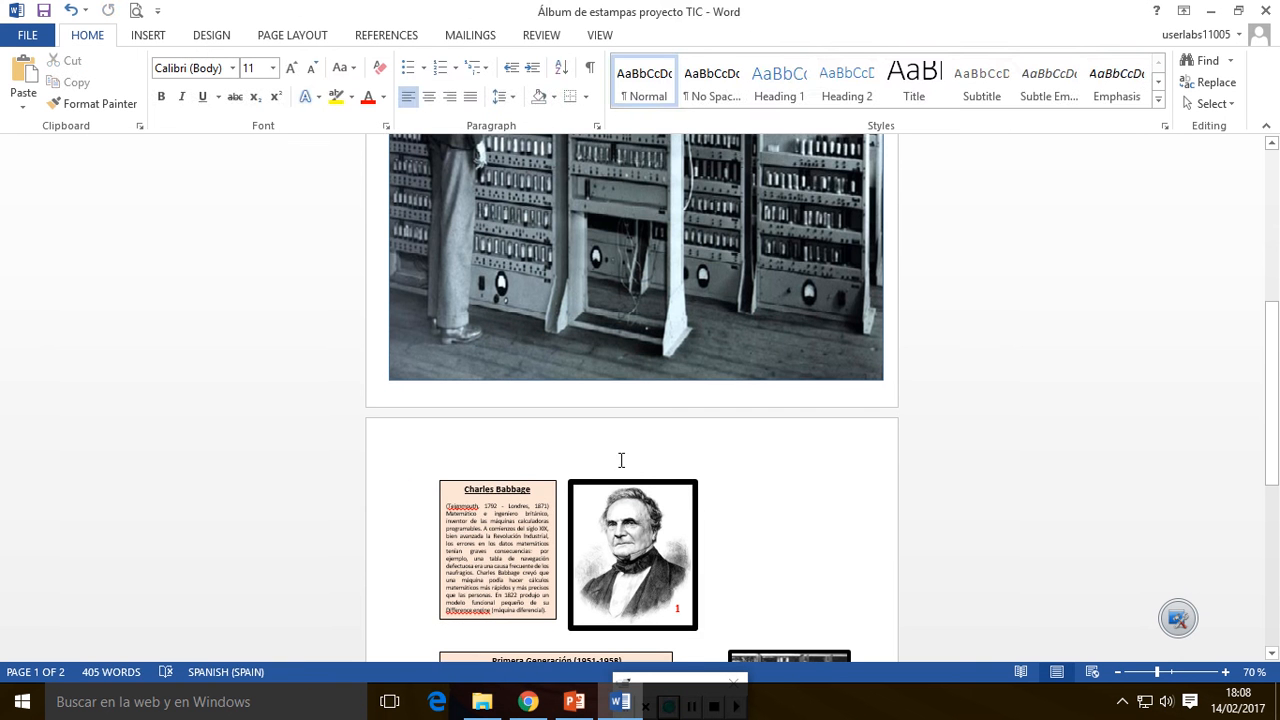
pyautogui.click(610, 482)
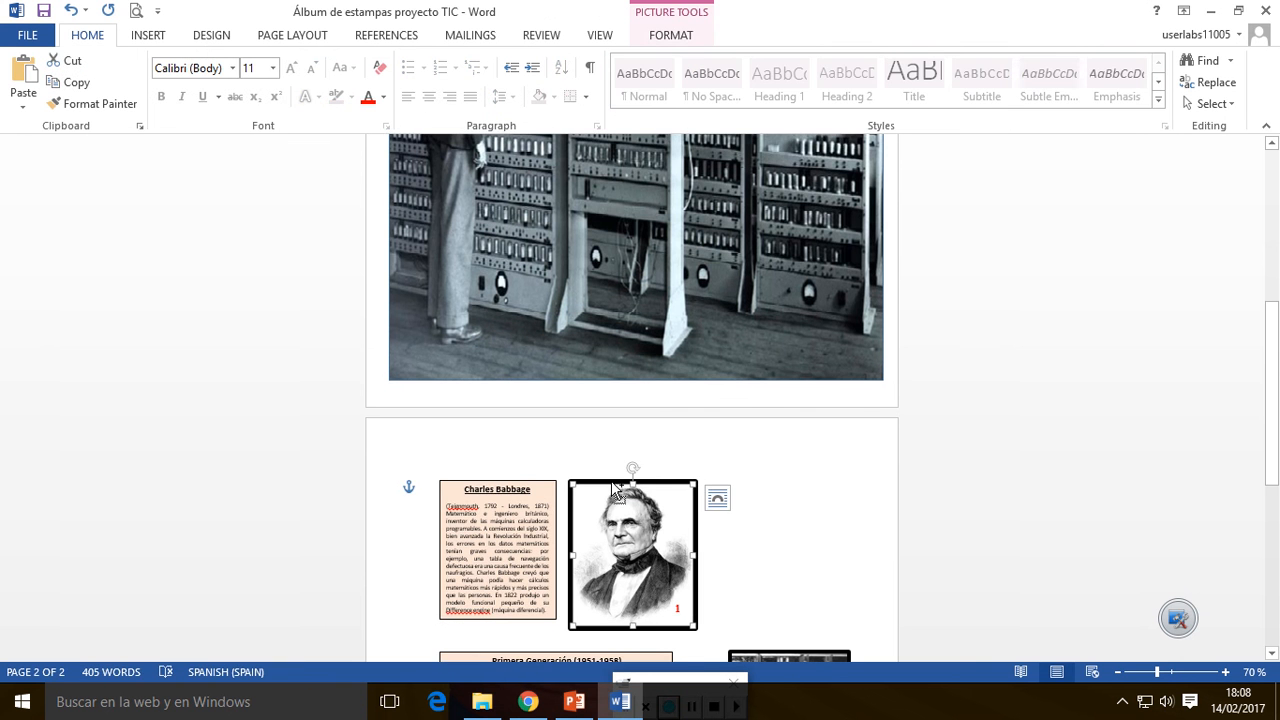
pyautogui.click(717, 497)
pyautogui.moveTo(1185, 672)
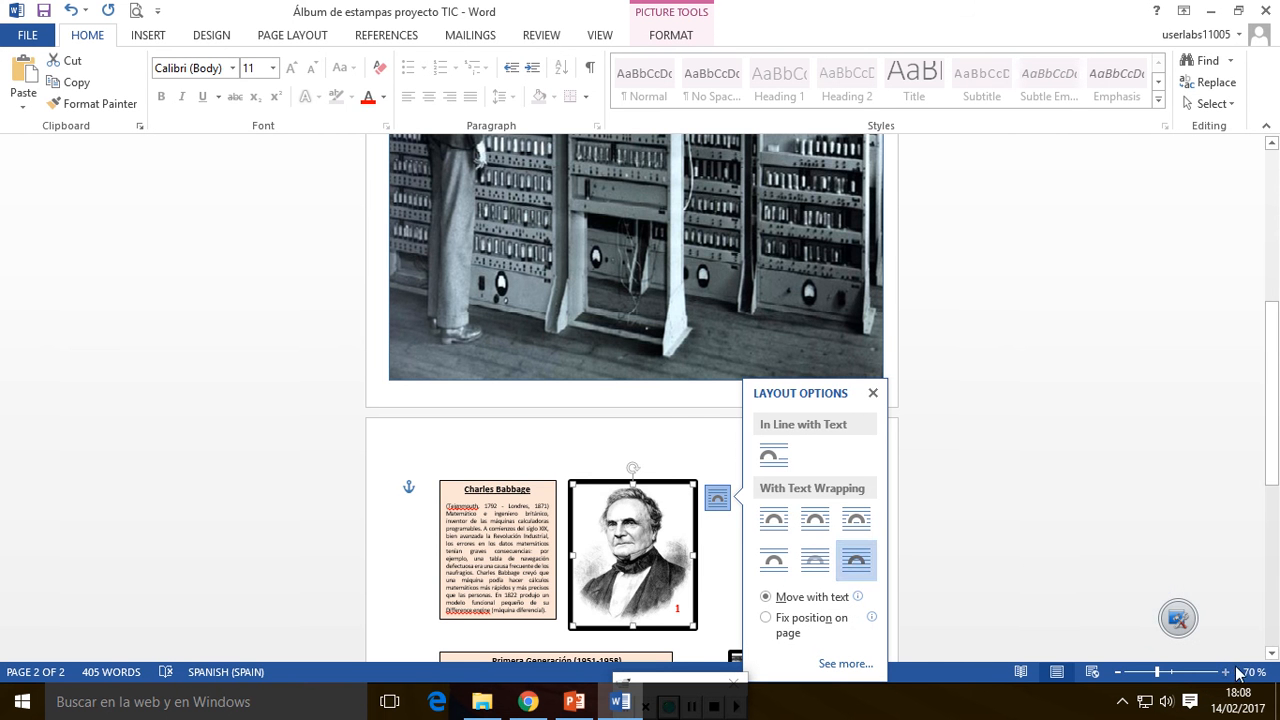
pyautogui.click(1227, 673)
pyautogui.click(1227, 673)
pyautogui.click(1227, 673)
pyautogui.click(1227, 673)
pyautogui.click(1227, 673)
pyautogui.click(1227, 673)
pyautogui.click(1227, 673)
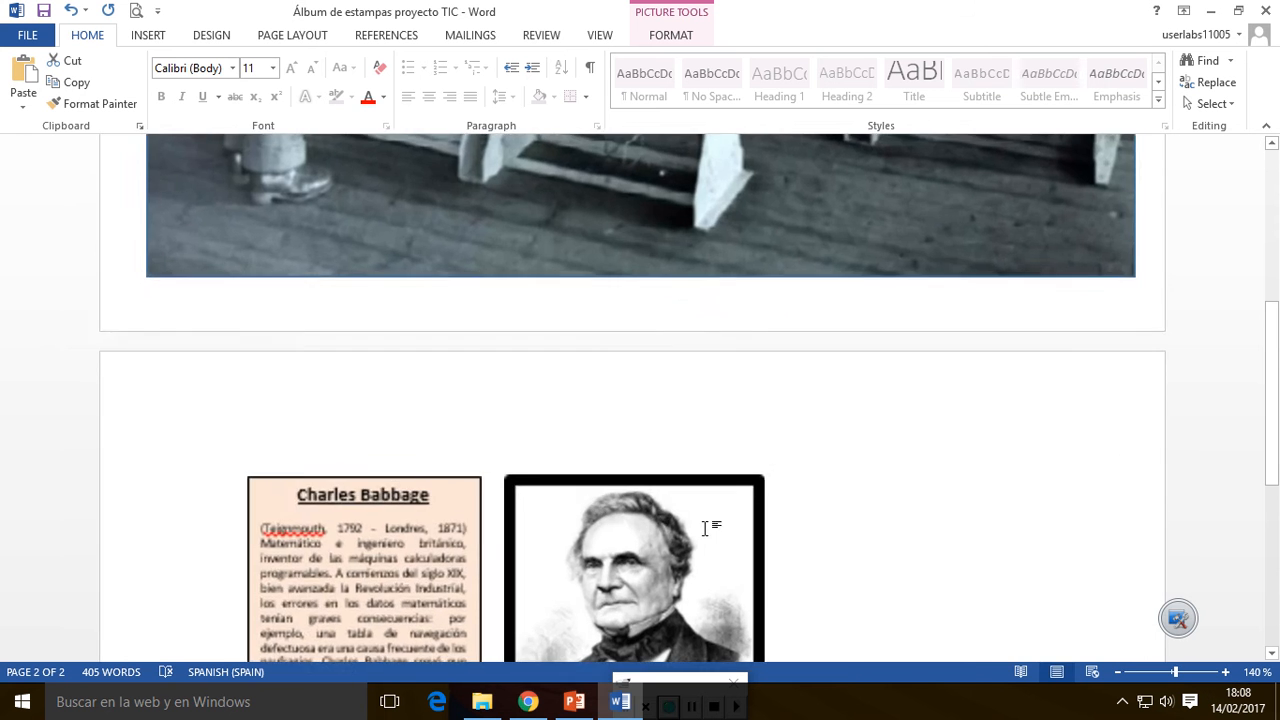
pyautogui.click(705, 527)
pyautogui.scroll(-5, 720, 550)
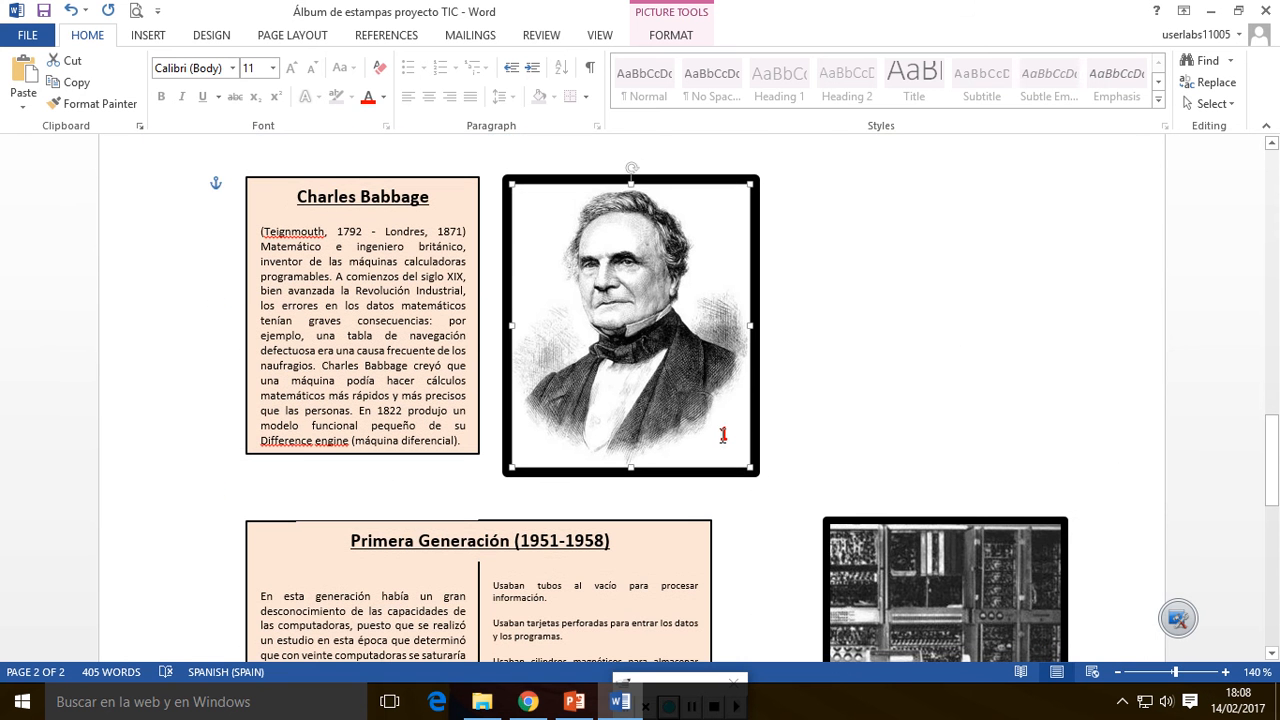
# Group the Charles Babbage portrait with its red number 1 text box
pyautogui.click(723, 436)
pyautogui.click(741, 397)
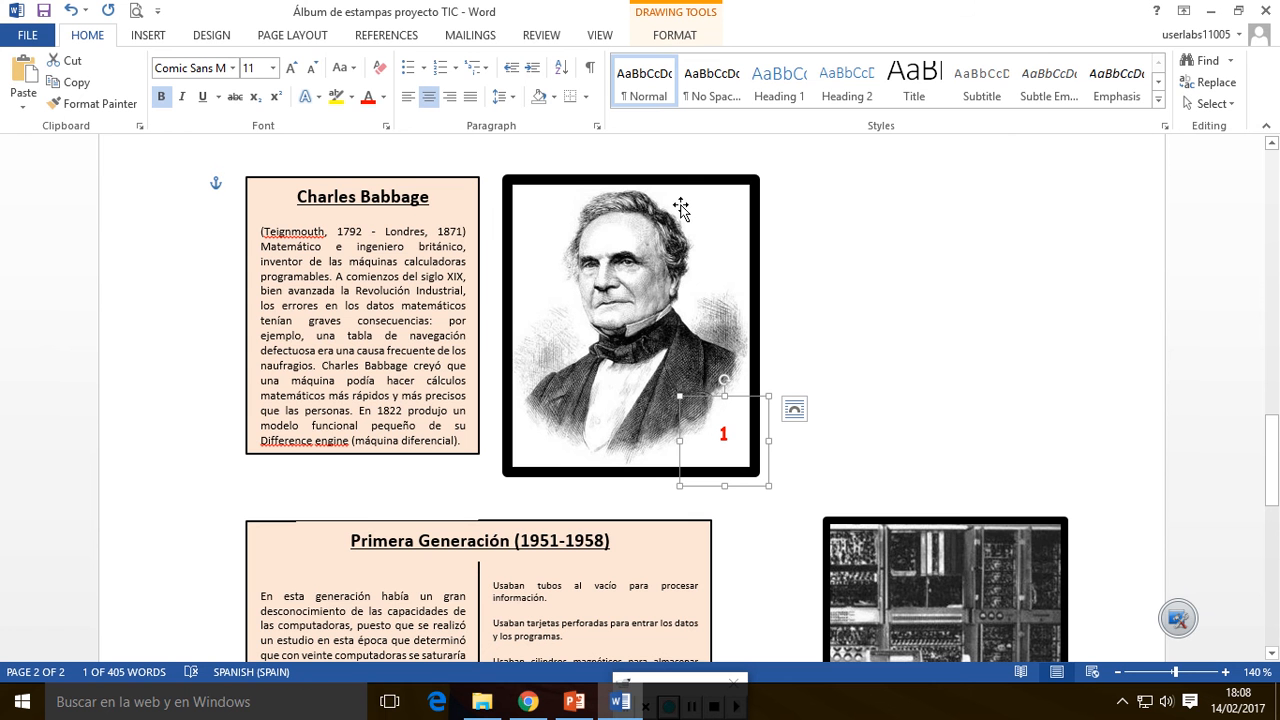
pyautogui.click(794, 409)
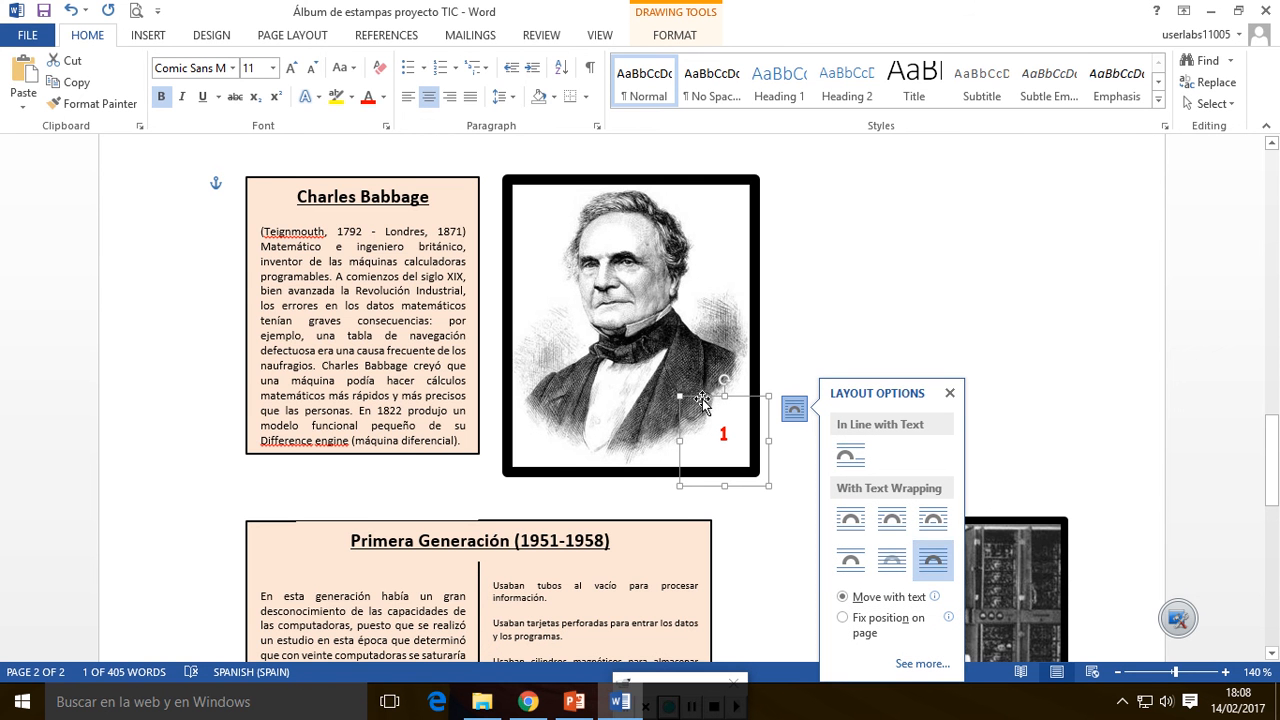
pyautogui.keyDown('shift'); pyautogui.click(710, 244); pyautogui.keyUp('shift')
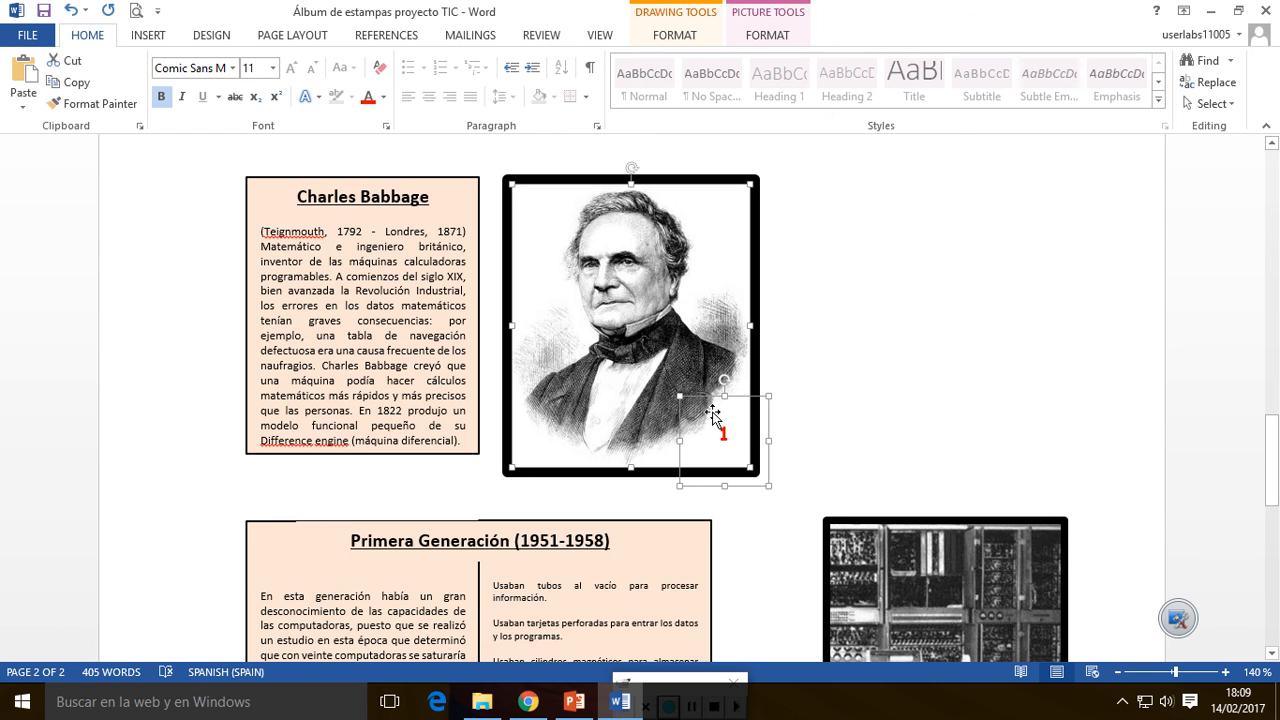
pyautogui.rightClick(679, 264)
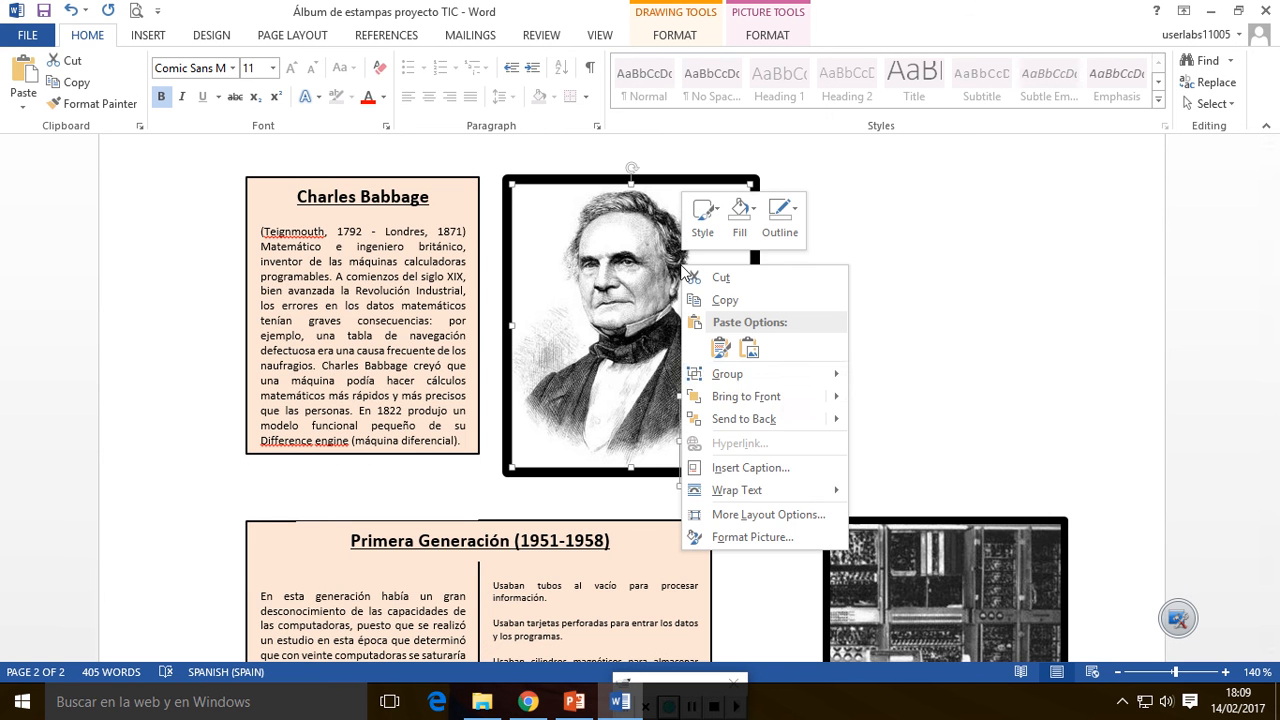
pyautogui.moveTo(737, 381)
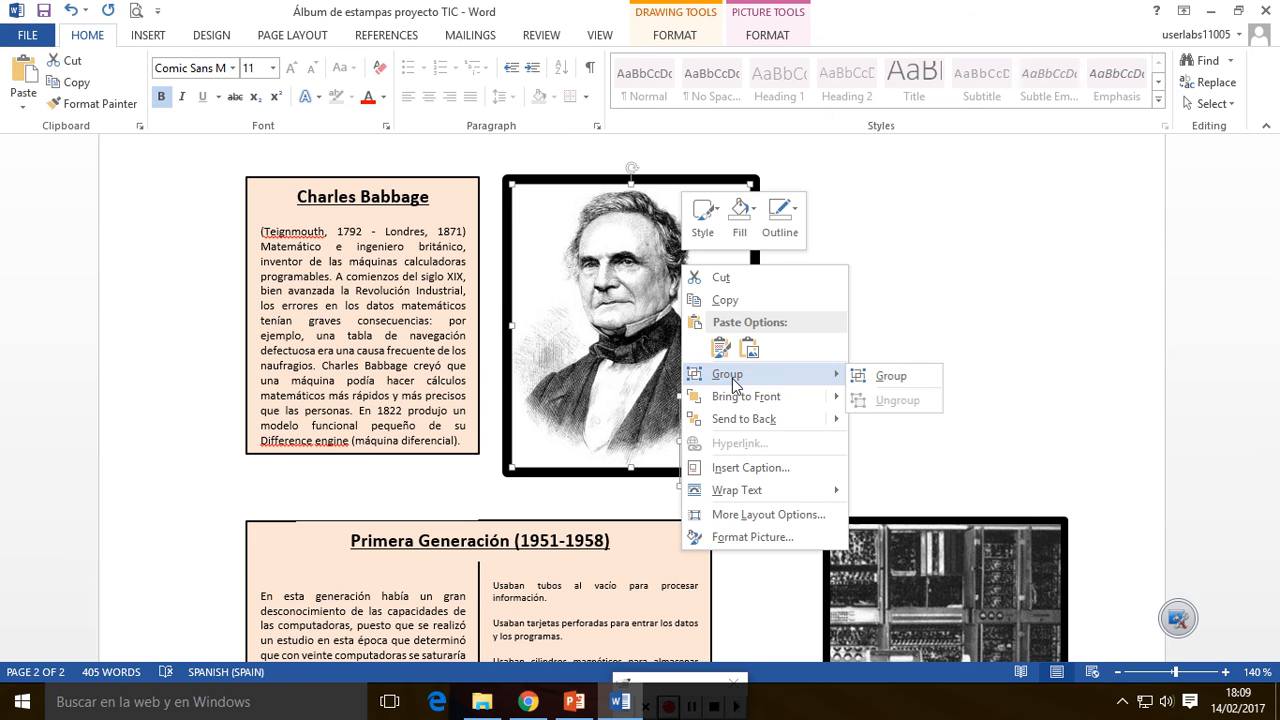
pyautogui.click(882, 377)
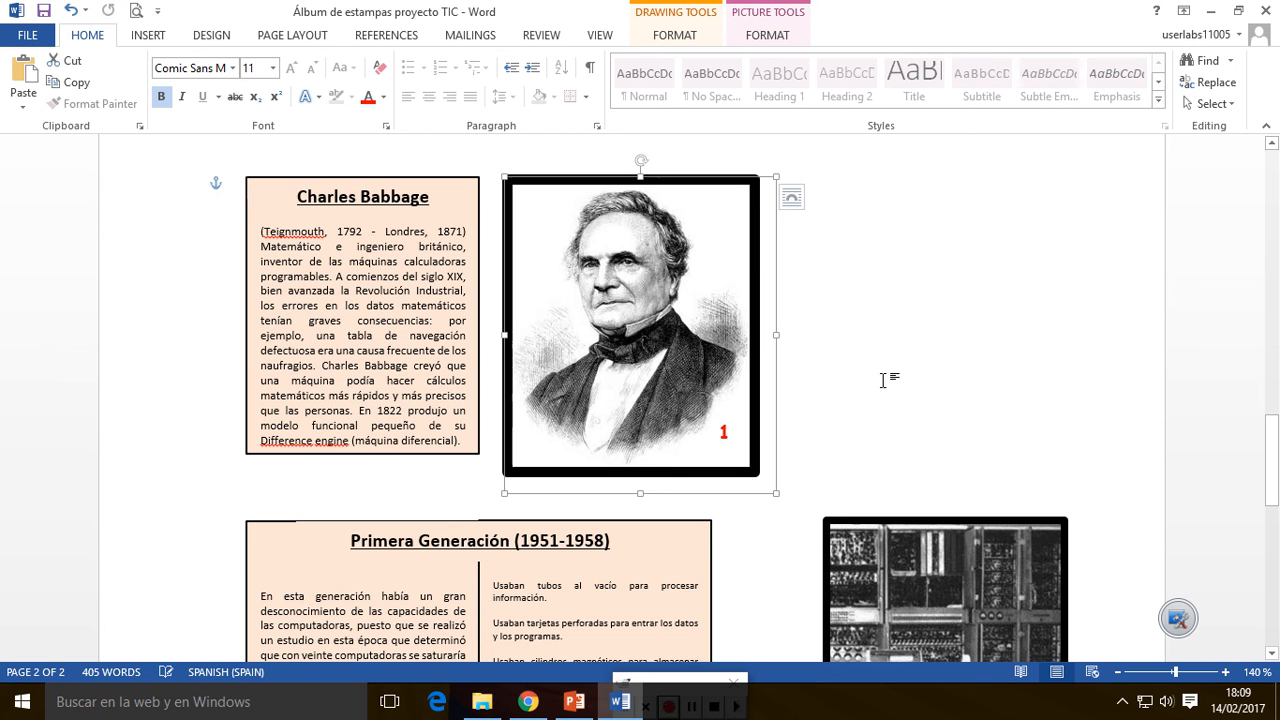
pyautogui.click(718, 424)
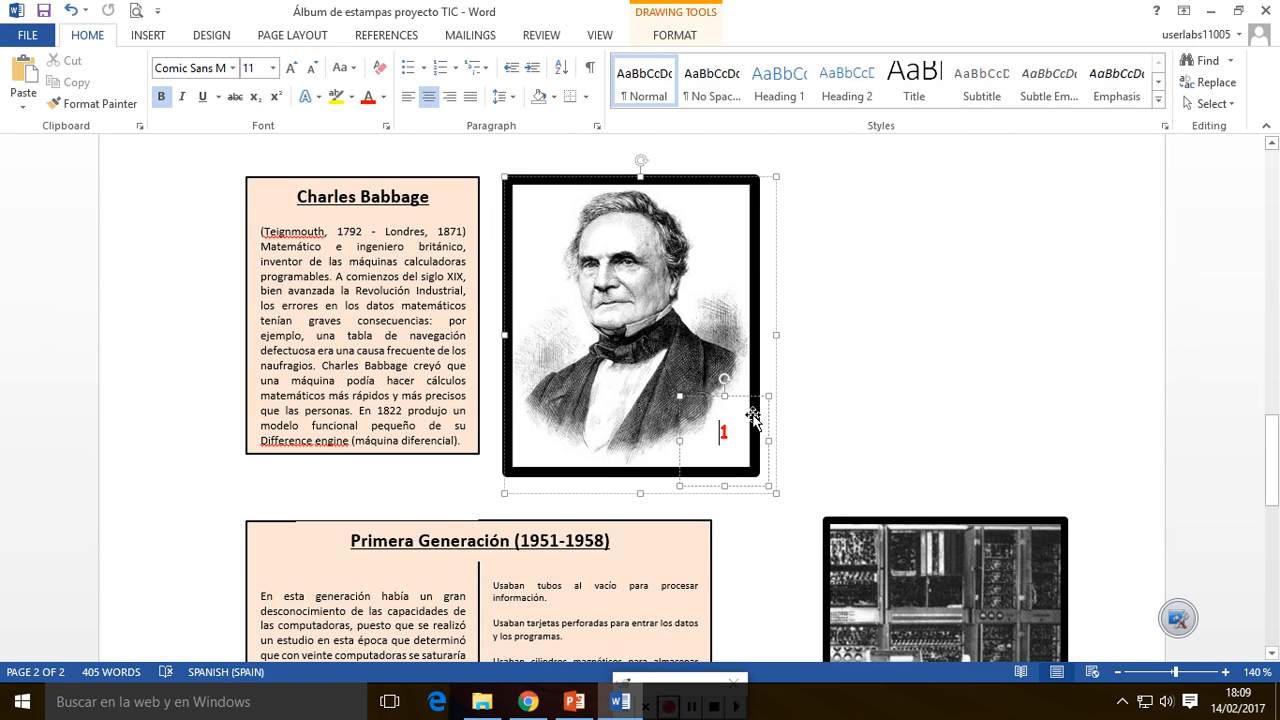
pyautogui.click(679, 276)
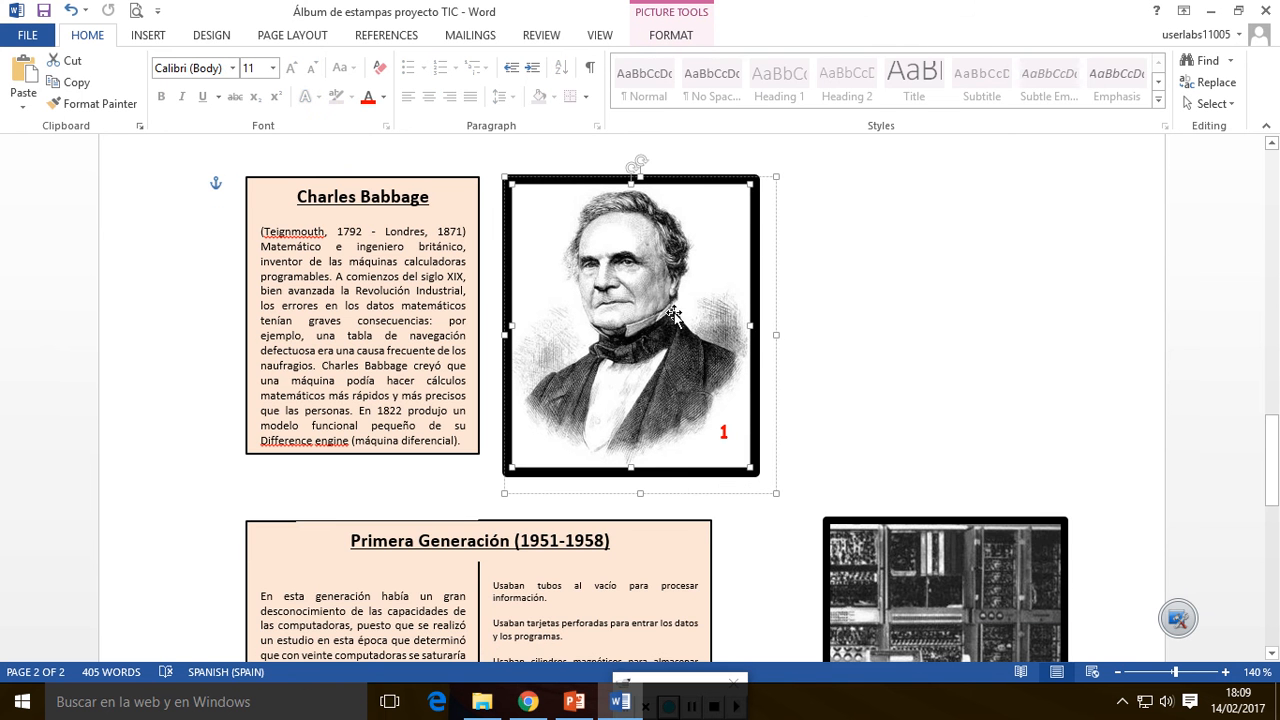
pyautogui.scroll(1, 673, 316)
pyautogui.click(838, 327)
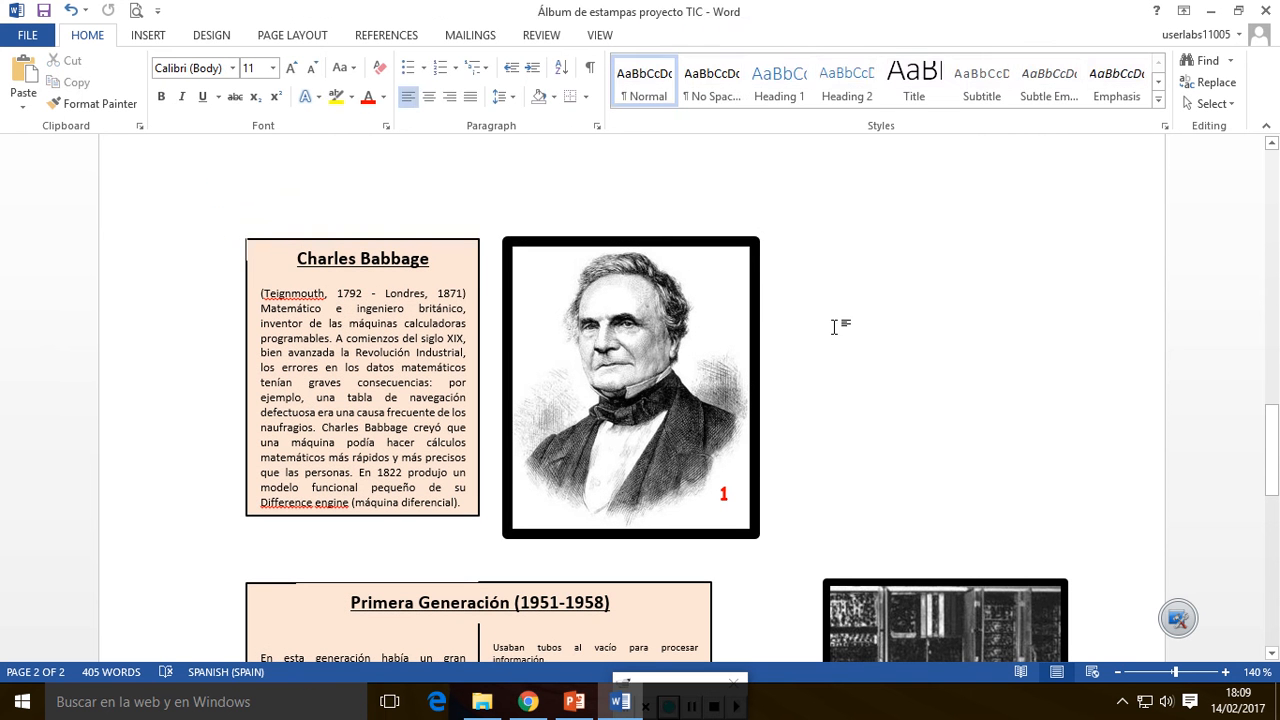
# Duplicate the grouped Charles Babbage portrait from the second page and place the copy over the matching text card on page one
pyautogui.click(718, 322)
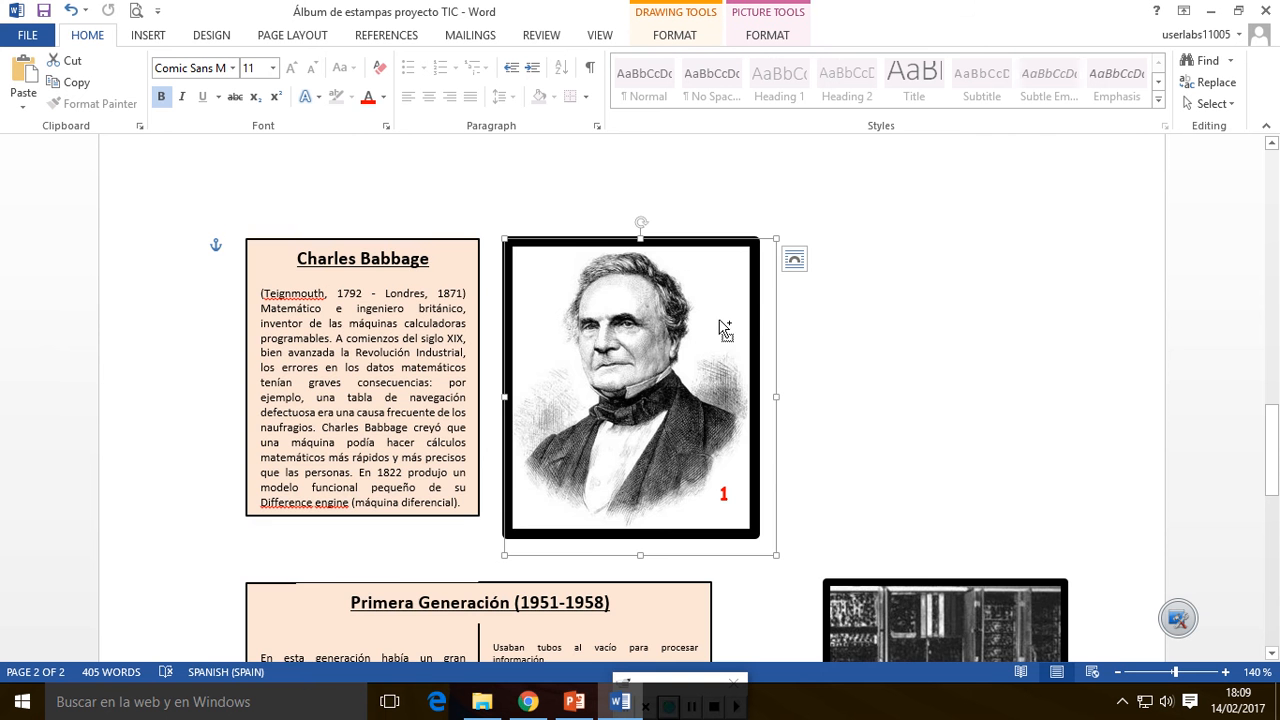
pyautogui.scroll(5, 715, 341)
pyautogui.scroll(6, 715, 341)
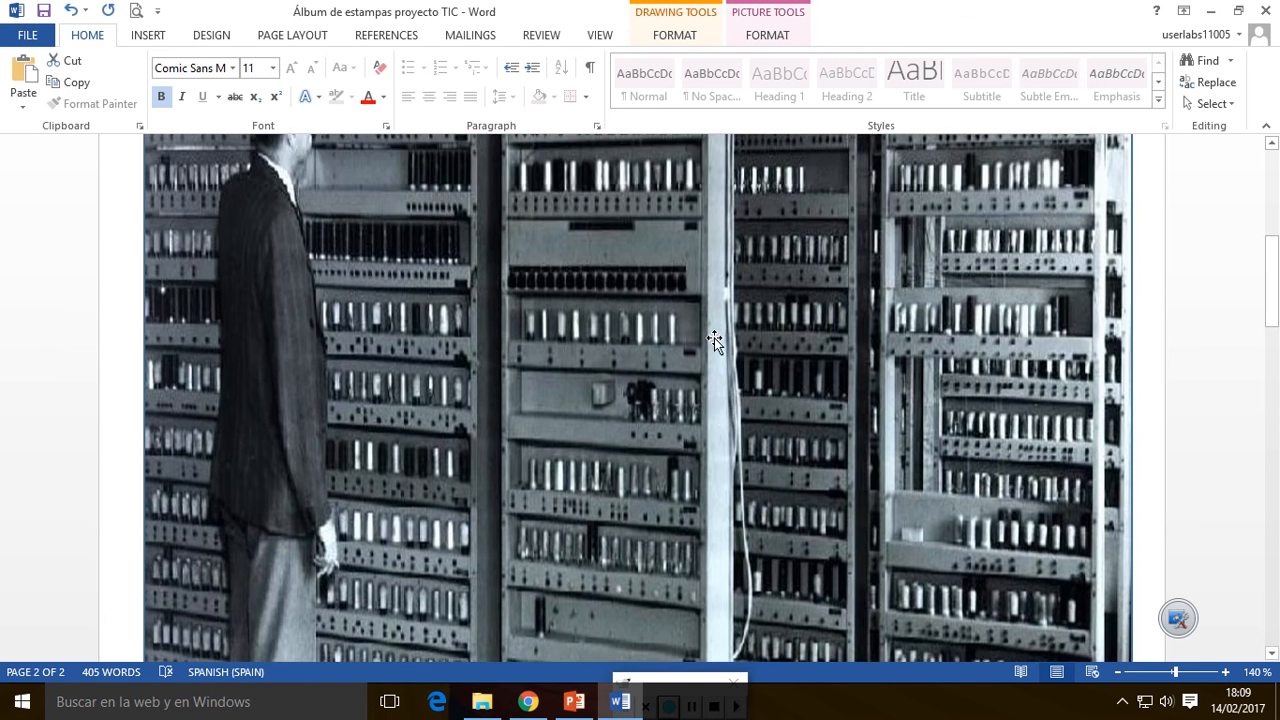
pyautogui.click(747, 294)
pyautogui.hotkey('ctrl', 'v')
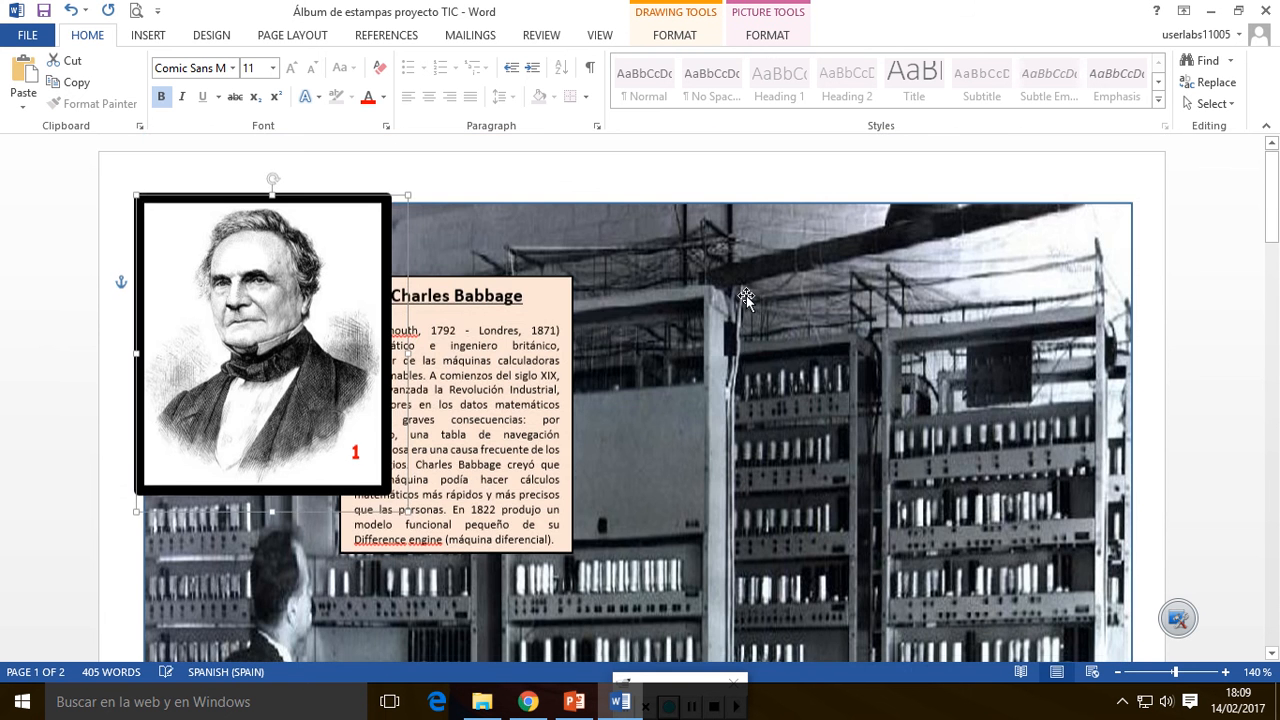
pyautogui.moveTo(285, 320); pyautogui.dragTo(477, 393)
# Check how the portrait over the first-page picture looks in the print preview, then return to the document
pyautogui.click(1117, 672)
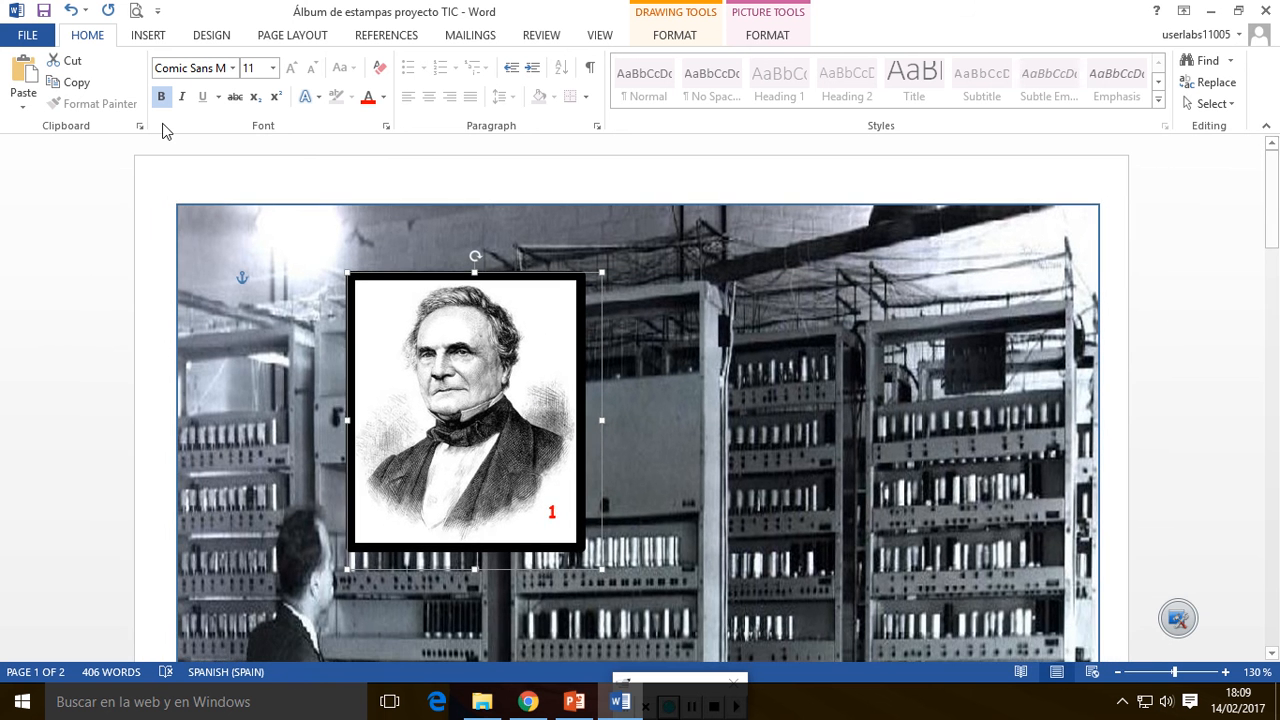
pyautogui.click(30, 35)
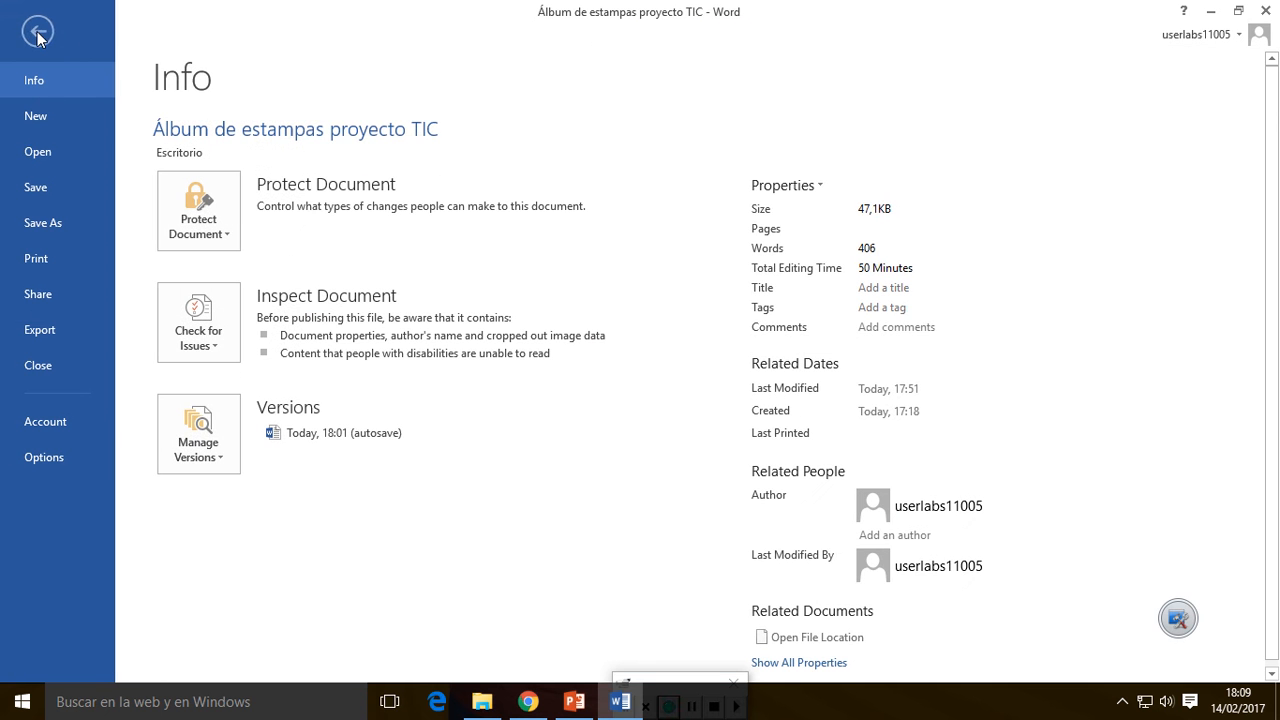
pyautogui.click(45, 262)
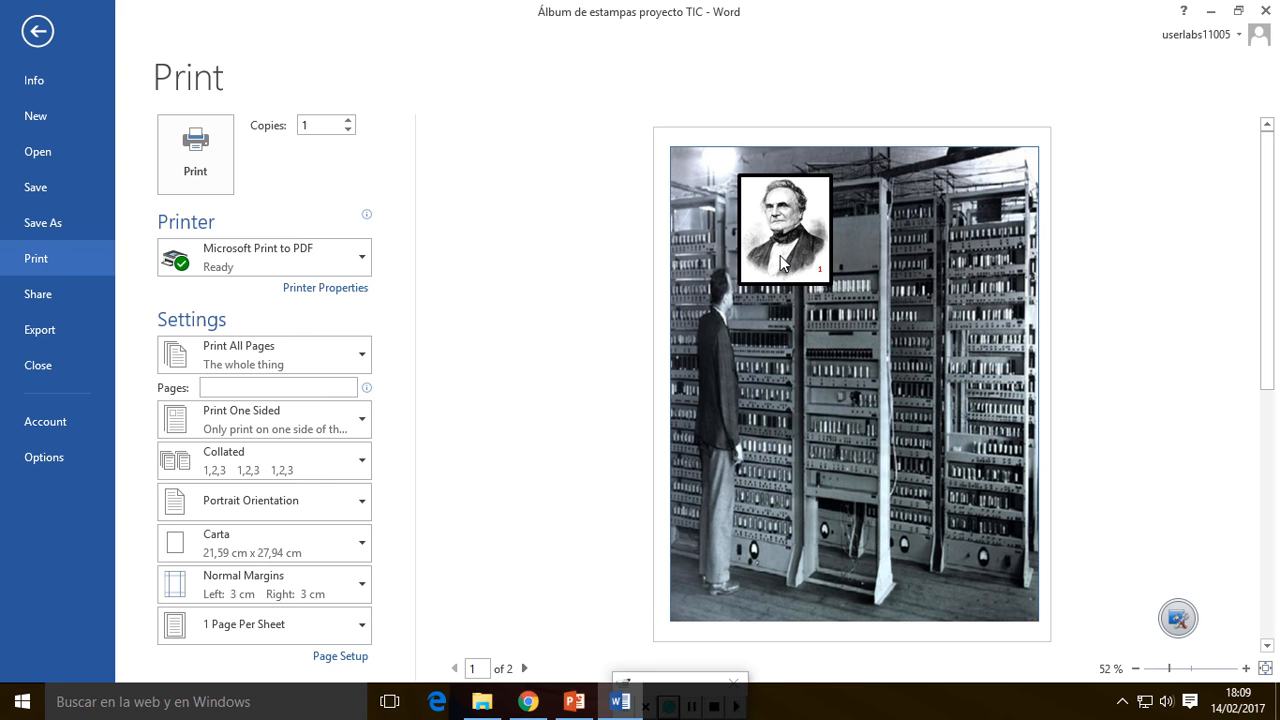
pyautogui.click(37, 31)
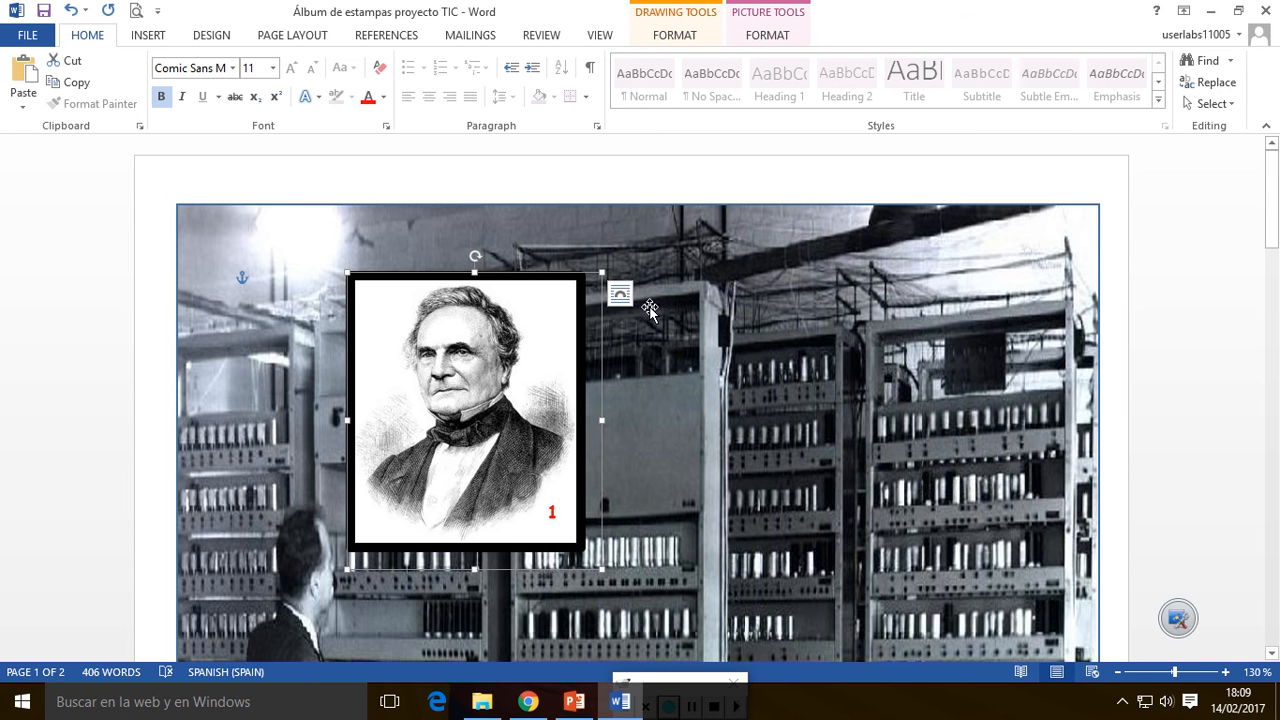
# Reduce the Word window to half the screen at full height and zoom the document out to 70 %
pyautogui.scroll(-3, 649, 310)
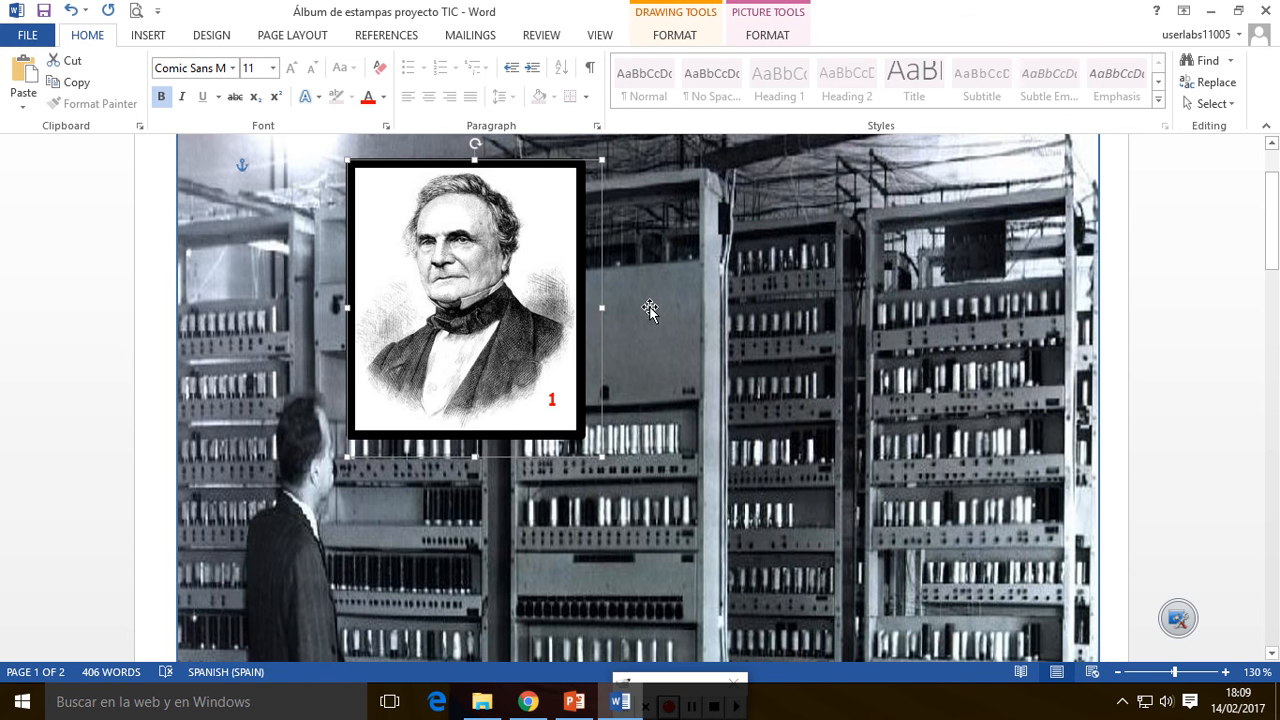
pyautogui.doubleClick(979, 27)
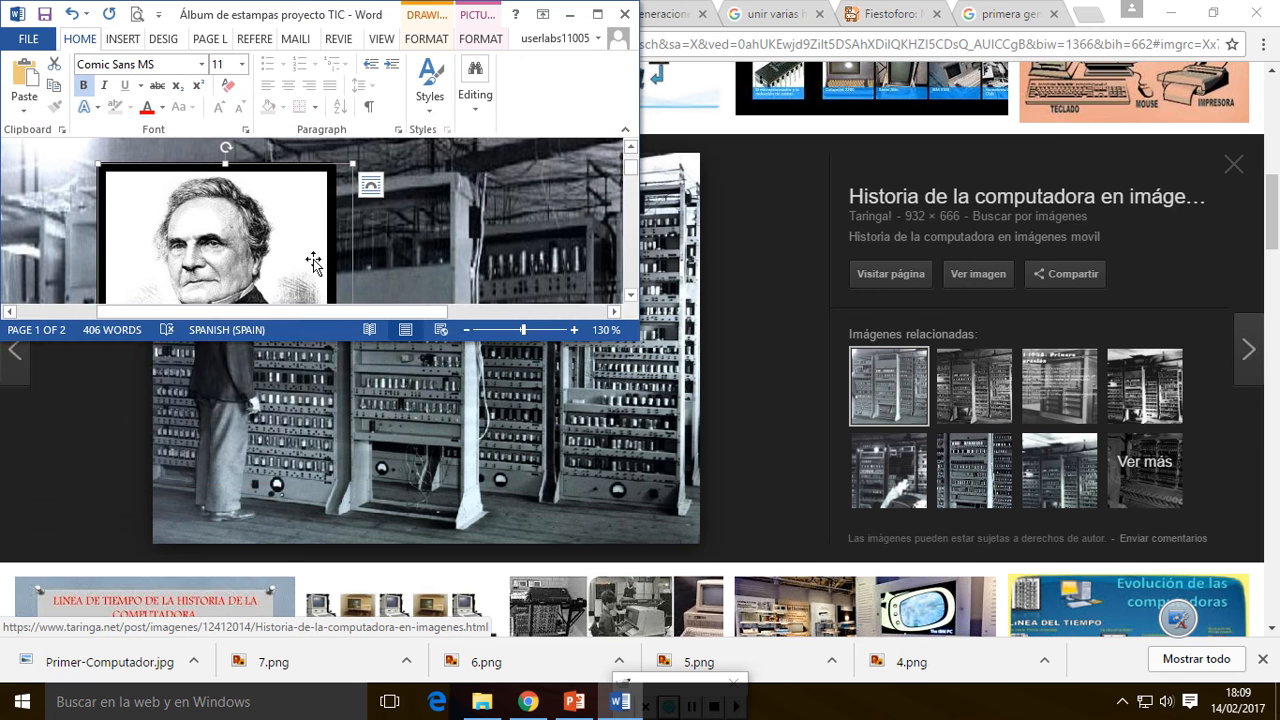
pyautogui.moveTo(281, 341); pyautogui.dragTo(232, 682)
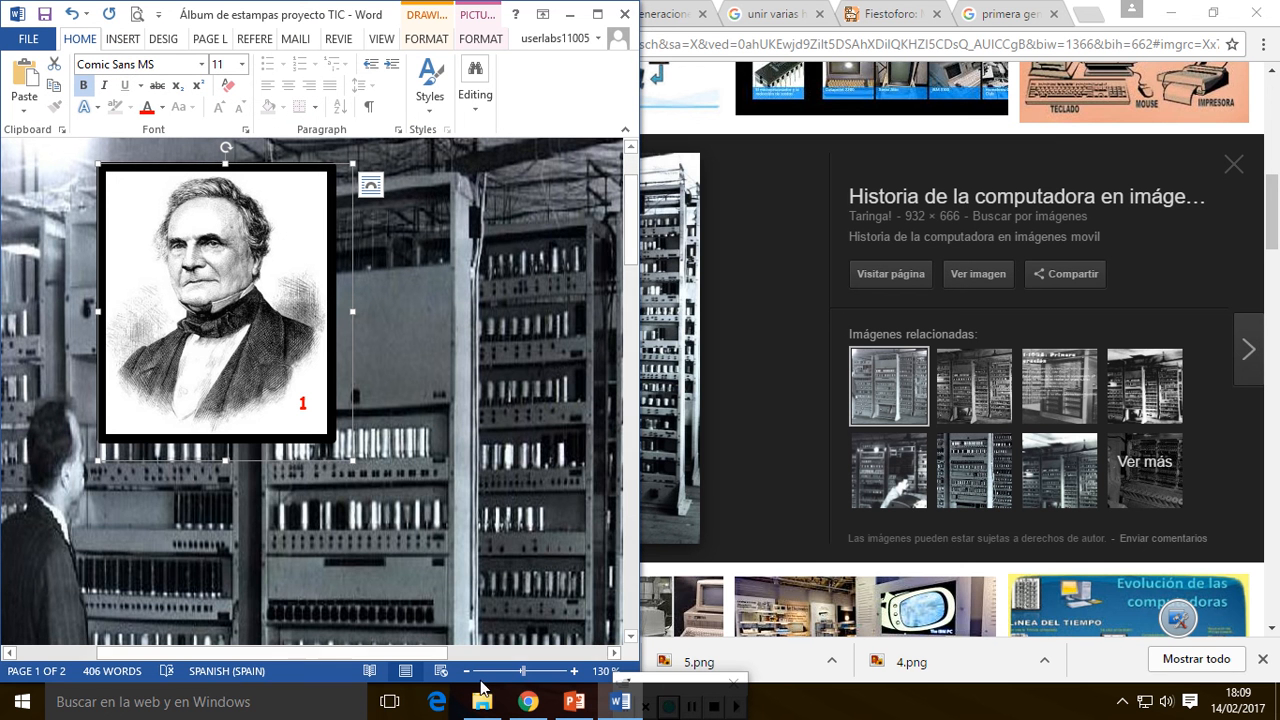
pyautogui.click(466, 671)
pyautogui.click(466, 671)
pyautogui.click(466, 671)
pyautogui.click(466, 671)
pyautogui.click(466, 671)
pyautogui.click(466, 671)
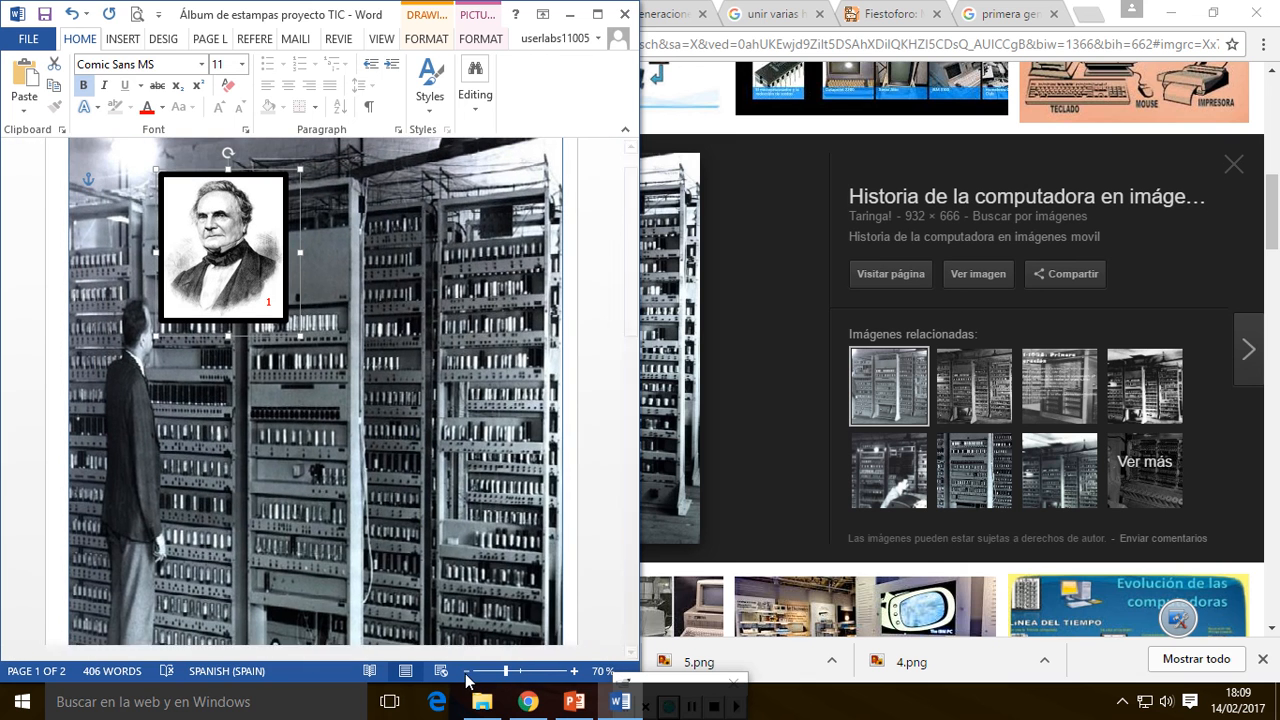
# Switch to PowerPoint, place it beside the Word document, and examine slide 2's Obi-Wan Kenobi album page at 90 % zoom for comparison
pyautogui.click(574, 701)
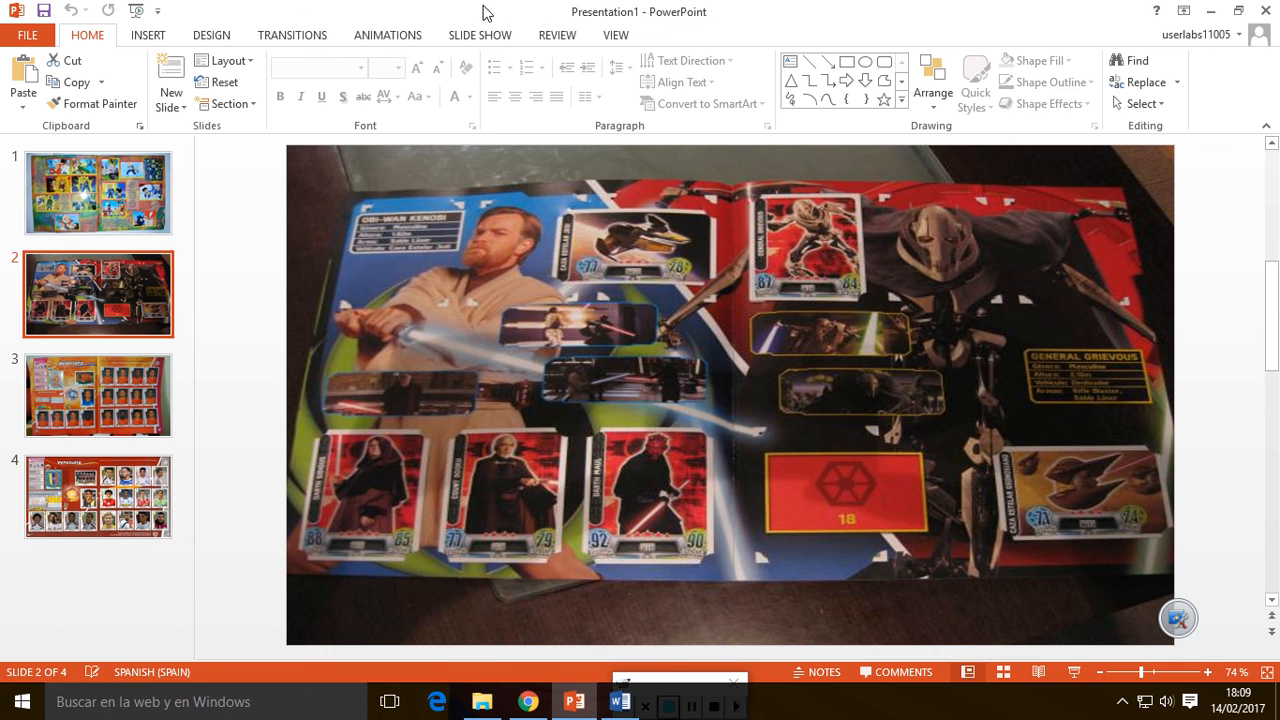
pyautogui.moveTo(483, 12); pyautogui.dragTo(1279, 250)
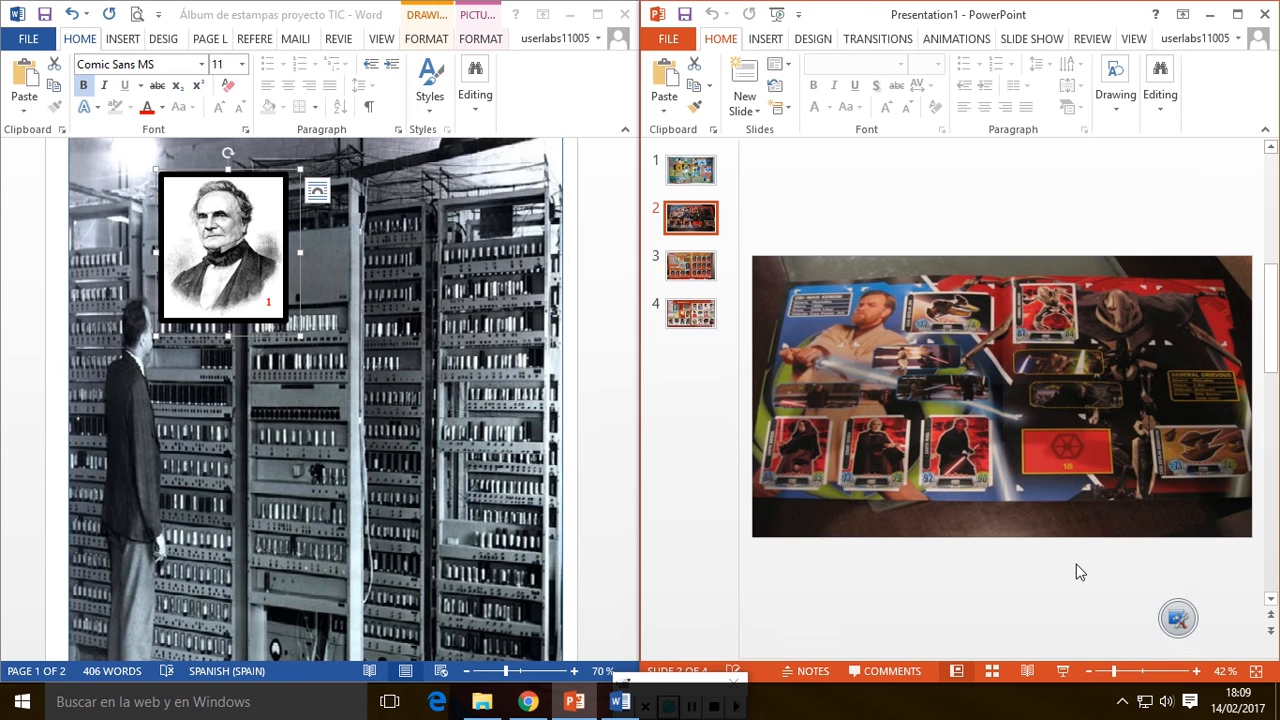
pyautogui.click(1196, 672)
pyautogui.click(1196, 672)
pyautogui.click(1196, 672)
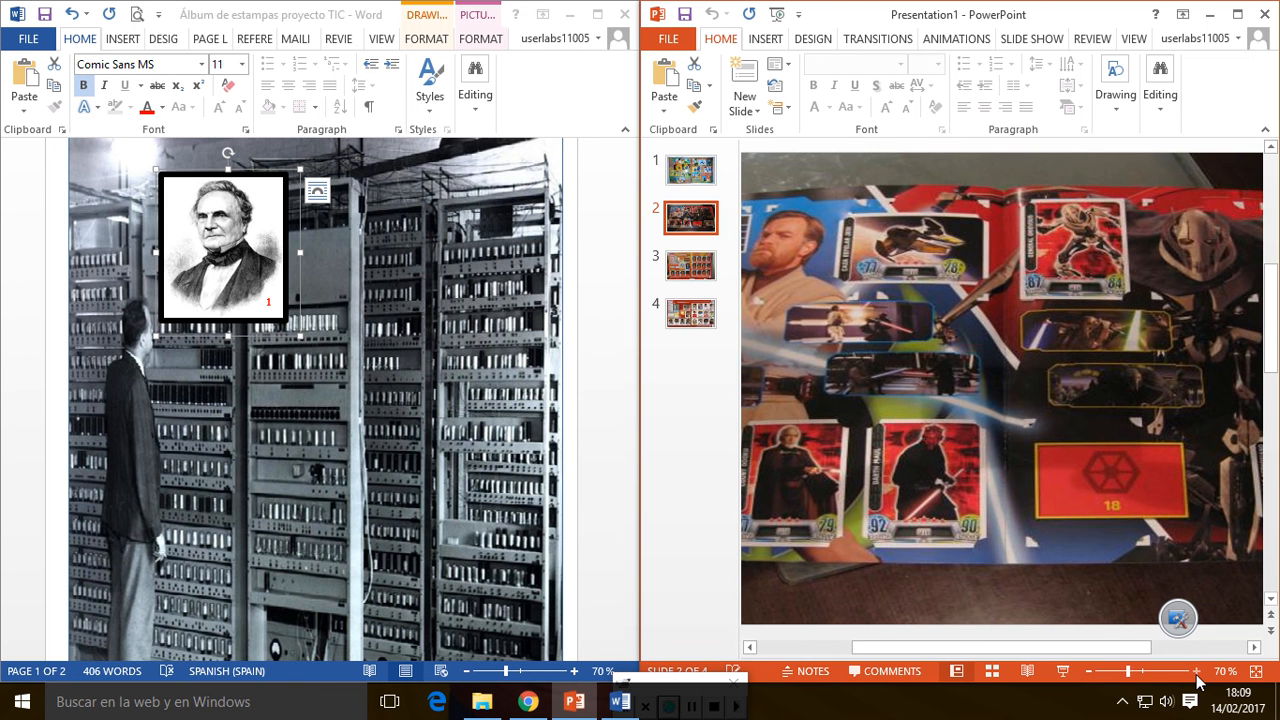
pyautogui.moveTo(1025, 650); pyautogui.dragTo(947, 648)
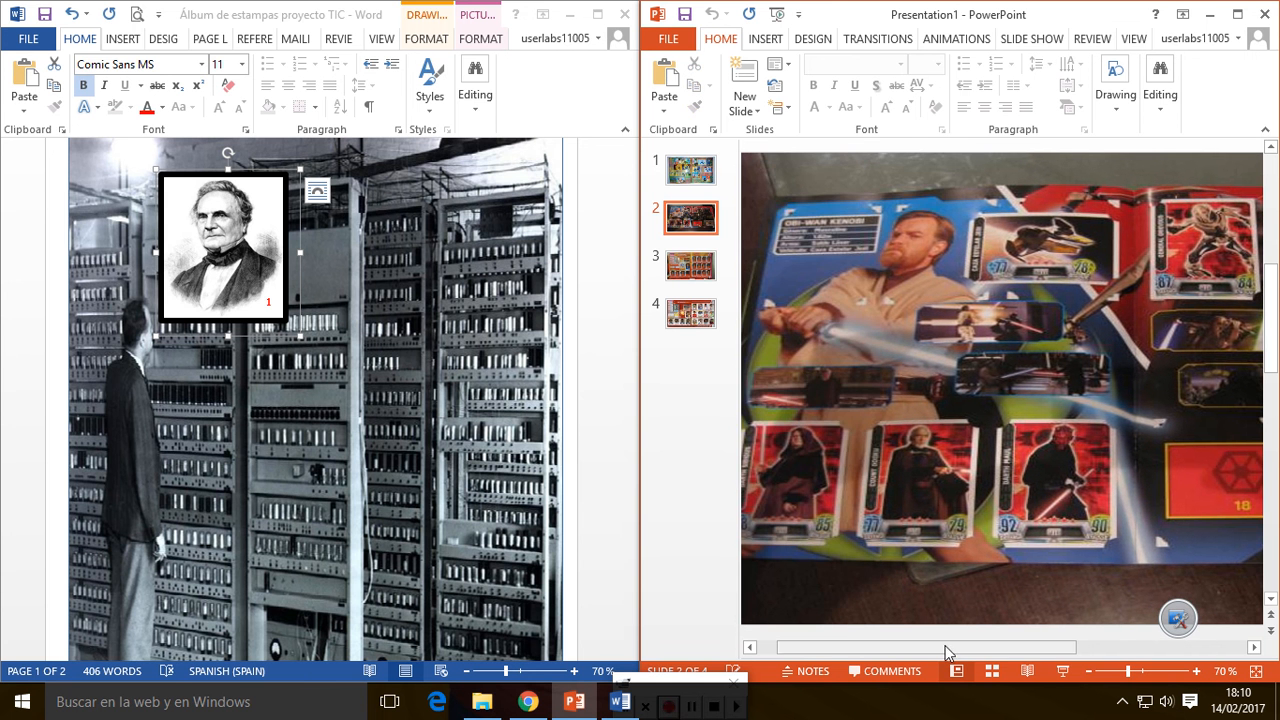
pyautogui.click(1197, 672)
pyautogui.click(1197, 672)
pyautogui.moveTo(1089, 652); pyautogui.dragTo(968, 648)
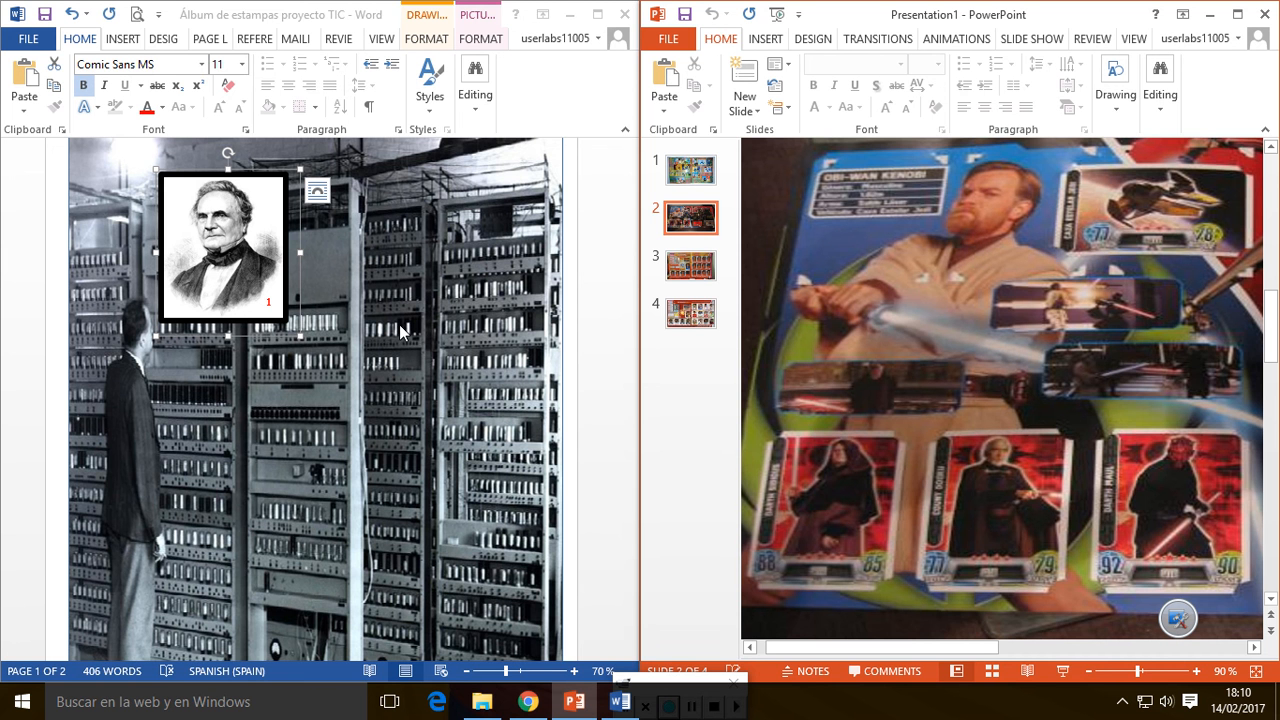
pyautogui.scroll(1, 463, 271)
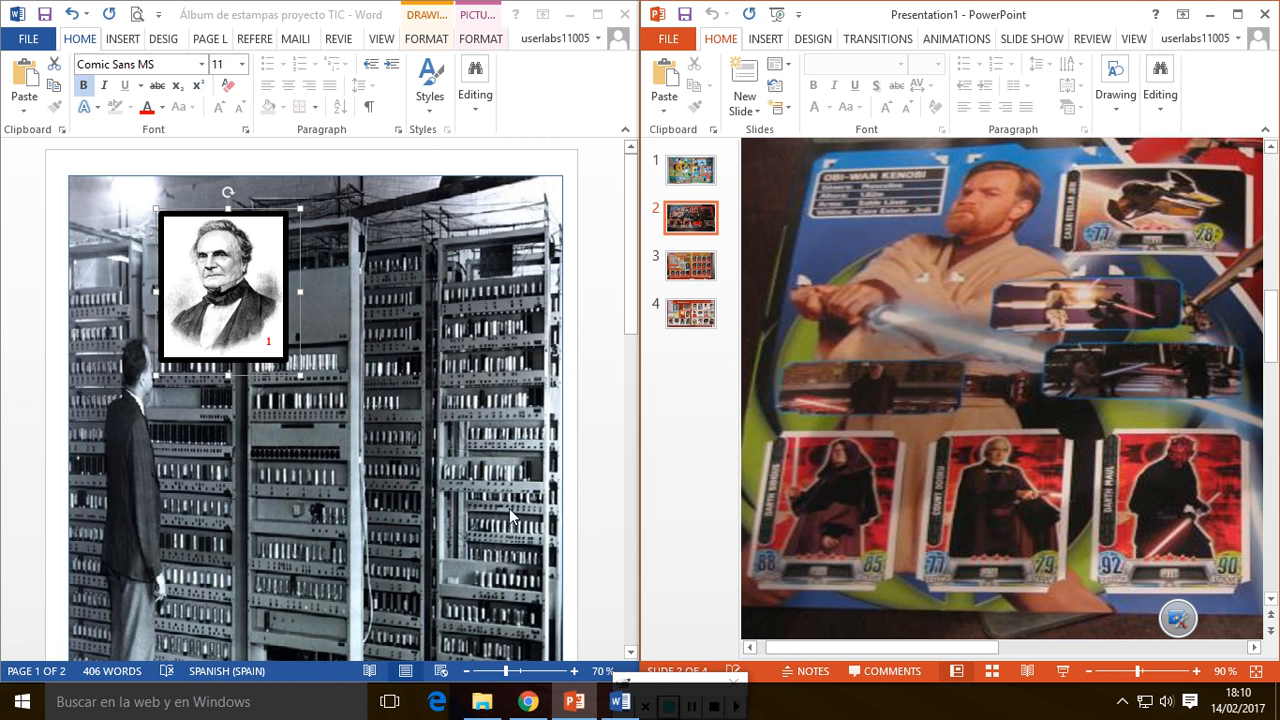
# Switch to Chrome and bring up the image results for "unir varias hojas de papel tipo revista"
pyautogui.click(530, 705)
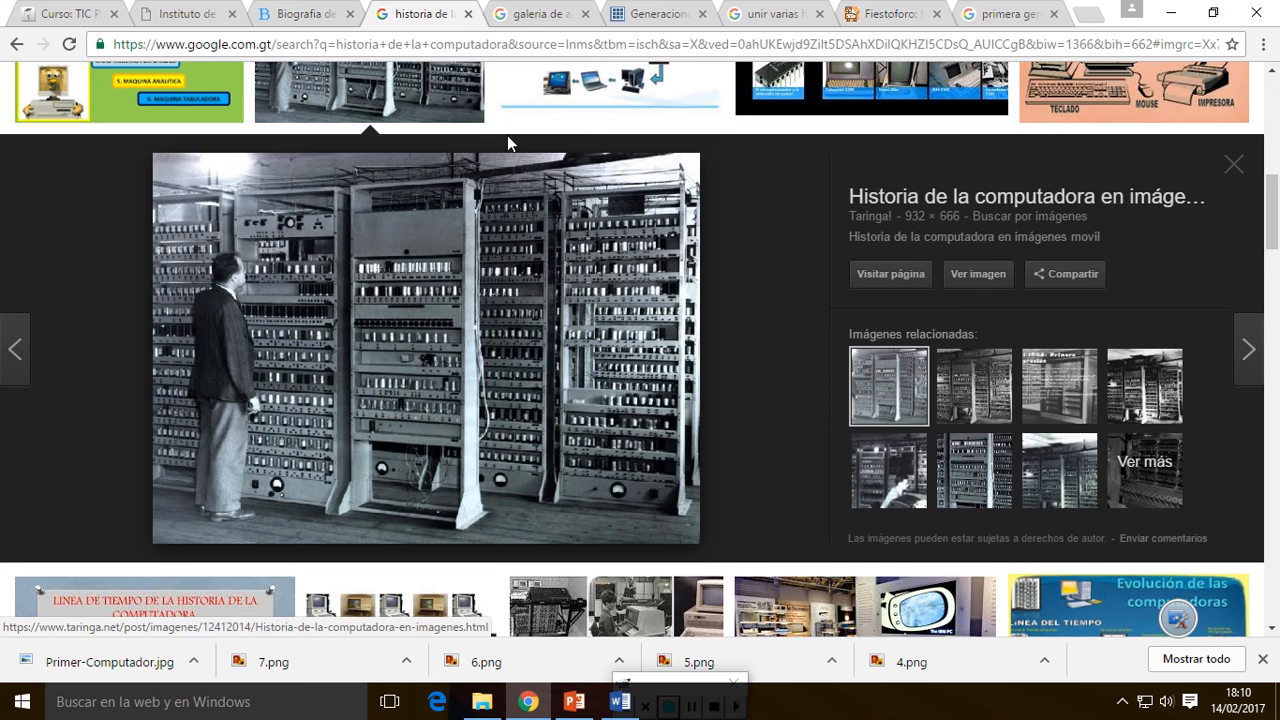
pyautogui.click(555, 13)
pyautogui.click(657, 13)
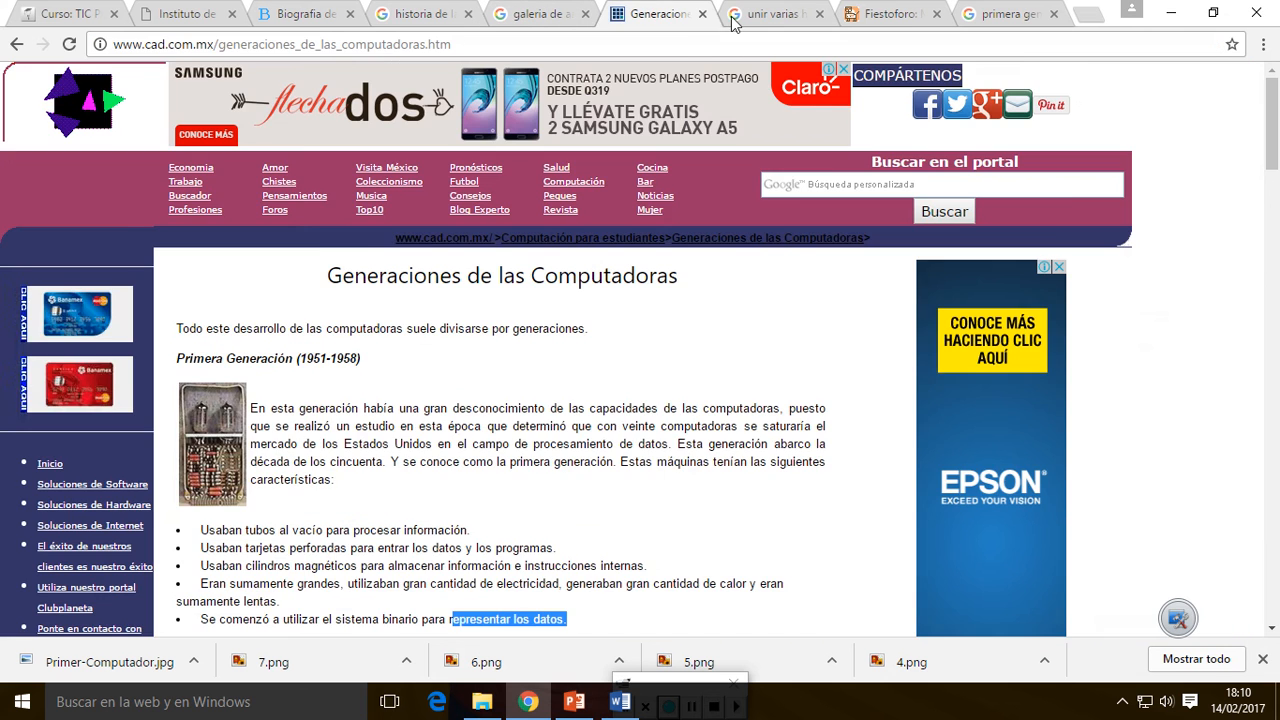
pyautogui.click(766, 13)
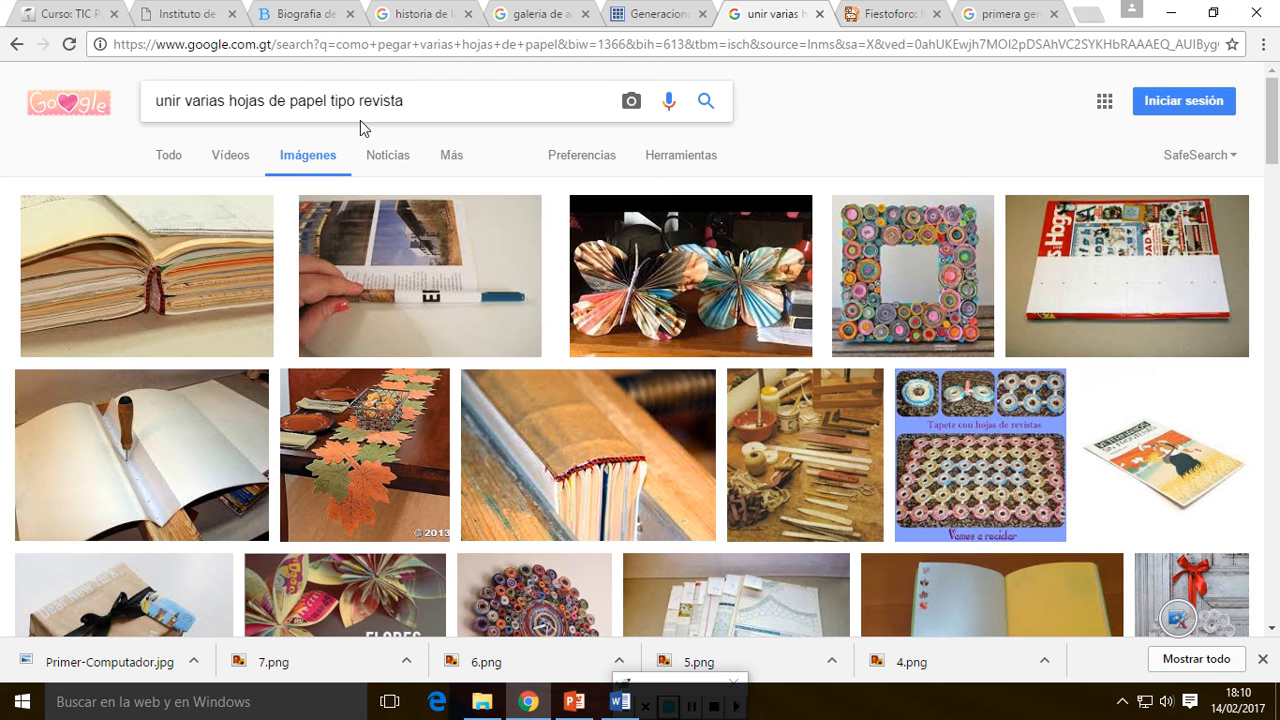
# Find the fiestoforo.blogspot.com bookbinding picture among the image results and open the web page it comes from
pyautogui.scroll(-6, 406, 110)
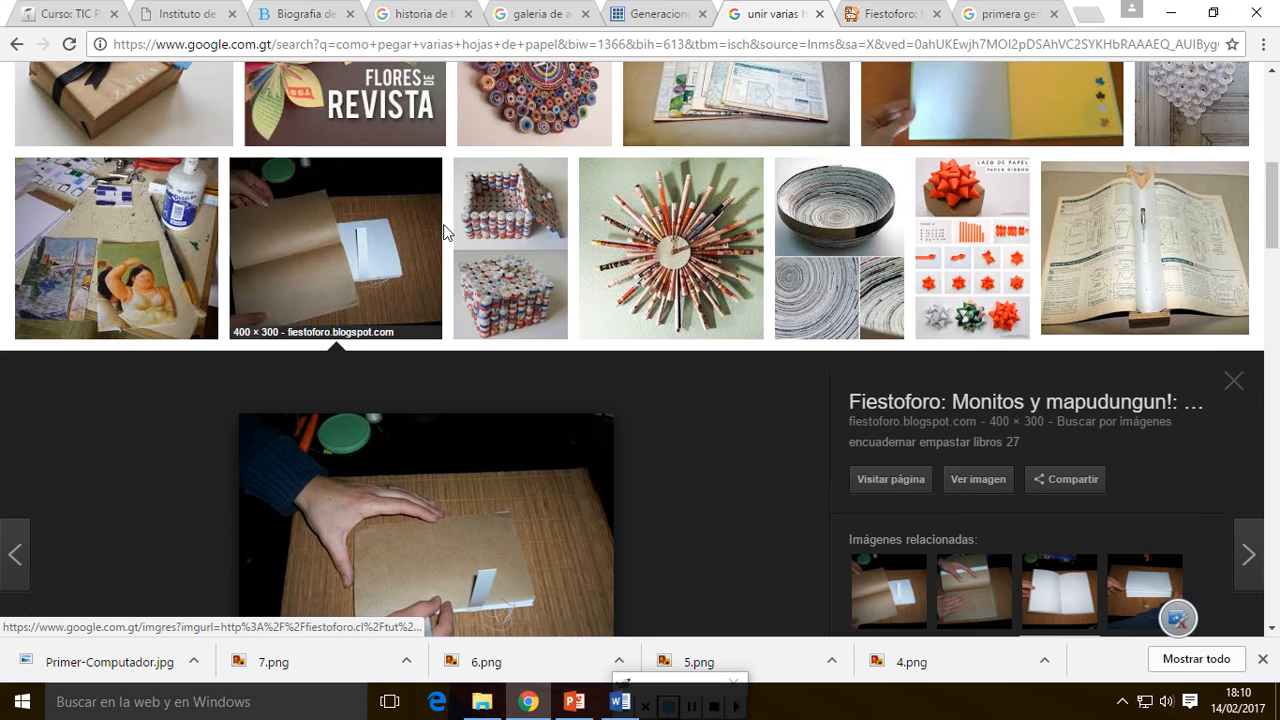
pyautogui.scroll(5, 572, 202)
pyautogui.scroll(-1, 575, 205)
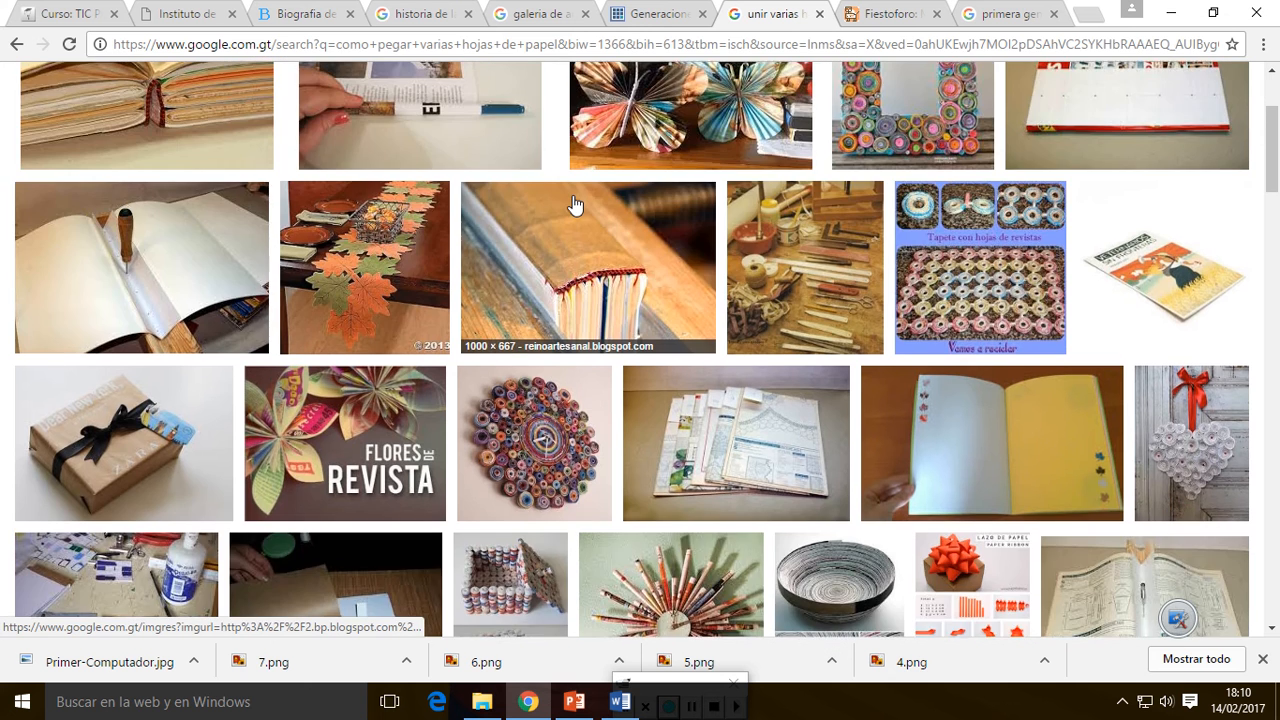
pyautogui.scroll(-3, 575, 206)
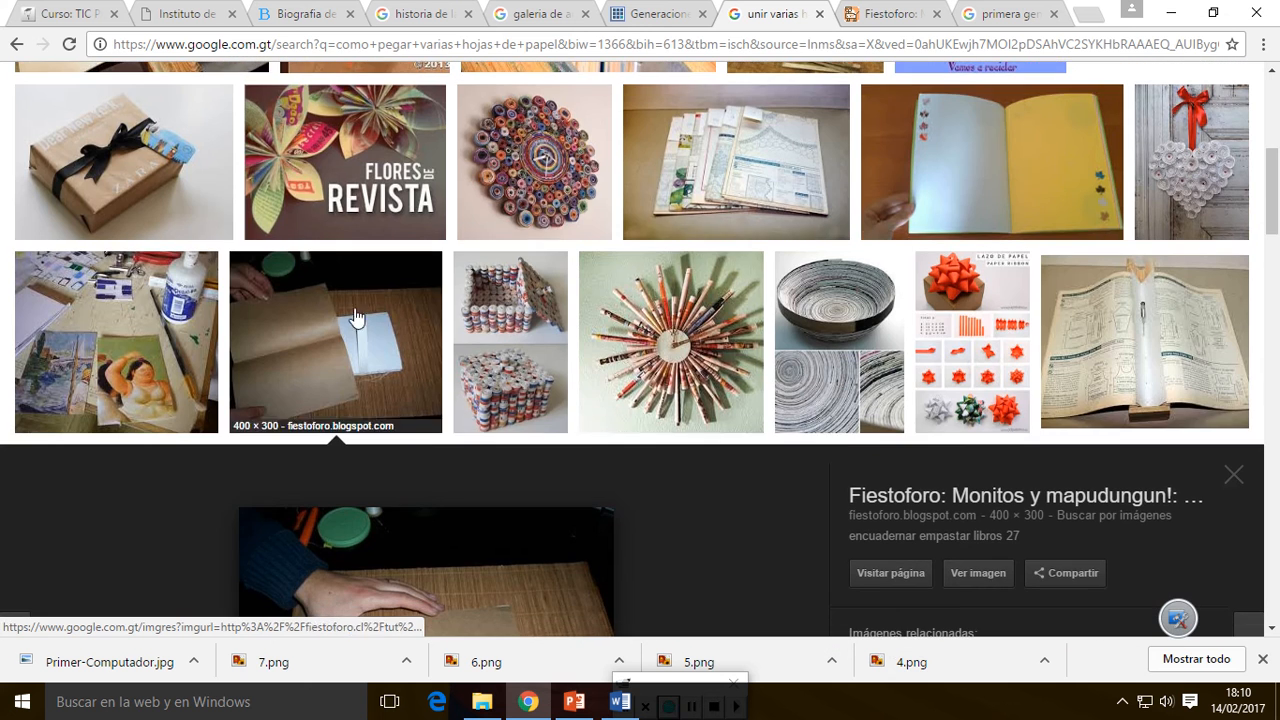
pyautogui.scroll(-1, 360, 315)
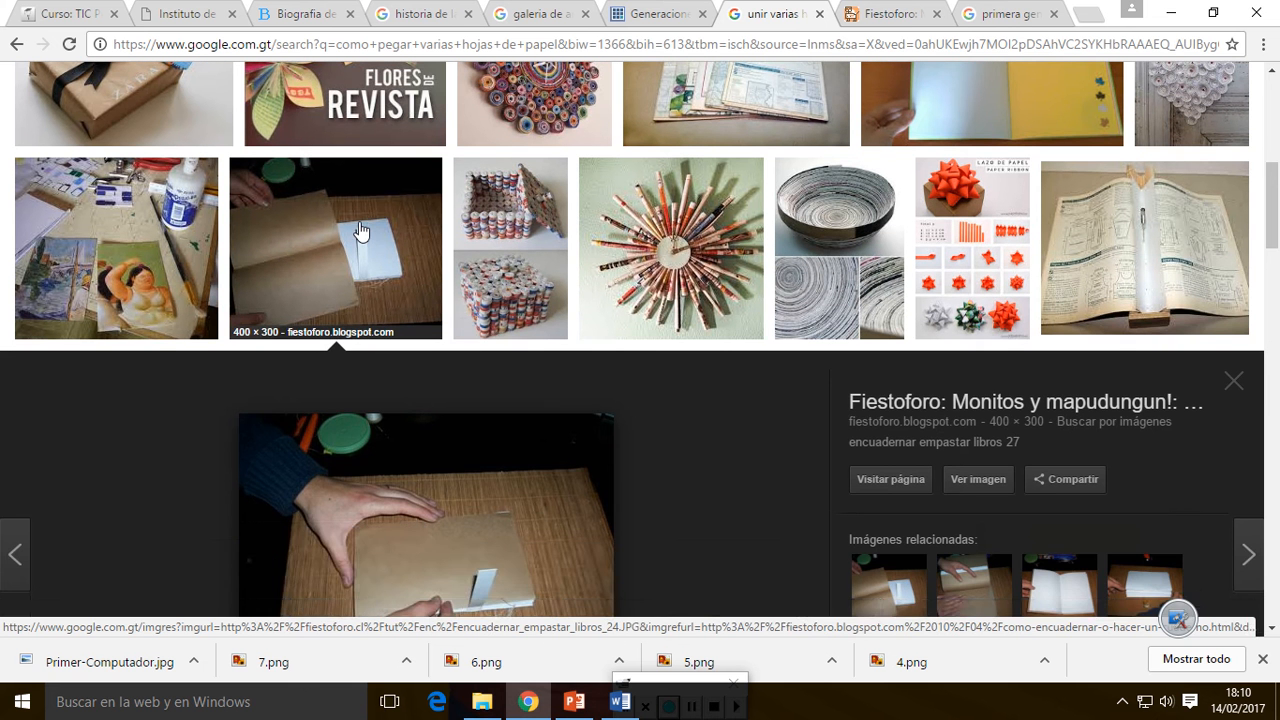
pyautogui.click(360, 230)
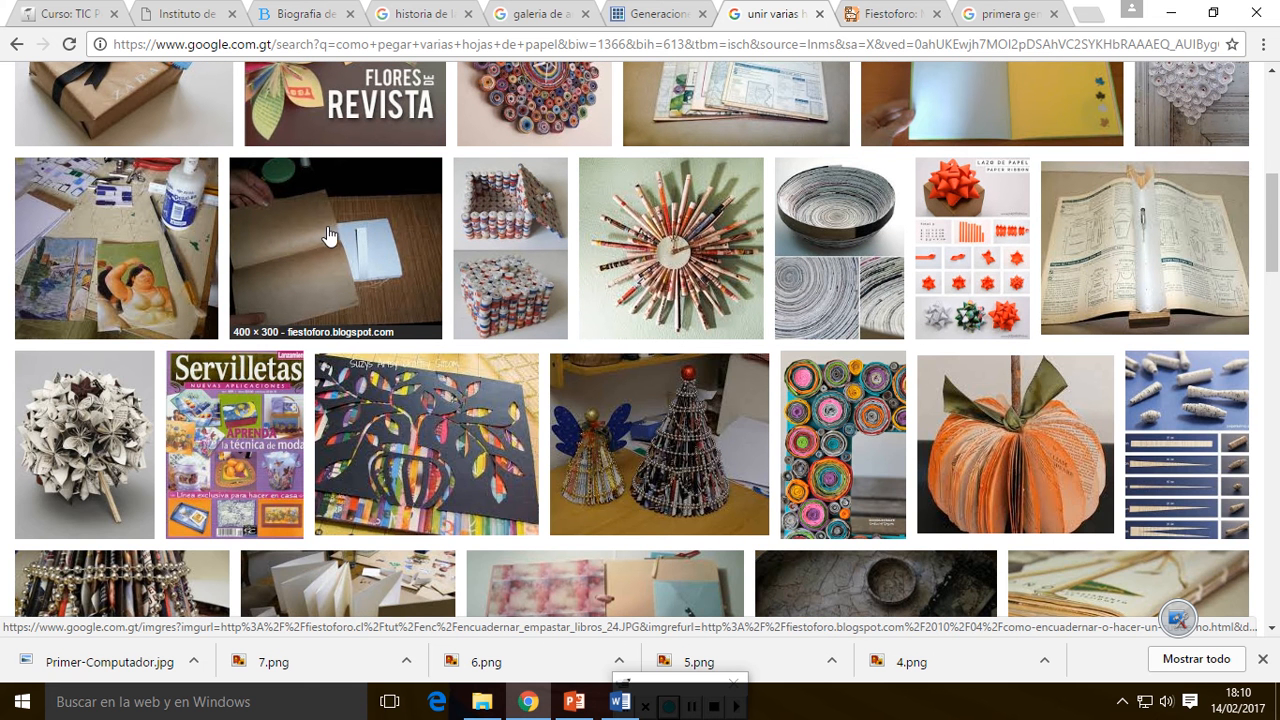
pyautogui.click(333, 234)
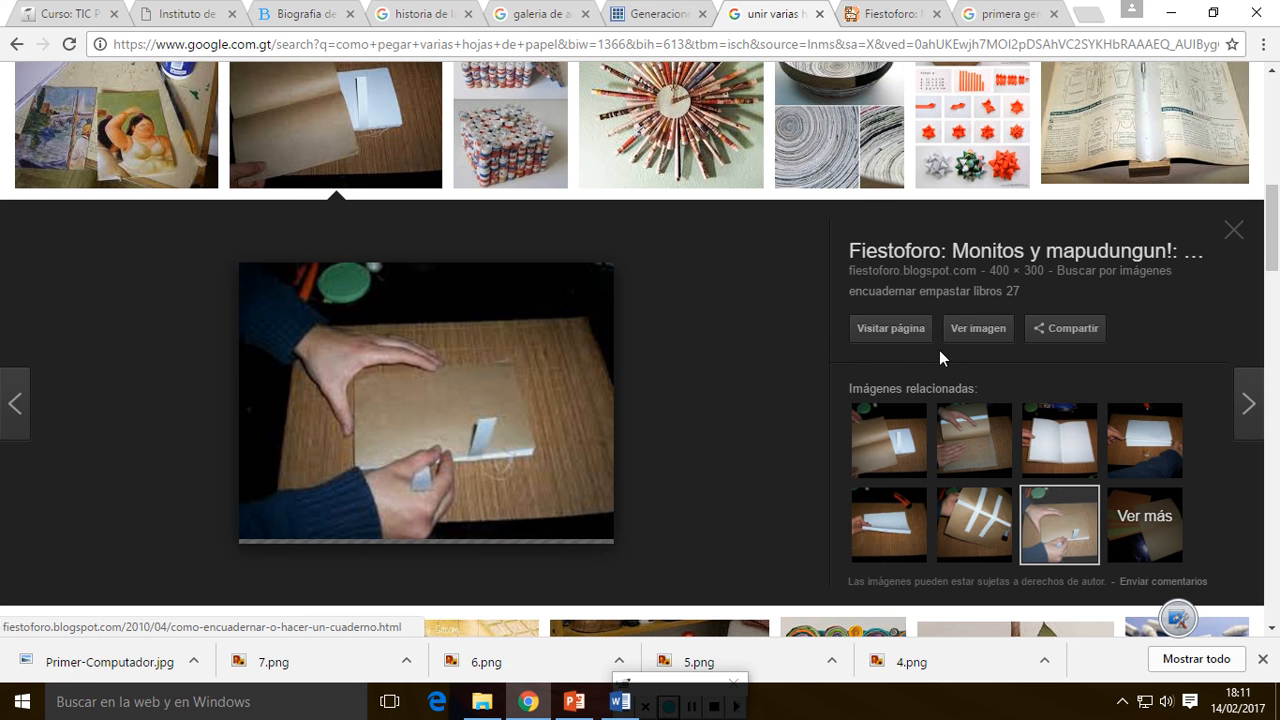
pyautogui.click(893, 330)
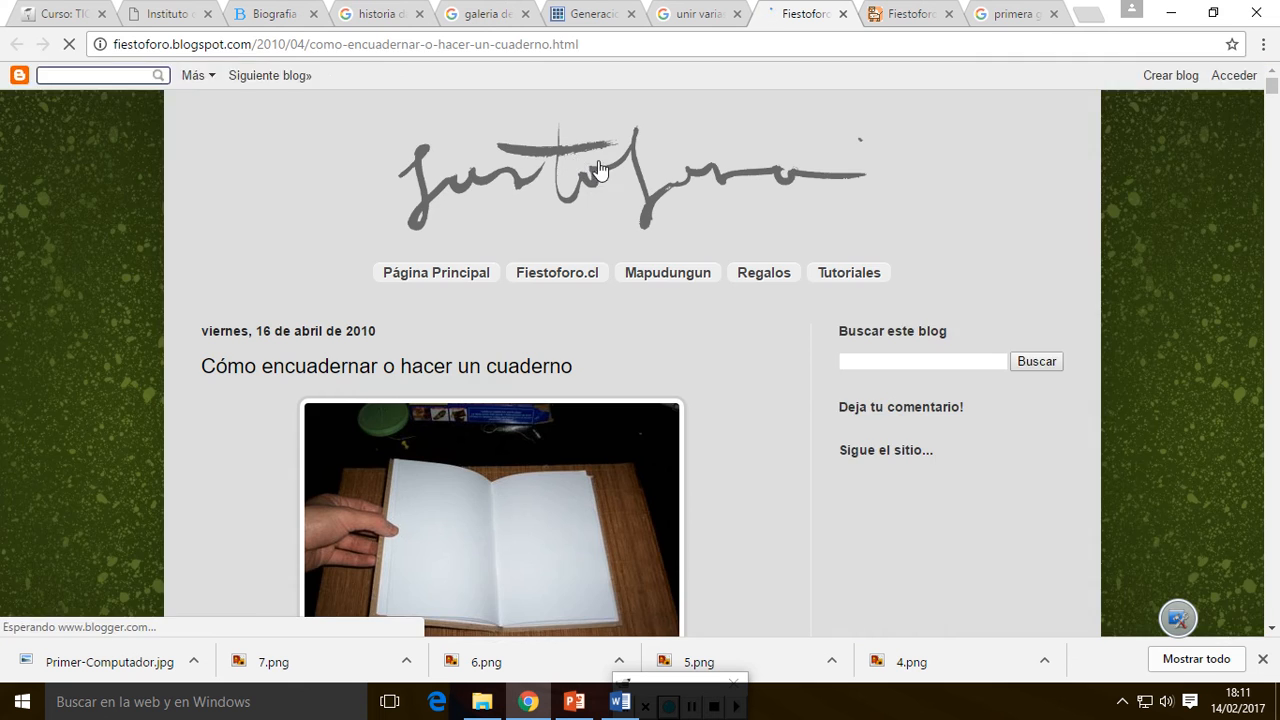
# Look over the "Cómo encuadernar o hacer un cuaderno" article's web address, introduction, materials list and list of binding steps
pyautogui.scroll(-2, 489, 200)
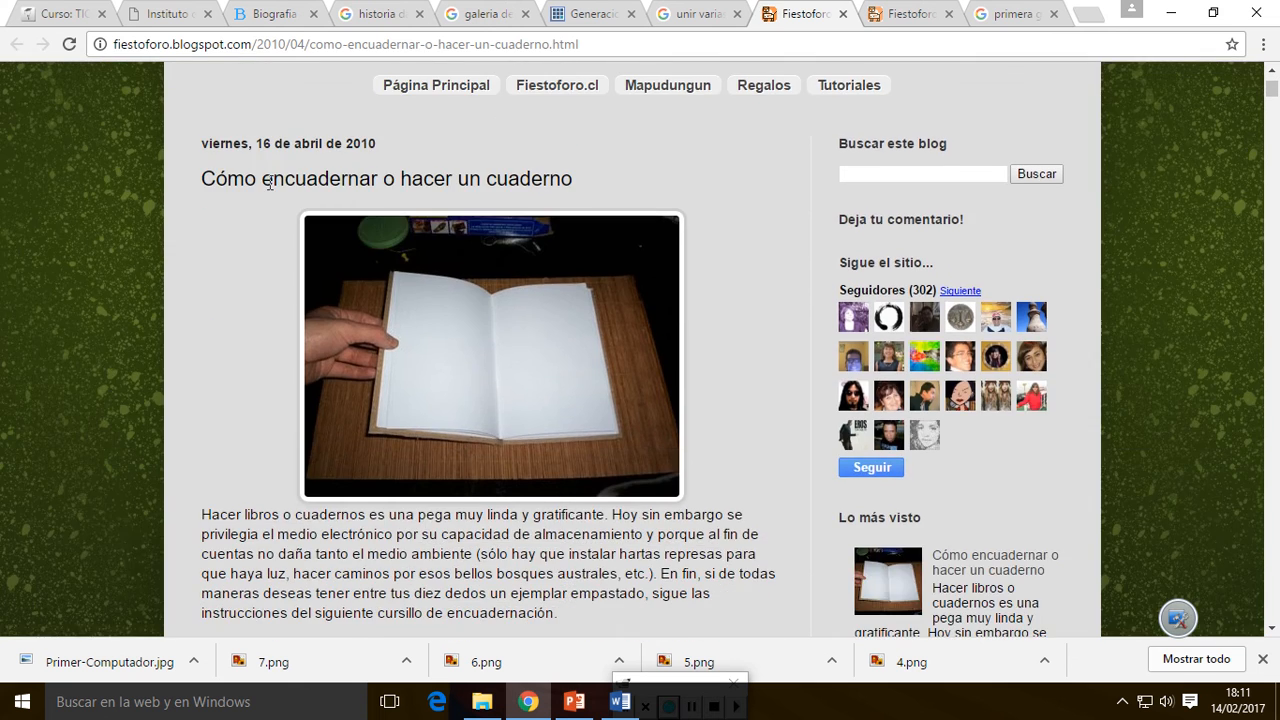
pyautogui.scroll(-5, 295, 177)
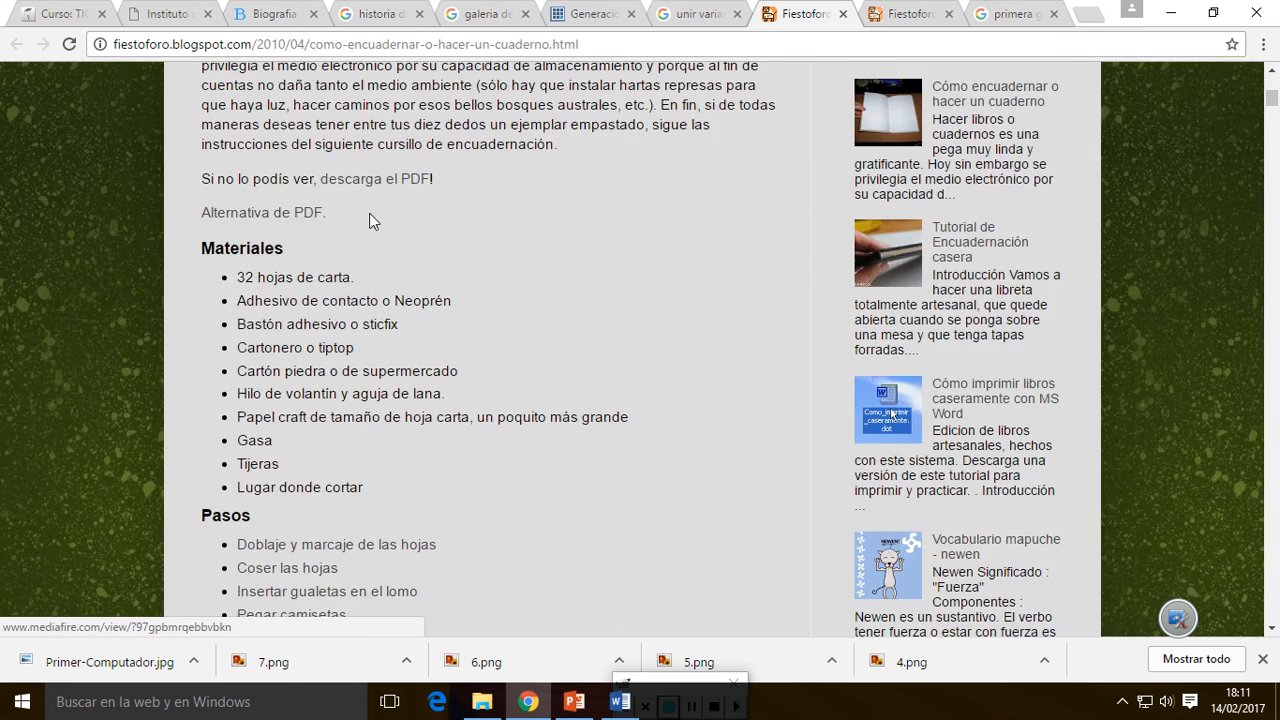
pyautogui.scroll(5, 370, 221)
pyautogui.scroll(2, 370, 221)
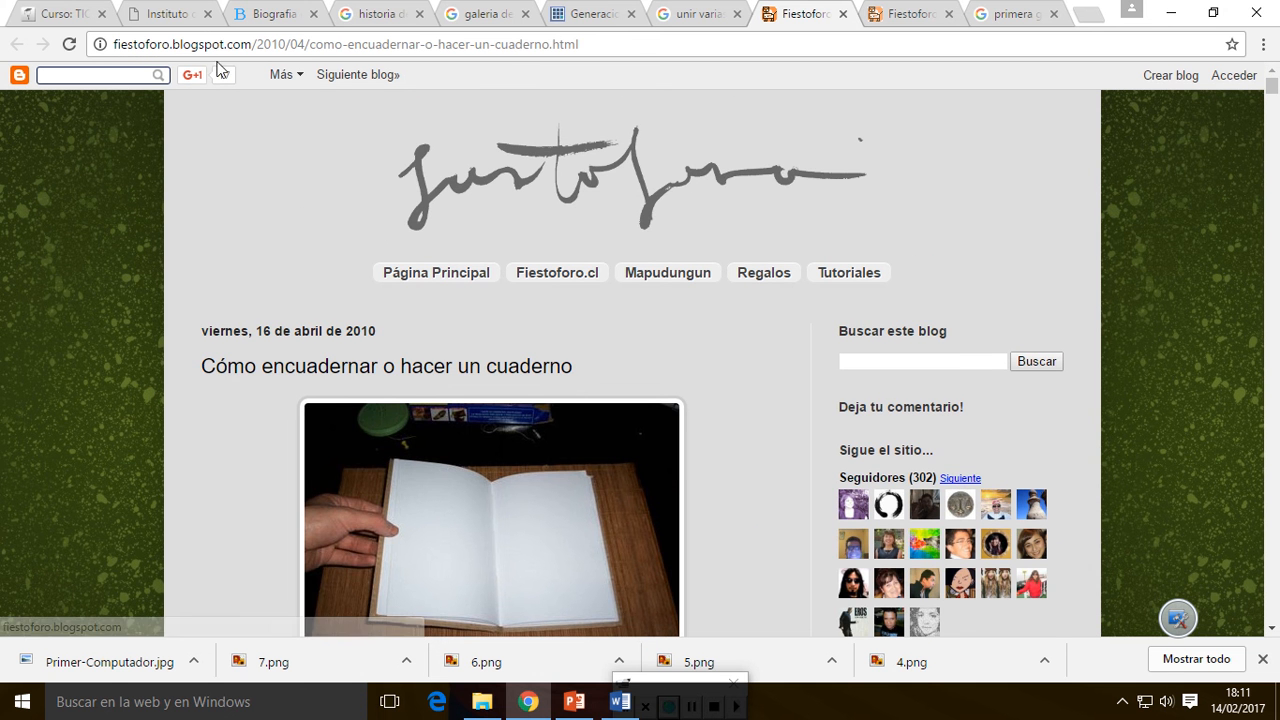
pyautogui.moveTo(173, 44); pyautogui.dragTo(237, 38)
pyautogui.scroll(-7, 338, 282)
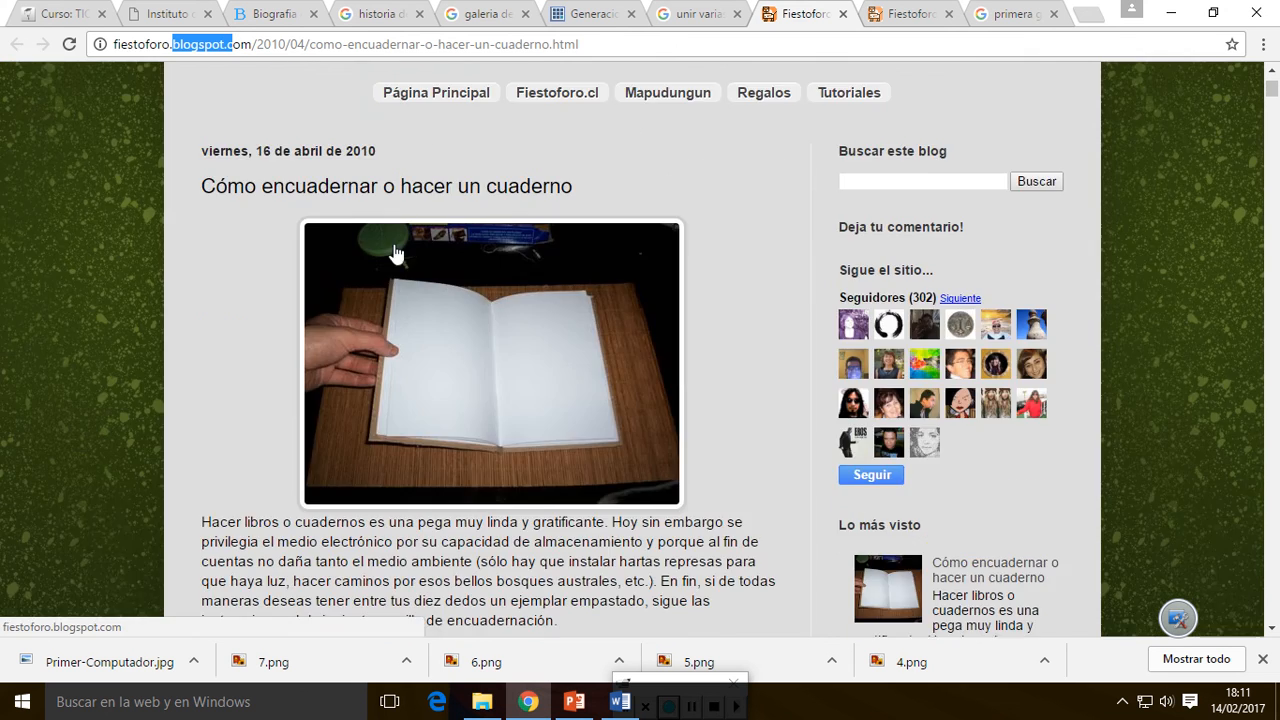
pyautogui.click(338, 282)
pyautogui.scroll(-4, 338, 282)
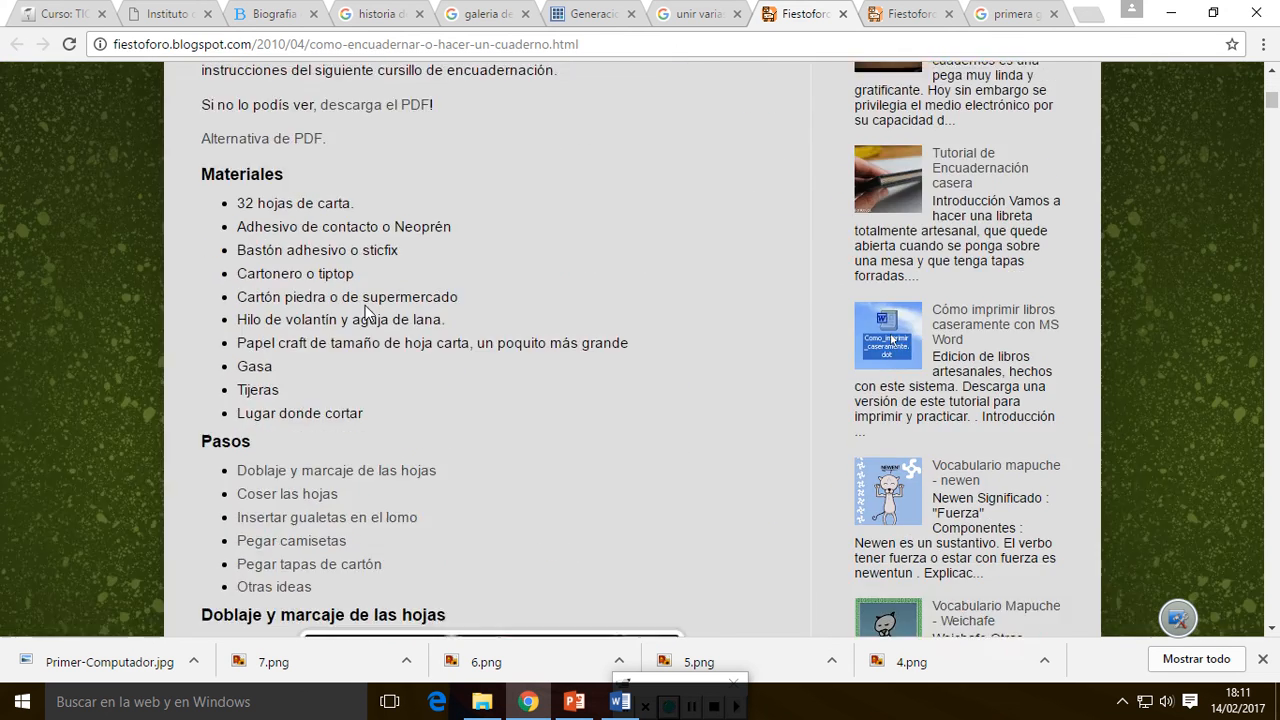
pyautogui.scroll(2, 351, 292)
pyautogui.scroll(-4, 351, 292)
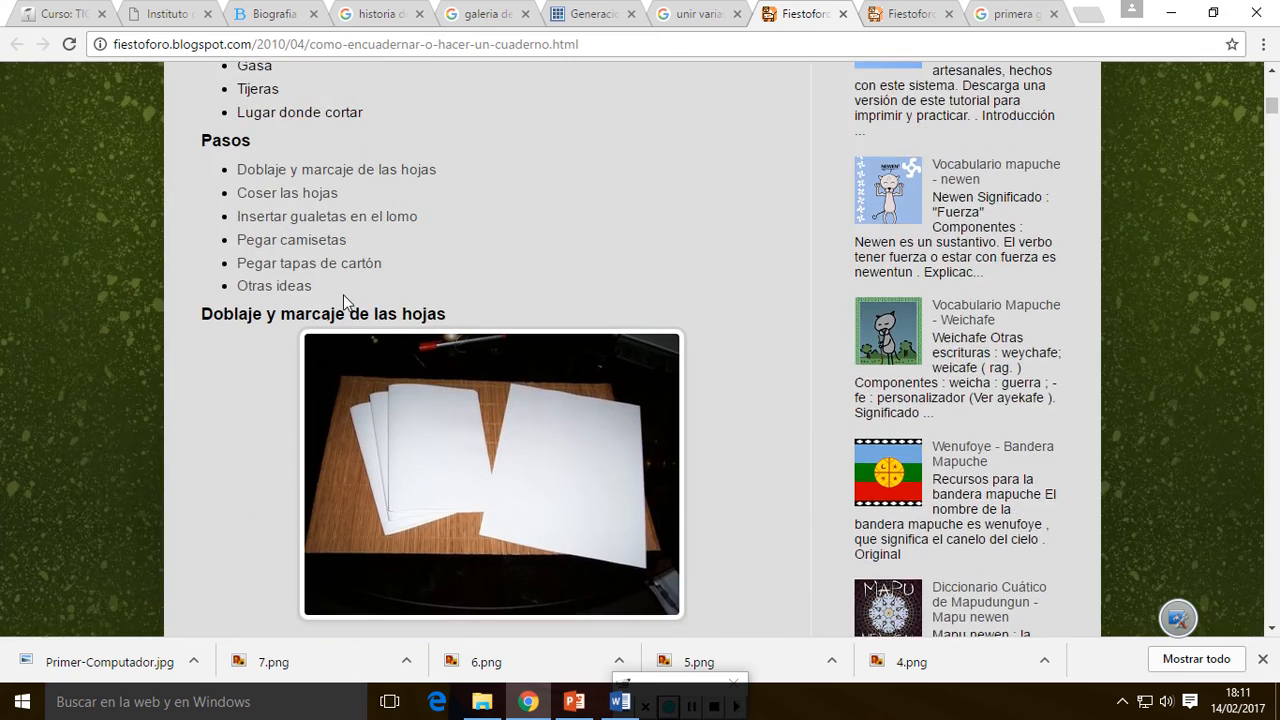
# Read the "Doblaje y marcaje de las hojas" section with its photos on folding, marking and piercing the sheets
pyautogui.scroll(-4, 436, 233)
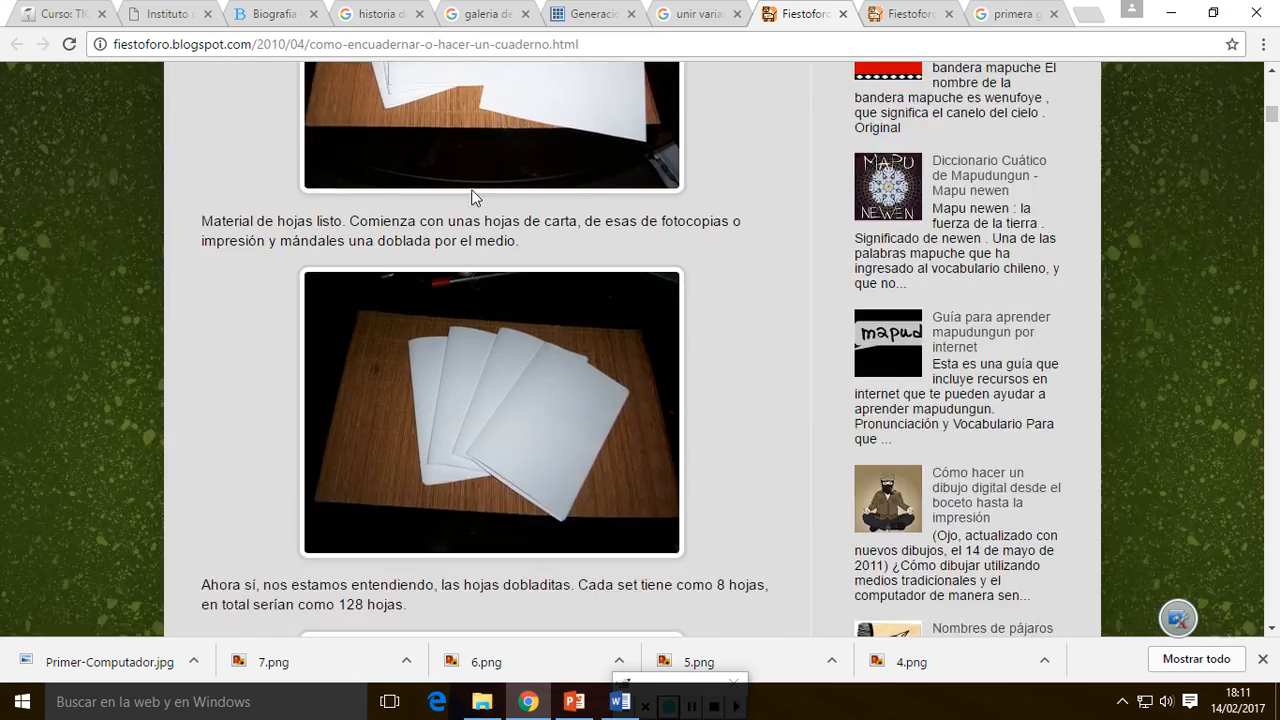
pyautogui.scroll(1, 483, 224)
pyautogui.scroll(10, 465, 254)
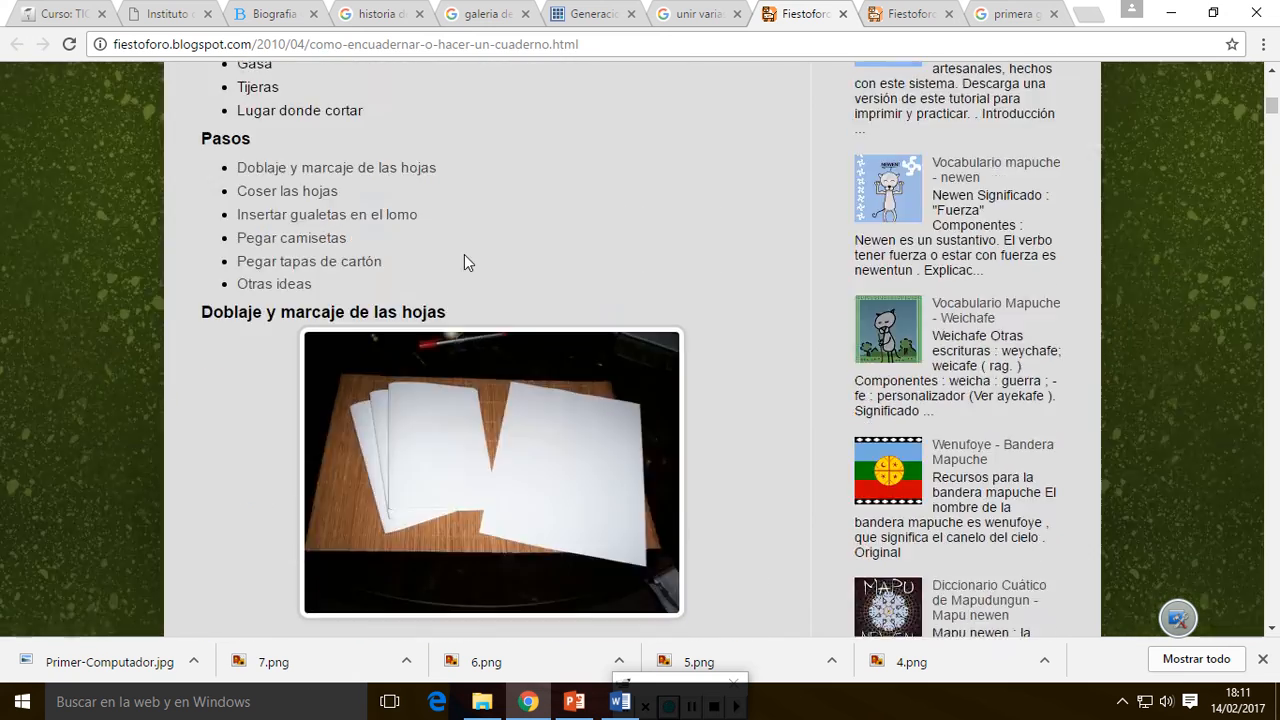
pyautogui.scroll(-6, 409, 272)
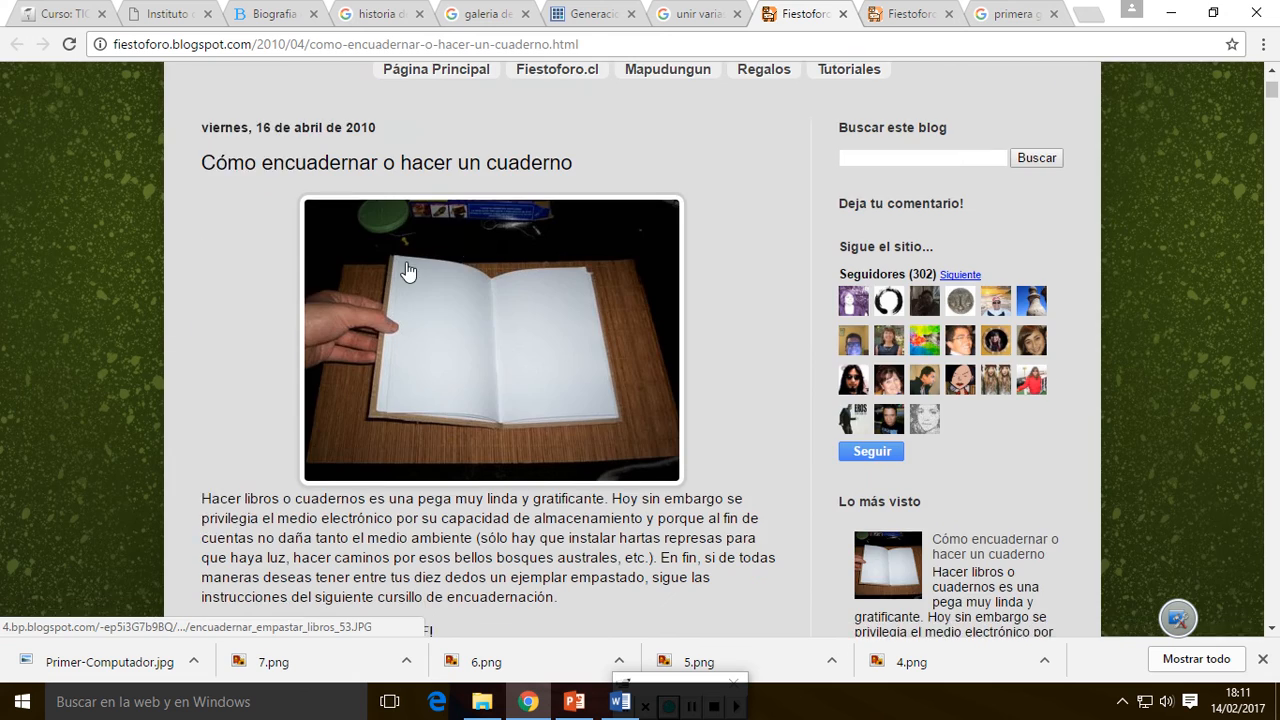
pyautogui.scroll(-8, 405, 263)
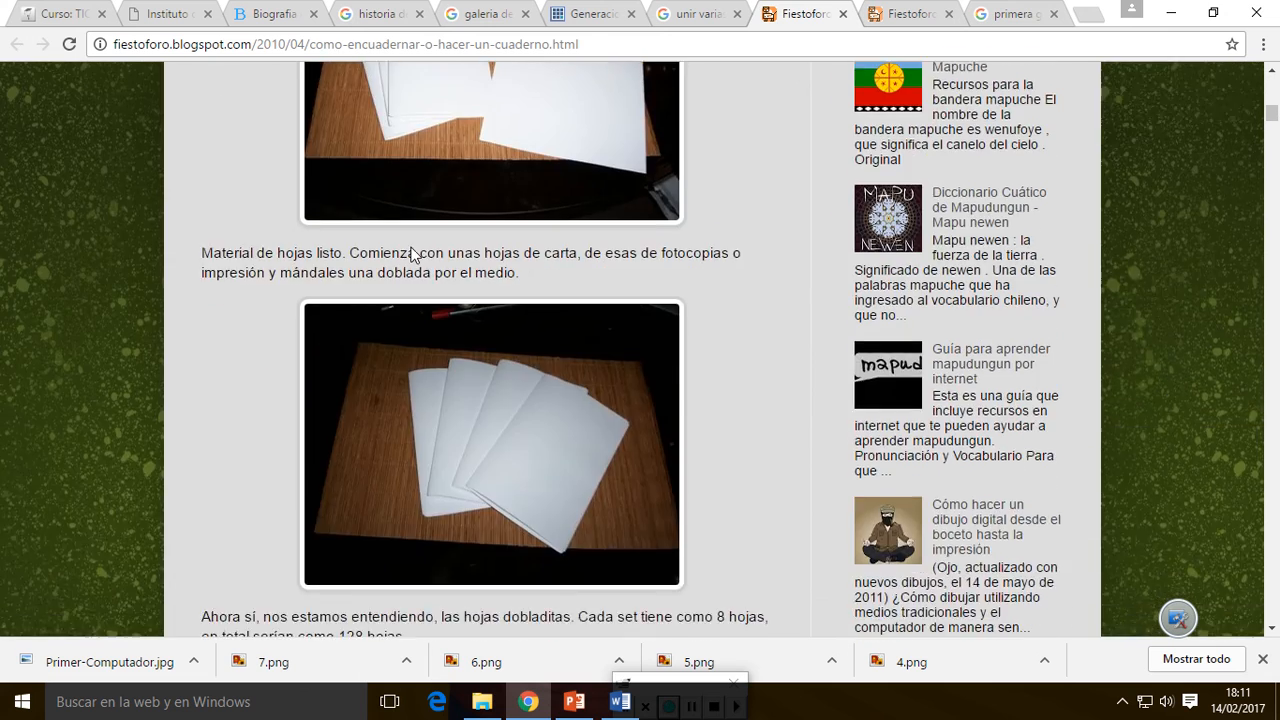
pyautogui.scroll(1, 460, 220)
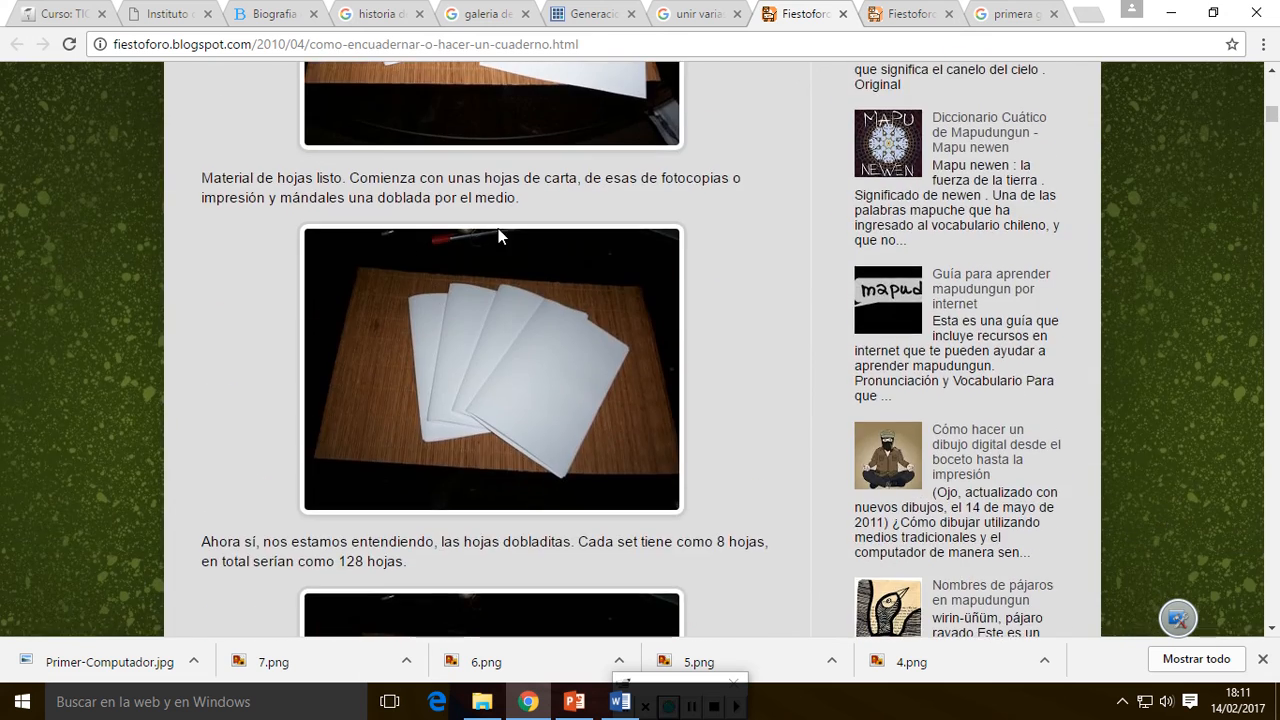
pyautogui.scroll(-3, 540, 226)
pyautogui.scroll(-1, 486, 229)
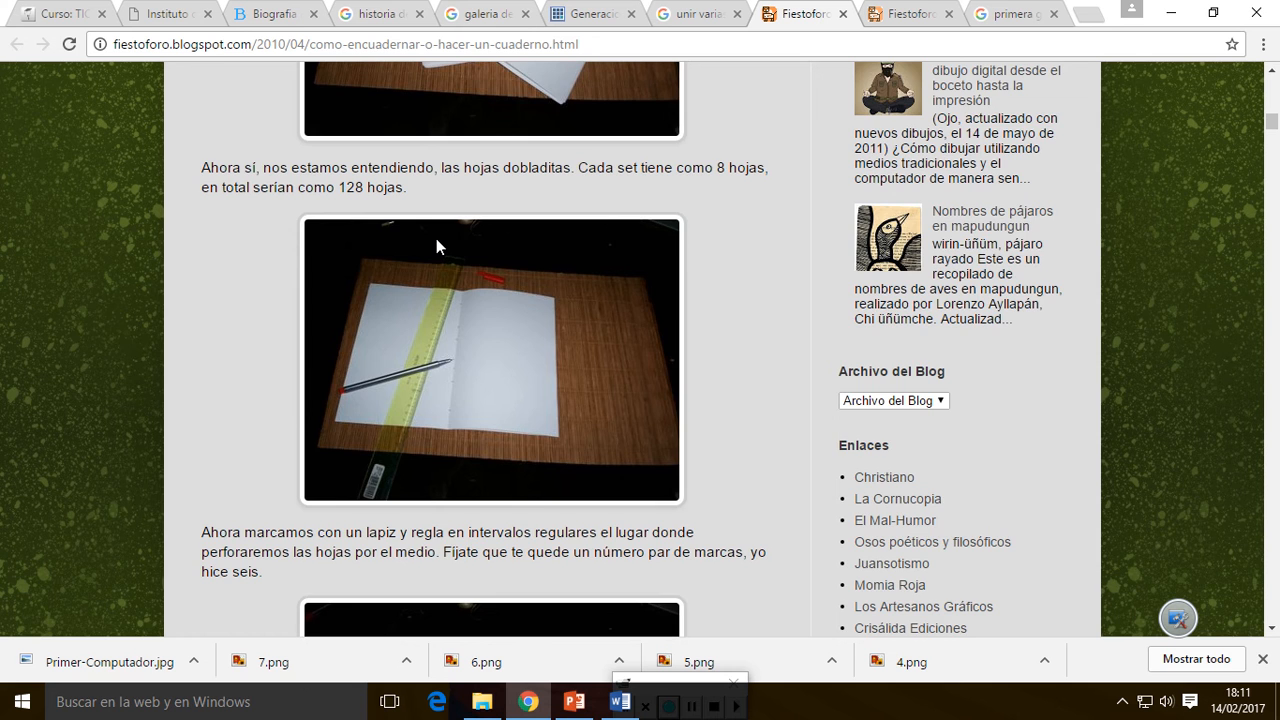
pyautogui.scroll(-4, 436, 238)
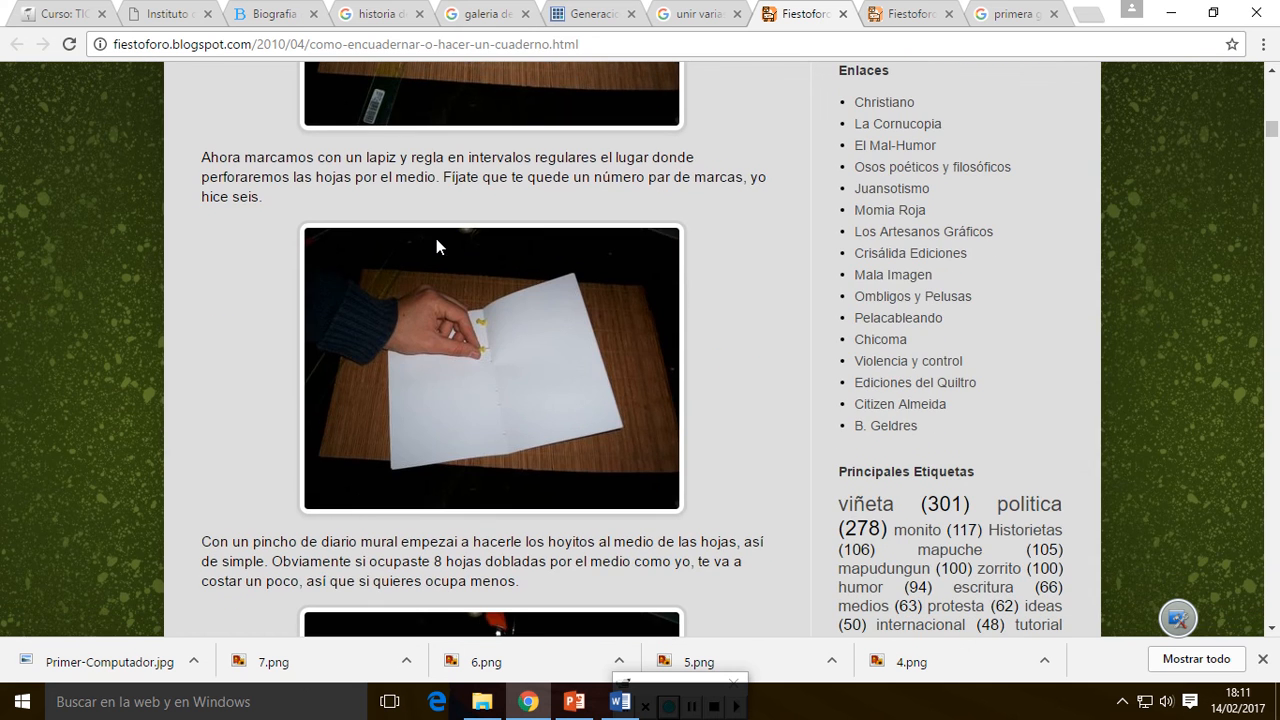